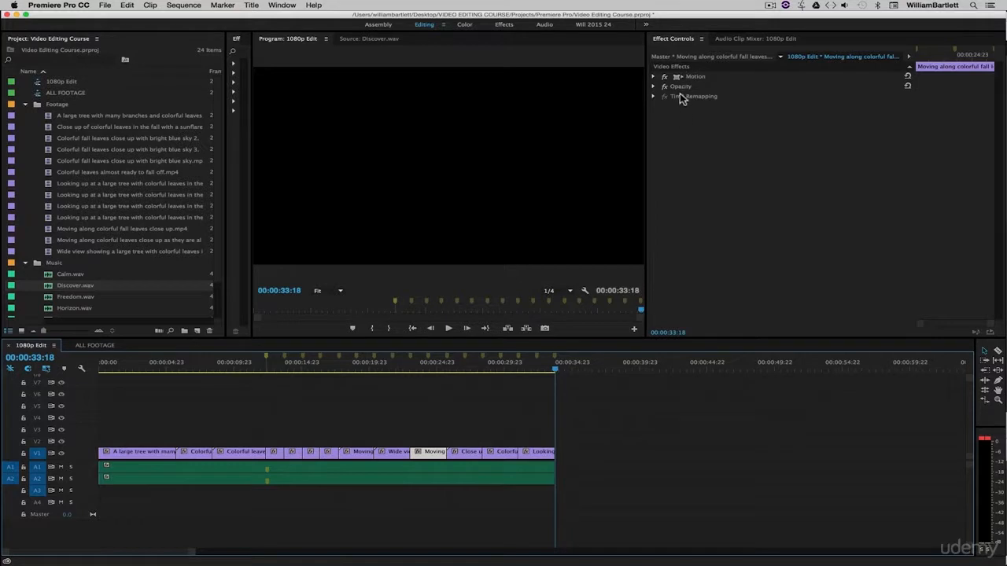
Step: Move the playhead to 00:00:21:08 and select the wide view tree clip on V1
click(461, 413)
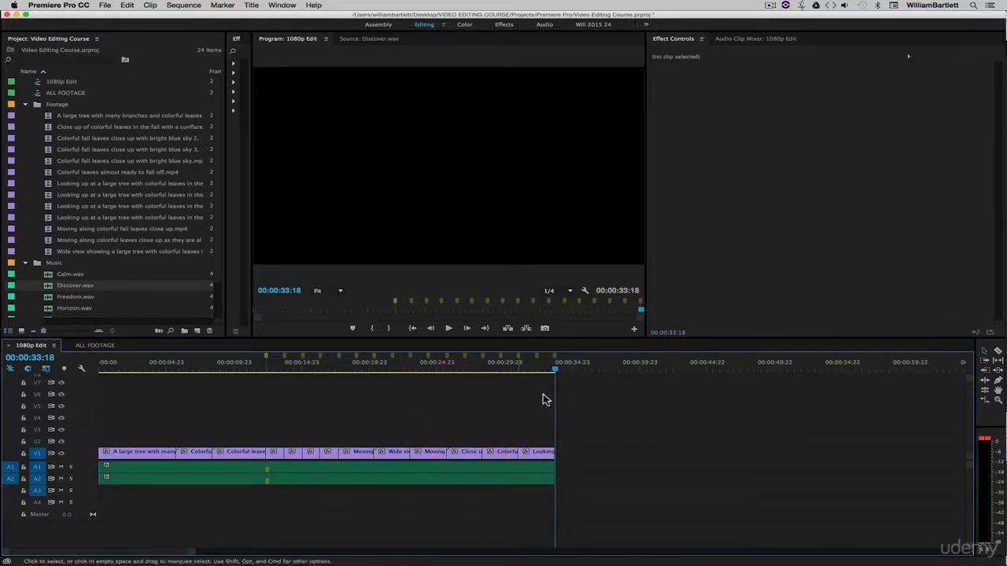
click(359, 367)
drag(359, 368, 386, 368)
click(385, 367)
click(395, 452)
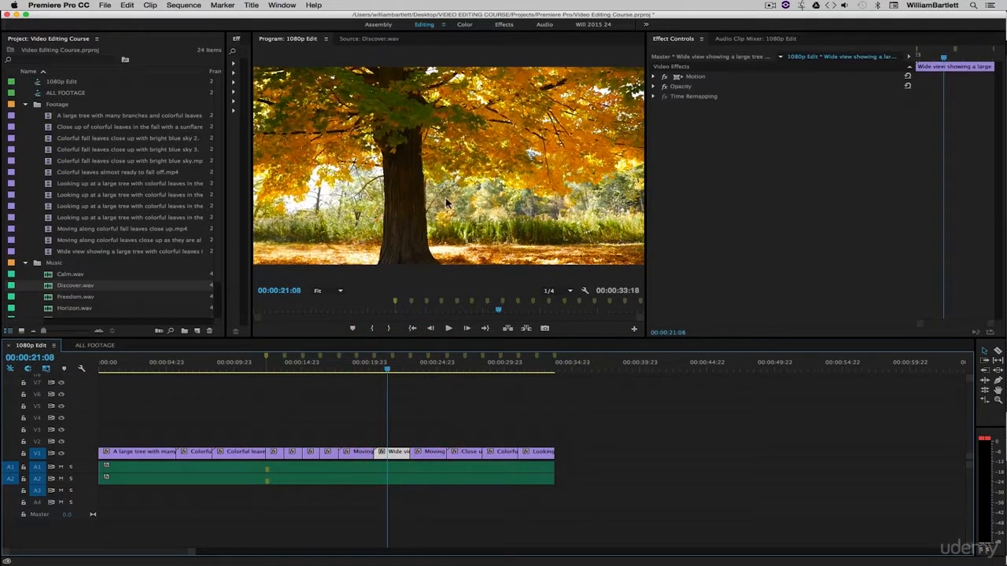
Step: Move the wide view clip up to V2 and place the following moving leaves clip directly beneath it on V1
click(415, 434)
click(414, 450)
drag(393, 452, 400, 456)
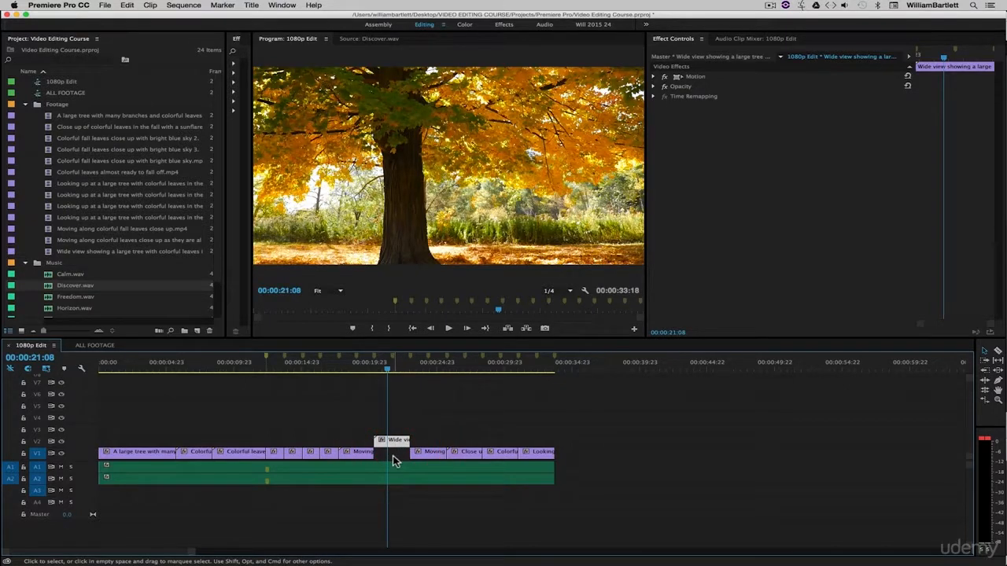
click(412, 426)
click(402, 442)
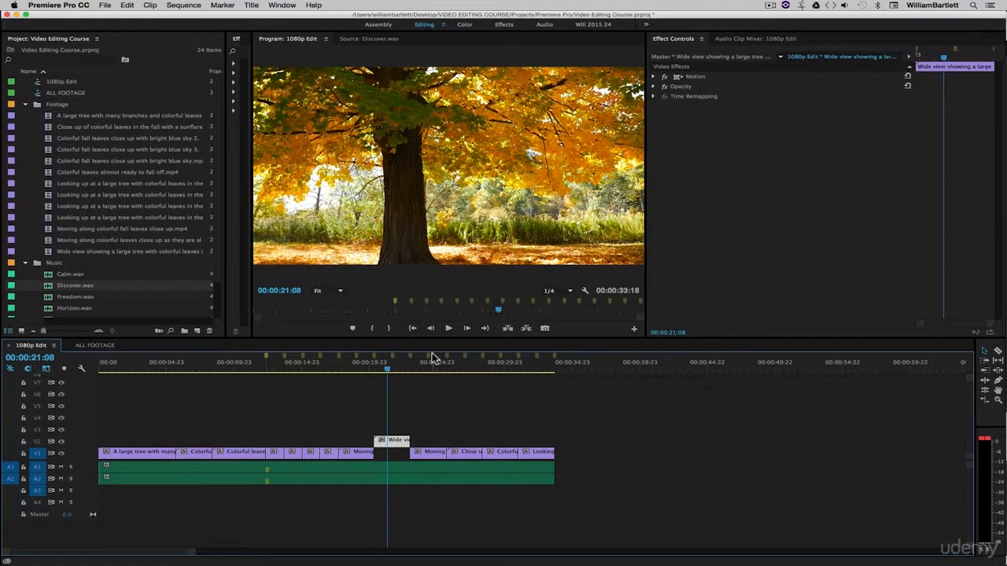
drag(437, 453, 398, 456)
click(394, 440)
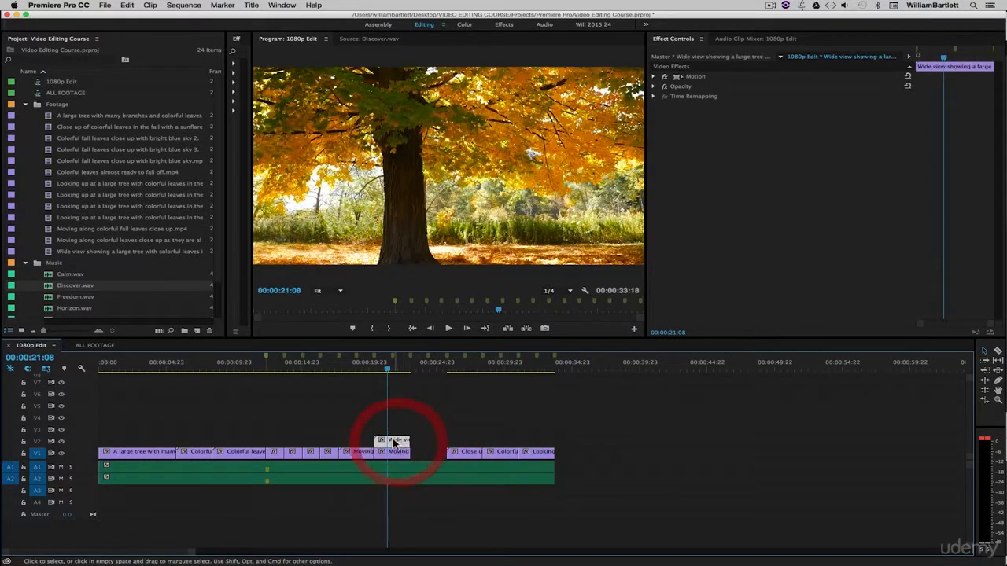
Step: Try lowering the wide view clip's opacity at 00:00:21:08, and remove the resulting opacity keyframe
click(653, 86)
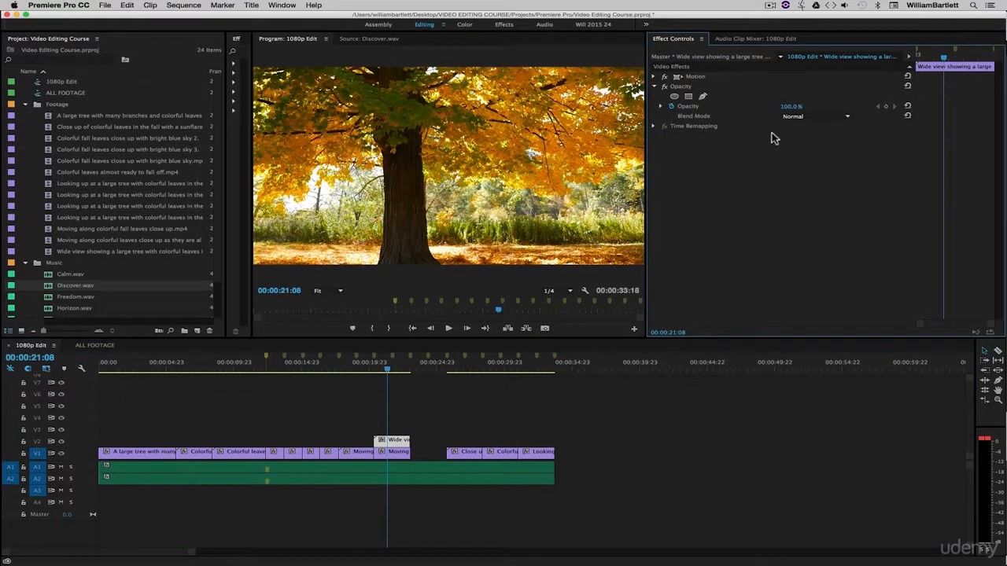
drag(788, 107, 720, 106)
key(super+z)
click(943, 106)
key(BackSpace)
click(860, 168)
Step: Set the wide view clip's opacity to 20% to blend it with the leaves clip below
drag(792, 107, 727, 107)
click(789, 106)
text(20)
key(Return)
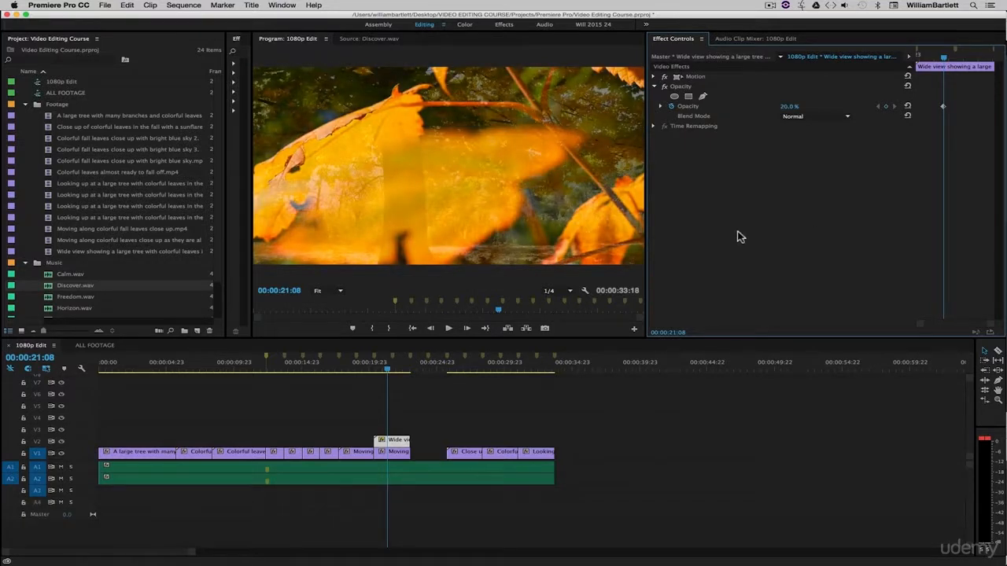
click(399, 455)
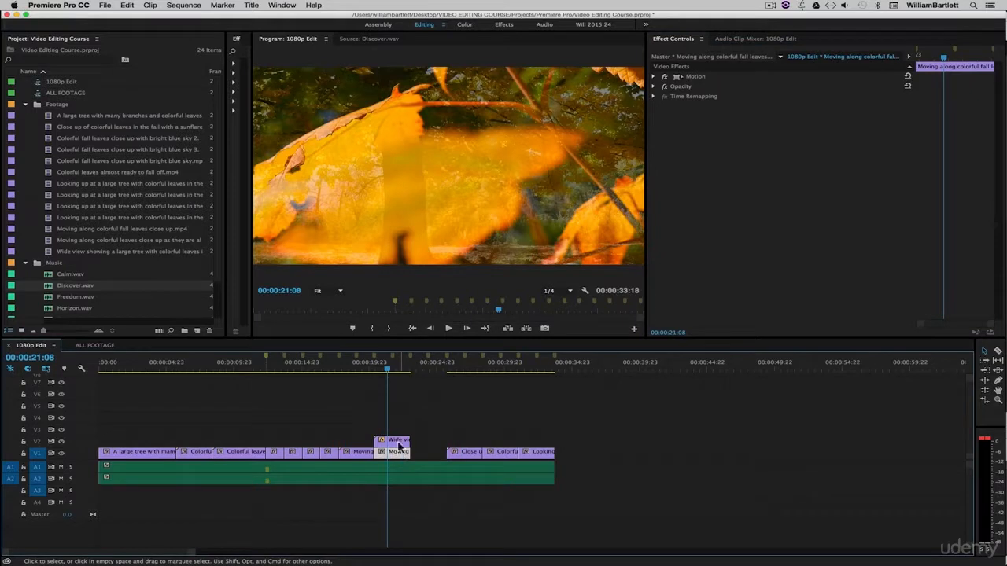
click(393, 439)
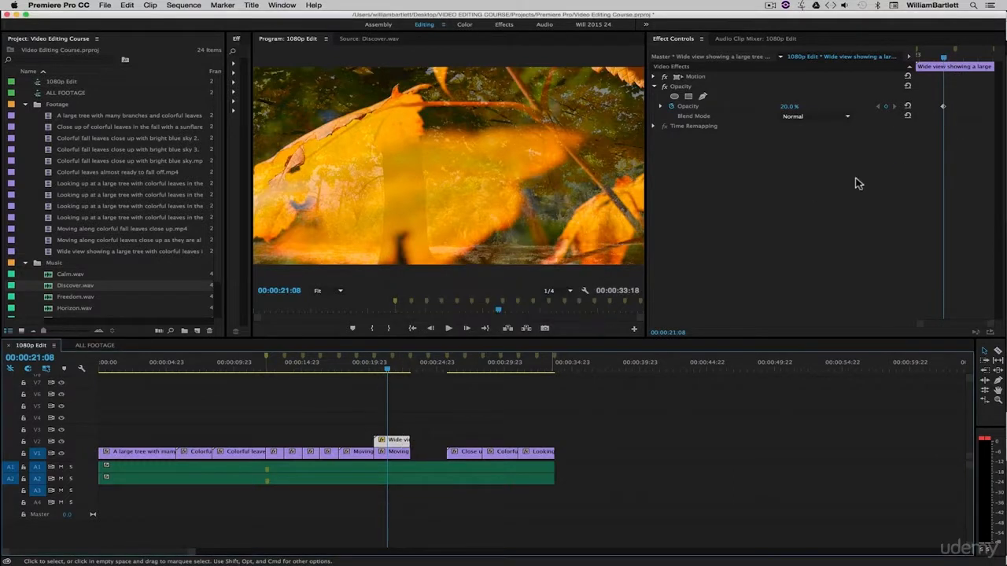
Step: Try a 64% opacity keyframe at 00:00:22:05, scrub from the first keyframe to it, and undo the opacity changes
key(space)
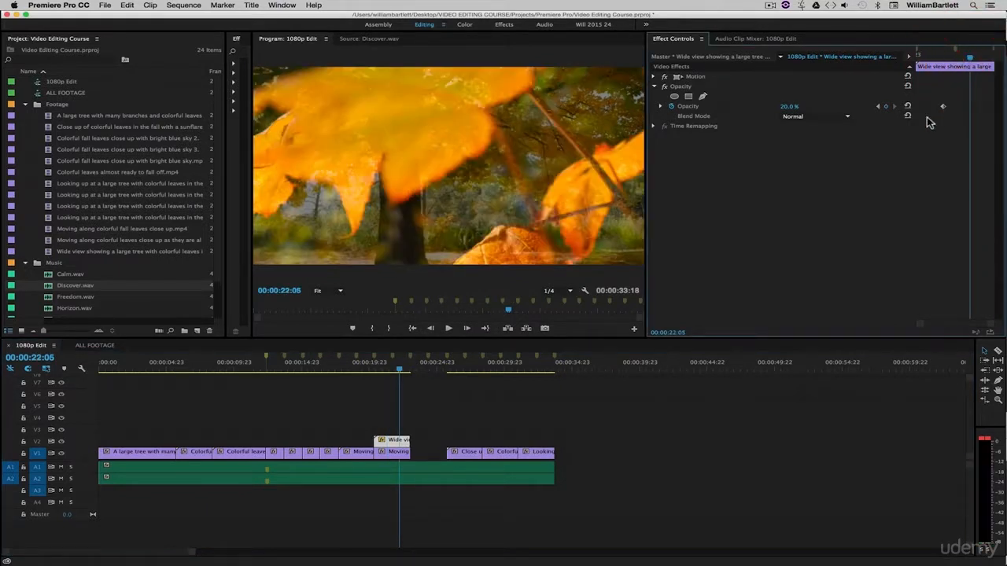
drag(792, 113, 793, 131)
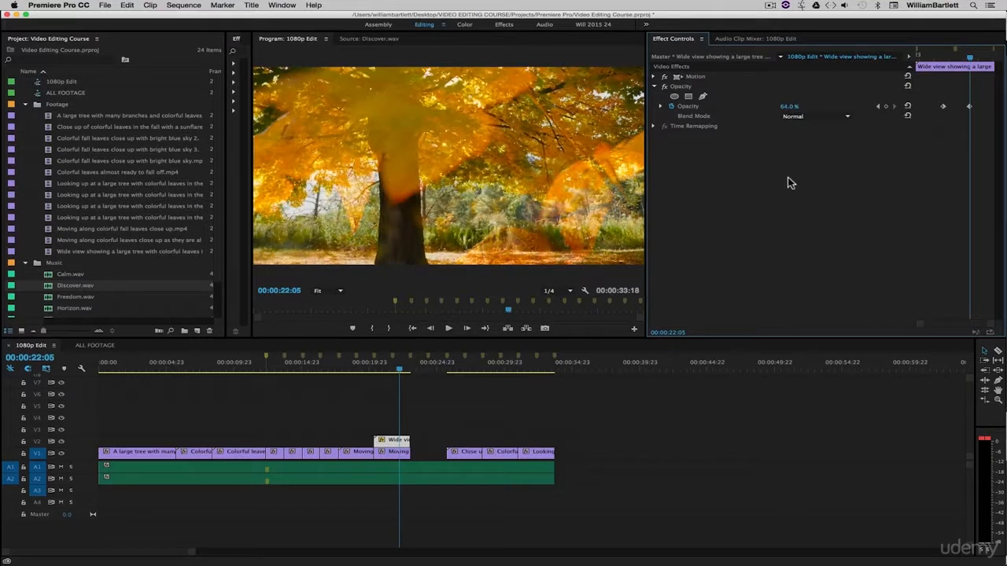
click(943, 61)
drag(943, 62, 972, 68)
key(super+z)
key(super+z)
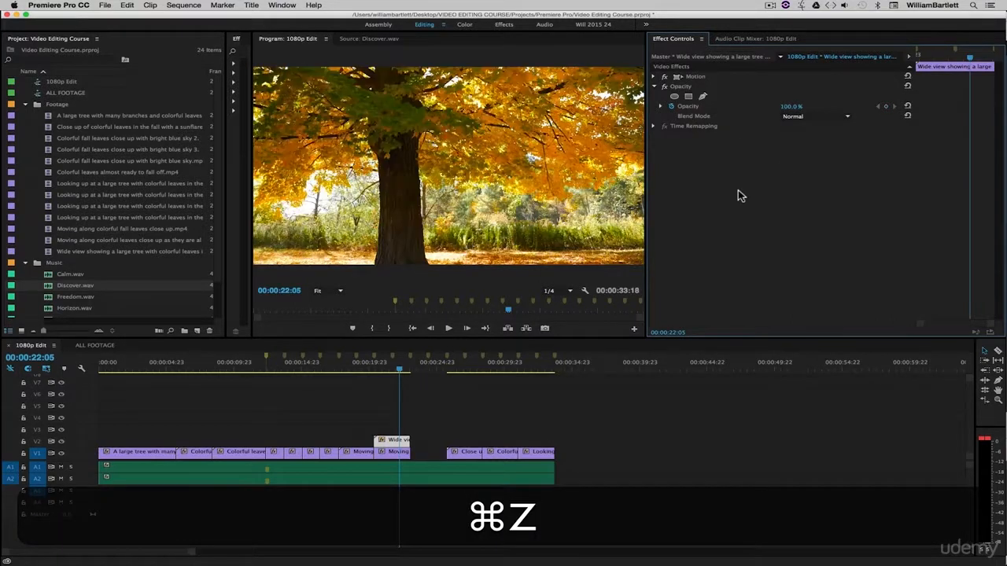
Step: Turn off opacity keyframing for the wide view clip on V2 and set its opacity to 96%
click(501, 405)
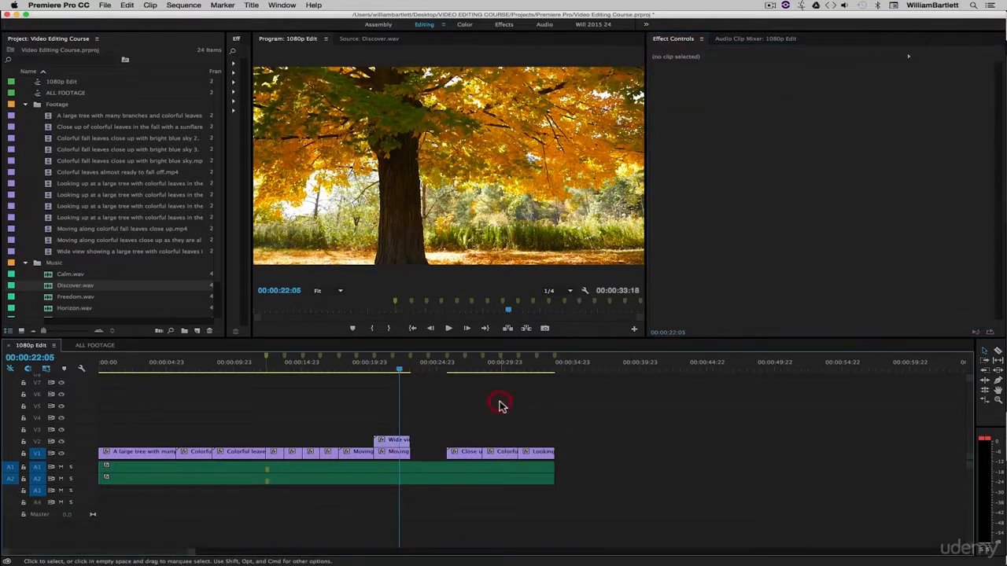
click(396, 442)
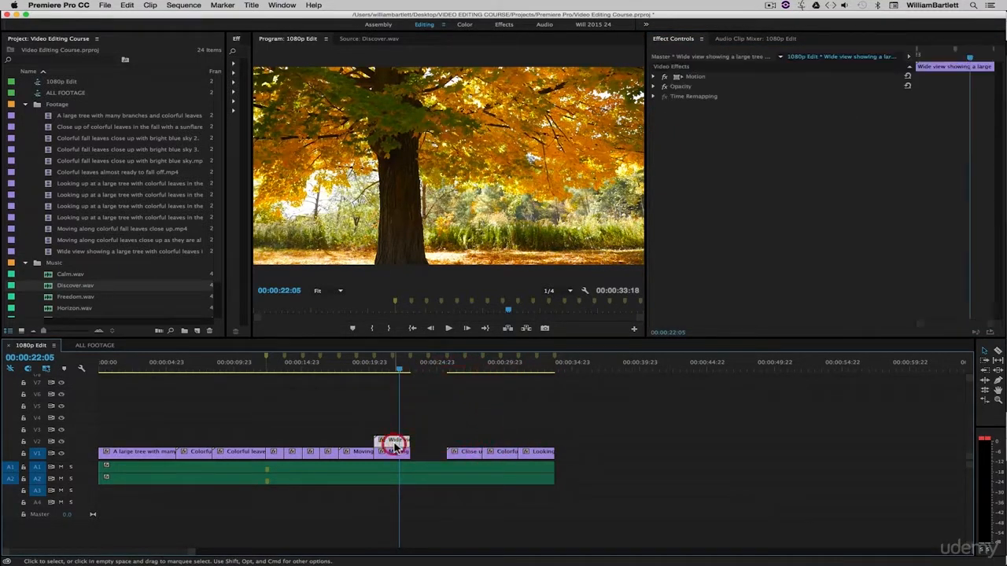
click(653, 86)
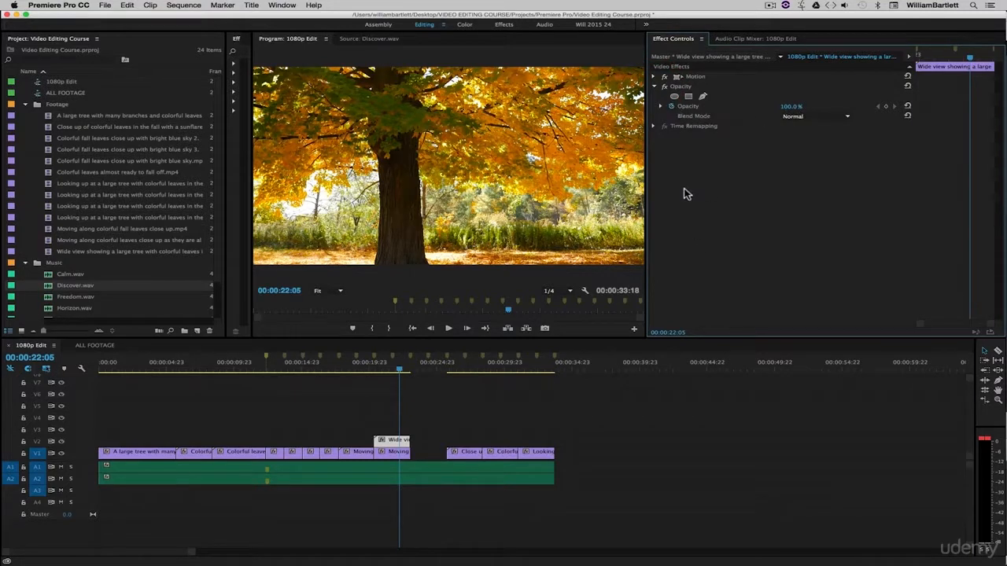
click(671, 105)
click(790, 107)
text(5)
key(Return)
drag(789, 106, 952, 122)
Step: Move the playhead to 00:00:22:11 and set the wide view clip's opacity to 100%
click(933, 58)
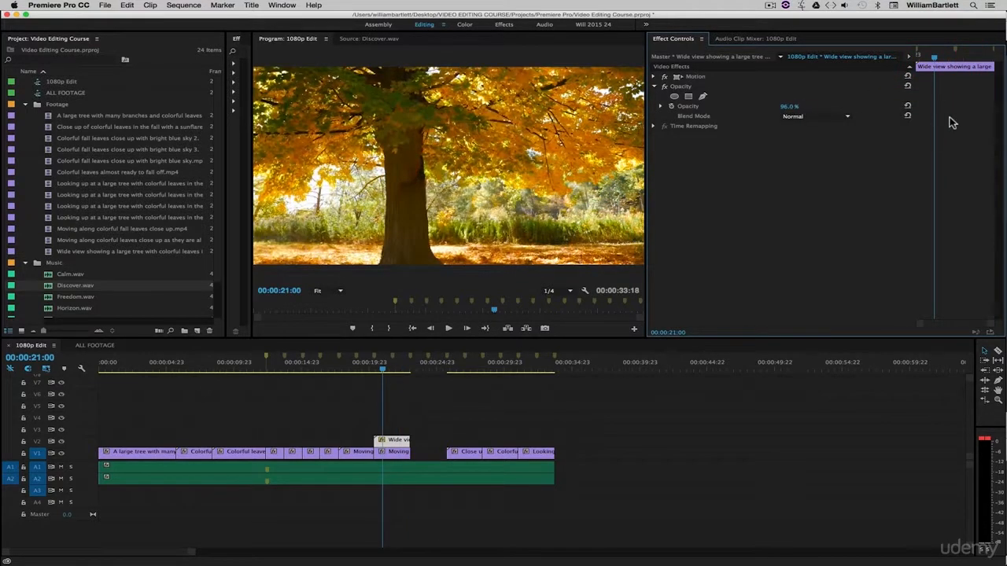
click(936, 58)
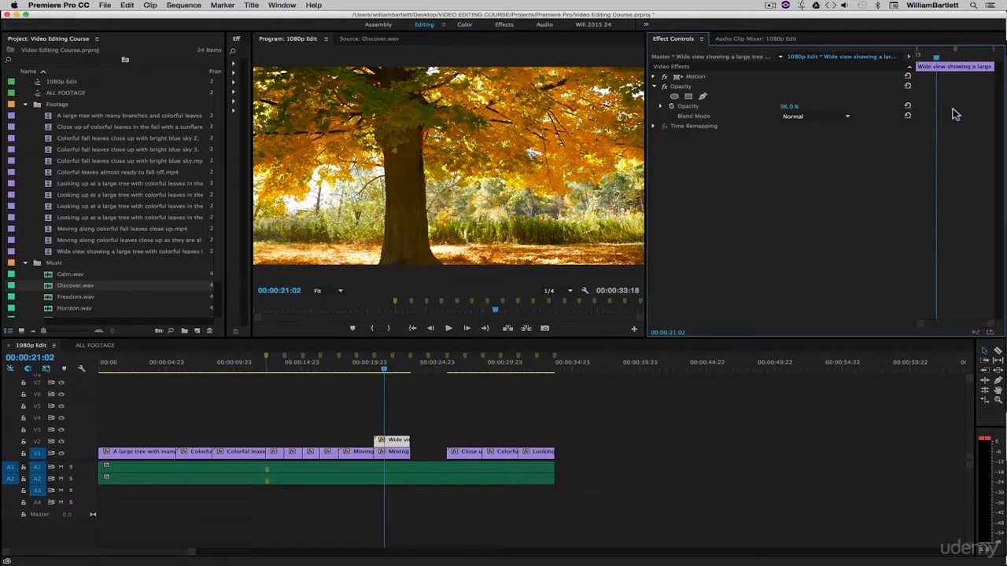
click(401, 370)
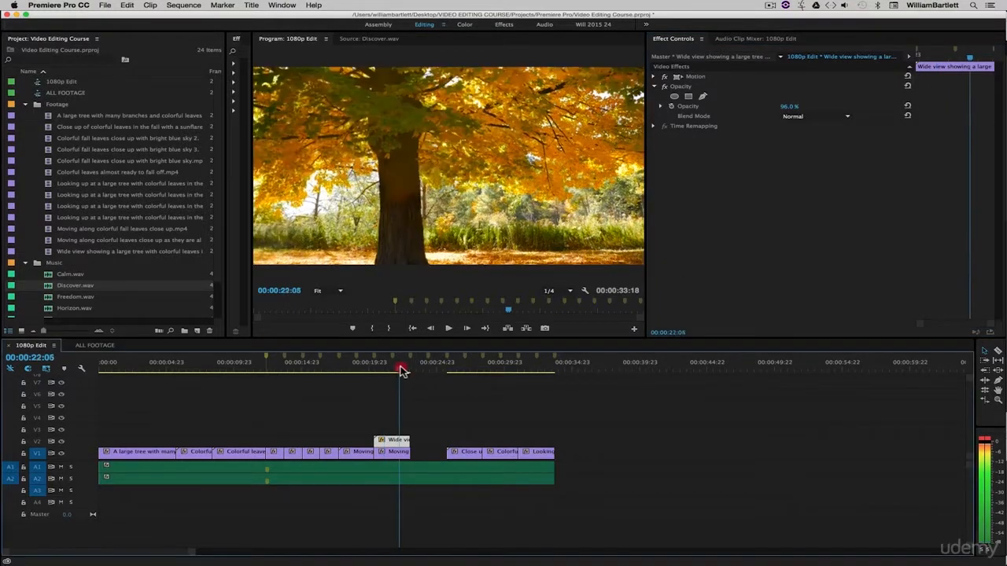
drag(401, 369, 404, 370)
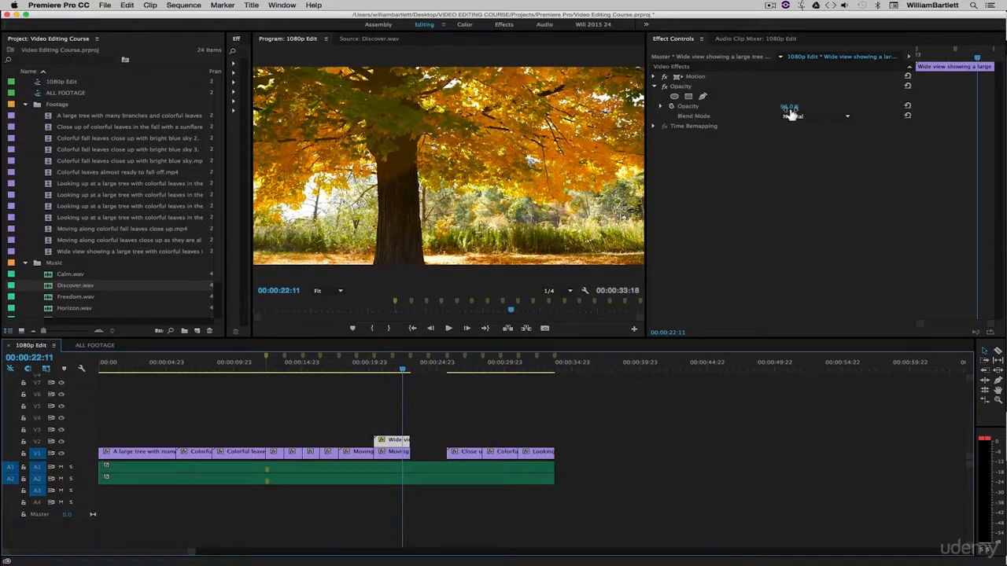
drag(790, 108, 810, 108)
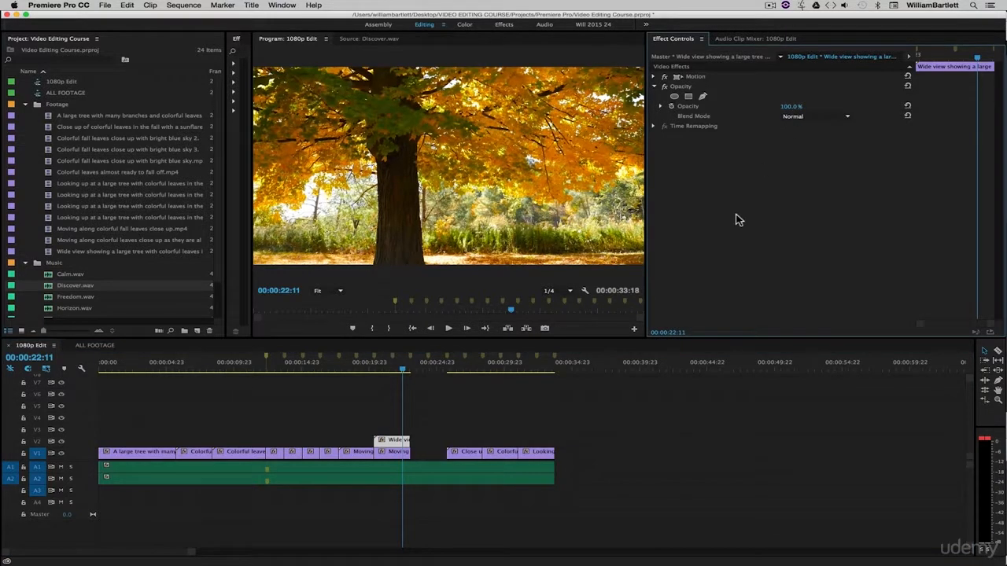
click(653, 86)
Step: Return the moving leaves clip and the wide view clip to their original consecutive places on V1
click(394, 454)
mouse_move(396, 458)
mouse_down()
mouse_move(427, 454)
mouse_move(395, 456)
mouse_up()
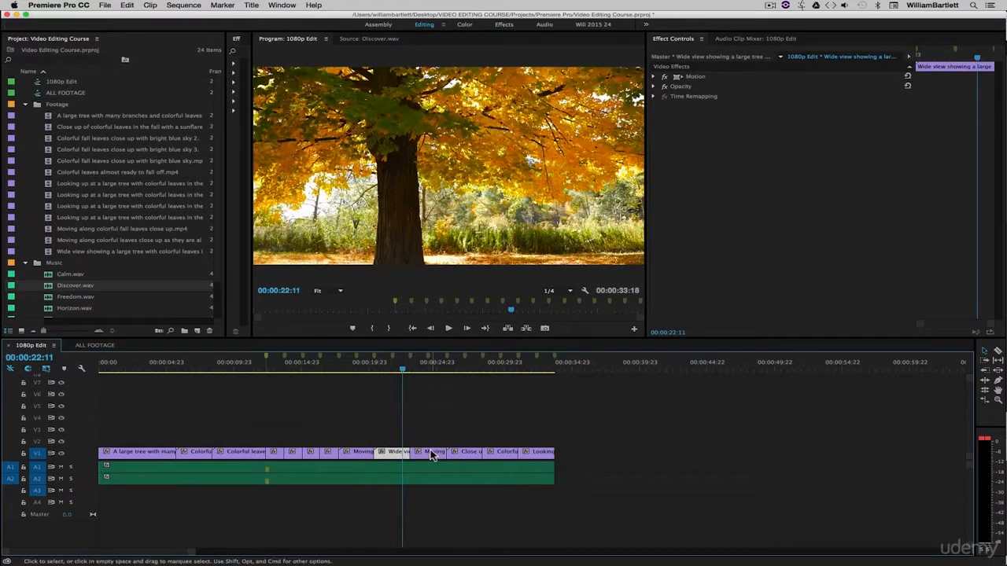
click(425, 426)
Step: Set the wide view clip's horizontal Motion position to 955
click(395, 454)
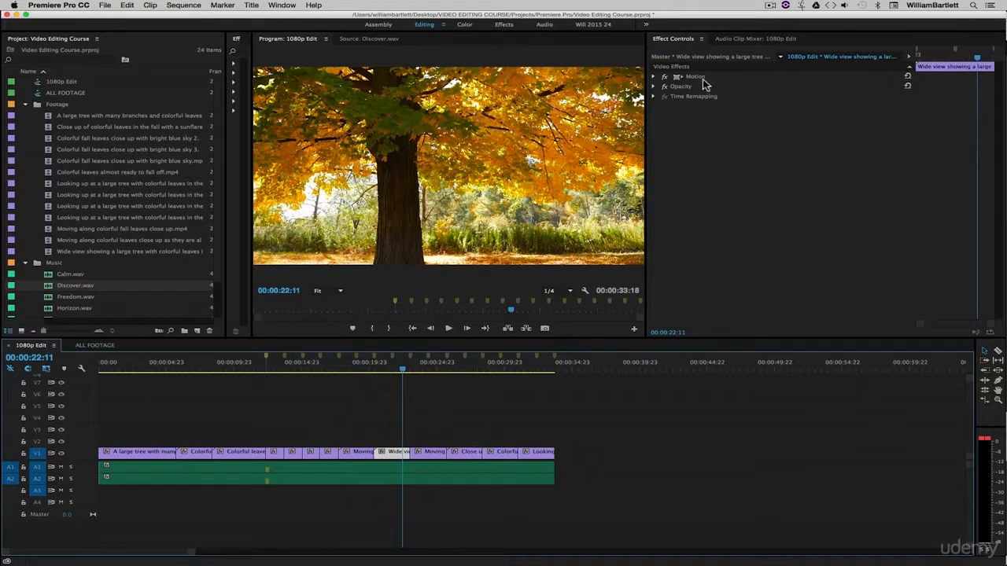
click(654, 76)
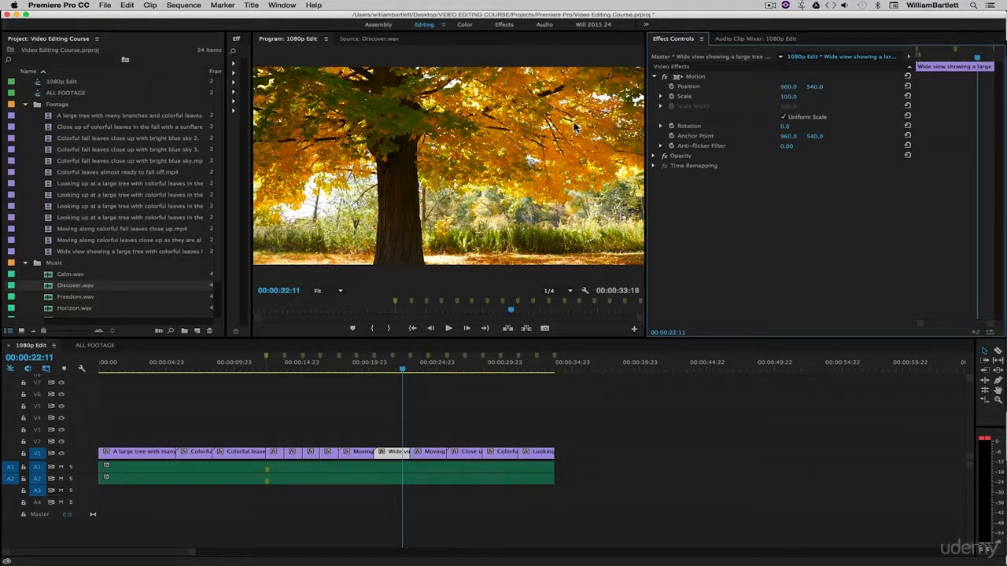
click(789, 87)
text(955)
key(Return)
Step: Shift the wide view clip's horizontal position to 755 and reset the Position parameter
drag(788, 87, 779, 86)
drag(788, 86, 786, 87)
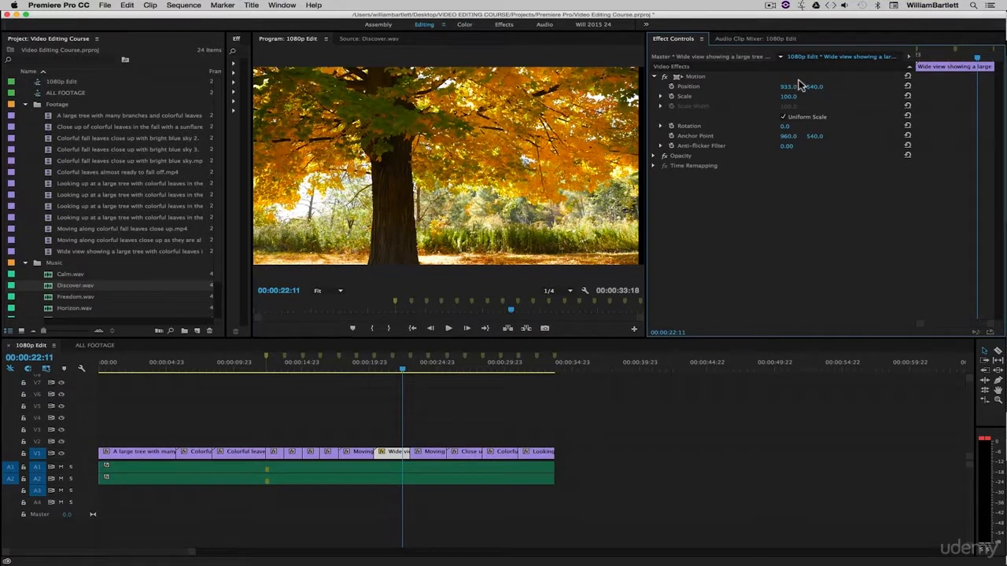
drag(781, 92, 811, 96)
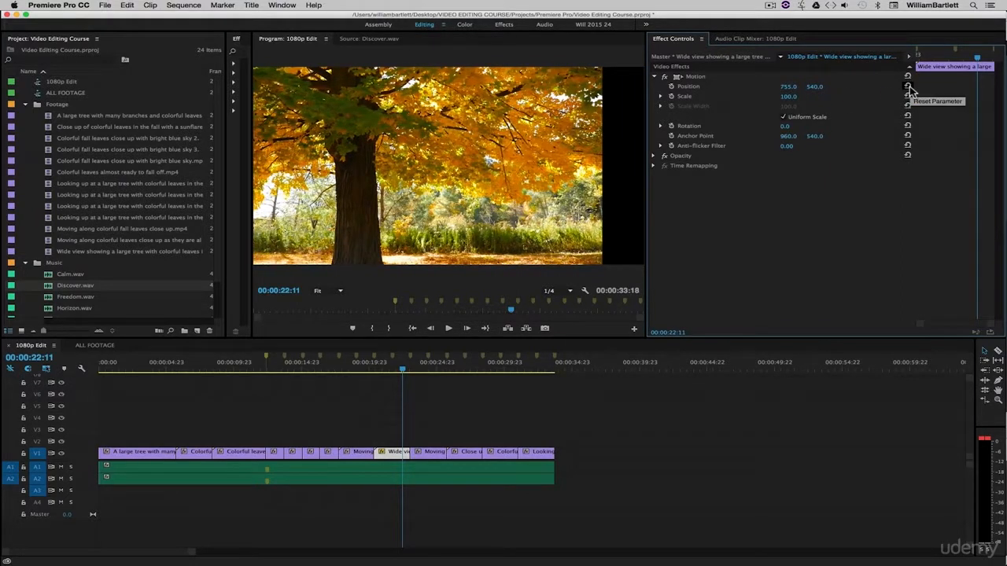
click(908, 88)
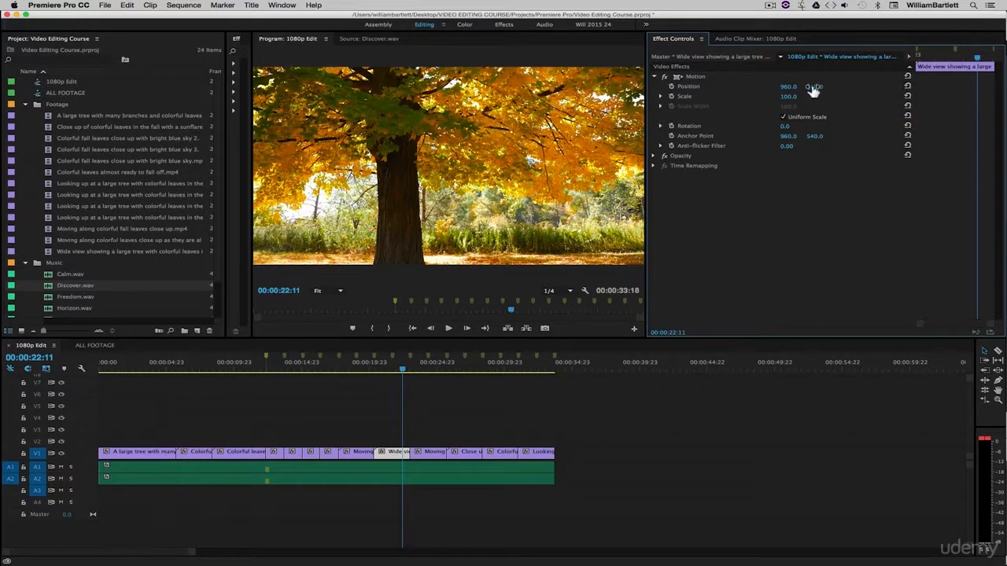
Step: Try a vertical position of 266 and a scale of 61 on the wide view clip, resetting each parameter
drag(813, 91, 594, 91)
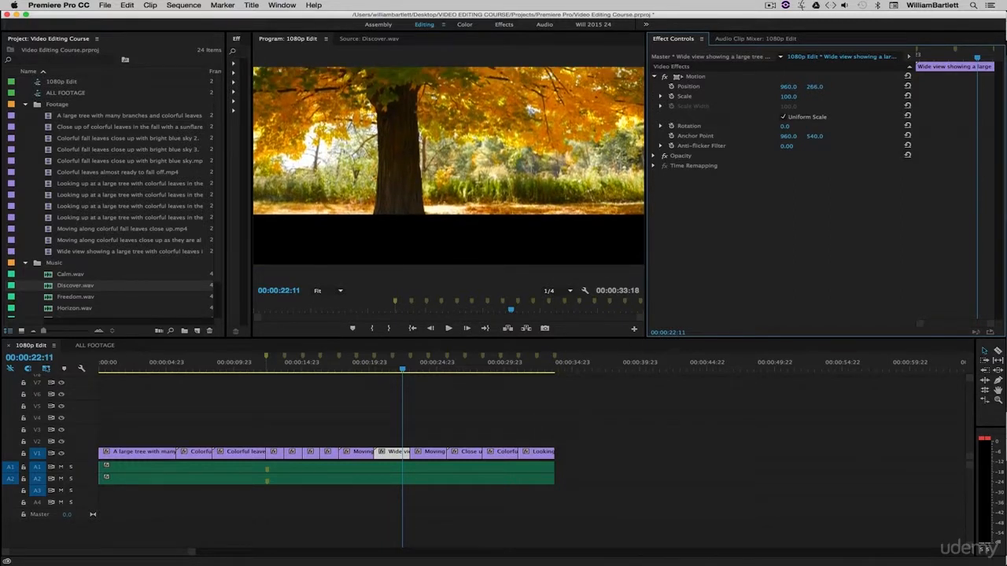
click(908, 87)
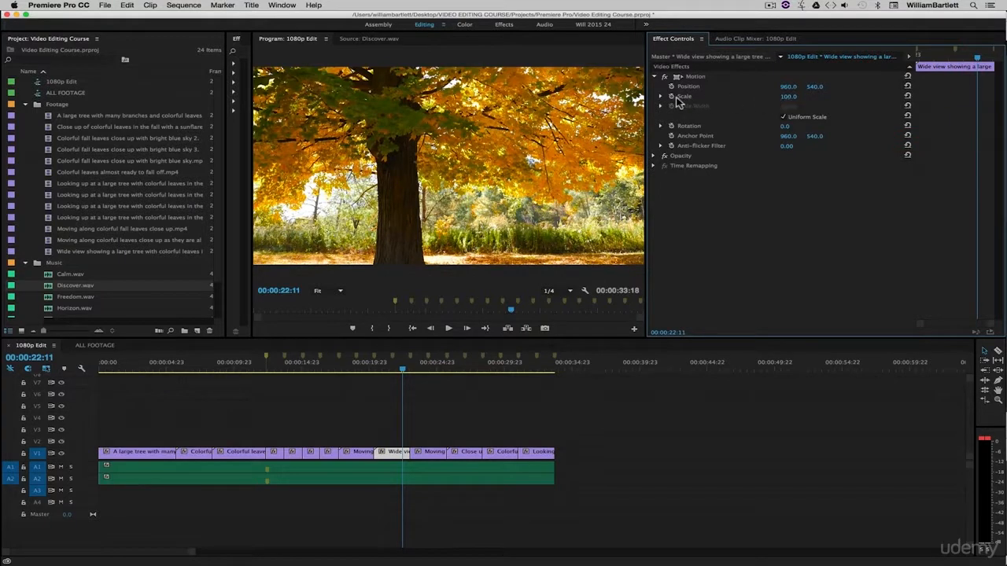
drag(787, 99, 729, 117)
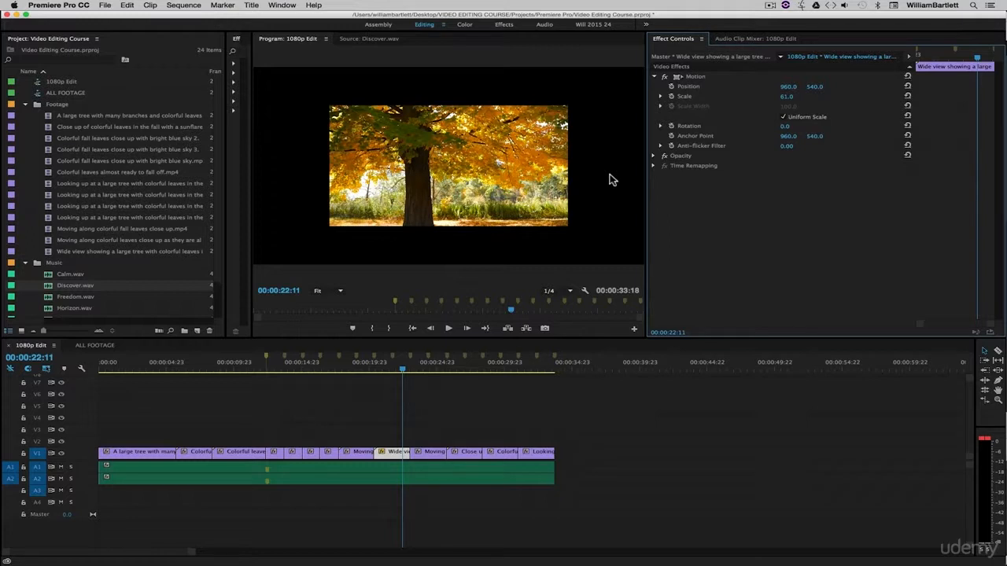
click(906, 96)
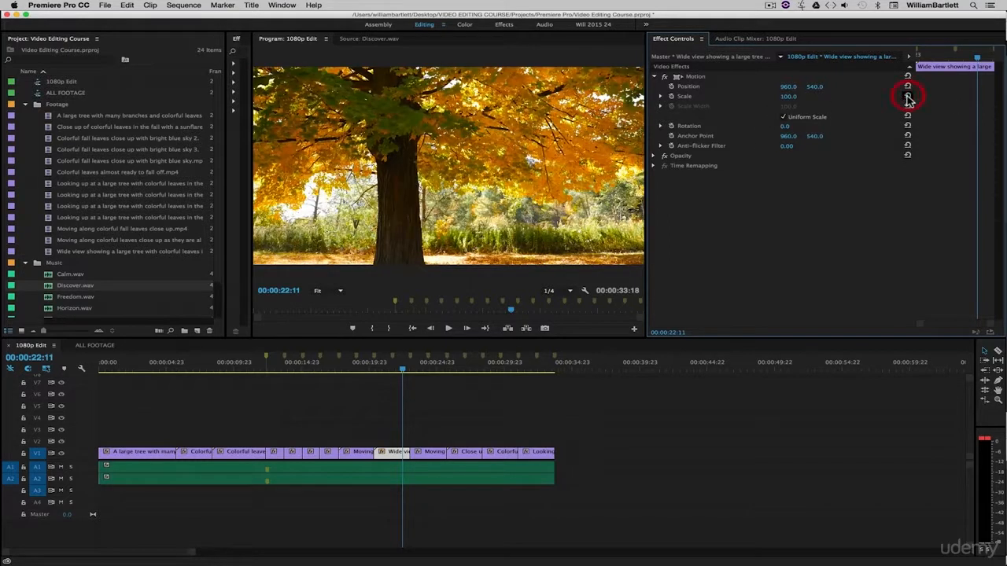
Step: Try a scale of 110 with a shifted horizontal position on the wide view clip, and reset both parameters
click(788, 96)
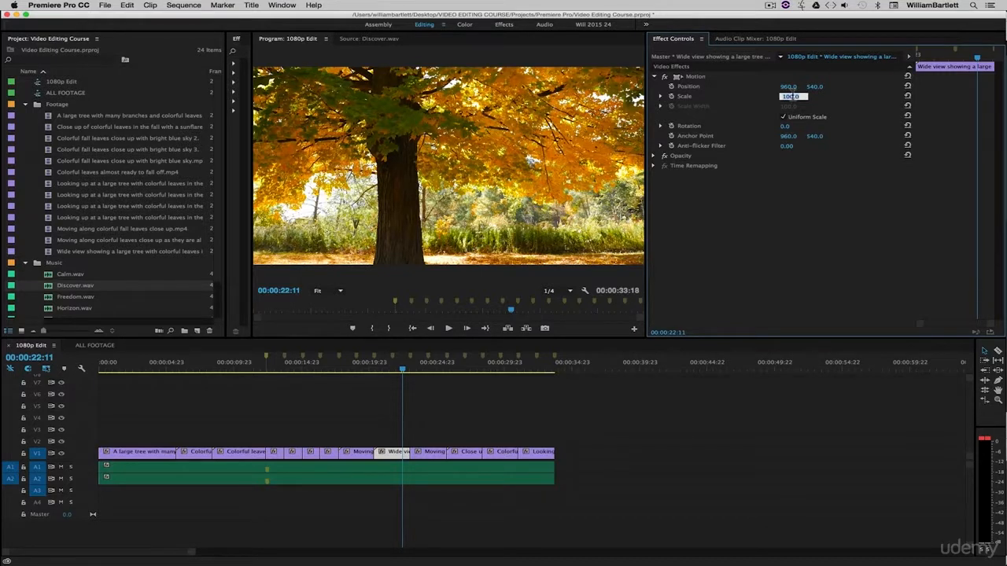
text(110)
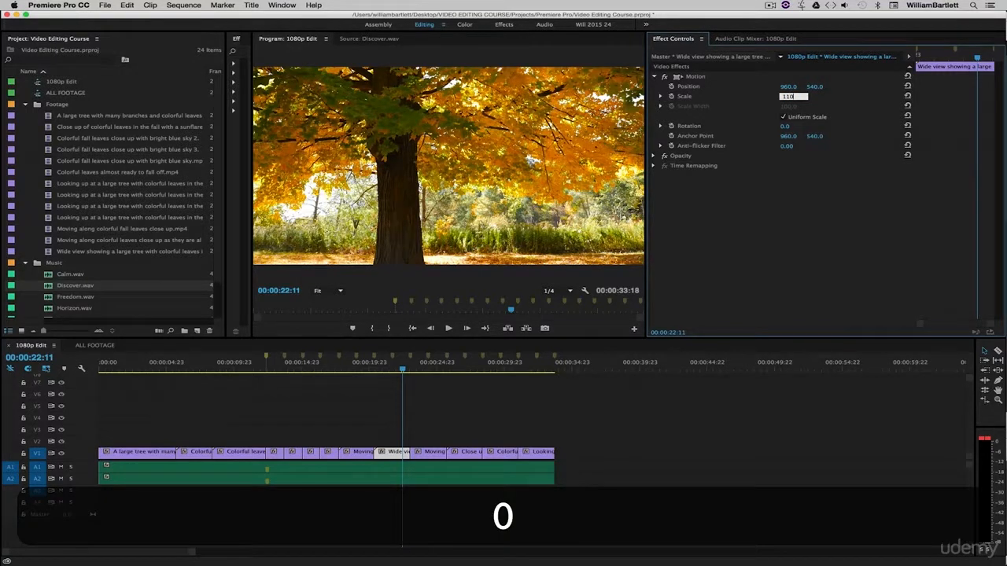
key(Return)
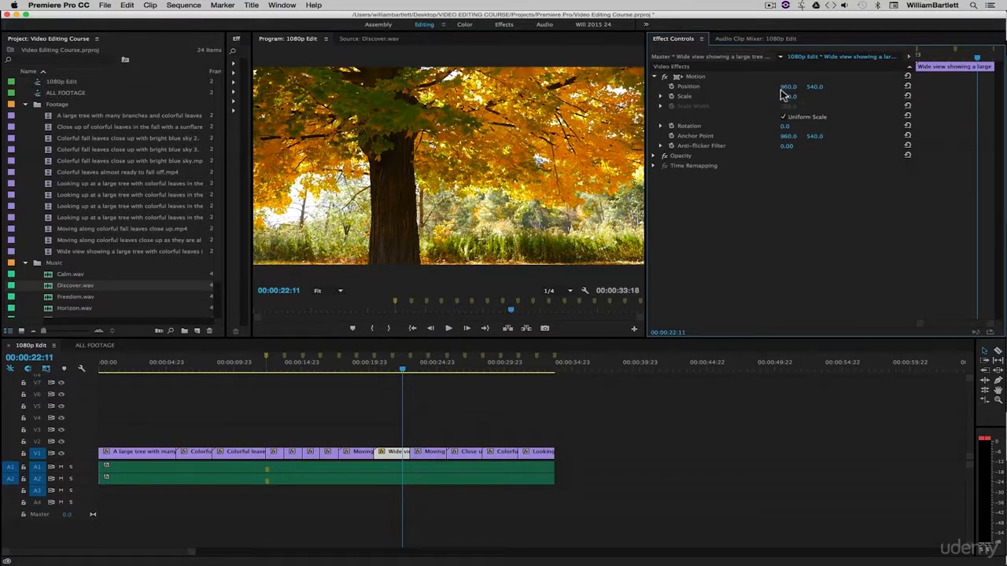
drag(788, 86, 767, 87)
click(908, 87)
click(907, 96)
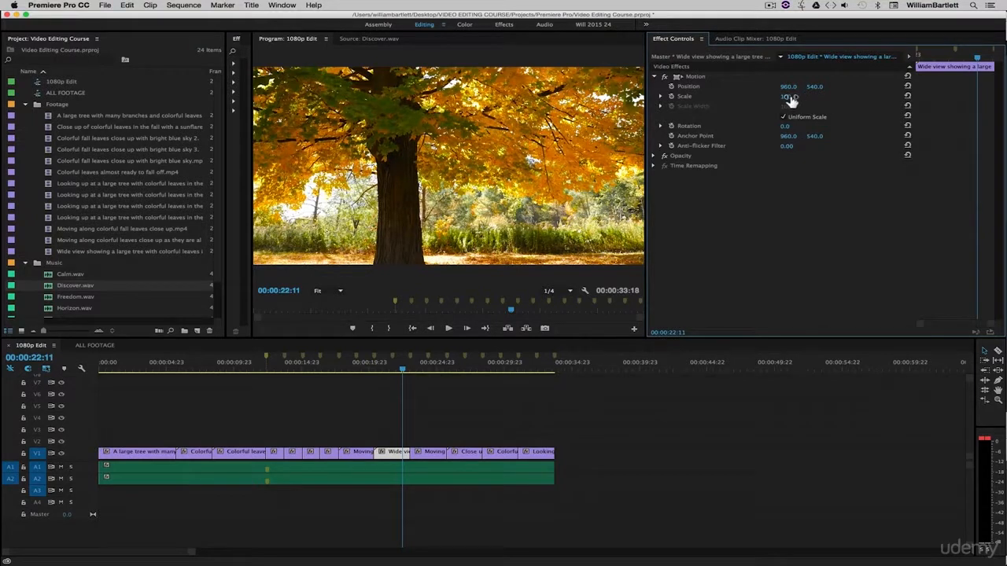
Step: Enlarge the wide view clip's scale to about 109
drag(788, 96, 795, 96)
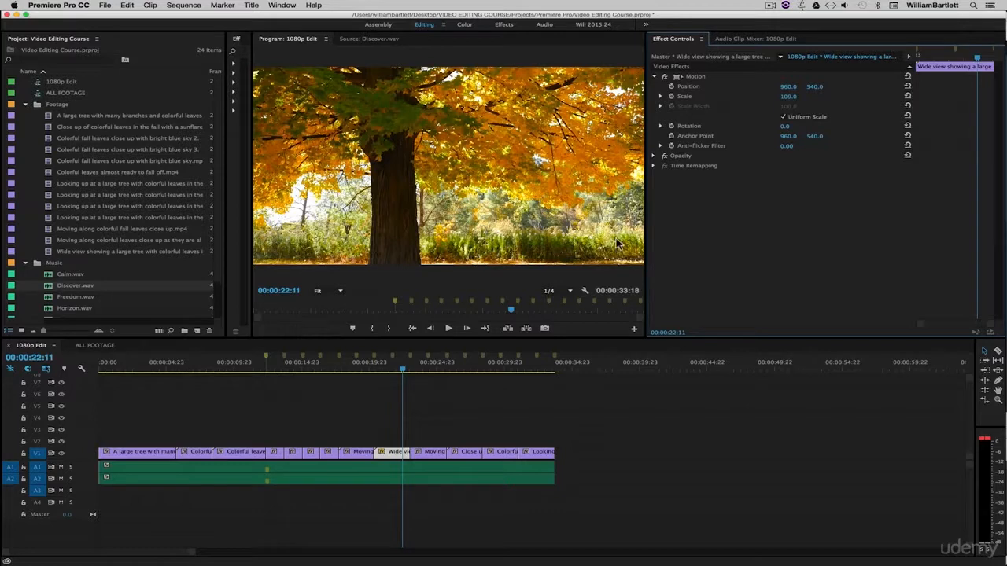
Step: Reframe the wide view clip with a scale of 112 and a position of 1073, 480
drag(786, 92, 852, 91)
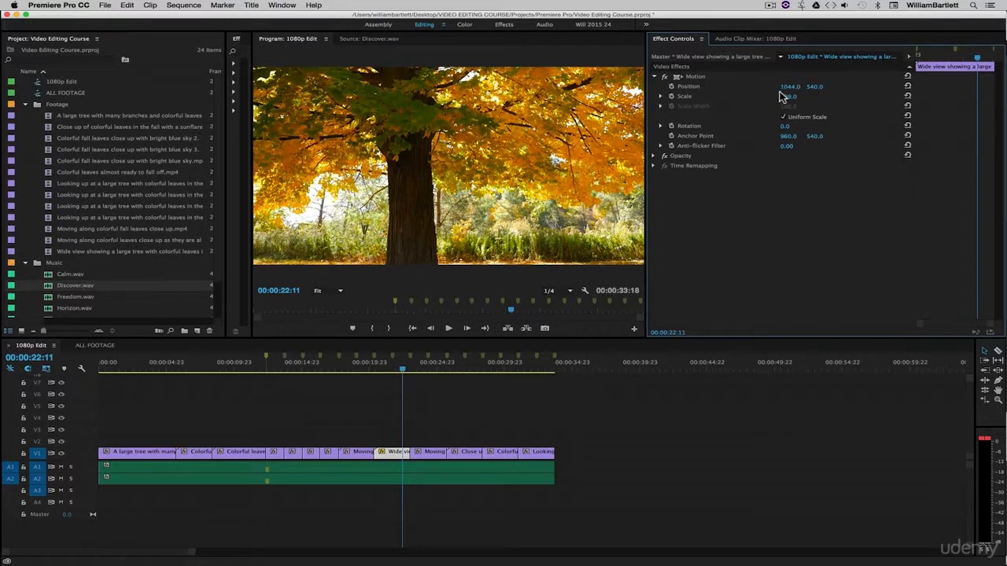
drag(788, 95, 794, 86)
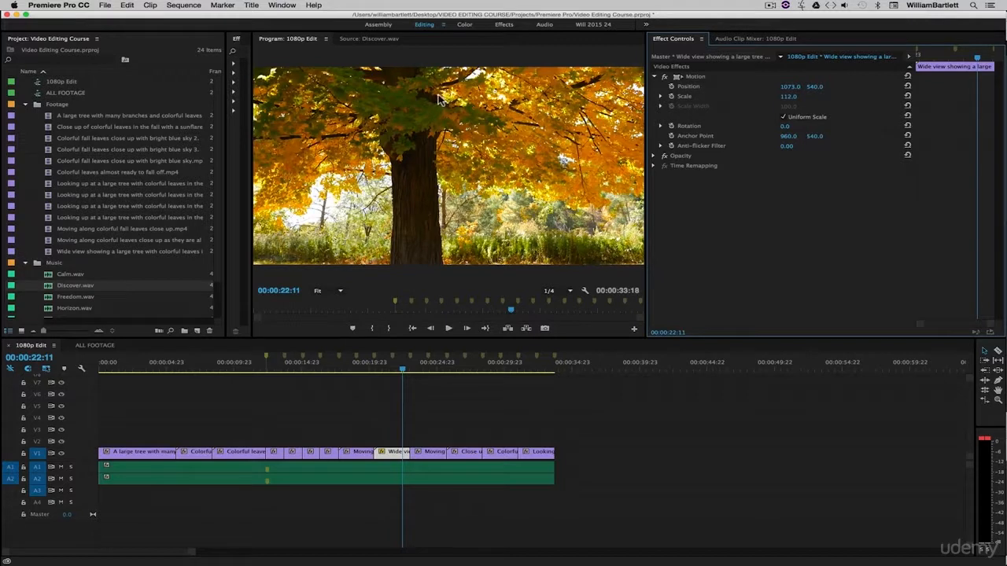
drag(814, 88, 720, 88)
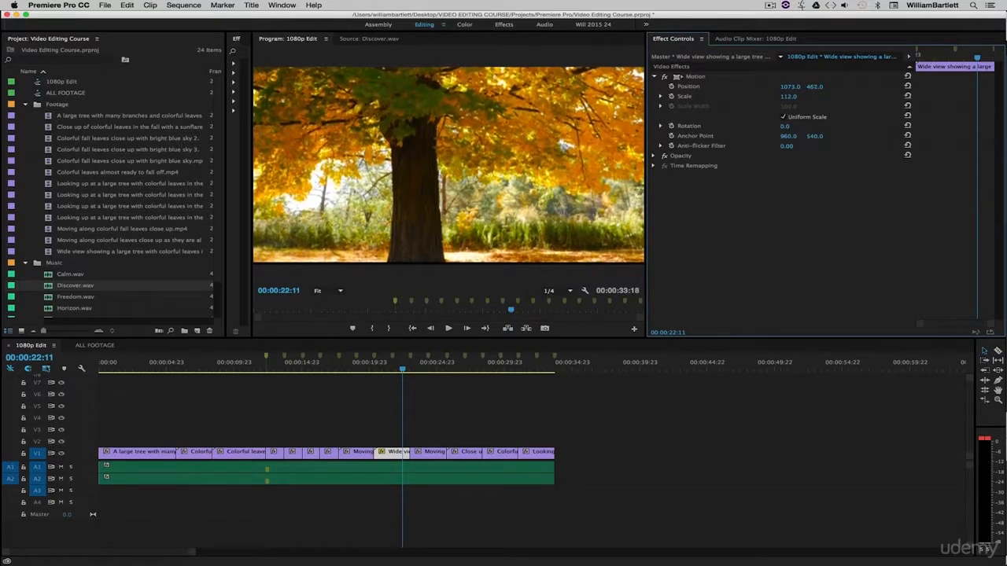
drag(814, 87, 822, 87)
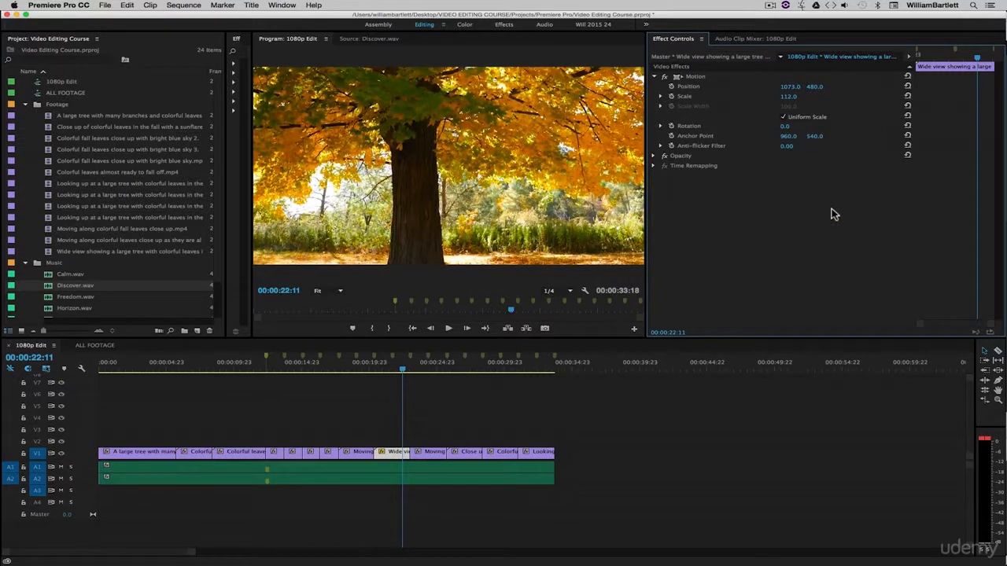
Step: Play back the reframed wide view clip from about 00:00:19:16
click(366, 370)
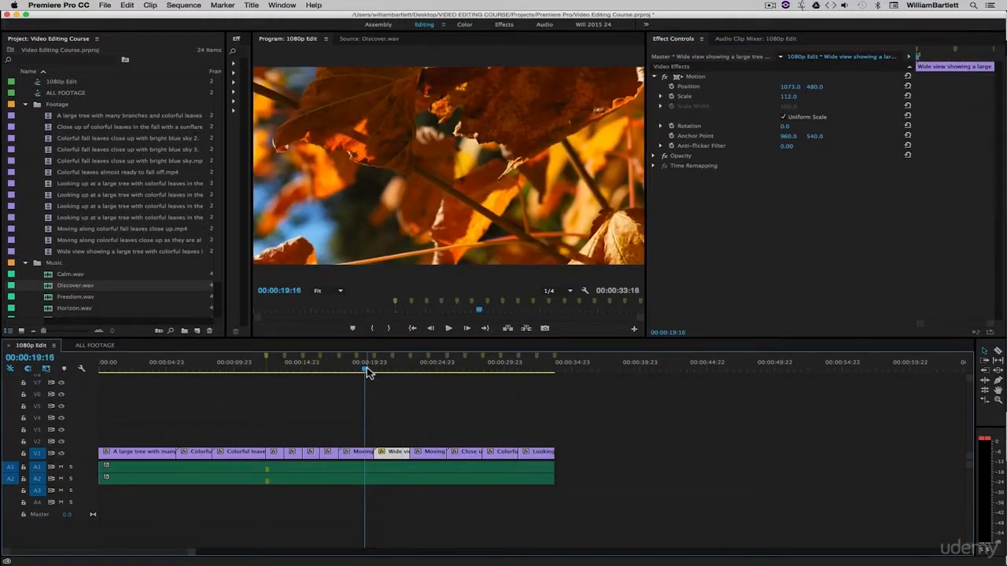
key(space)
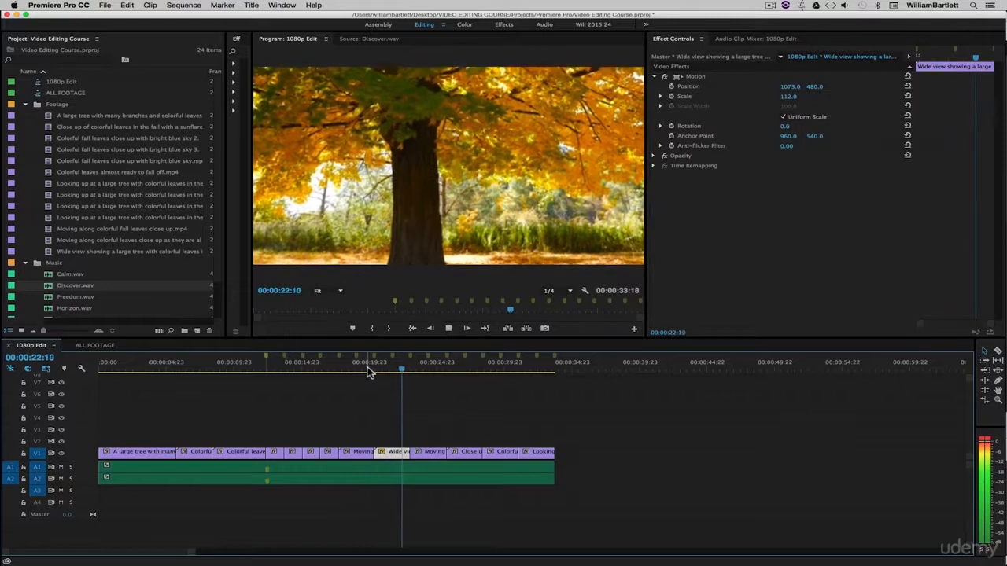
key(space)
Step: Park the playhead at 00:00:21:21 and reset the wide view clip's scale and position
click(394, 366)
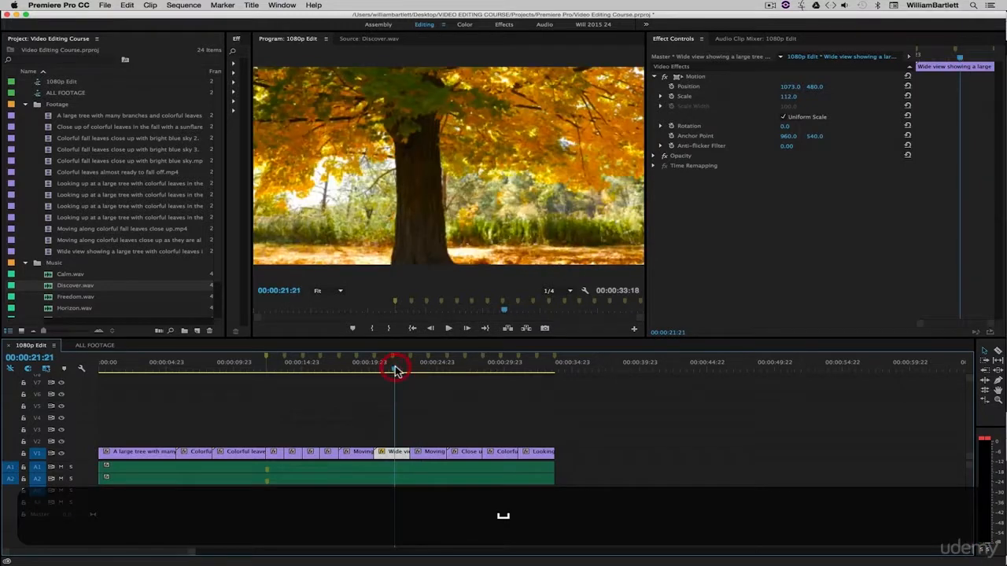
click(415, 429)
click(395, 450)
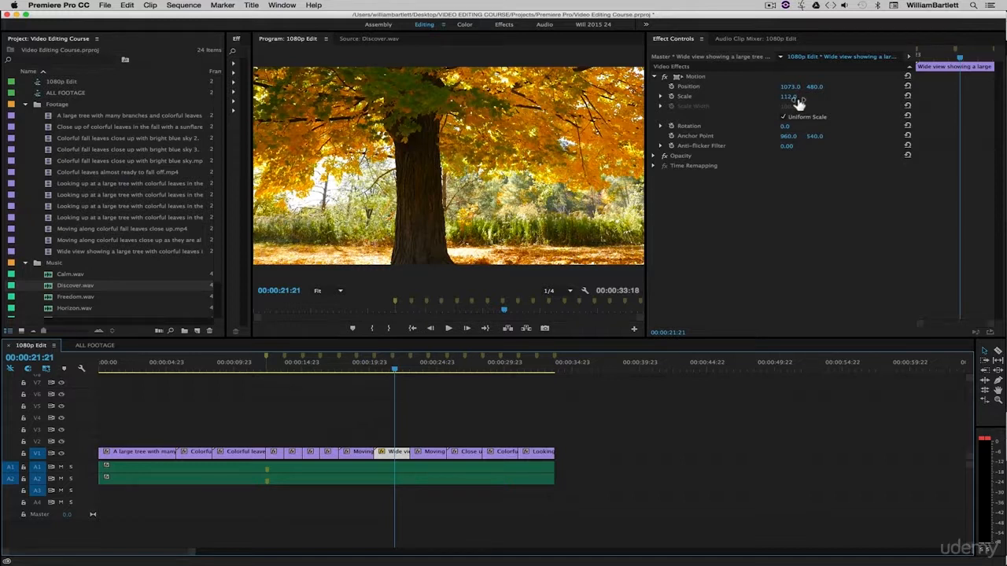
click(908, 96)
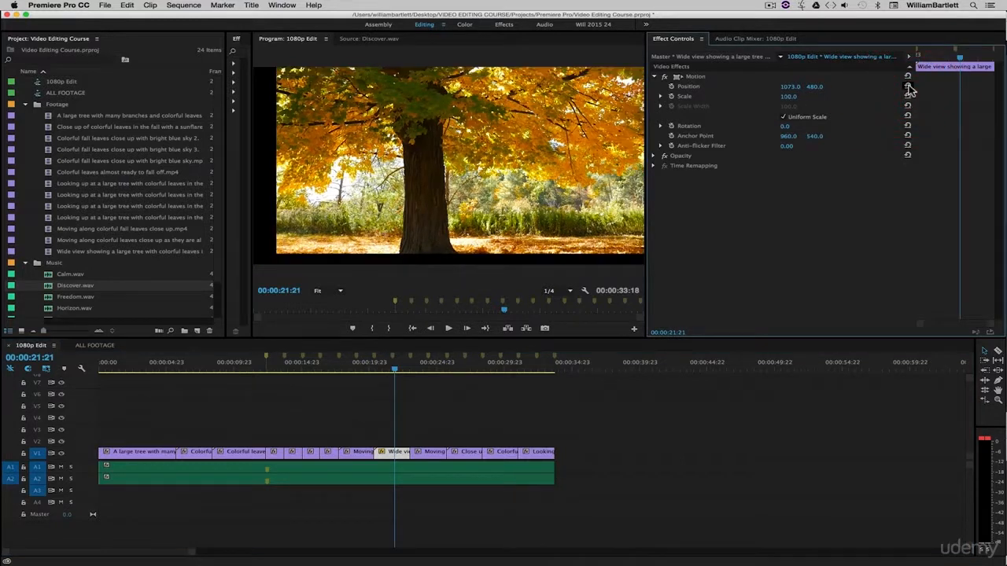
click(908, 87)
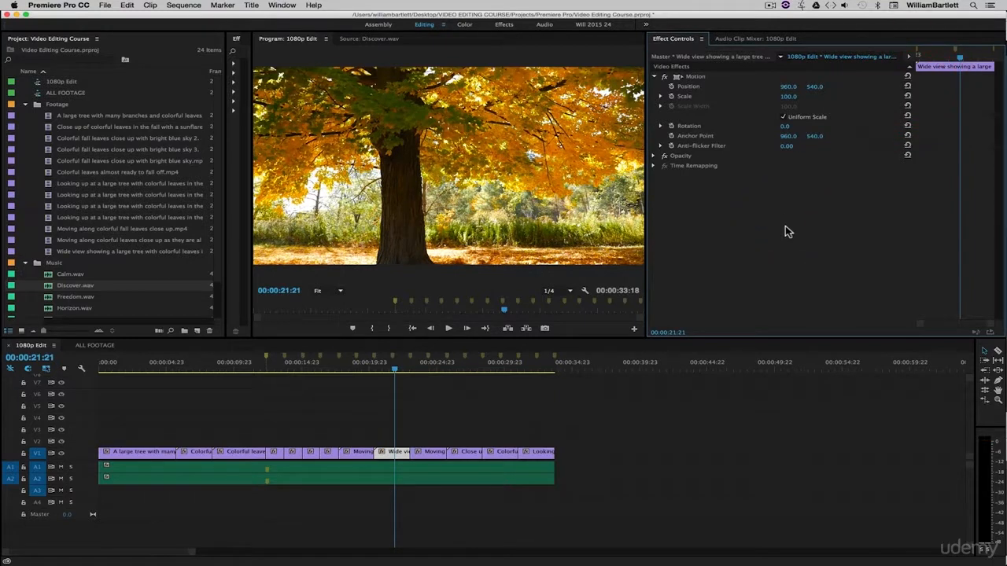
Step: Try rotating the wide view clip to 1x24° and 2x204°, and reset the Rotation parameter
click(689, 128)
drag(787, 129, 953, 126)
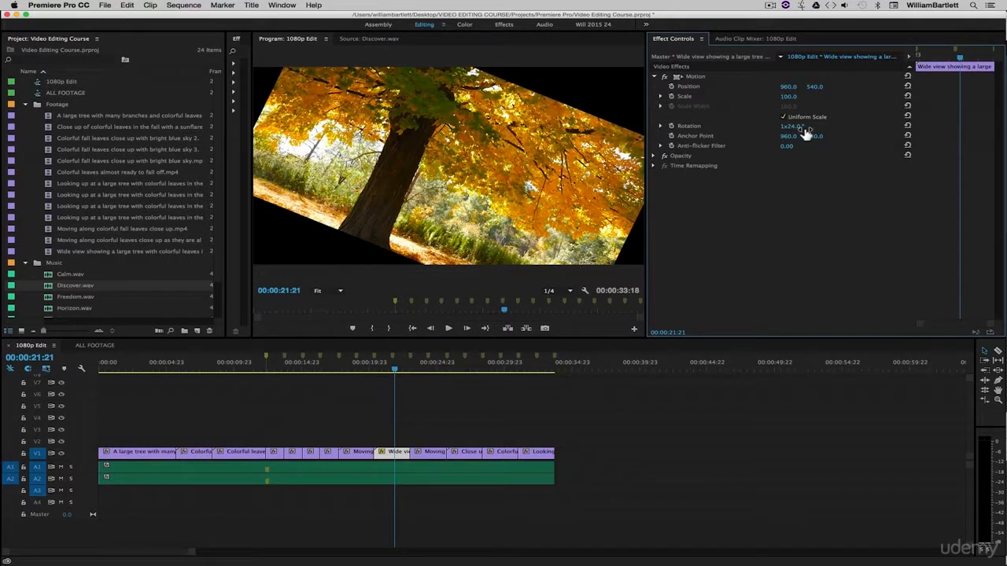
drag(790, 130, 900, 130)
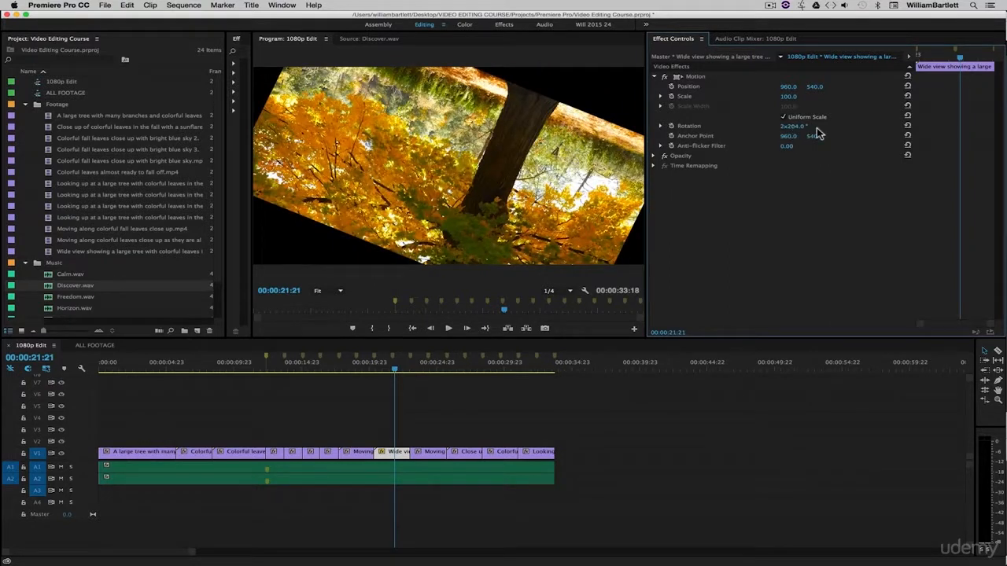
click(906, 126)
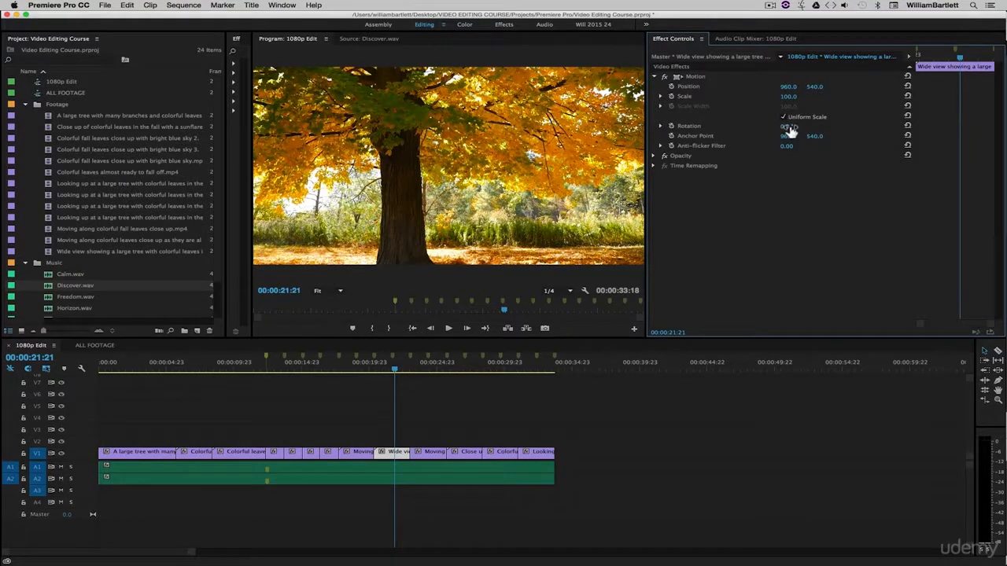
Step: Try a 3° rotation with a scale of 110 on the wide view clip, and reset both parameters
drag(786, 126, 802, 126)
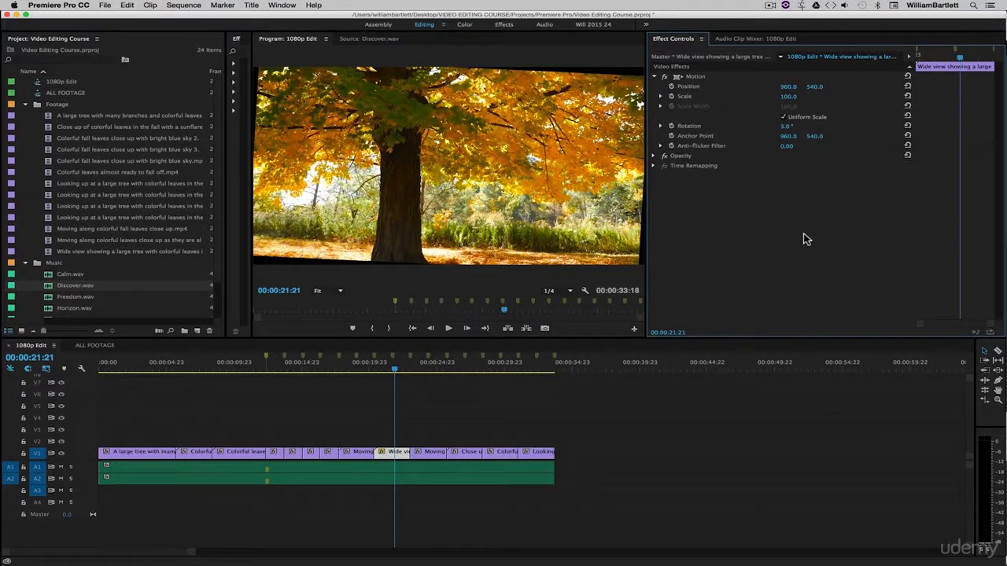
drag(788, 96, 803, 96)
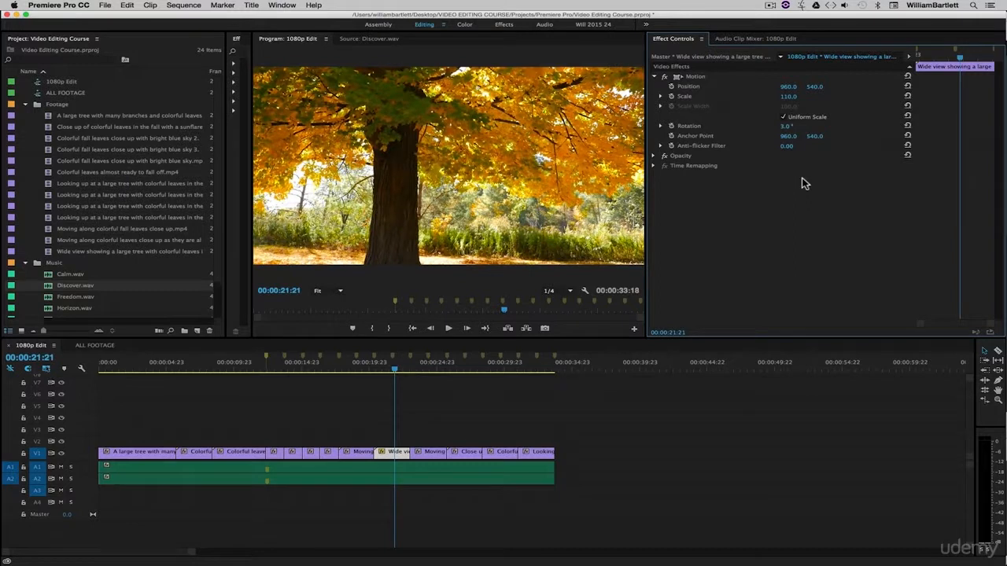
click(907, 96)
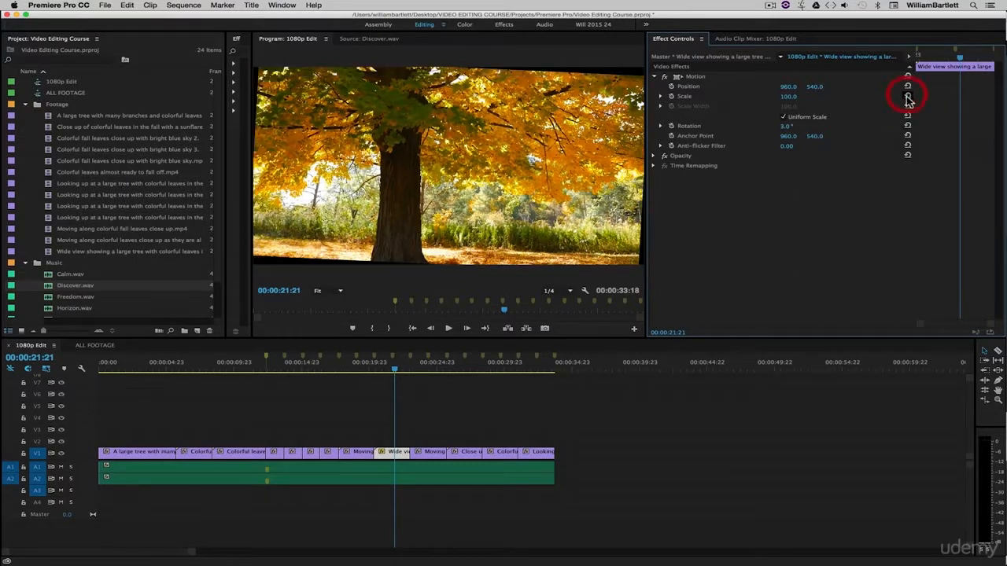
click(907, 127)
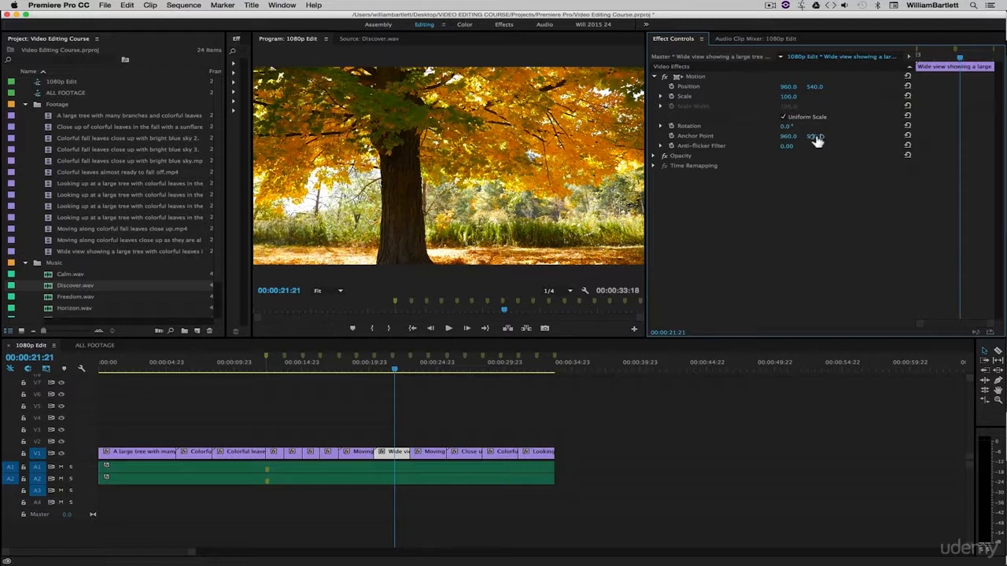
Step: Expand the wide view clip's Time Remapping settings to view its speed, and deselect the clip
click(722, 244)
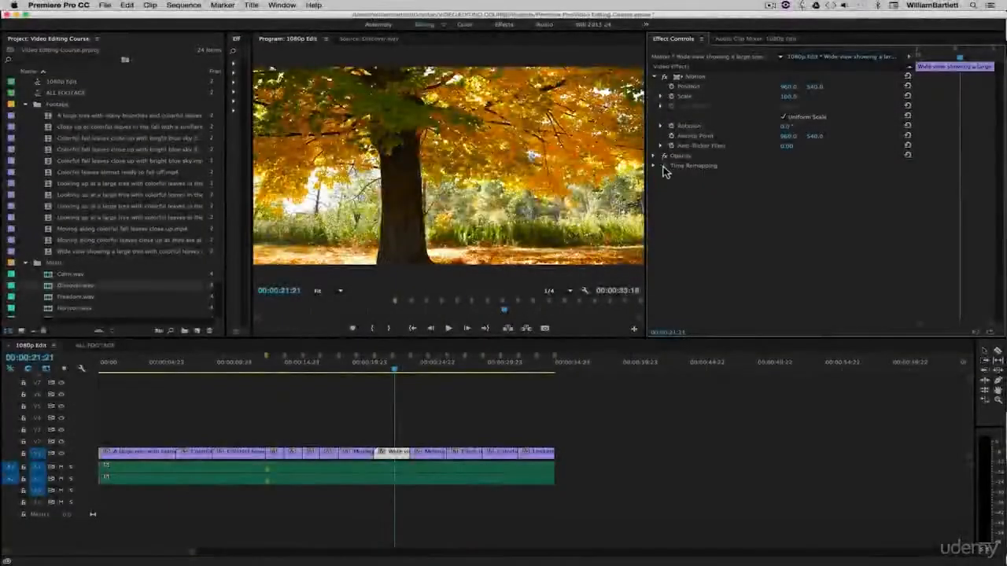
click(653, 166)
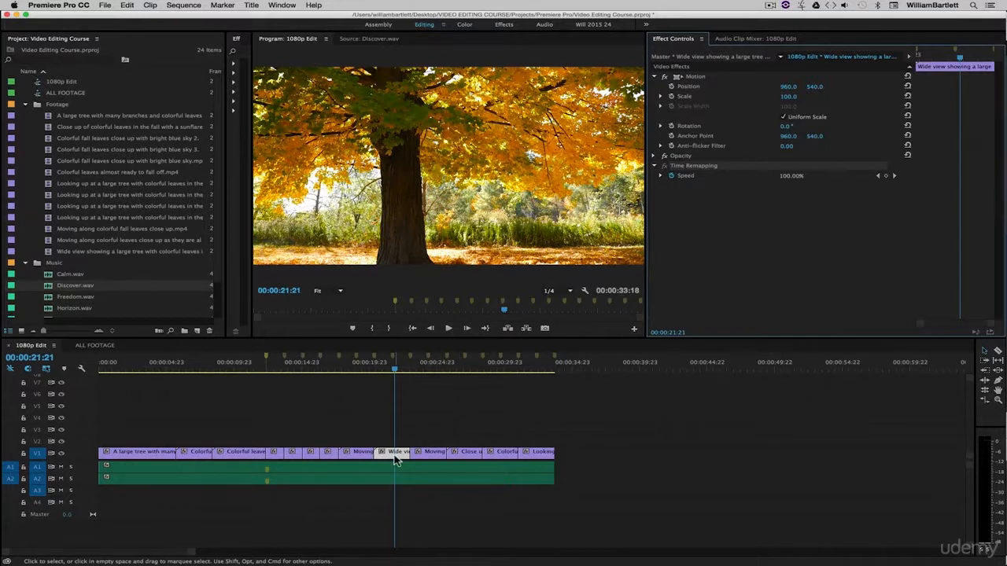
click(433, 412)
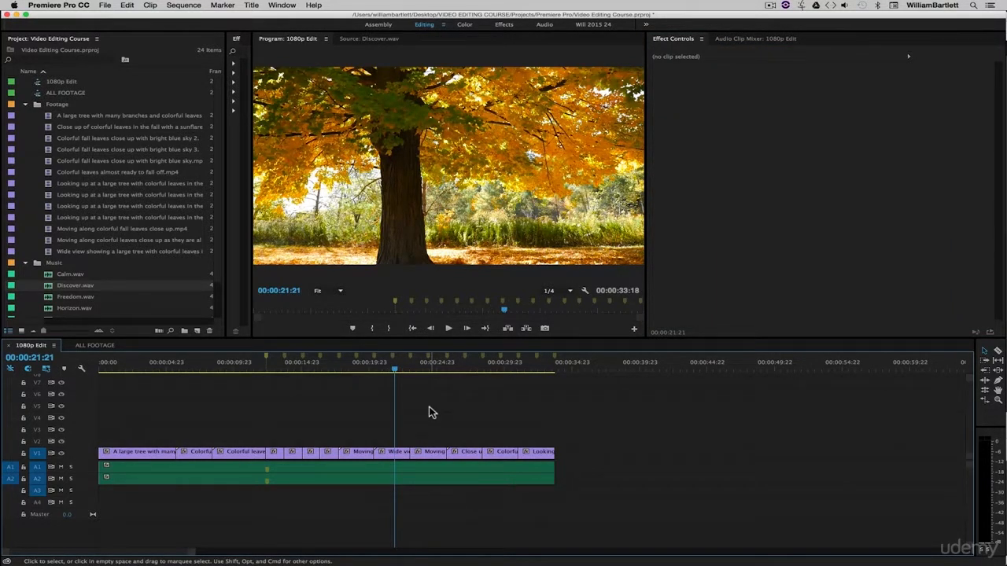
Step: Shorten the wide view clip with the Rate Stretch tool so that it ends at the playhead, lasting 00:00:01:12
key(r)
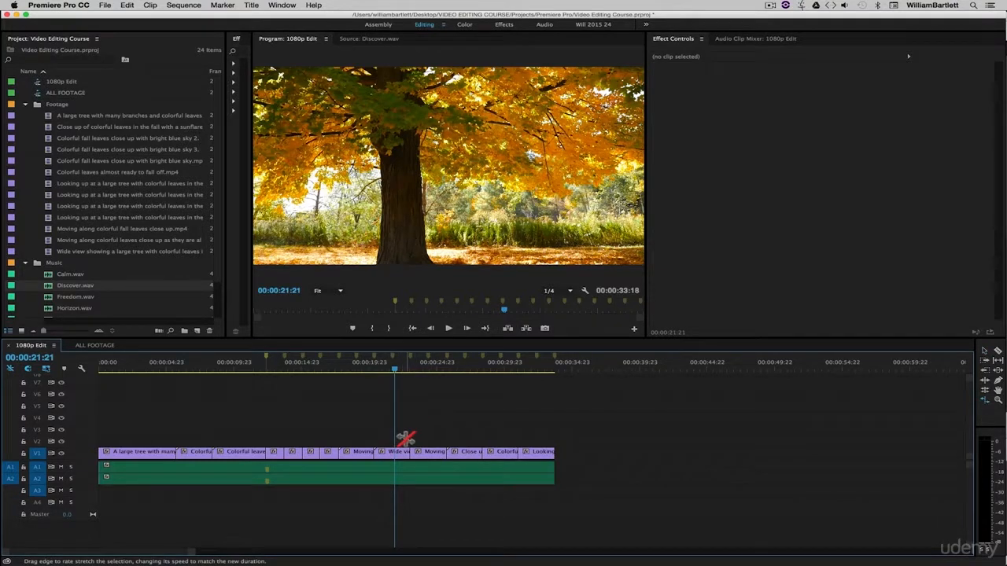
key(equal)
key(equal)
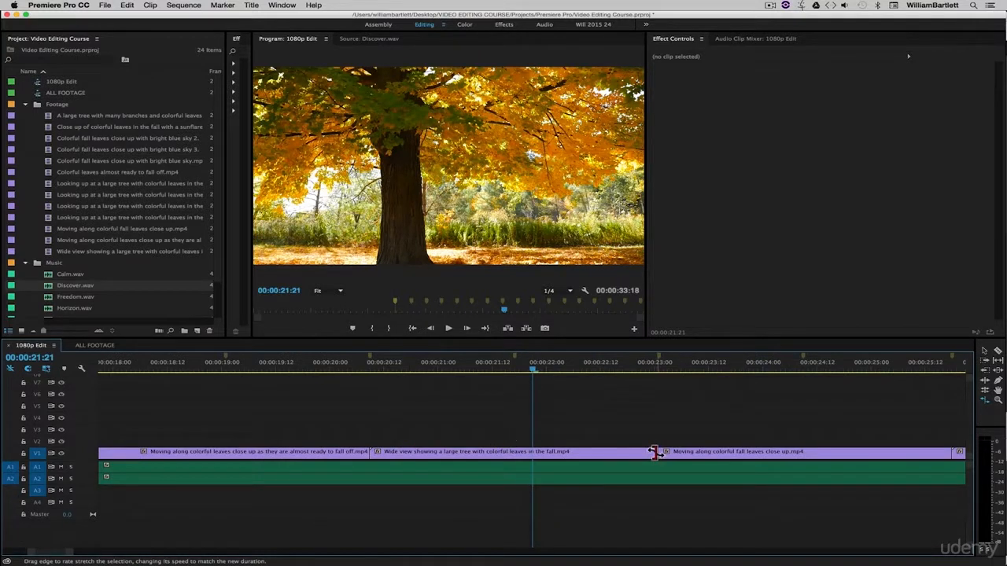
drag(655, 453, 529, 455)
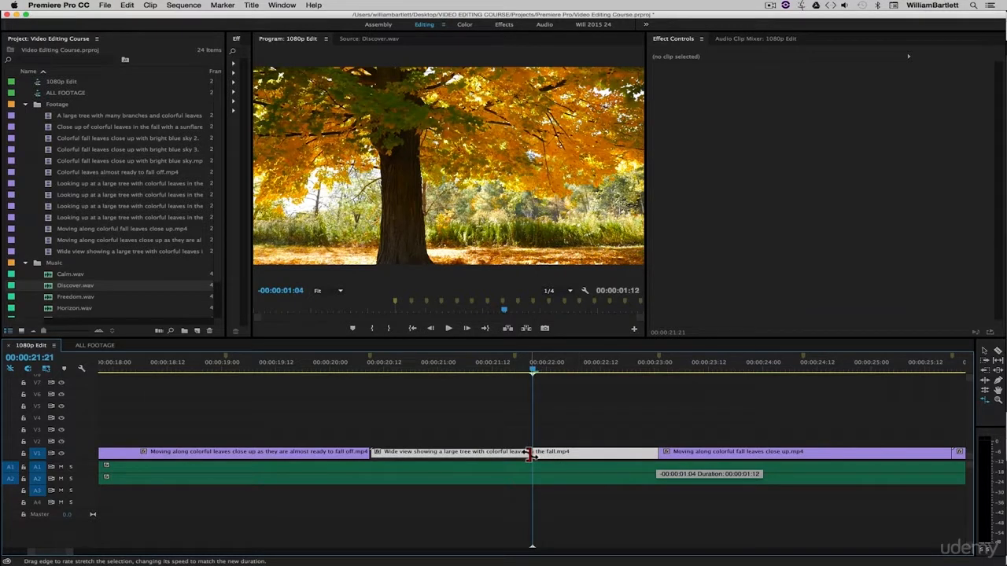
drag(530, 454, 529, 454)
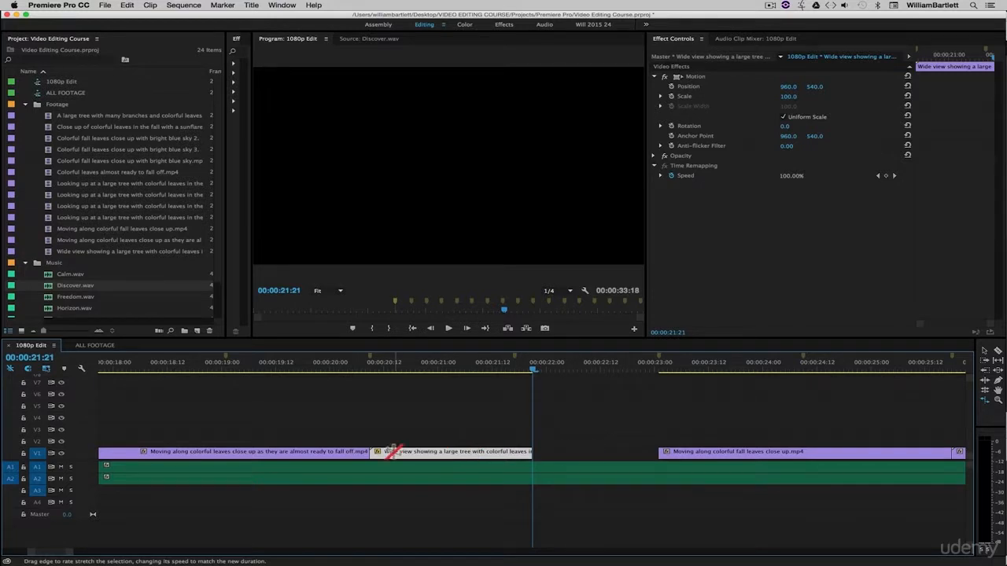
Step: Set the stretched wide view clip's speed back to 100% and deselect the clip
key(v)
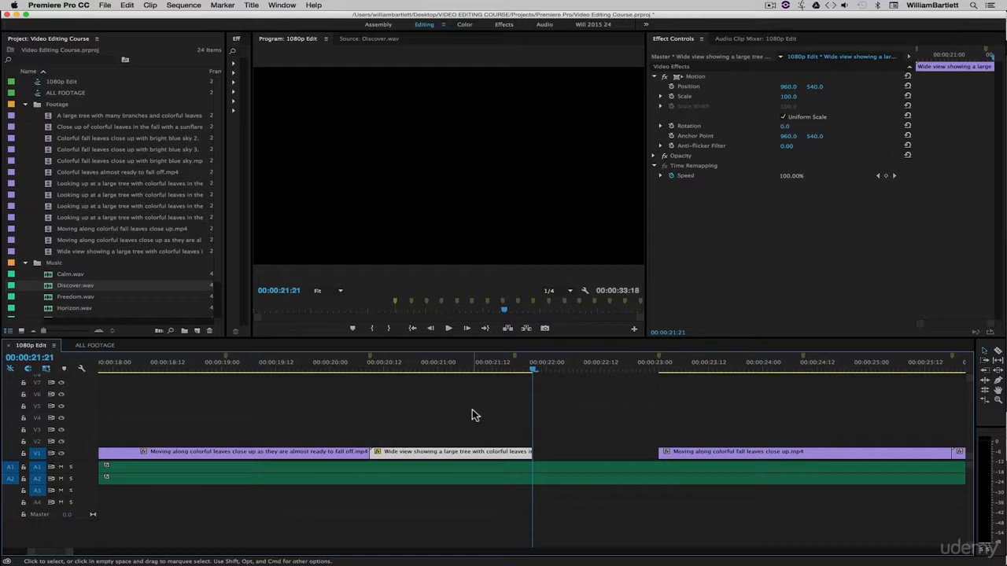
right_click(496, 453)
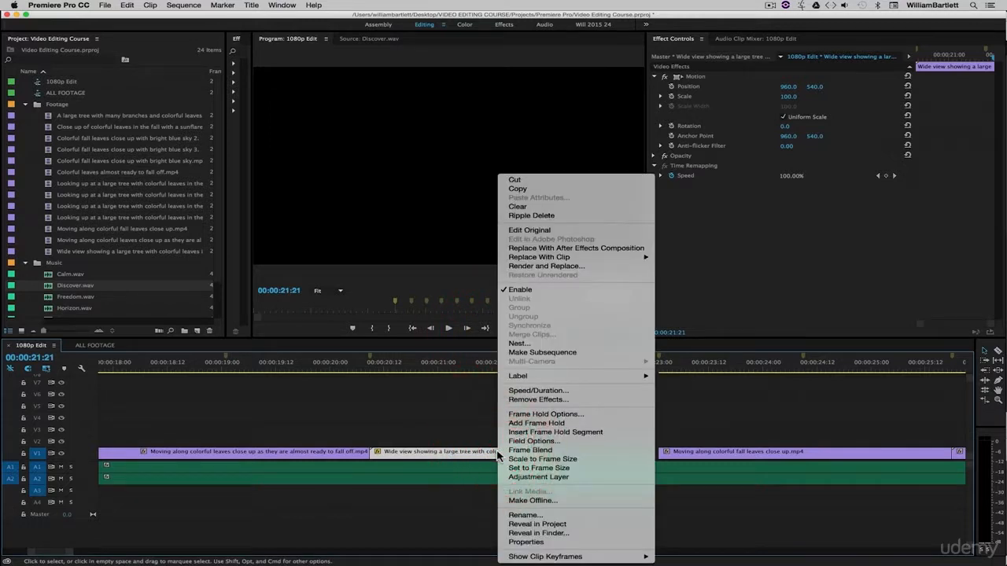
click(540, 391)
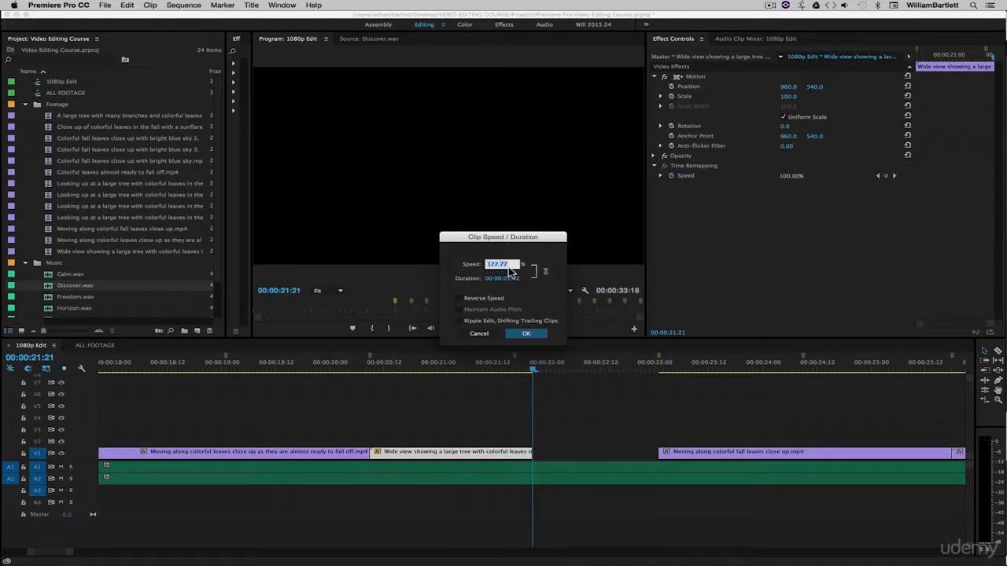
drag(515, 265, 440, 266)
text(100)
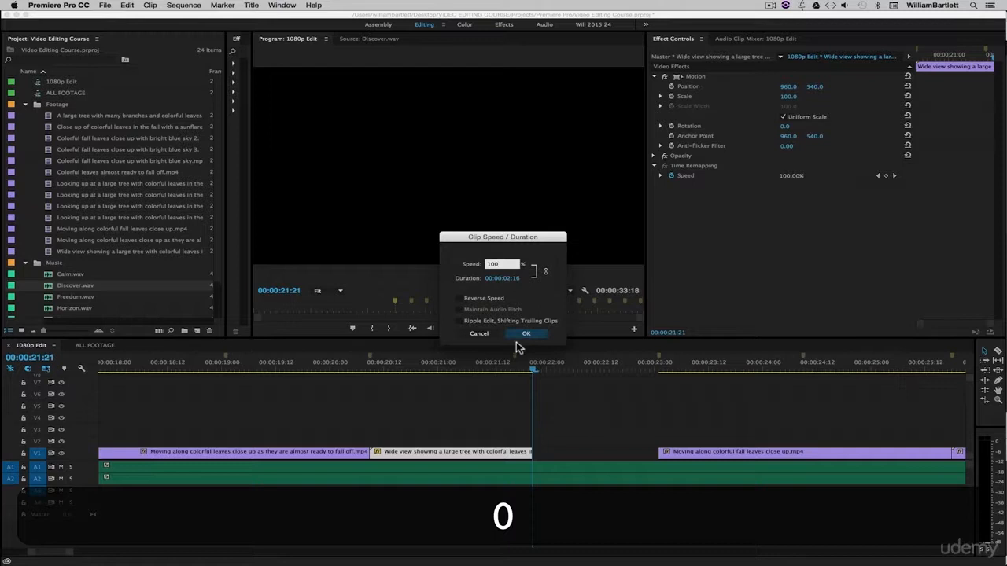
click(526, 332)
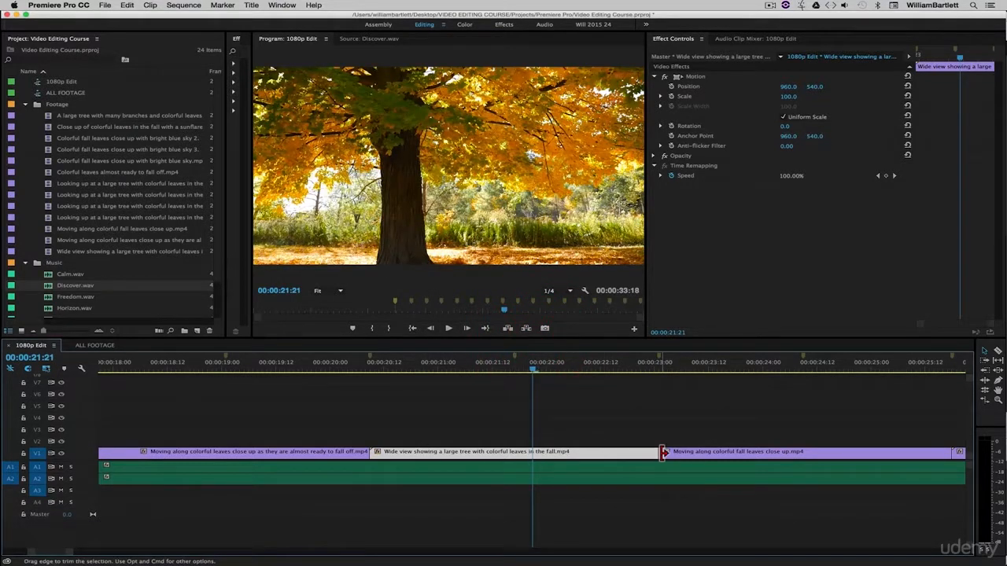
click(586, 437)
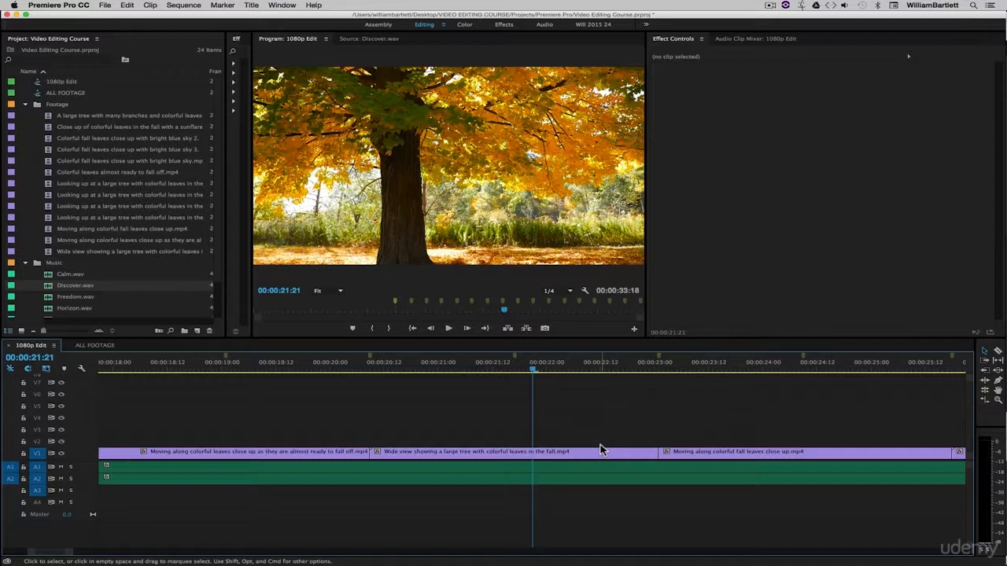
Step: Move the wide view clip up to track V2 and set its speed to 92%
drag(560, 453, 551, 445)
right_click(551, 445)
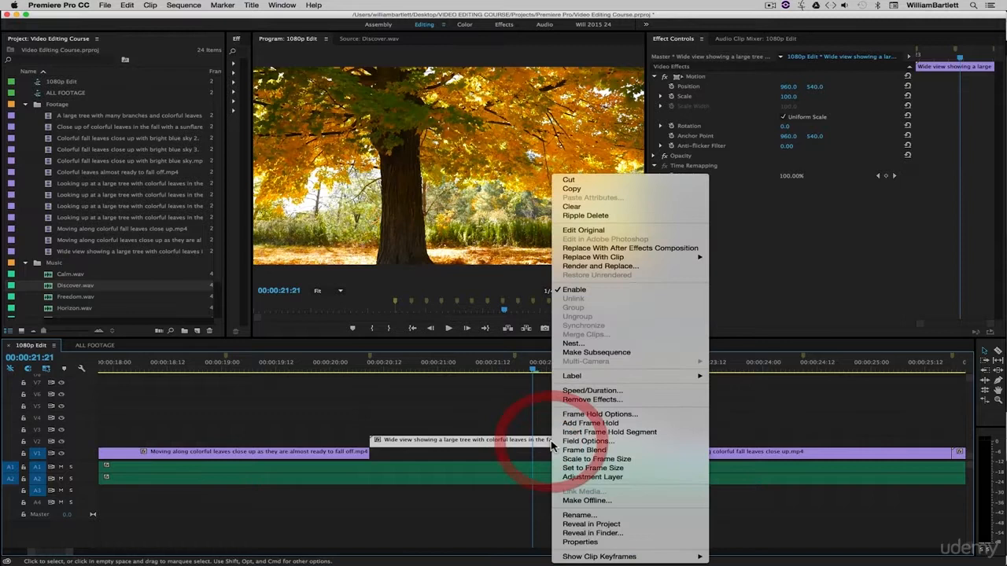
click(602, 389)
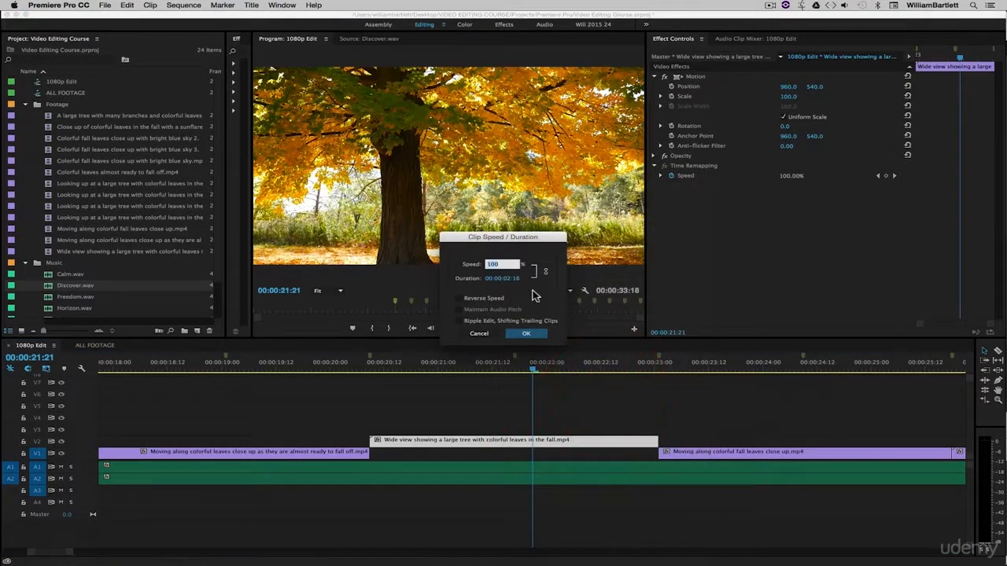
text(92)
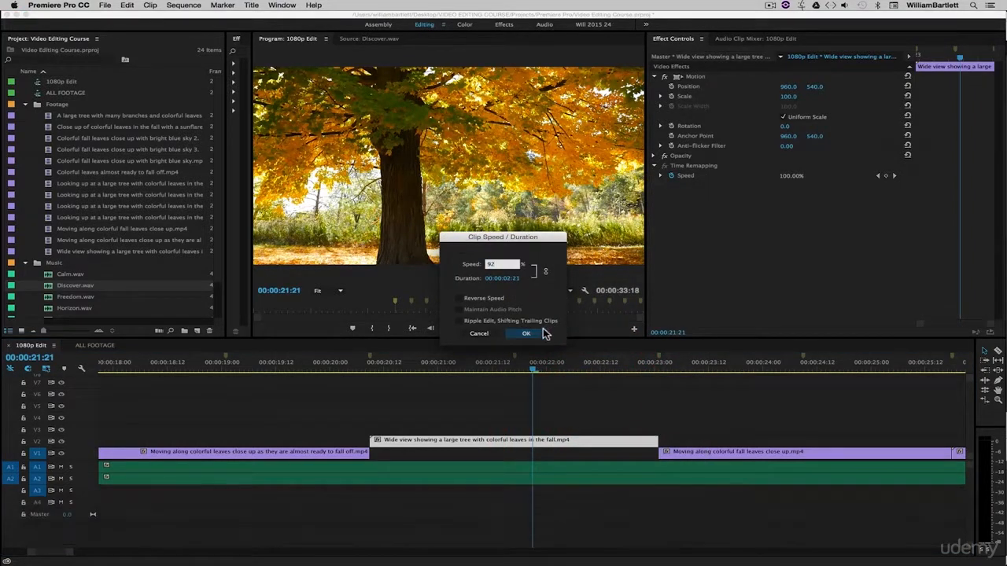
click(535, 333)
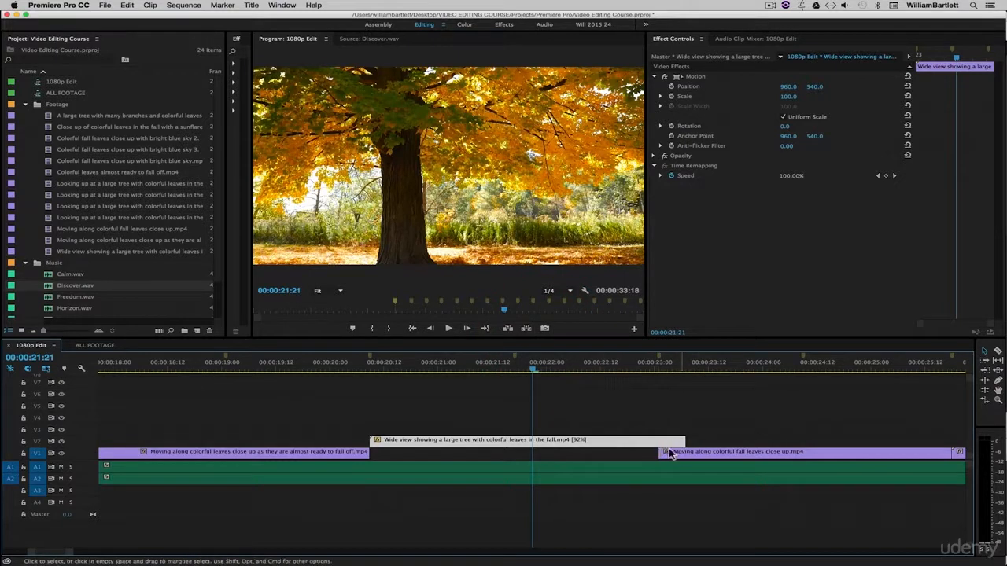
Step: Slow the wide view clip on track V2 to 40% speed
right_click(602, 438)
click(643, 391)
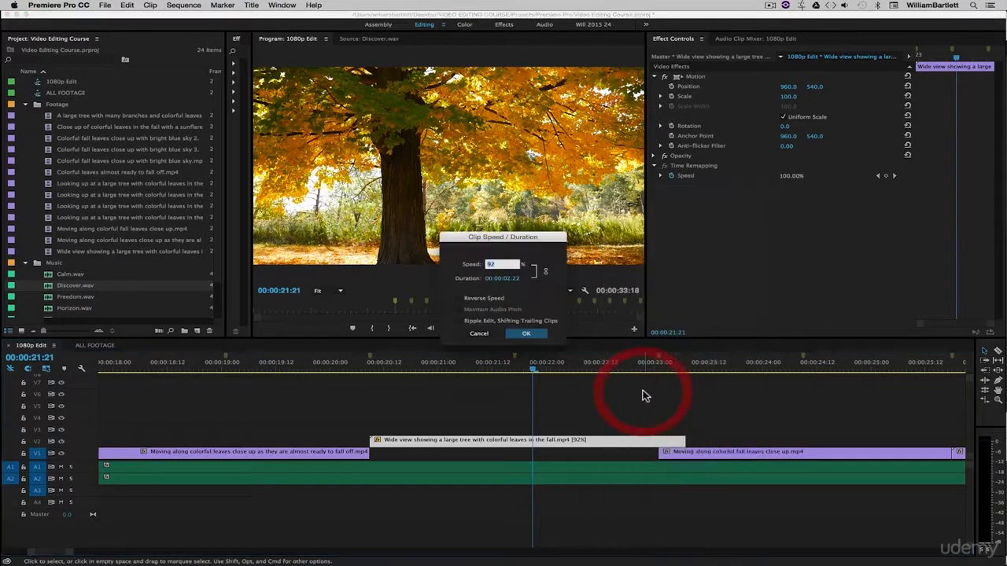
text(40)
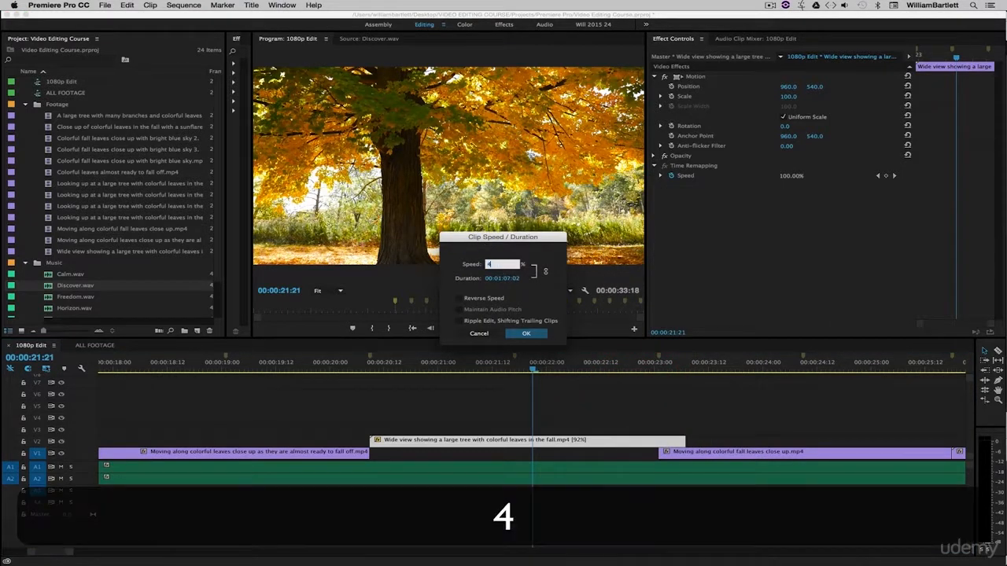
click(530, 337)
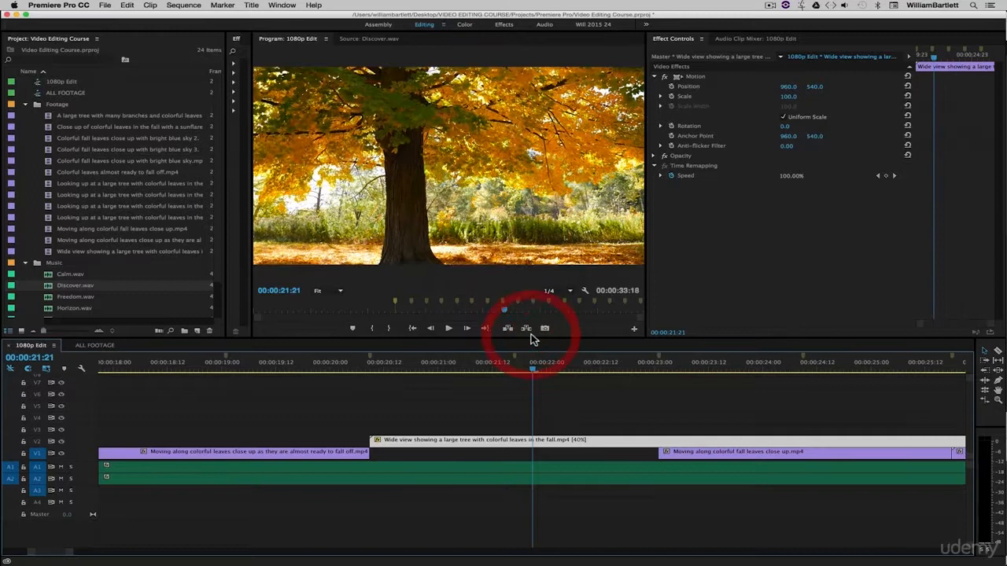
Step: Play back the slowed wide view clip from near its start to review the slow motion
key(minus)
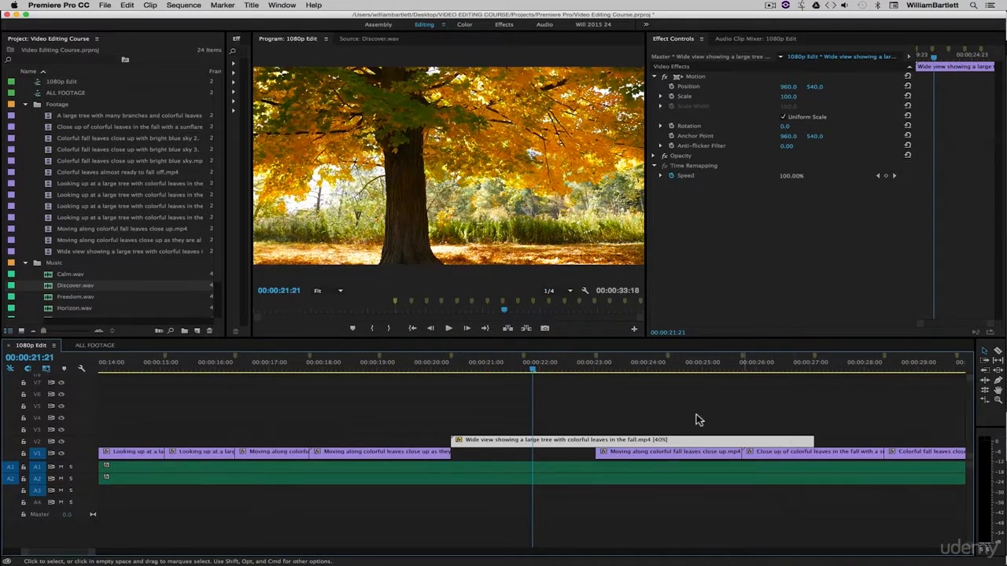
click(462, 368)
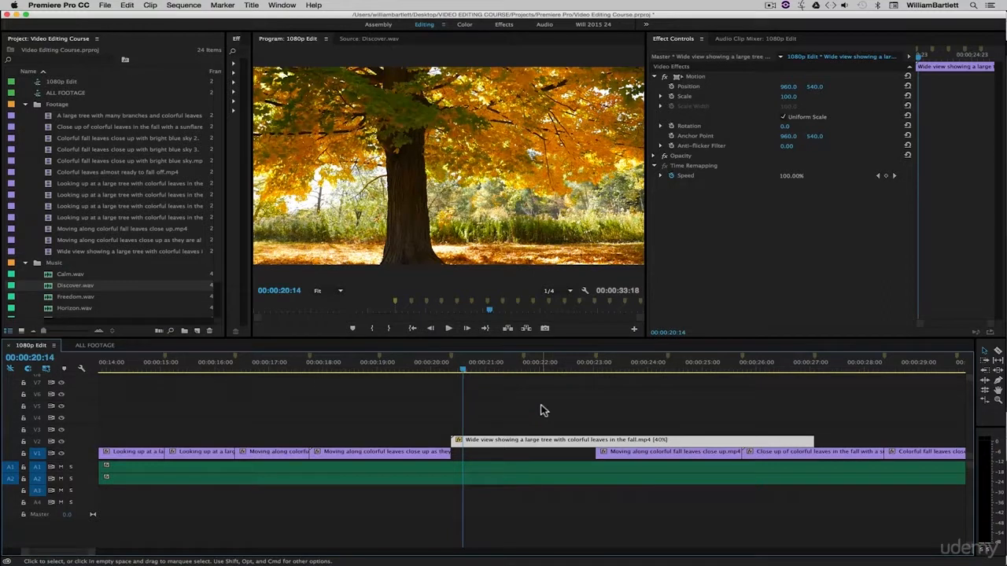
key(space)
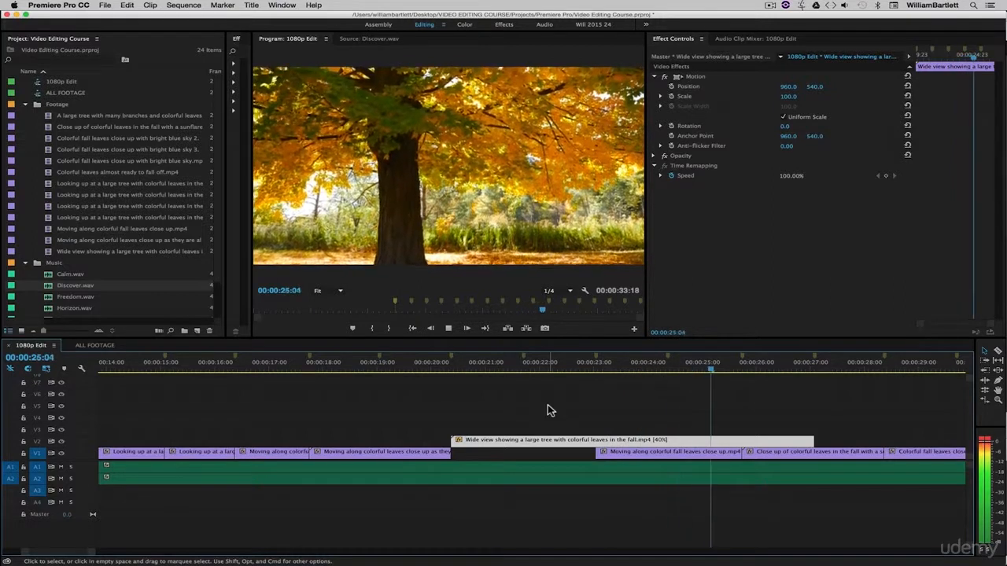
key(space)
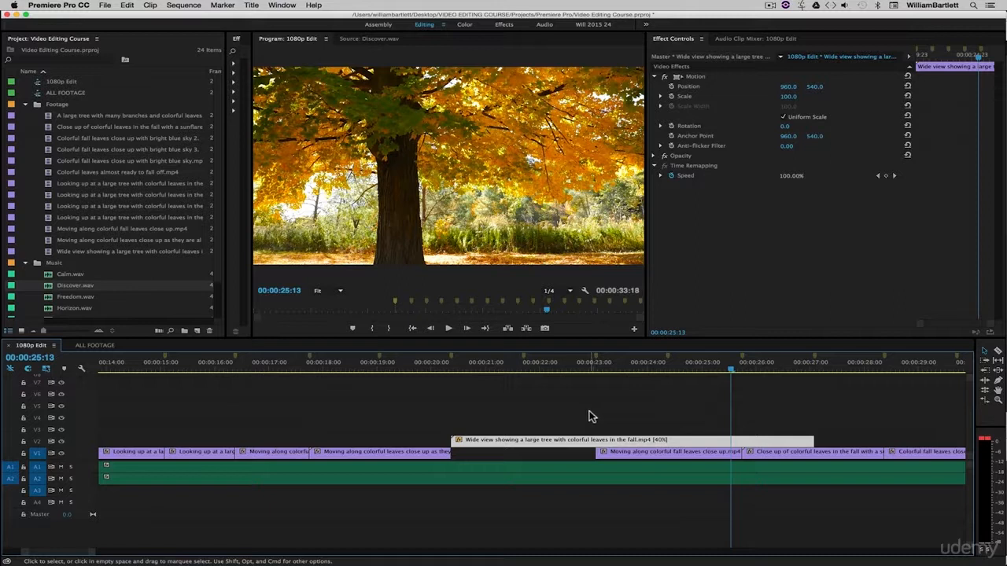
Step: Undo the wide view clip's speed changes and its track move so that it sits back on V1 at 100% speed
key(super+z)
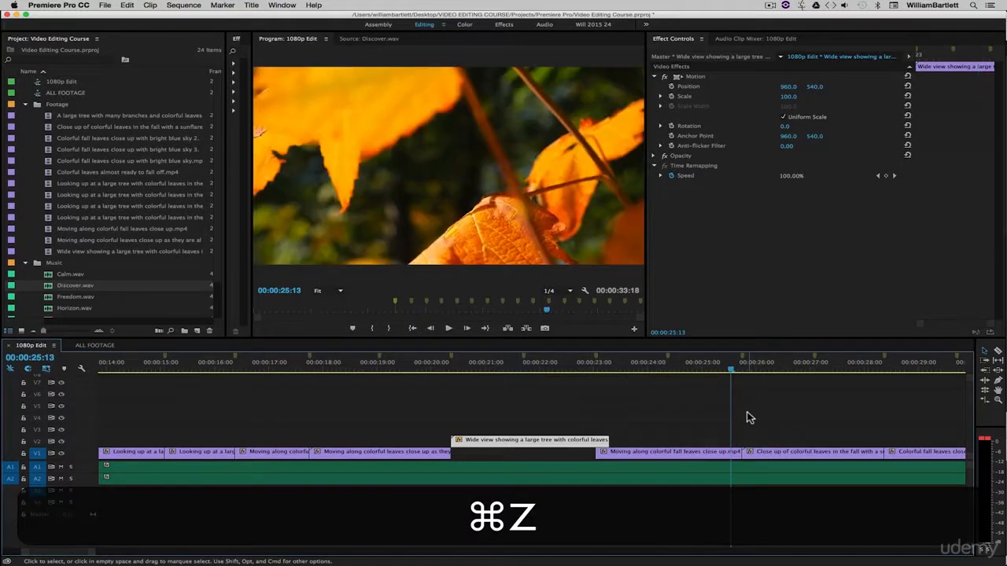
right_click(538, 443)
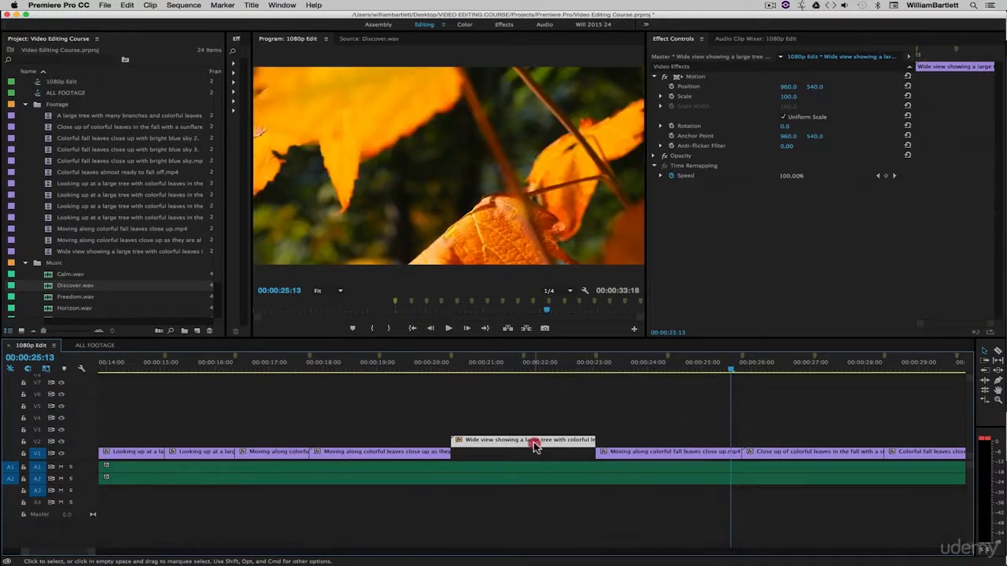
click(570, 390)
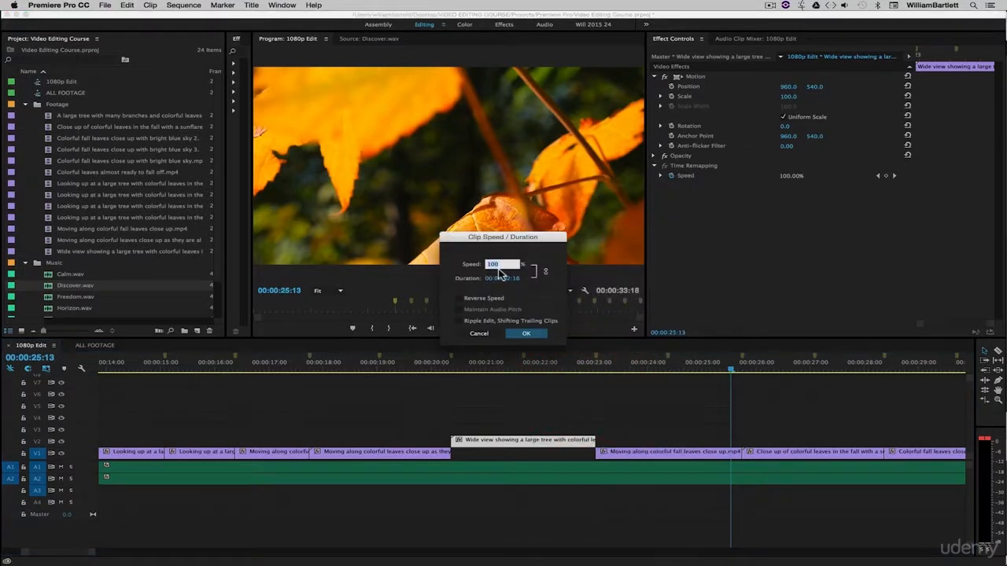
click(561, 416)
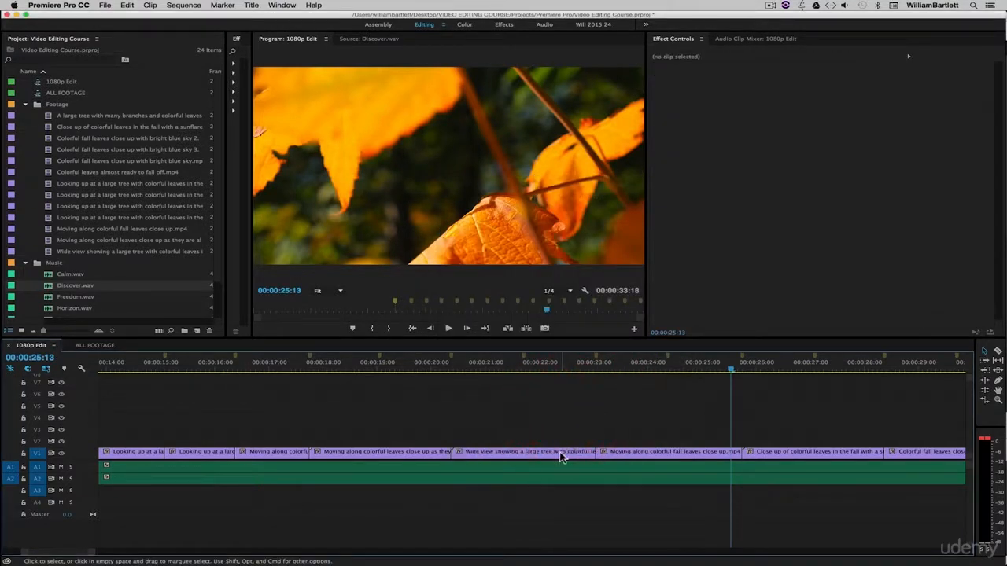
Step: Try a 150% speed on the wide view clip with Ripple Edit, Shifting Trailing Clips enabled, and undo the change
right_click(544, 455)
click(606, 386)
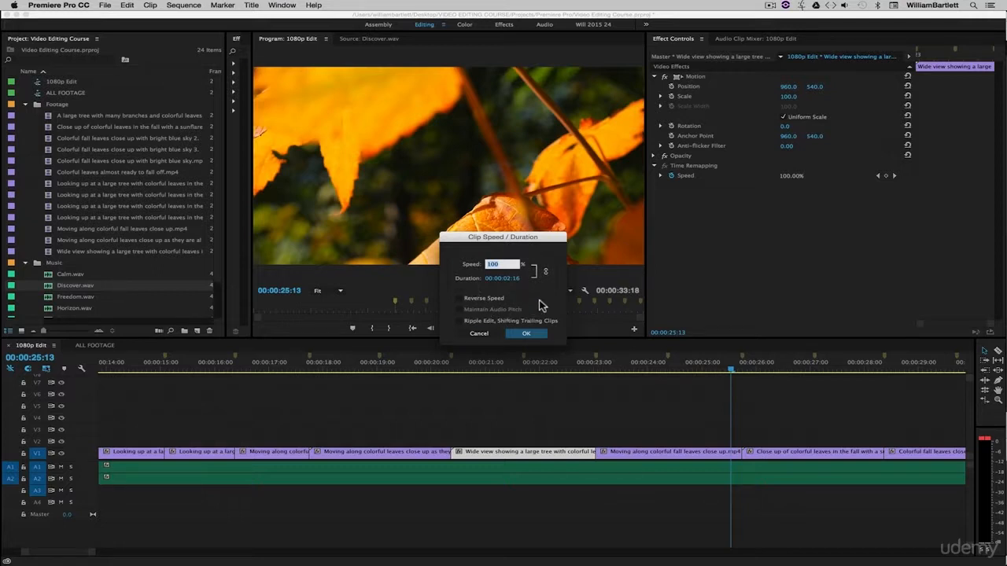
click(460, 322)
click(493, 265)
text(150)
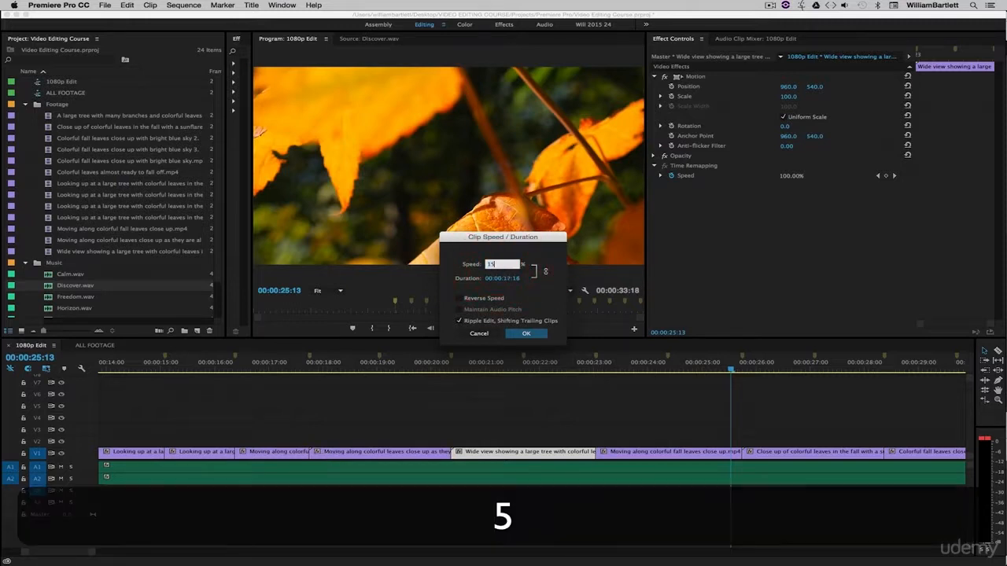
click(460, 322)
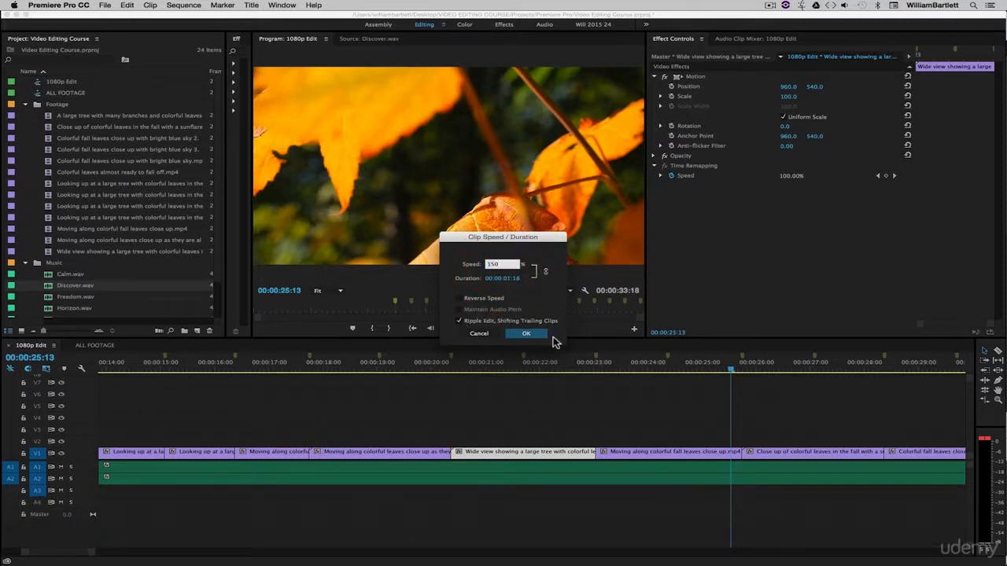
click(539, 334)
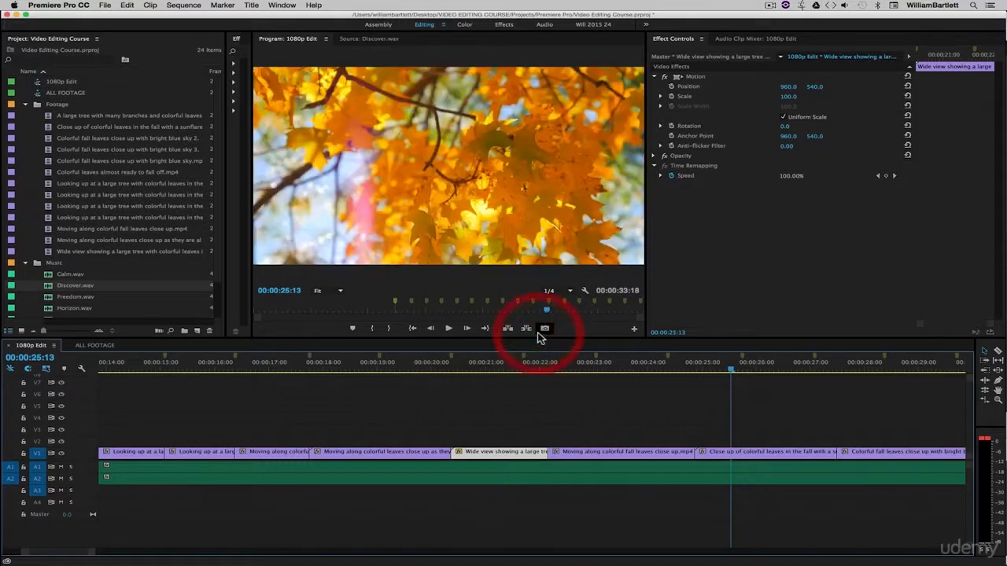
key(super+z)
Step: Try a 150% speed on the wide view clip with Ripple Edit, Shifting Trailing Clips disabled, and undo the change
right_click(541, 451)
click(578, 391)
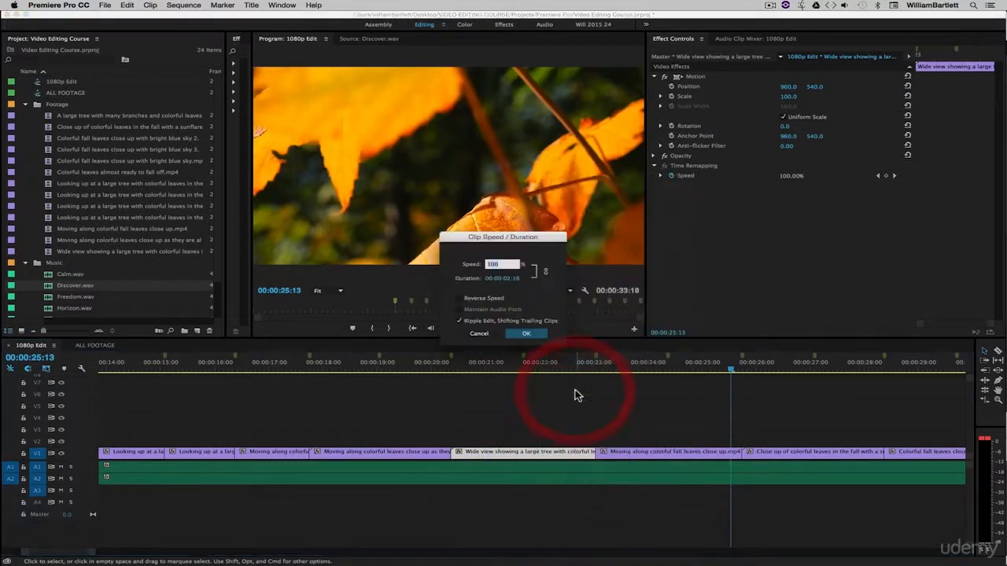
click(493, 264)
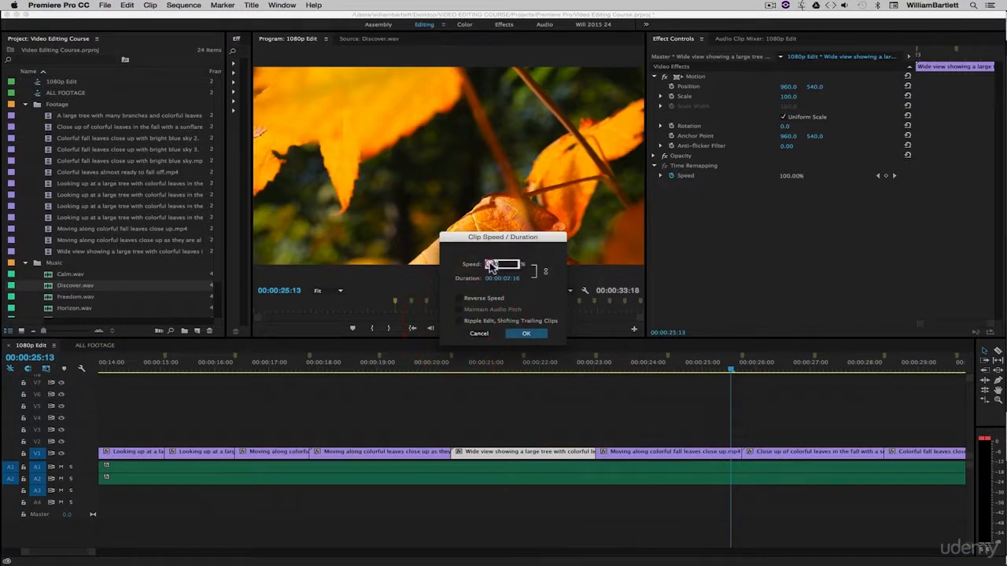
text(150)
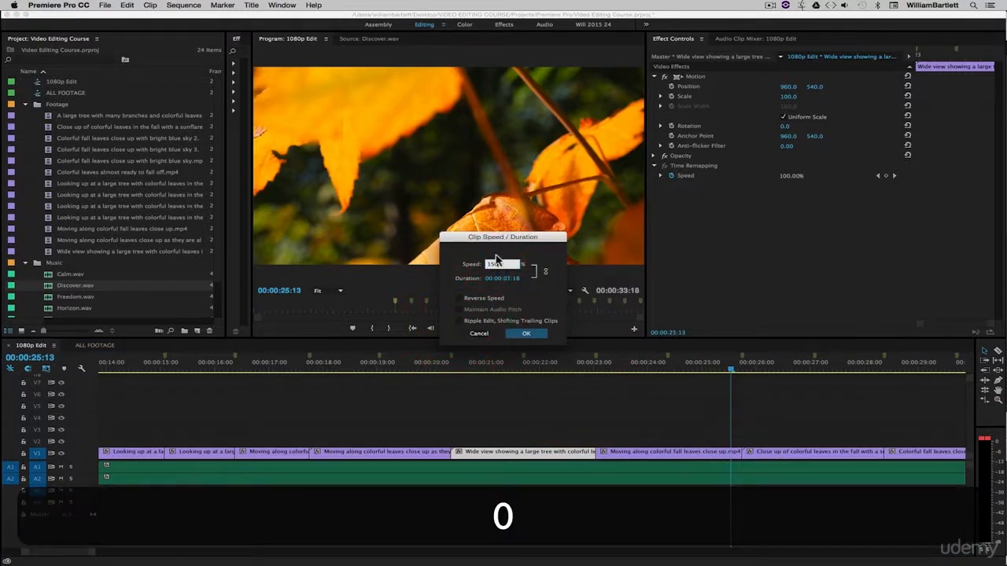
click(526, 333)
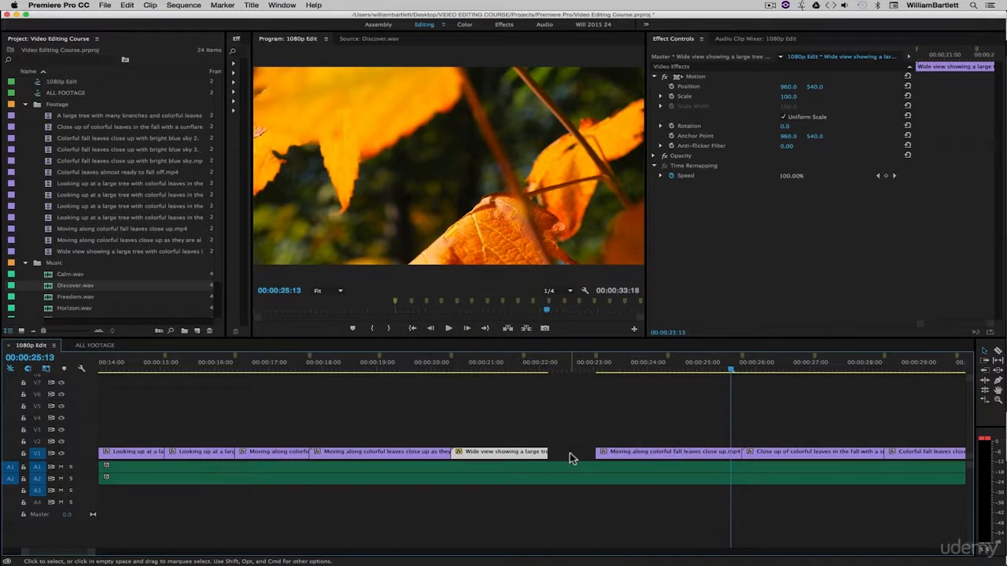
key(super+z)
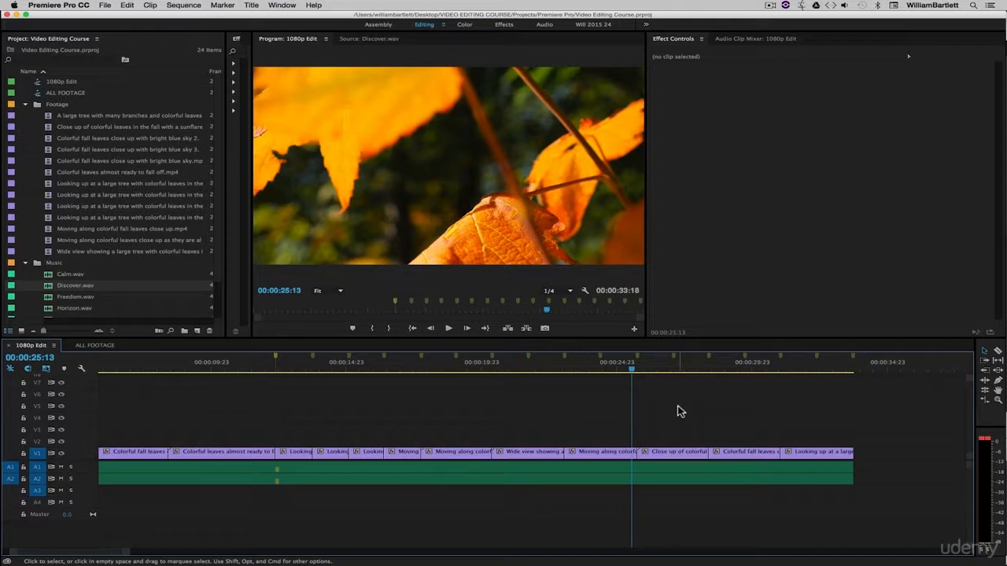
Step: Apply the default transition at the cut between the moving-along fall leaves clip and the following close up clip, and play across it
right_click(638, 453)
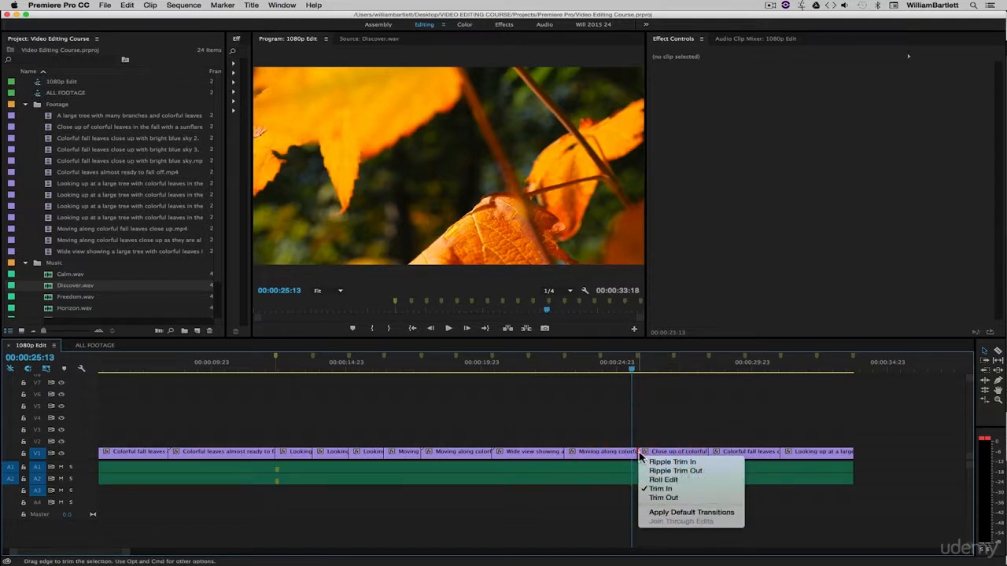
click(713, 512)
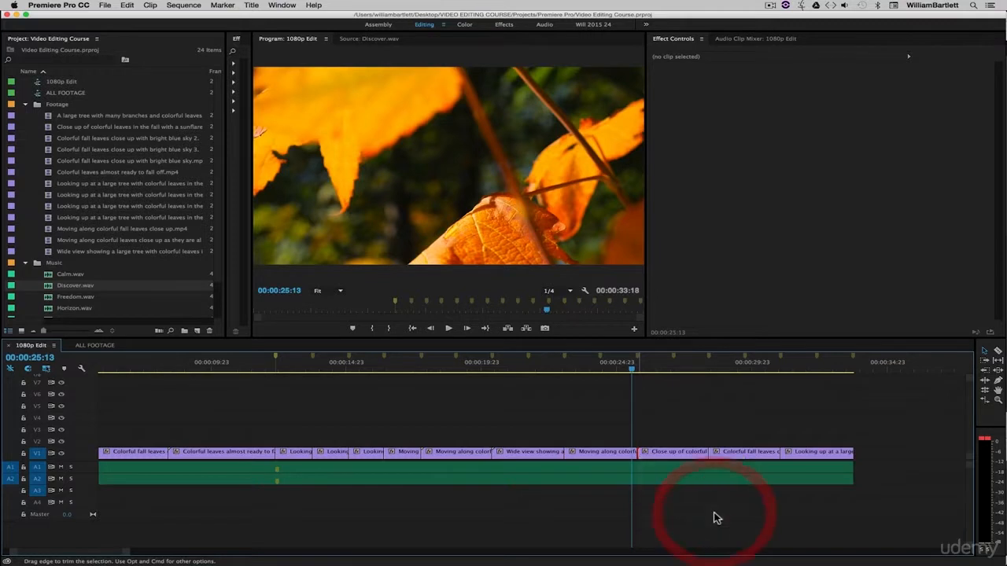
click(696, 416)
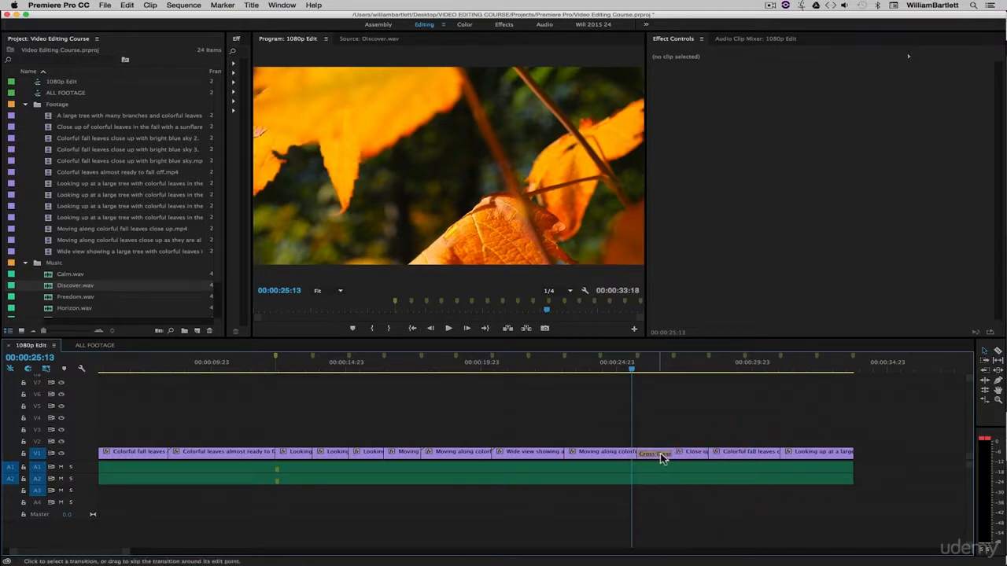
click(613, 366)
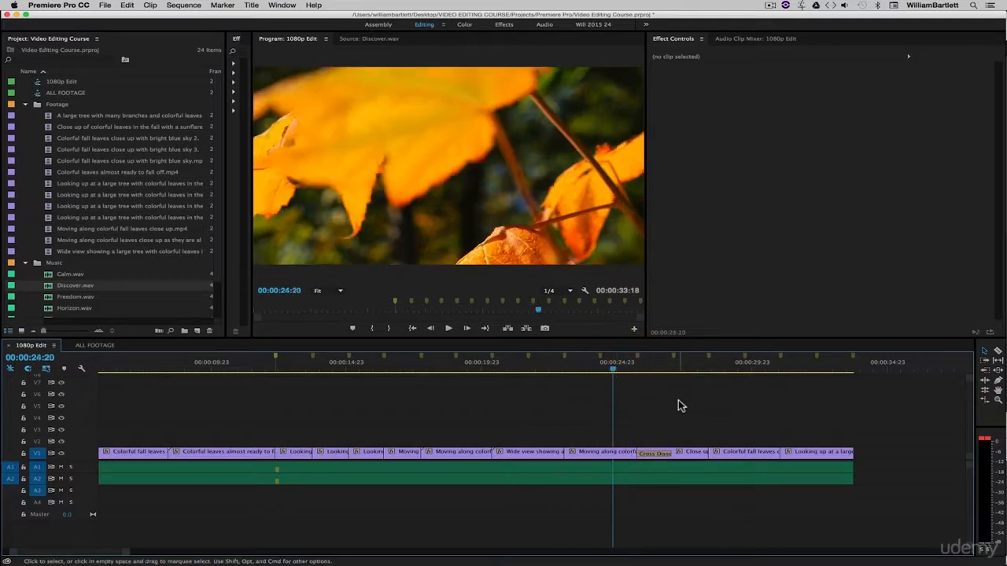
key(space)
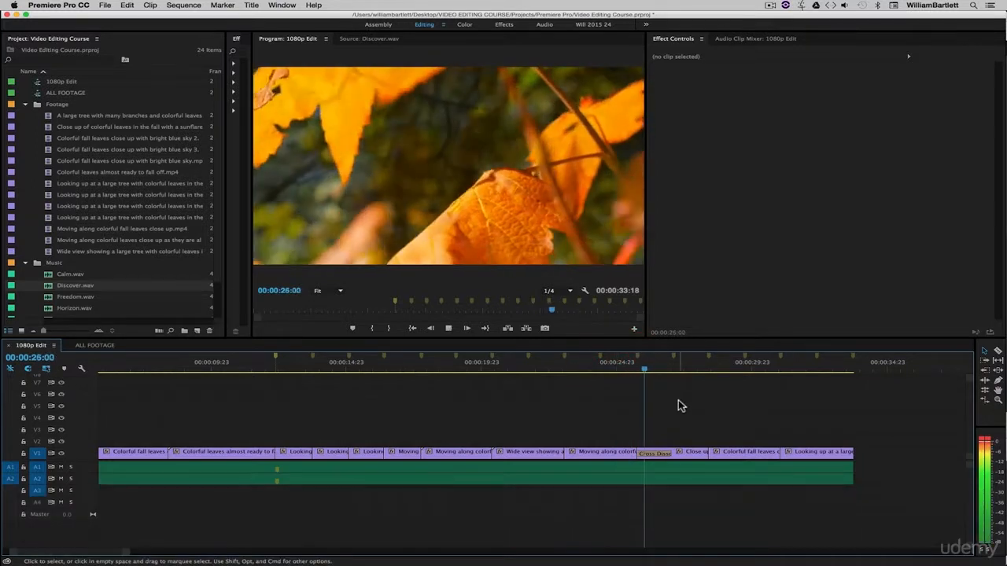
key(space)
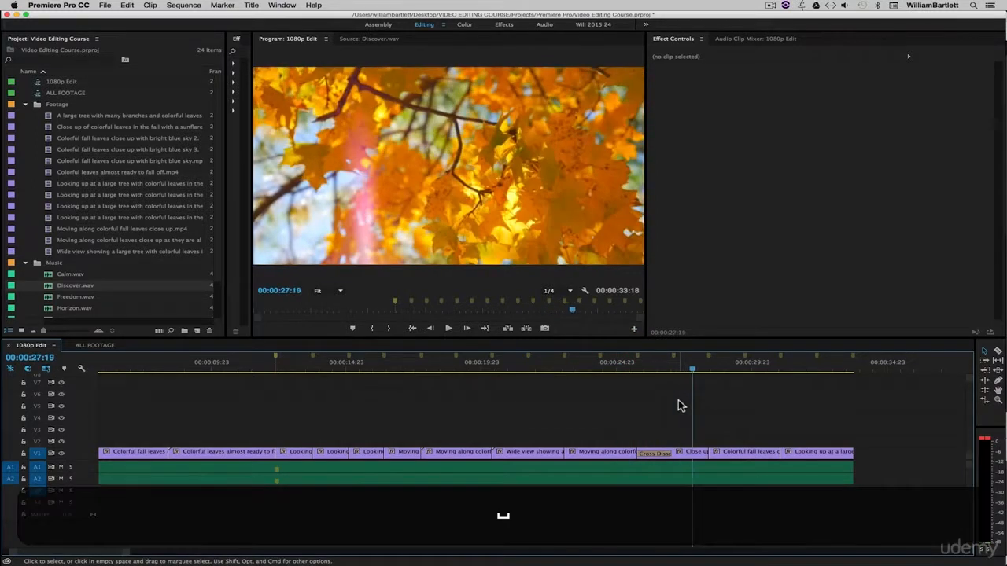
Step: Delete the transition before the close up clip and play across the plain cut
click(665, 452)
key(BackSpace)
click(611, 370)
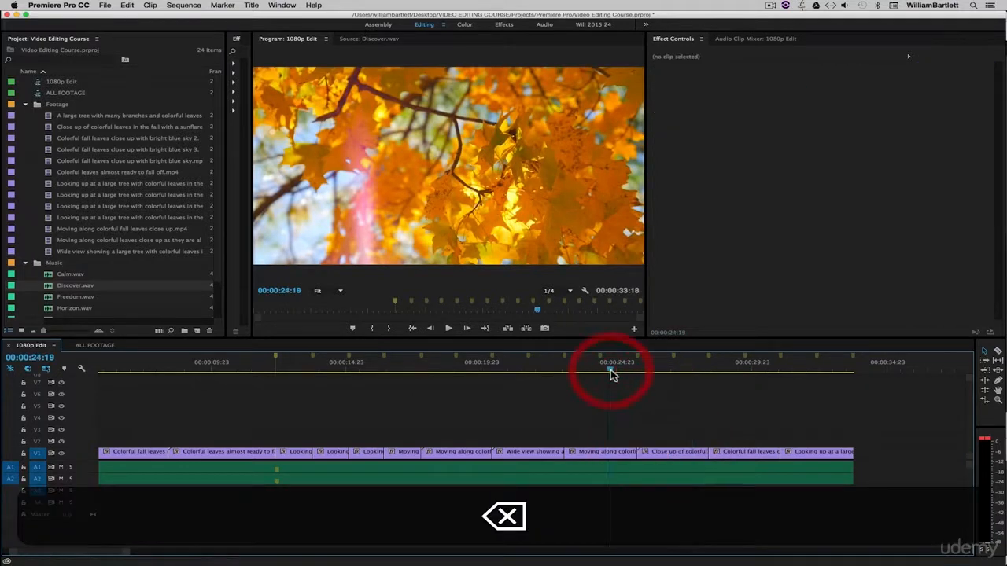
key(space)
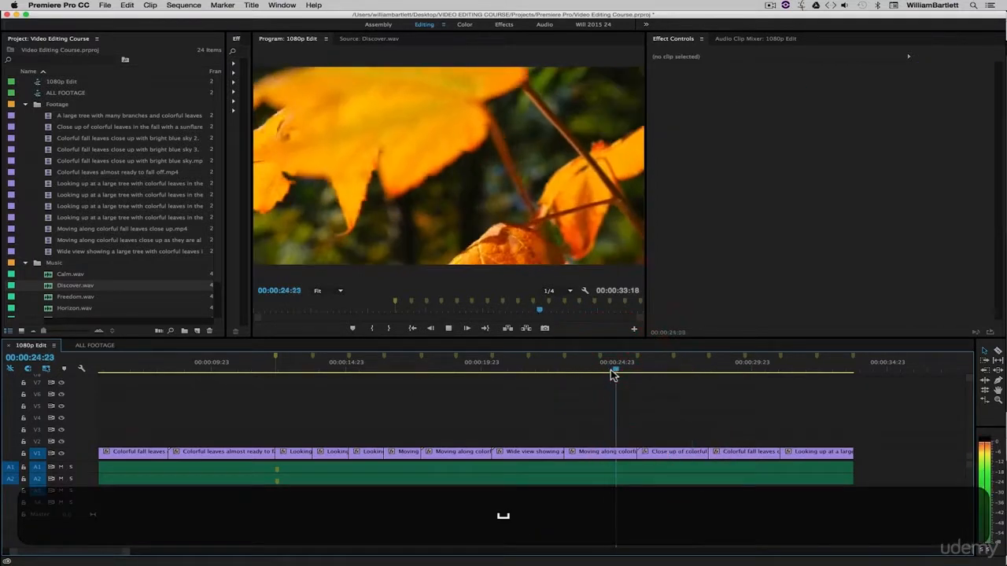
key(space)
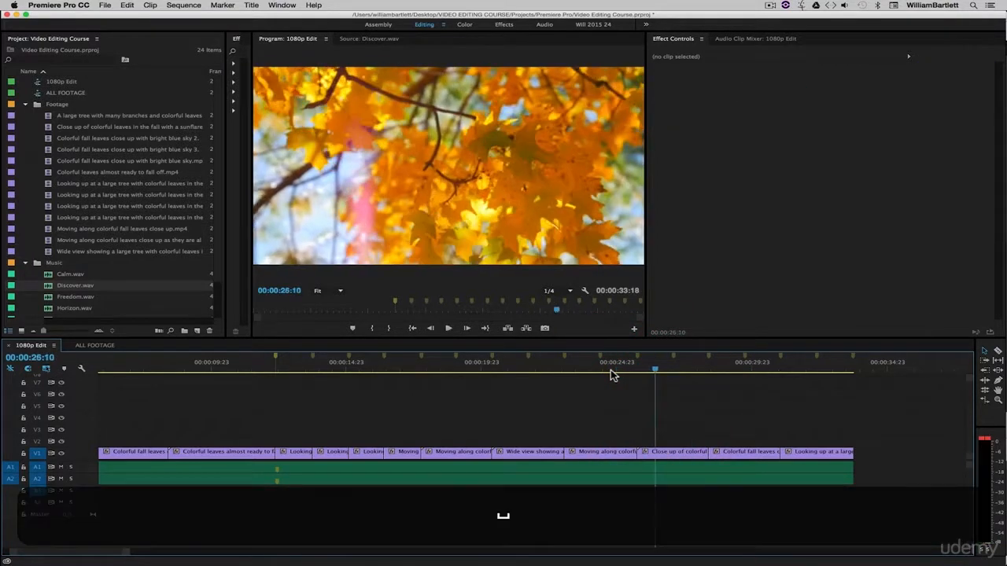
Step: Widen the effects browser and expand Video Transitions to list the Dissolve transitions
drag(227, 197, 108, 197)
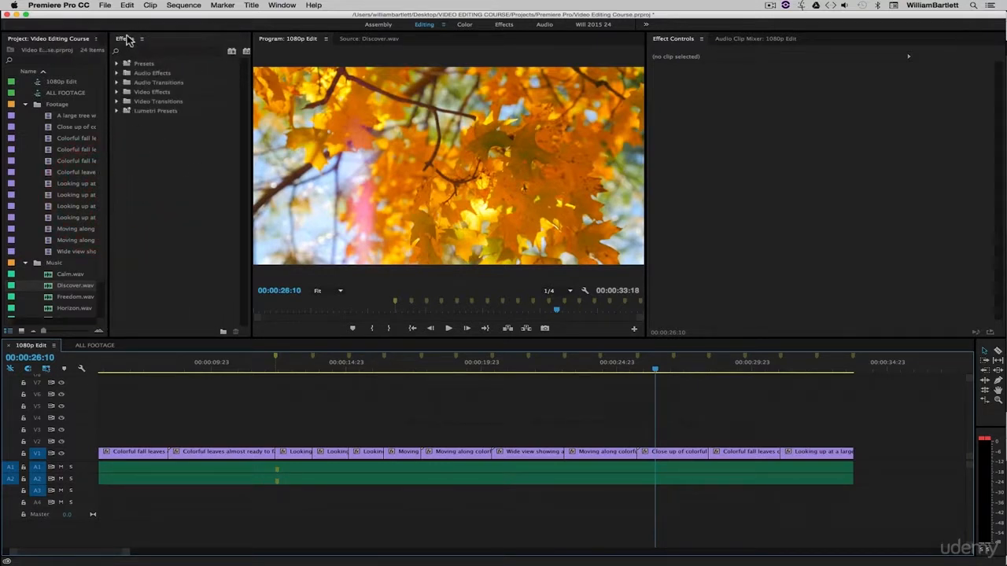
click(116, 102)
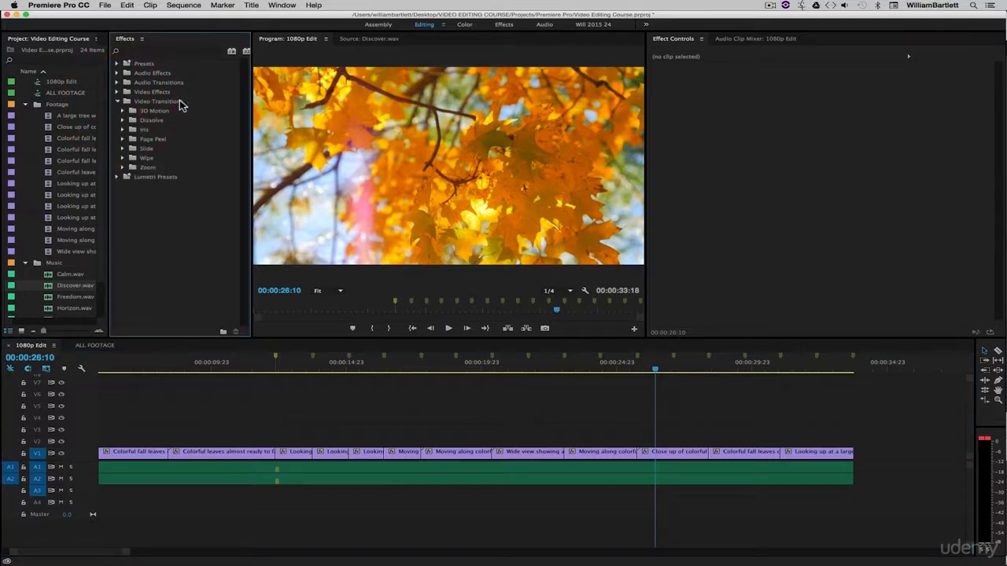
click(123, 120)
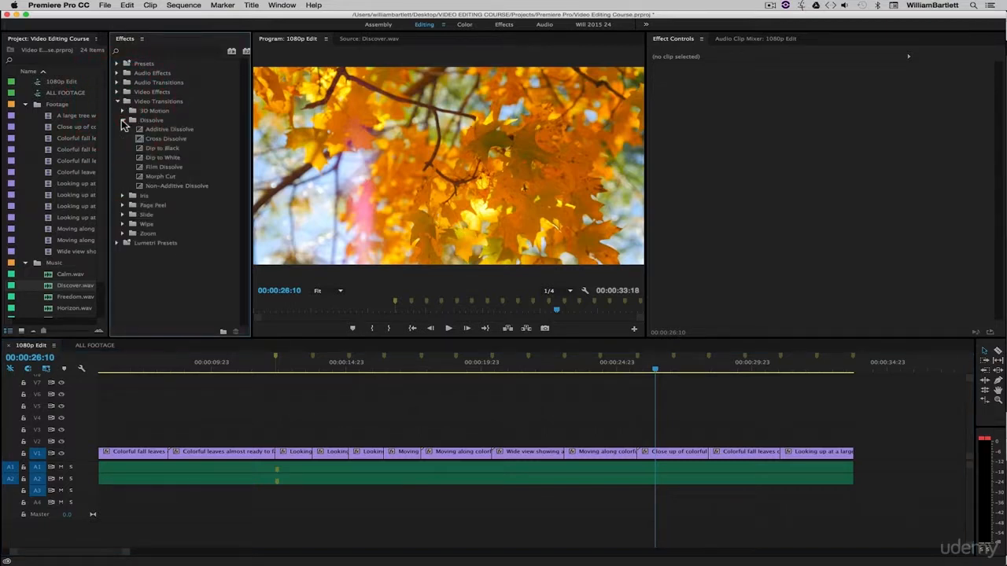
Step: Try a Cross Dissolve at the start of the close up clip, play across it, and remove it
right_click(168, 157)
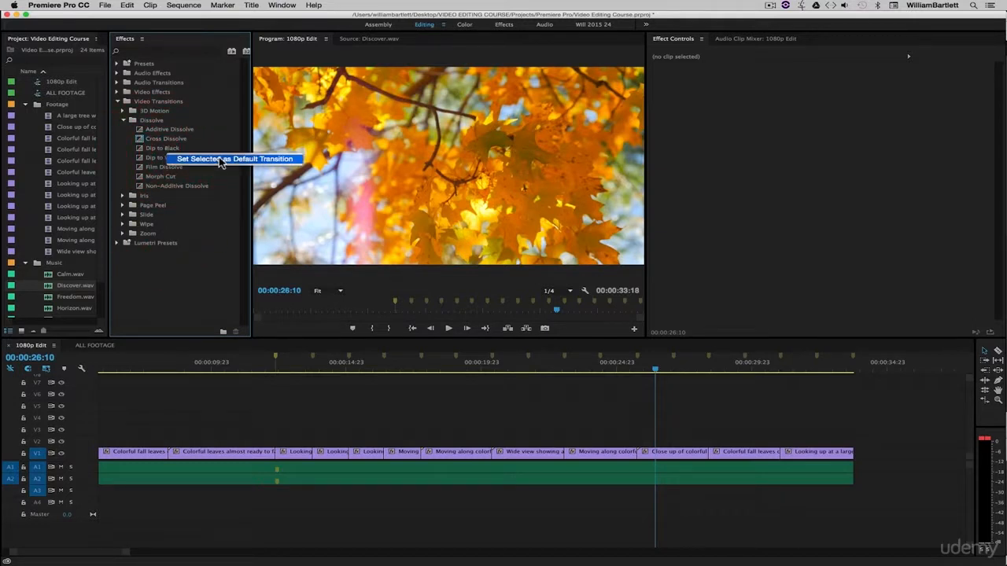
click(220, 160)
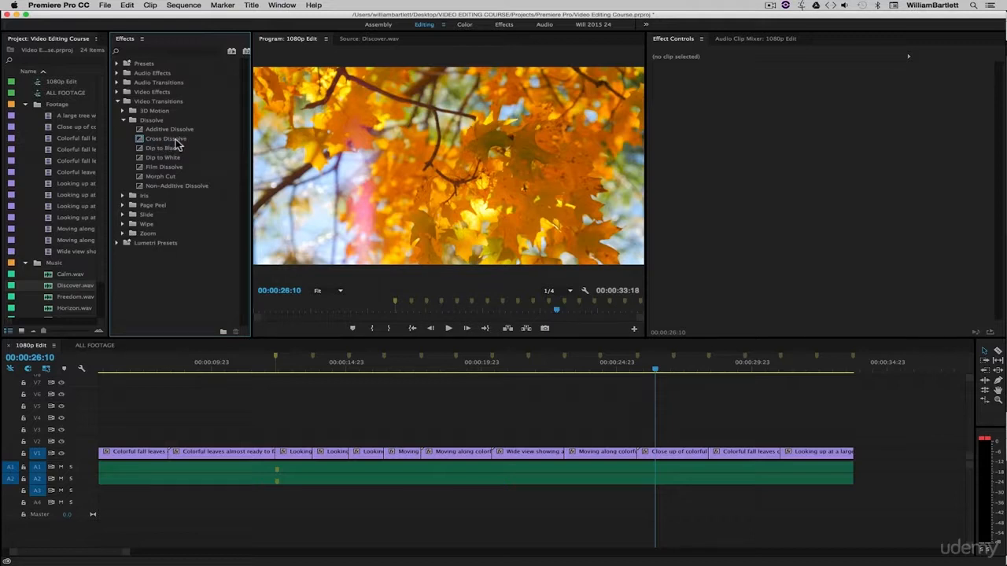
click(156, 140)
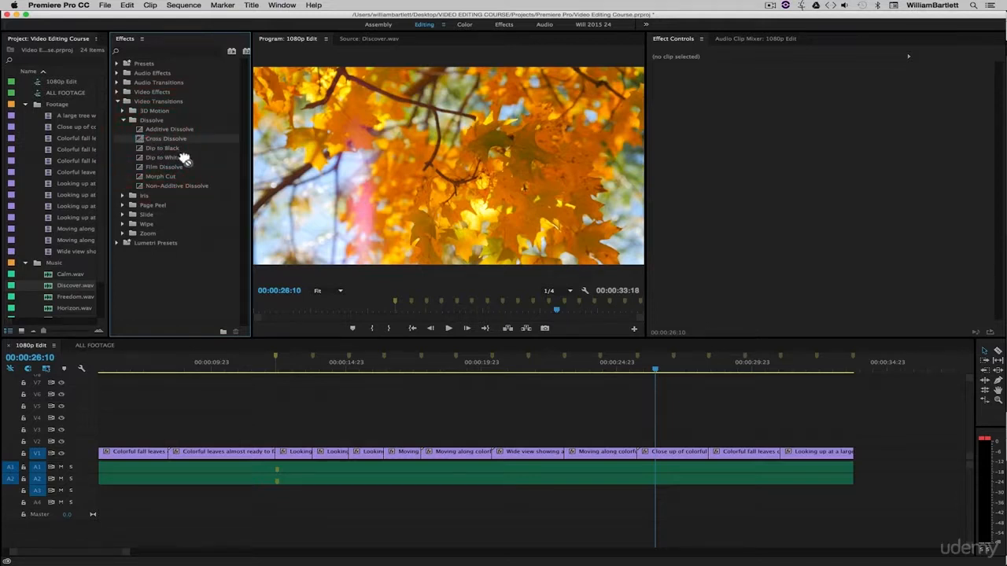
drag(533, 364, 637, 456)
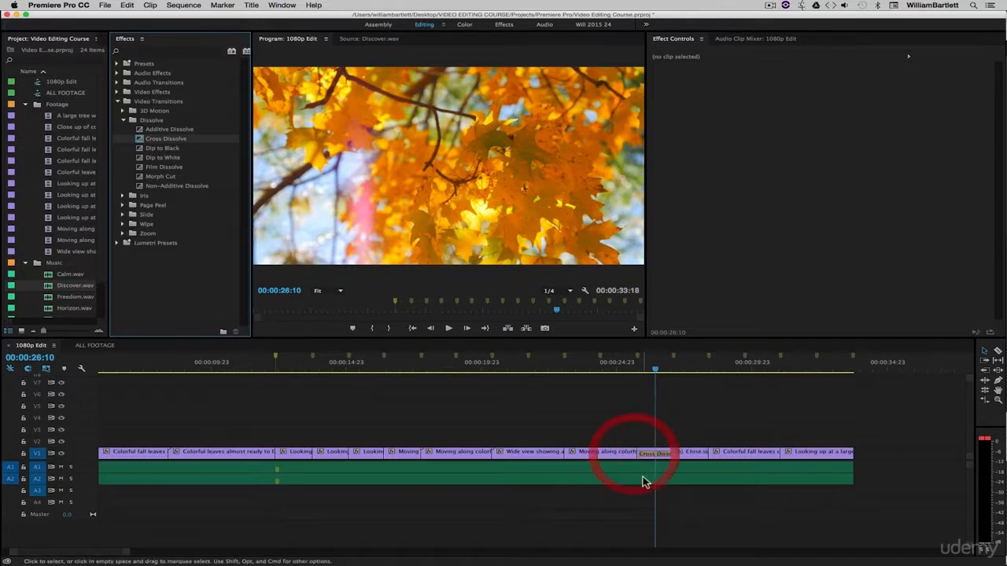
click(613, 370)
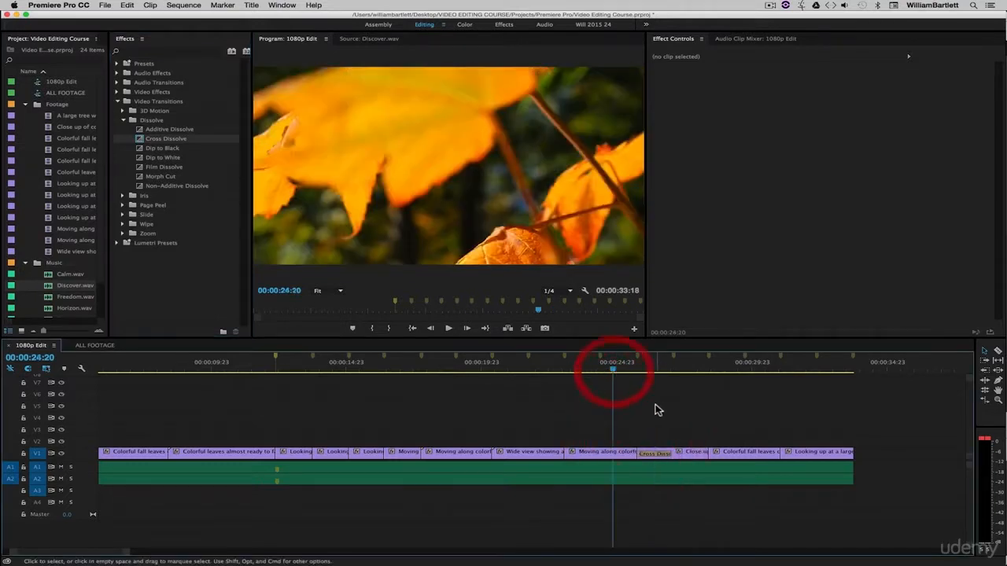
key(space)
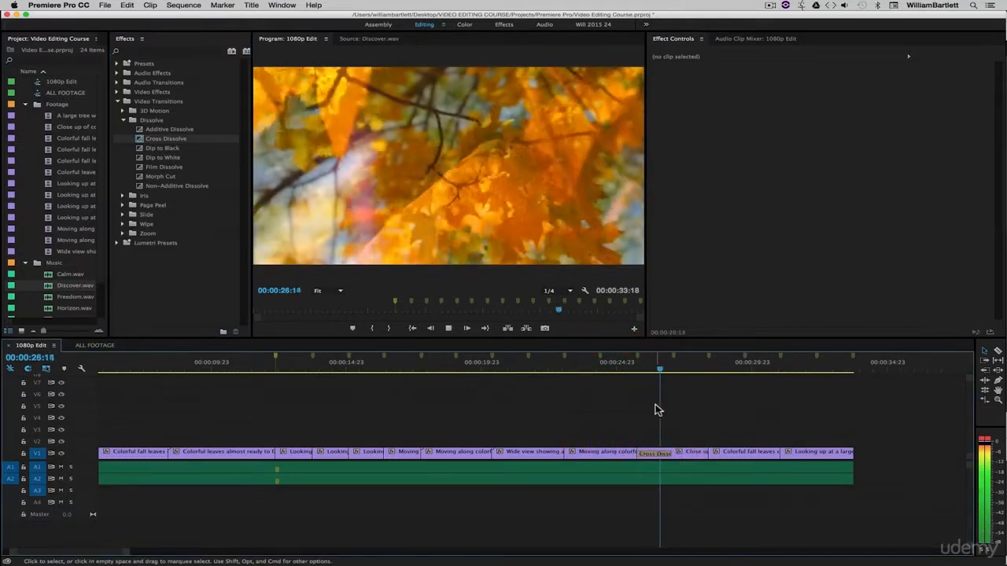
key(space)
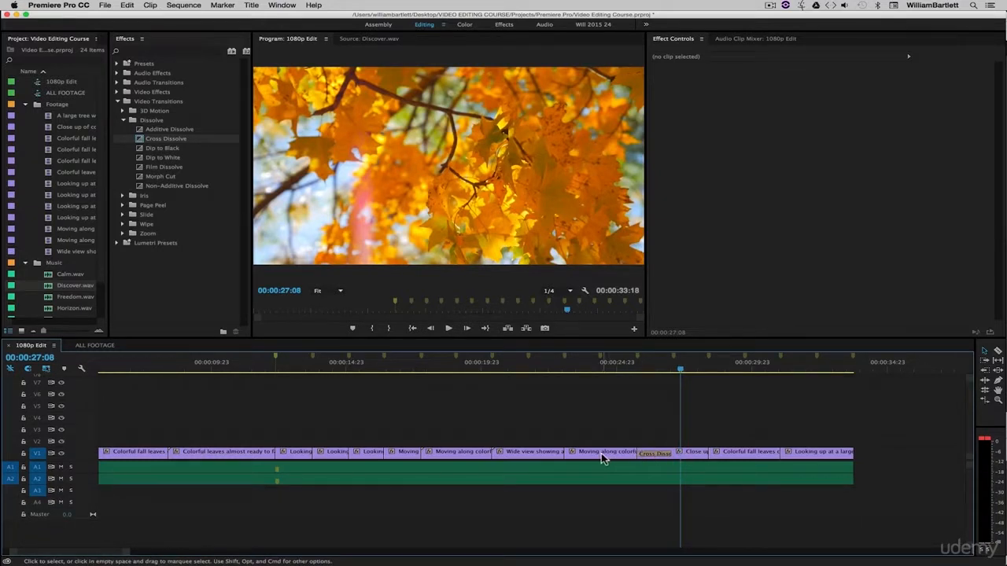
click(690, 454)
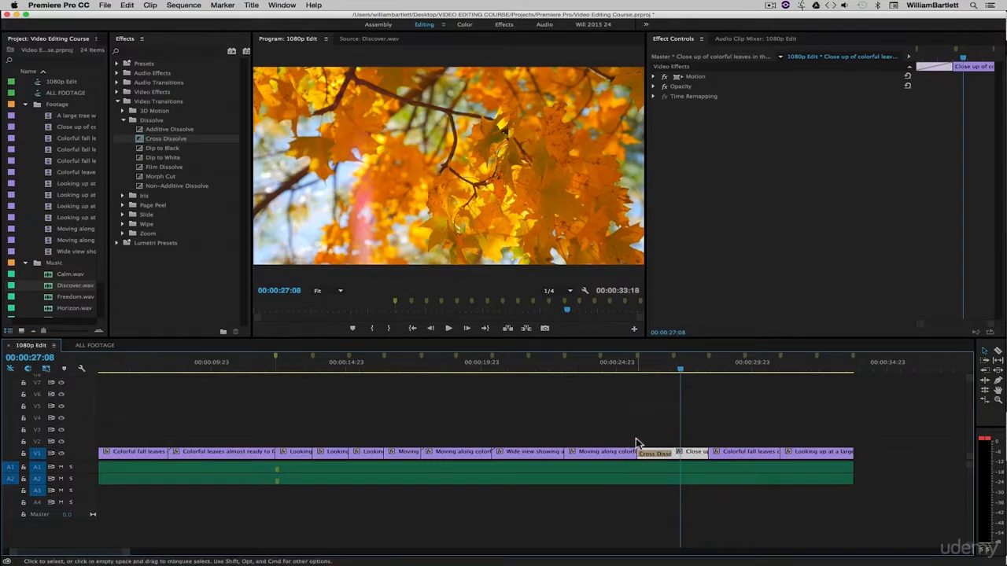
click(705, 438)
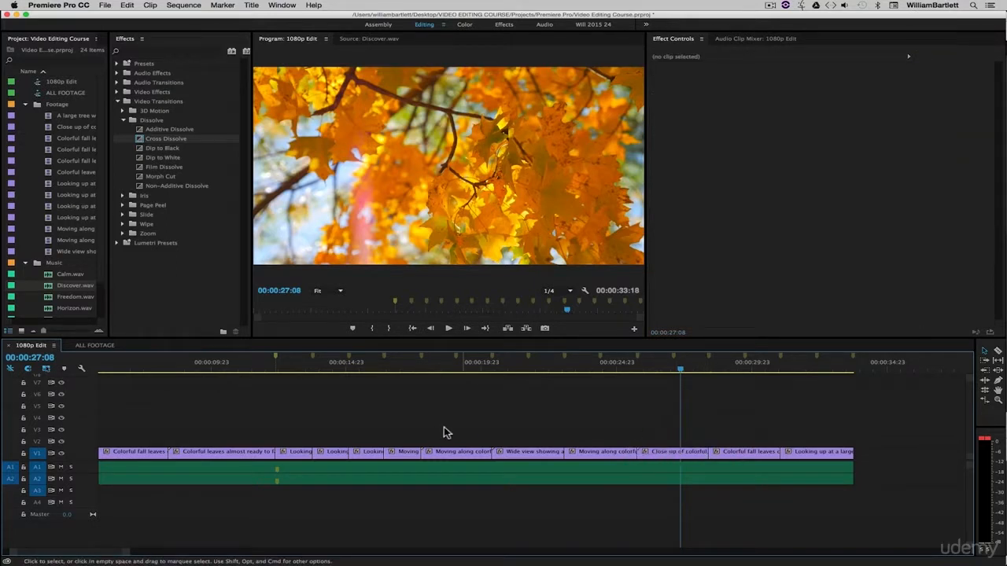
Step: Try lifting the short moving-along clip and the close up clip to V2, extending the moving clip's start over the preceding clip, and restore the V1 arrangement
click(406, 453)
drag(401, 454, 384, 440)
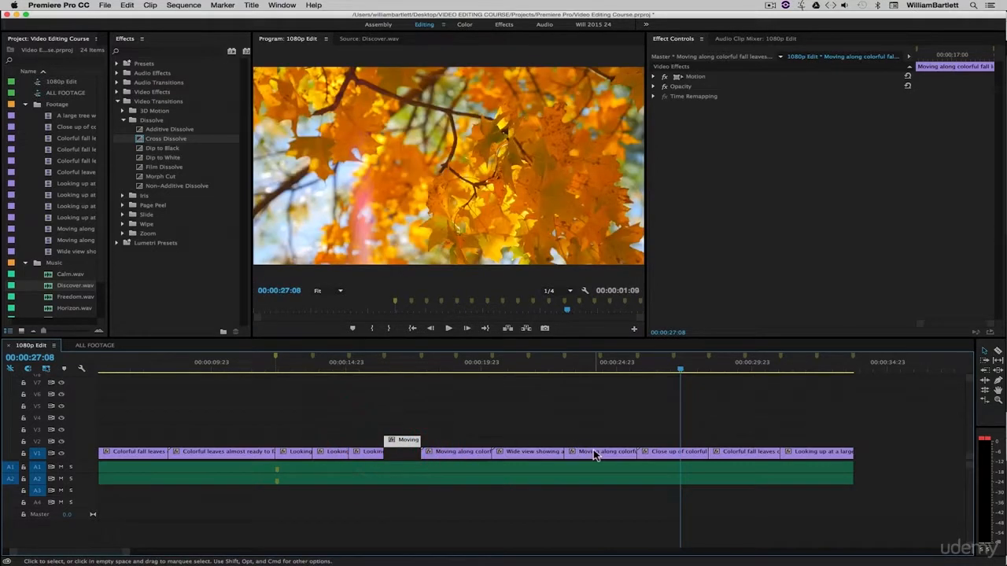
drag(646, 452, 495, 440)
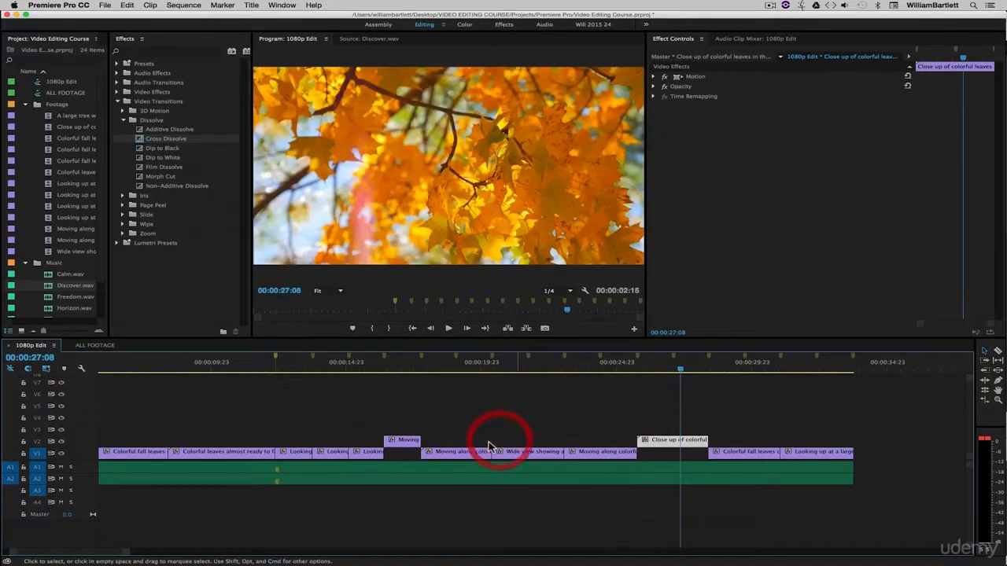
mouse_move(384, 440)
mouse_down()
mouse_move(336, 440)
mouse_move(364, 441)
mouse_up()
drag(670, 445, 668, 451)
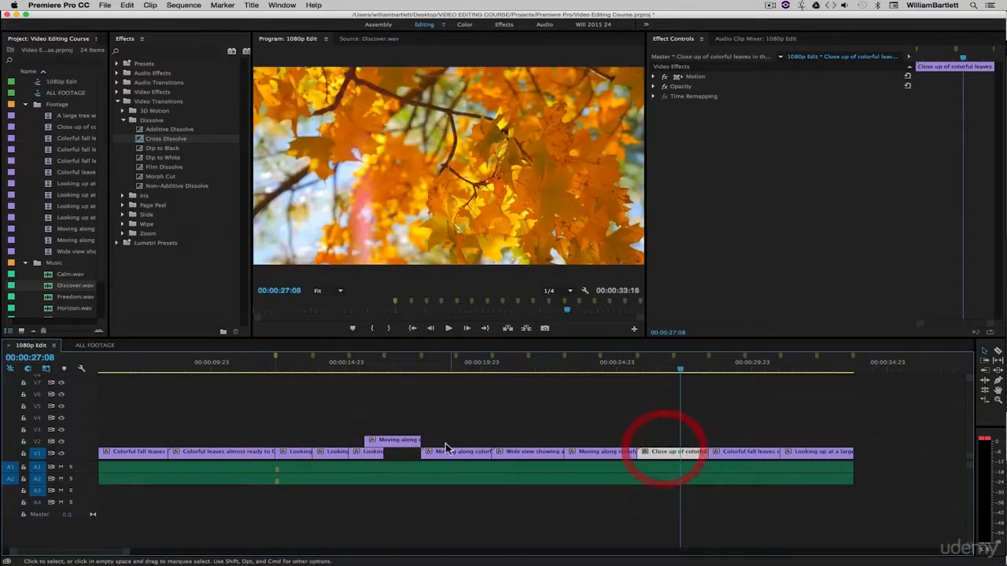
drag(365, 441, 403, 451)
mouse_move(371, 455)
mouse_down()
mouse_move(368, 445)
mouse_move(404, 440)
mouse_move(382, 441)
mouse_up()
drag(370, 442, 376, 453)
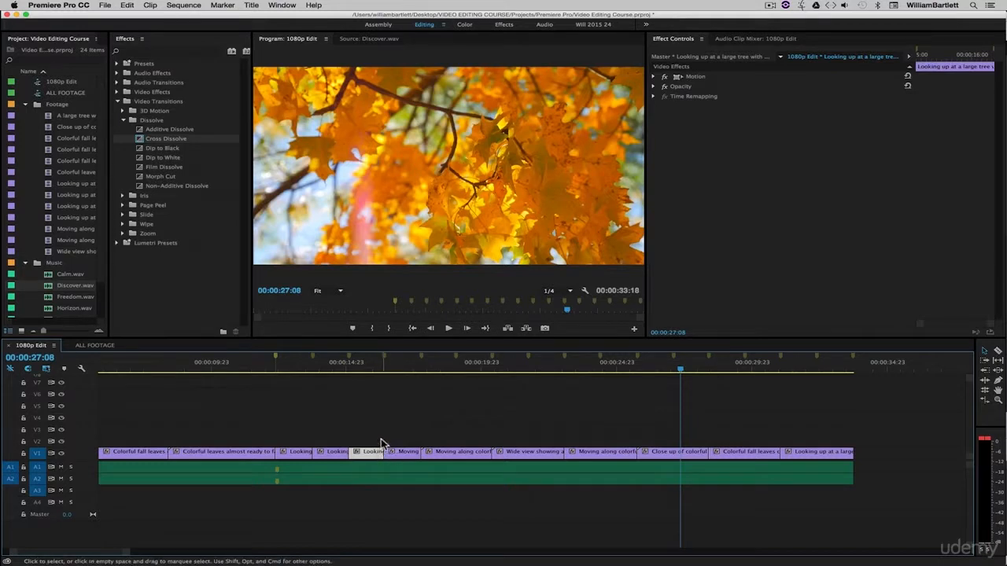
Step: Apply Cross Dissolve between the second and third short looking-up clips and at the start of the close up clip
drag(141, 144, 348, 454)
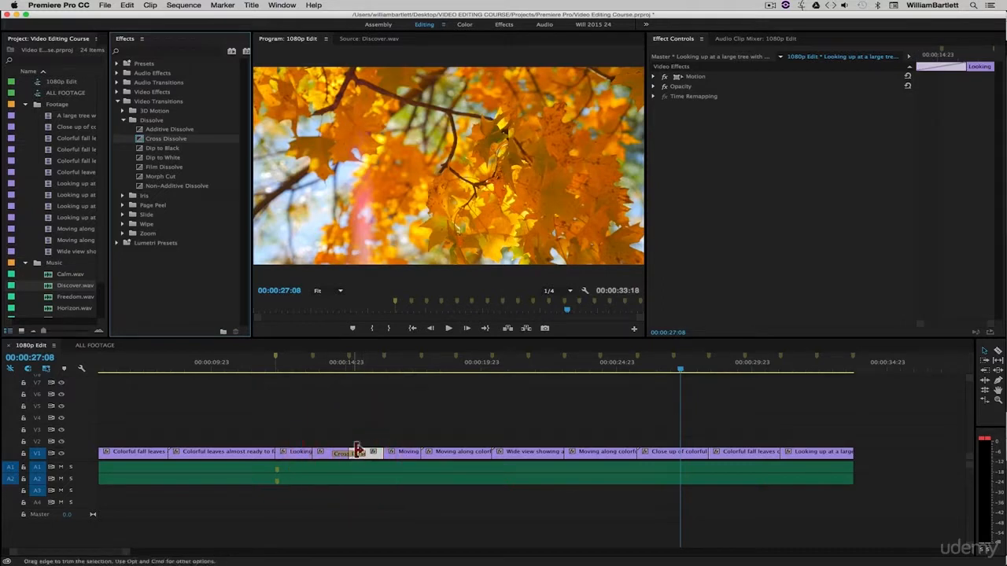
drag(143, 142, 651, 455)
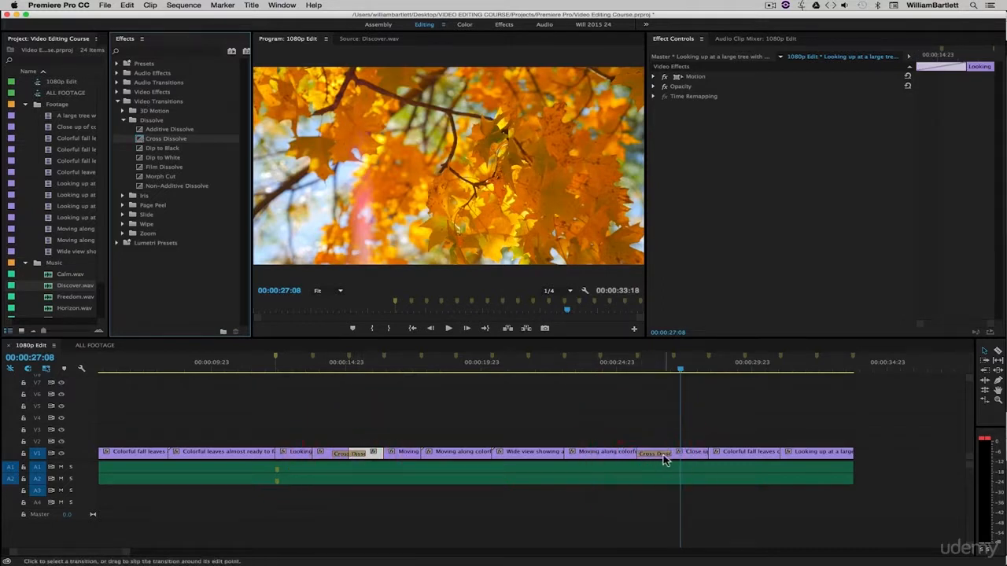
click(620, 455)
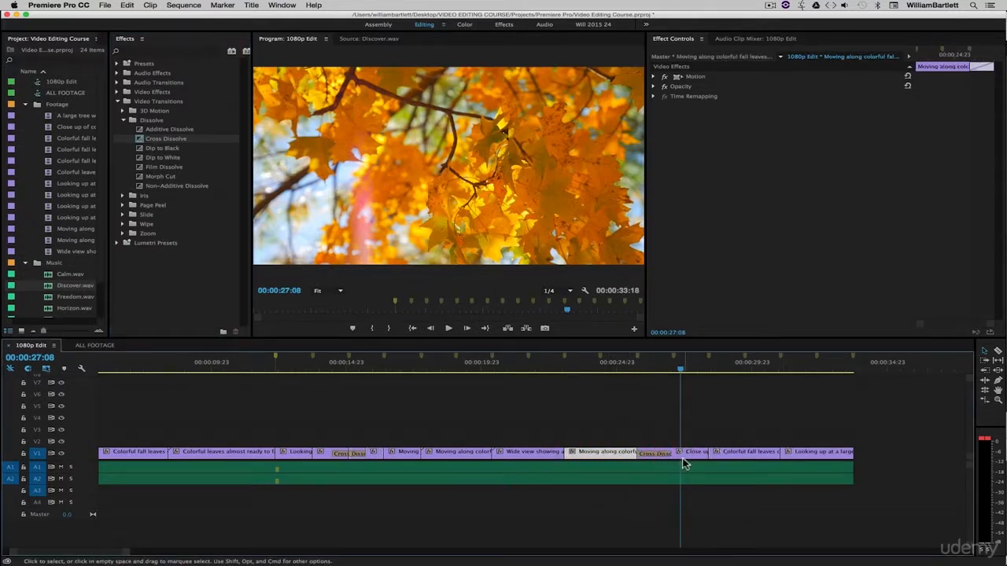
click(683, 459)
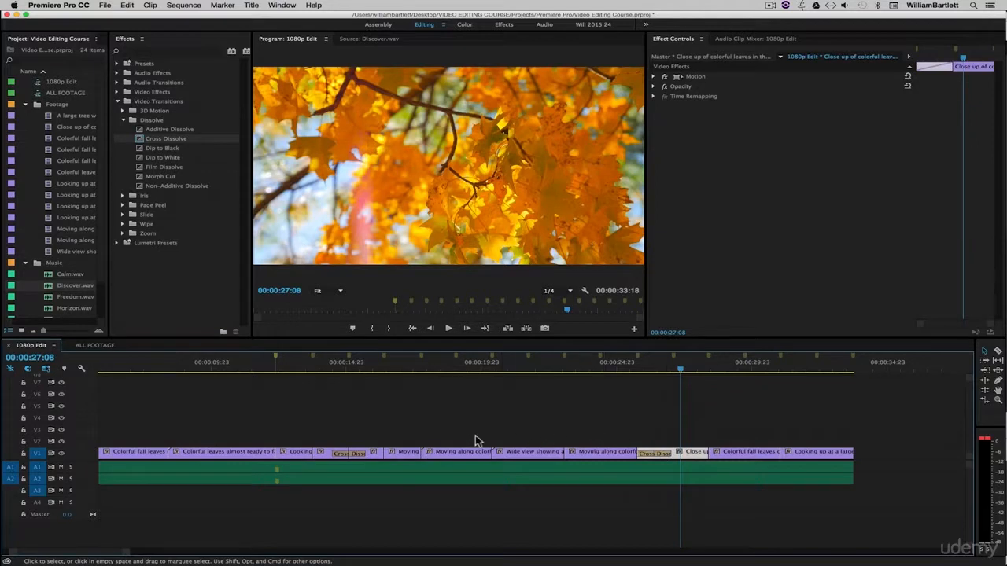
click(548, 437)
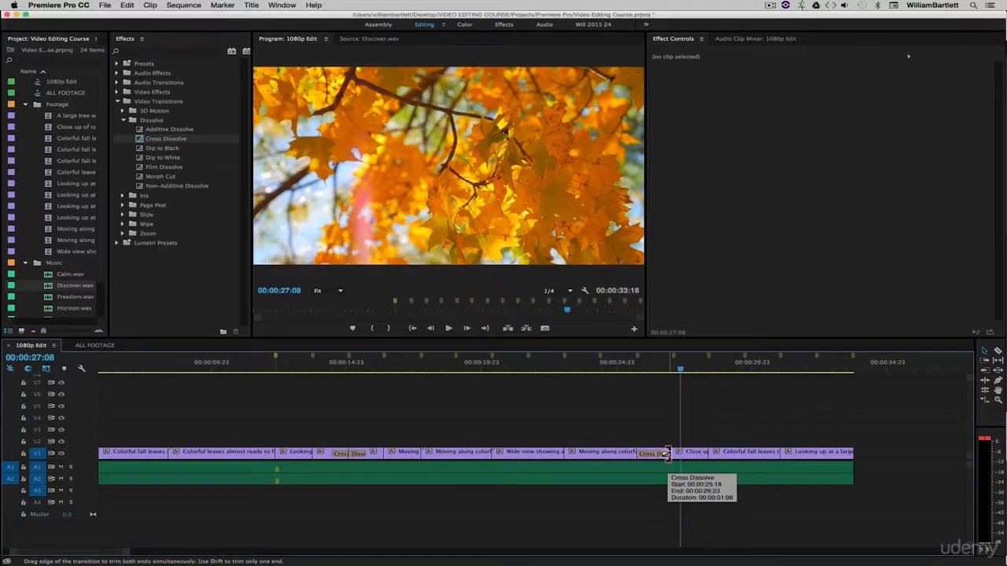
Step: Shorten the Cross Dissolve at the start of the close up clip to about 10 frames and play across it
drag(666, 454, 643, 456)
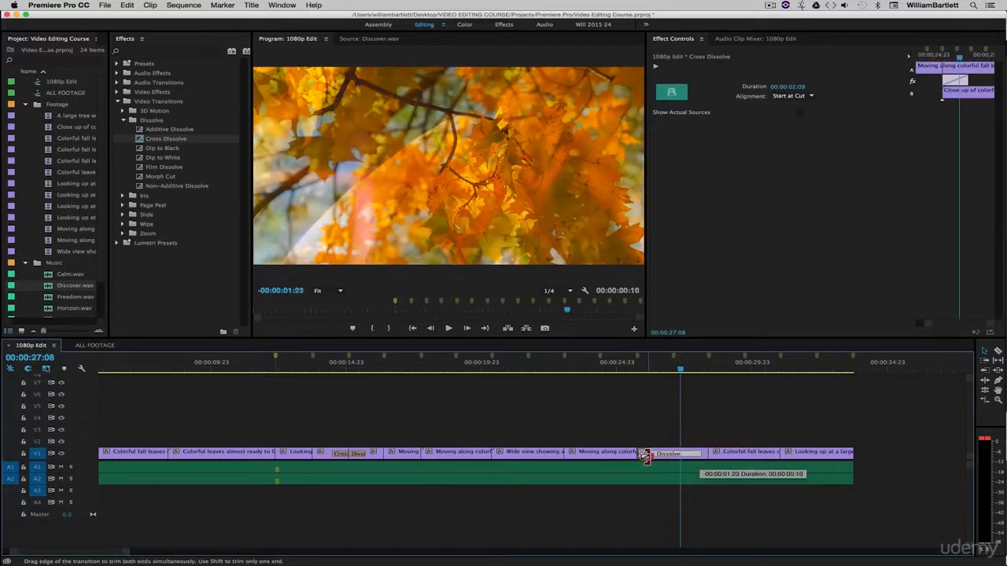
click(622, 366)
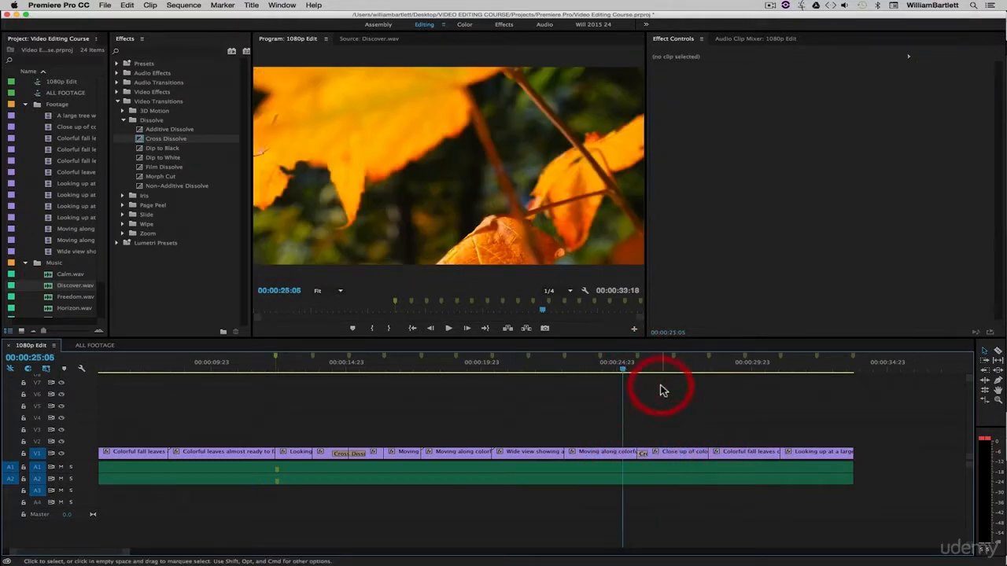
key(space)
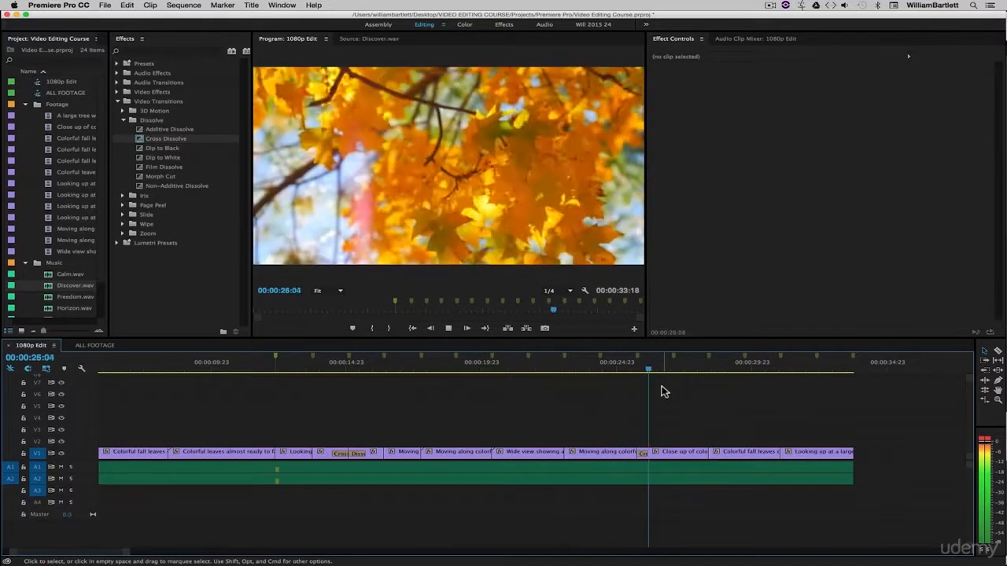
key(space)
Step: Lengthen the close up clip's Cross Dissolve over nearly the whole clip, play across it, and shorten it to about a third of the clip
drag(645, 456, 703, 456)
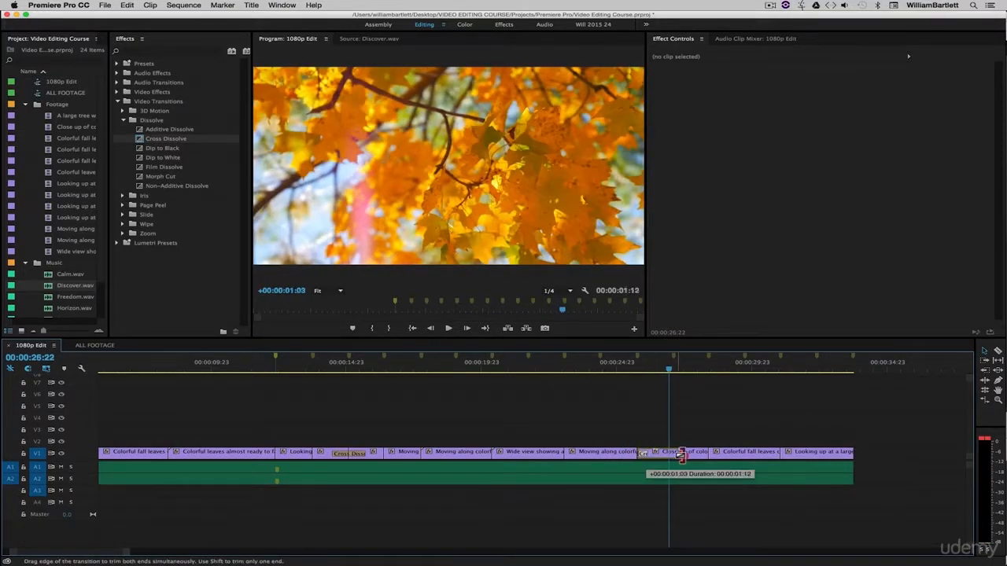
click(619, 367)
click(659, 395)
key(space)
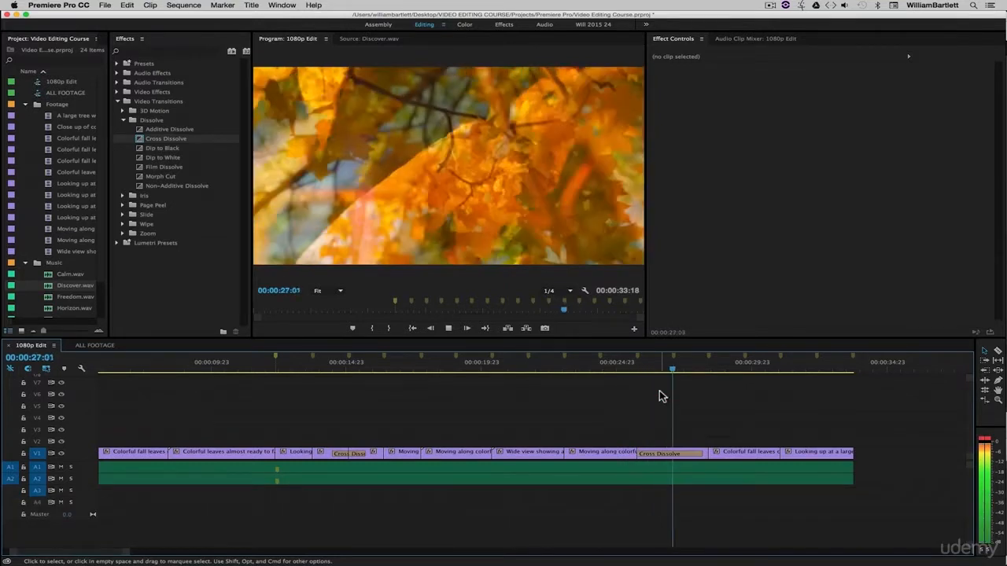
key(space)
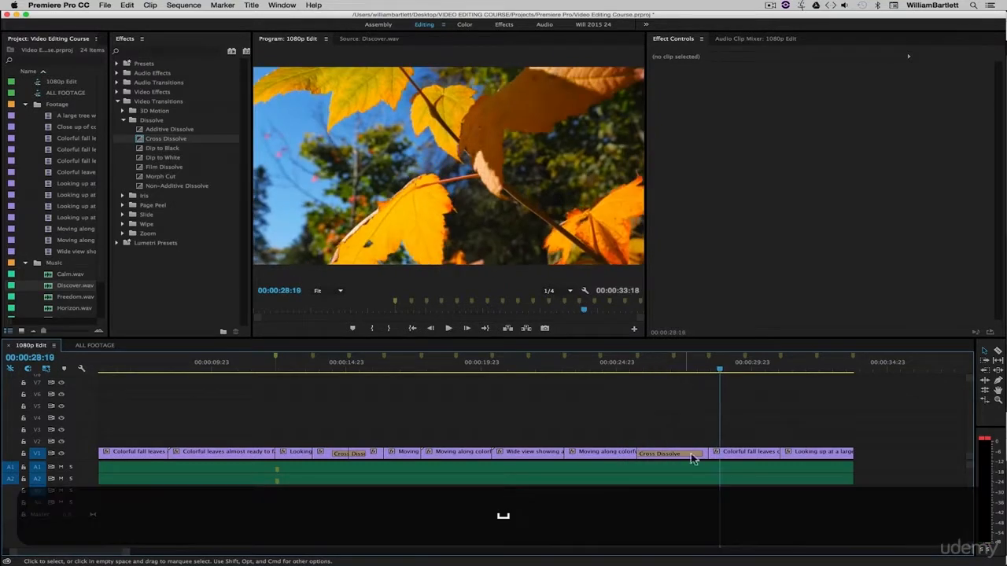
drag(700, 454, 657, 456)
click(666, 424)
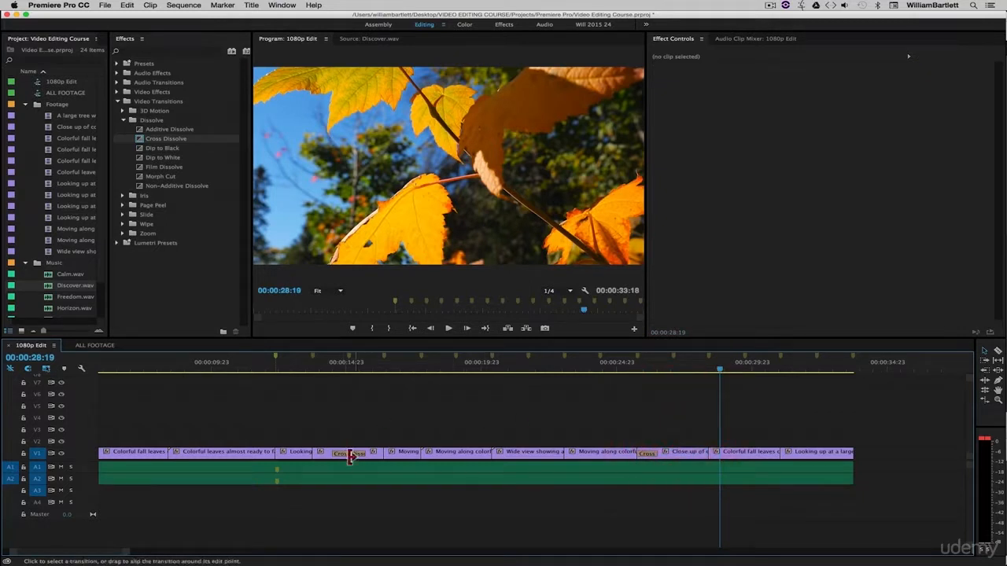
Step: Play across the Cross Dissolve between the second and third looking-up clips
click(321, 366)
click(363, 395)
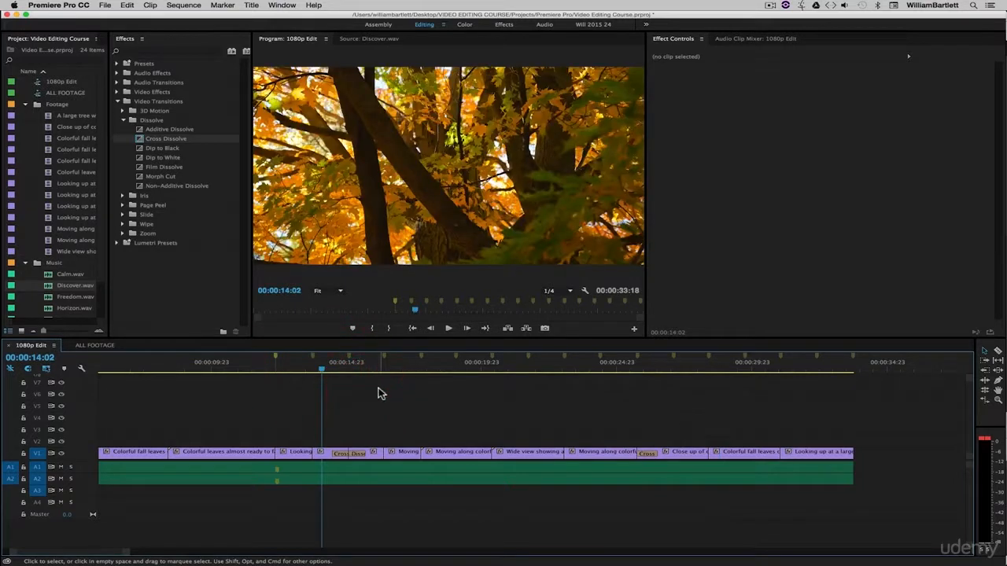
key(space)
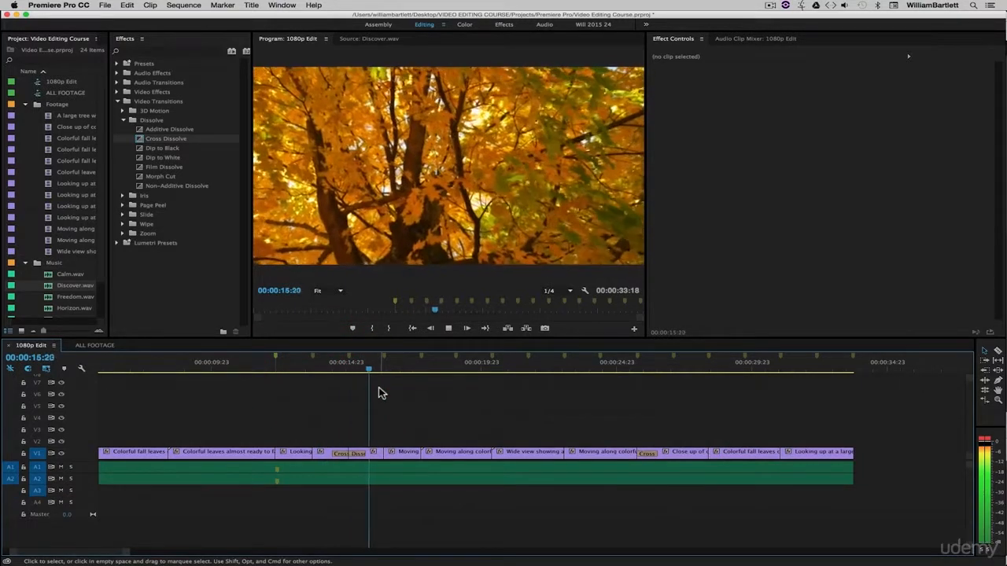
key(space)
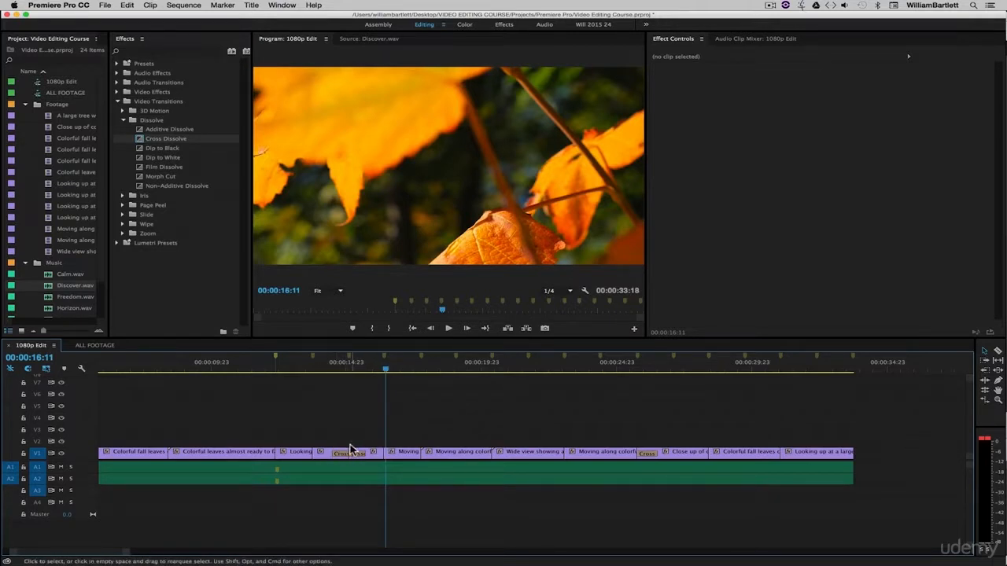
Step: Remove the Cross Dissolve between the second and third looking-up clips and place the playhead on that cut
mouse_move(353, 446)
mouse_down()
mouse_move(375, 452)
mouse_move(327, 443)
mouse_move(359, 455)
mouse_up()
key(super+z)
click(345, 452)
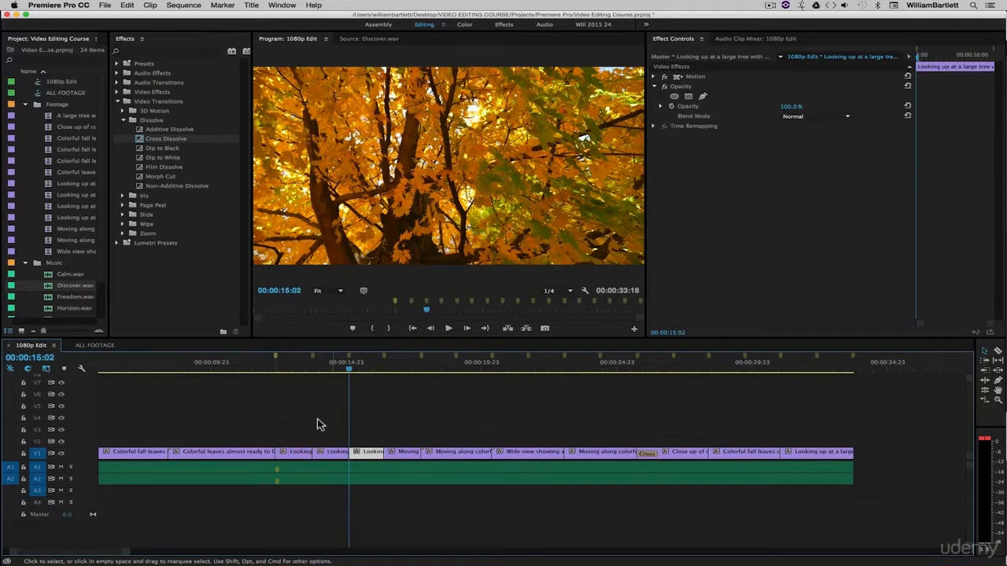
click(367, 422)
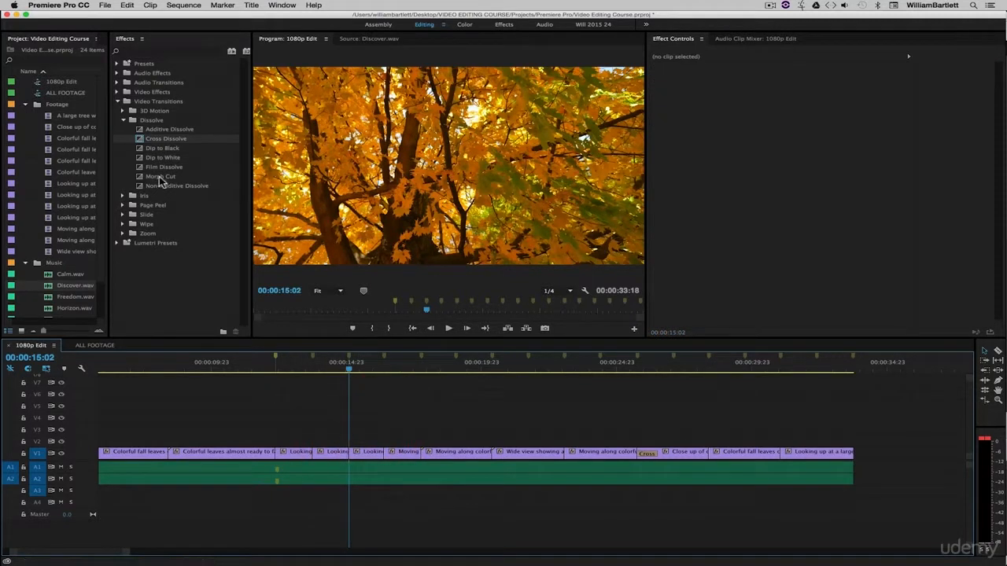
Step: Apply the default transition at the playhead on the cut between the second and third looking-up clips
right_click(348, 451)
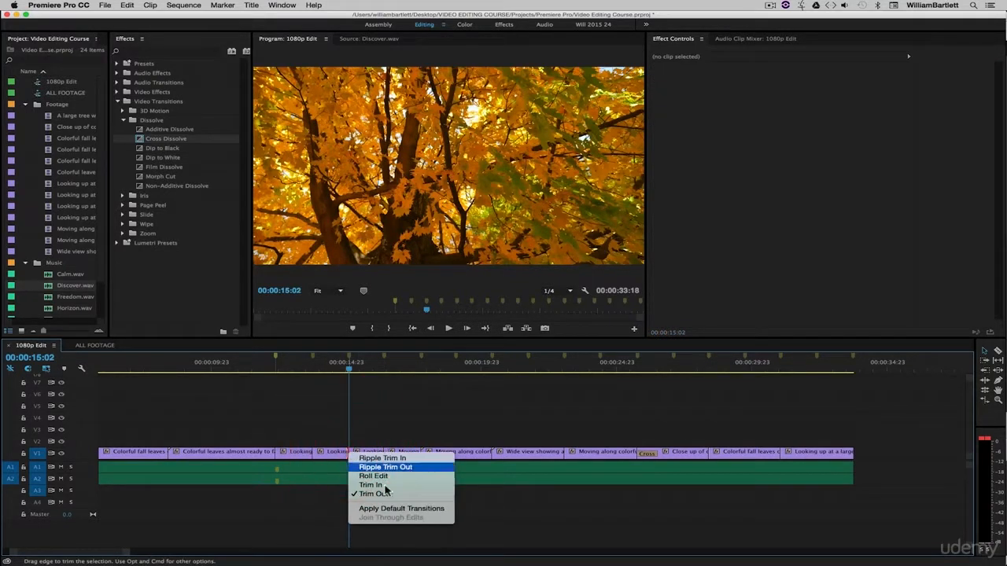
click(427, 404)
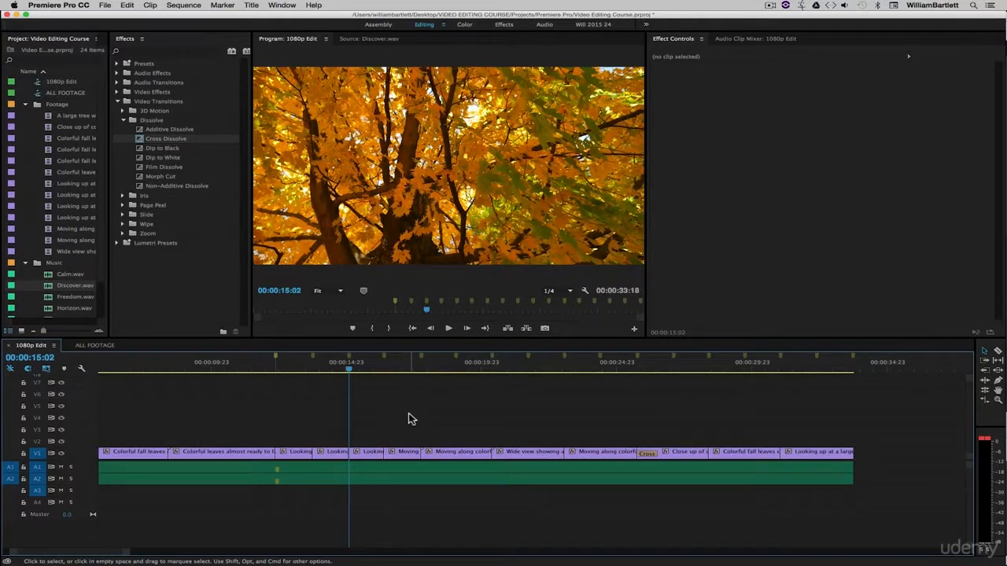
key(super+d)
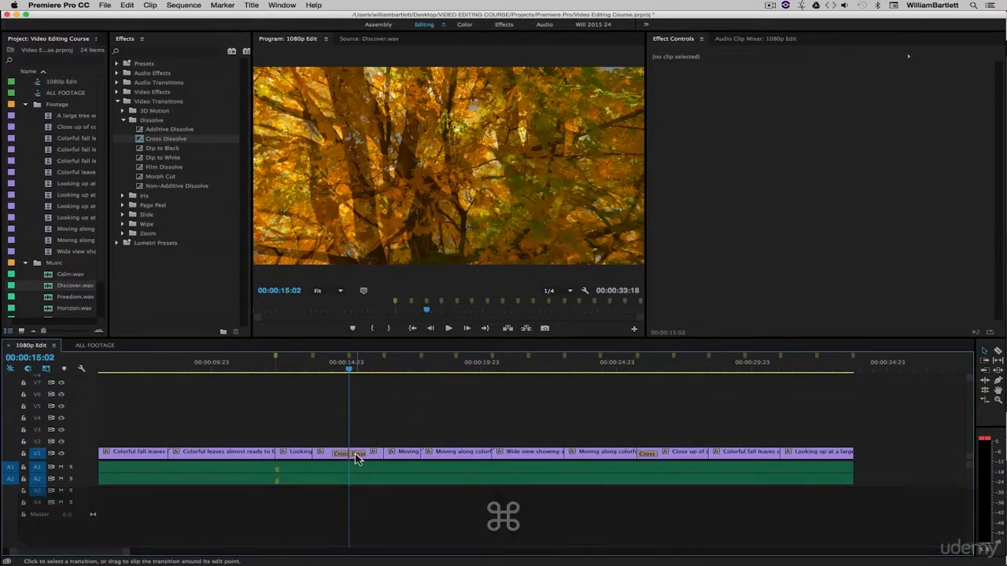
click(552, 409)
key(minus)
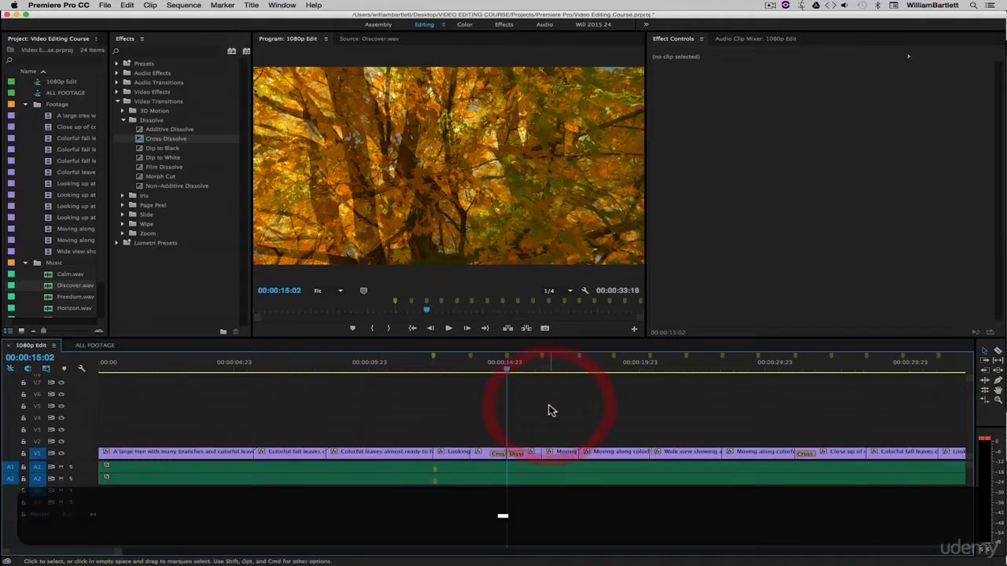
key(equal)
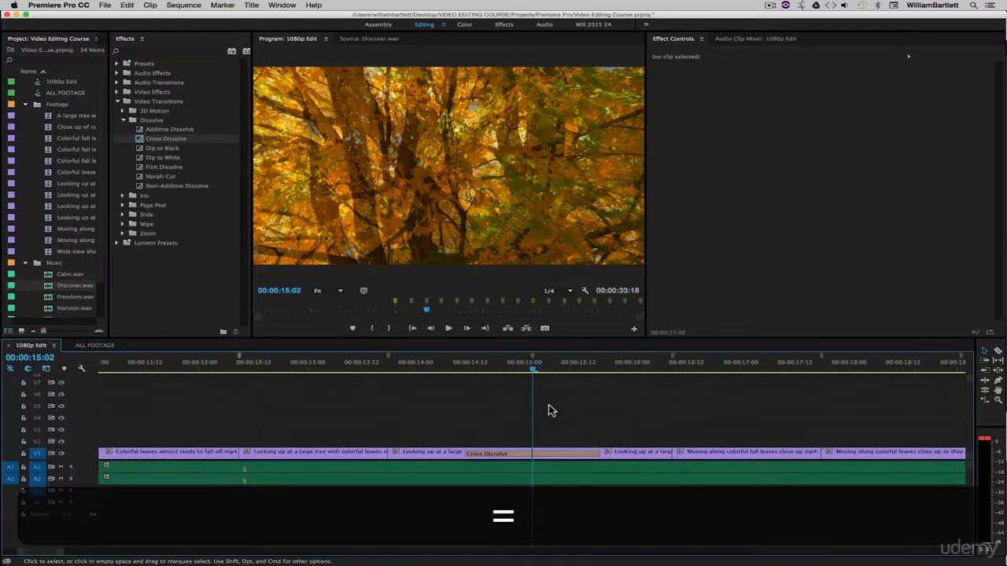
Step: Shorten the Cross Dissolve between the second and third looking-up clips to 18 frames by trimming only its start
key(equal)
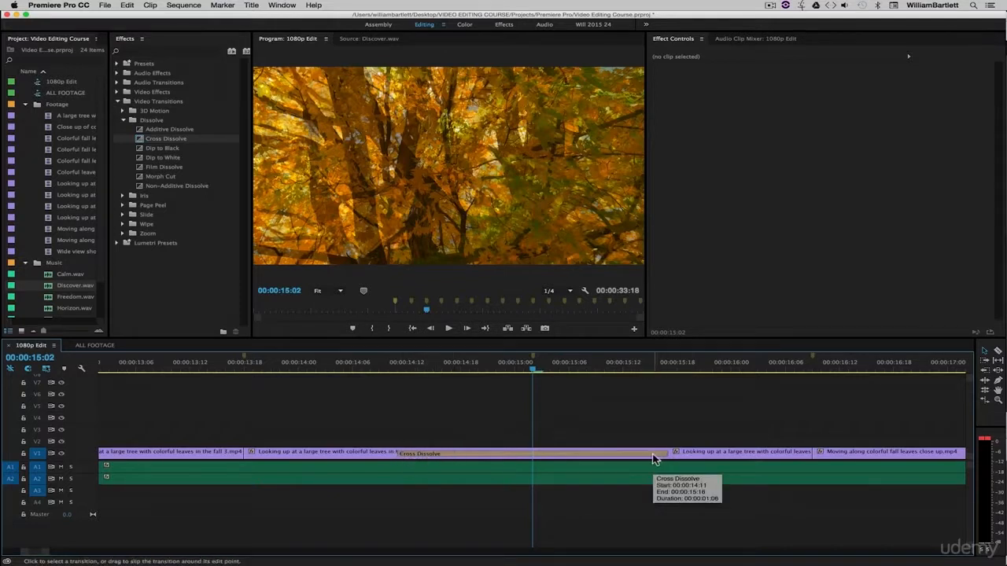
key(shift)
key(shift)
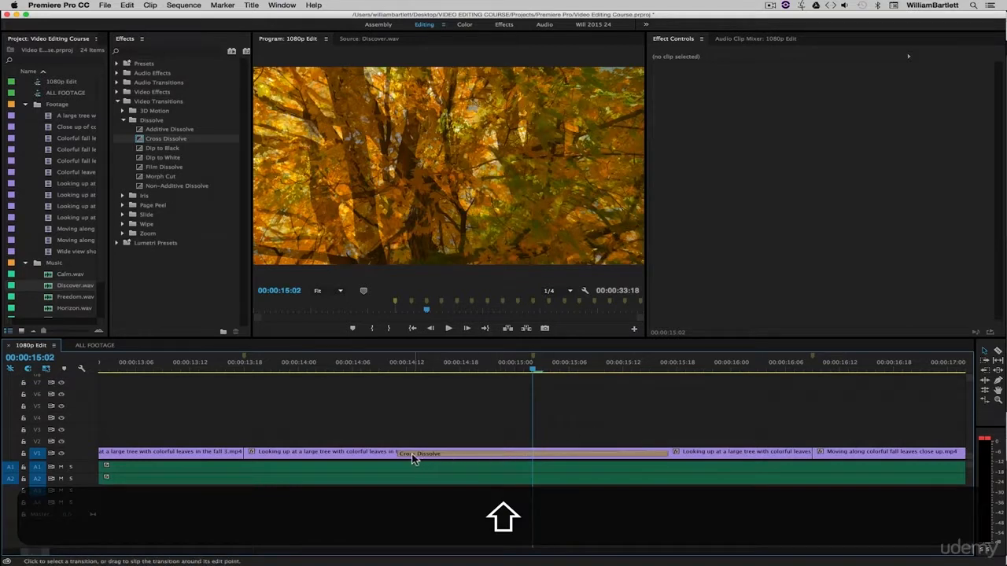
drag(401, 454, 512, 454)
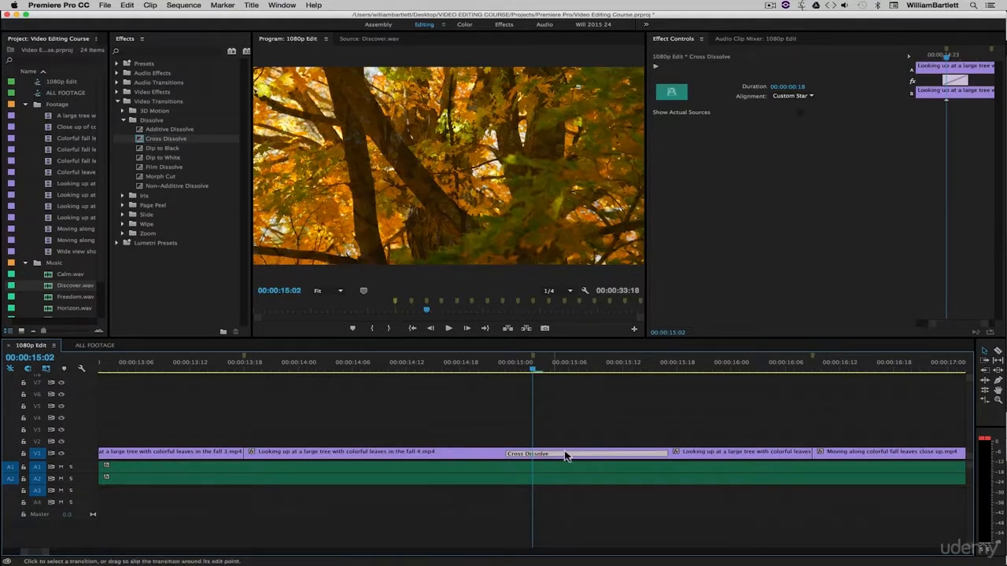
click(568, 425)
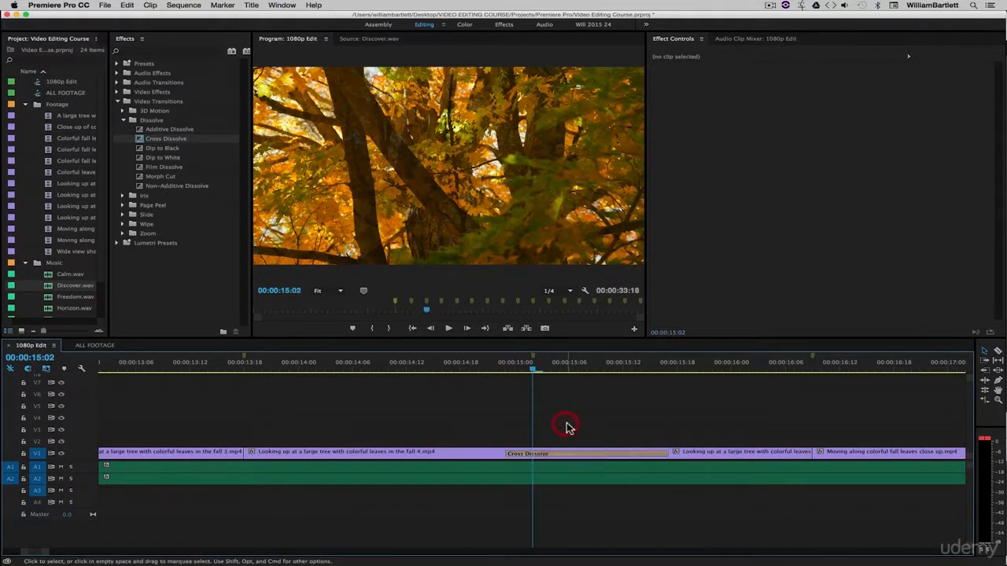
click(451, 363)
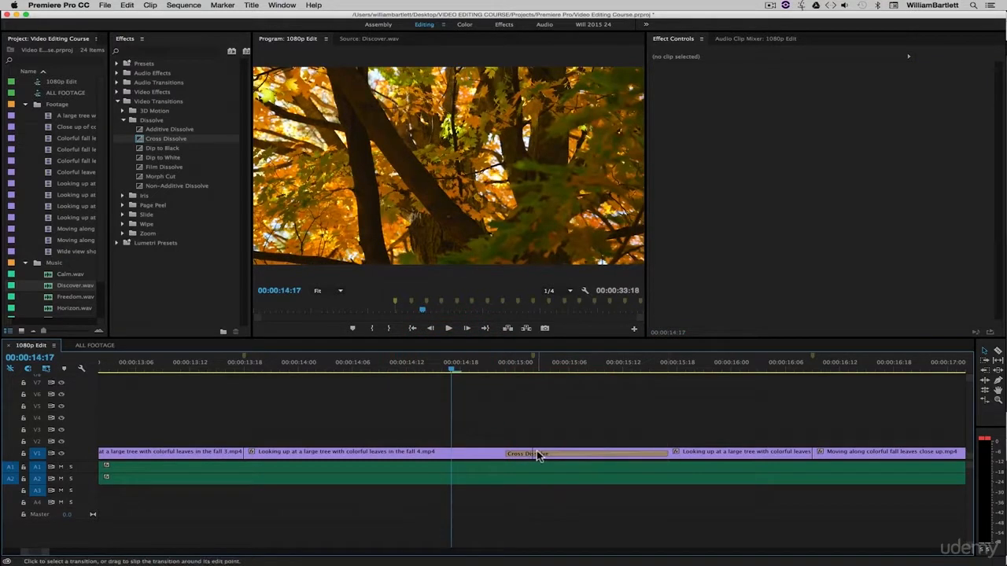
click(656, 415)
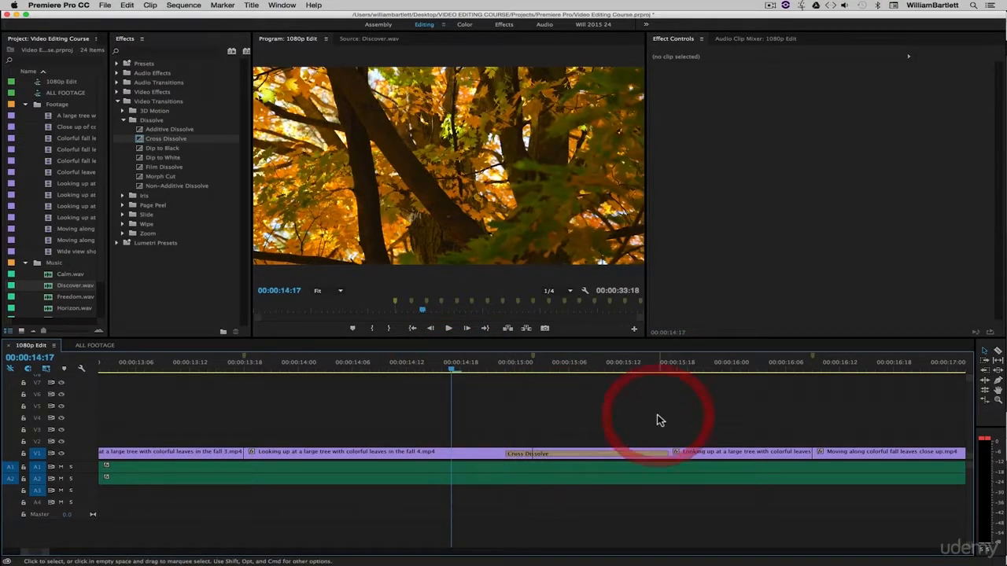
Step: Undo a two-sided lengthening of the Cross Dissolve and extend only its end to a duration of 00:00:01:07
drag(670, 455, 760, 455)
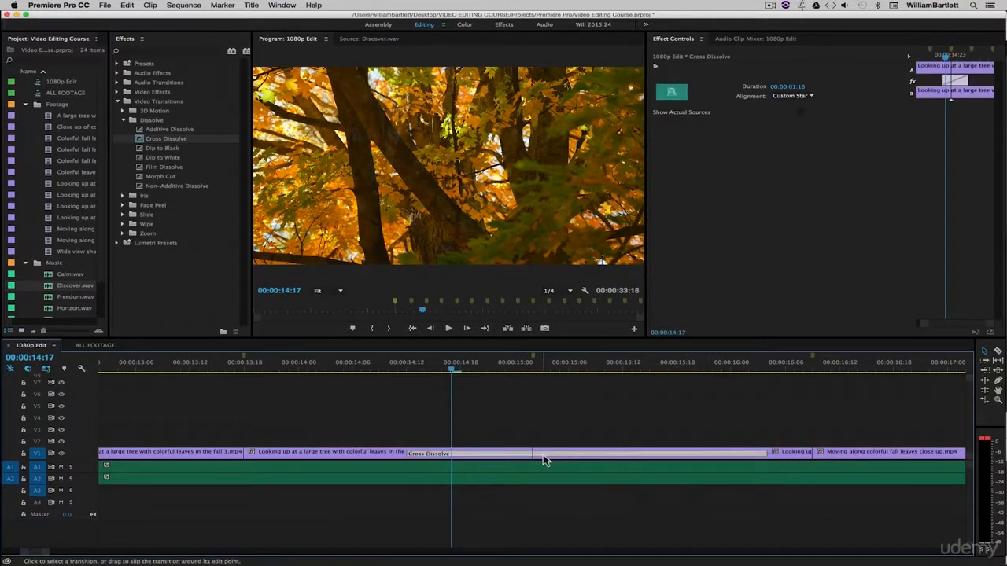
key(super+z)
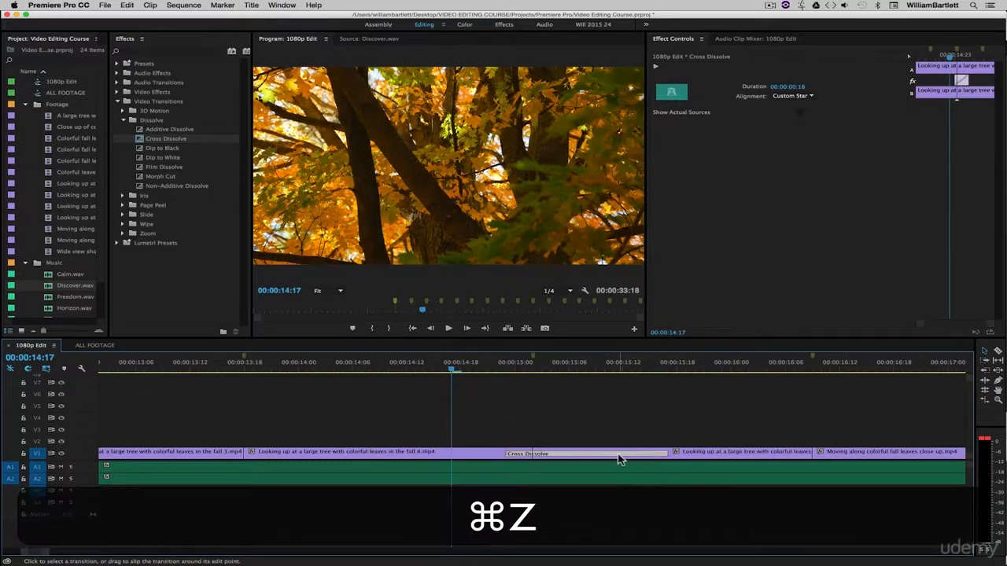
click(669, 459)
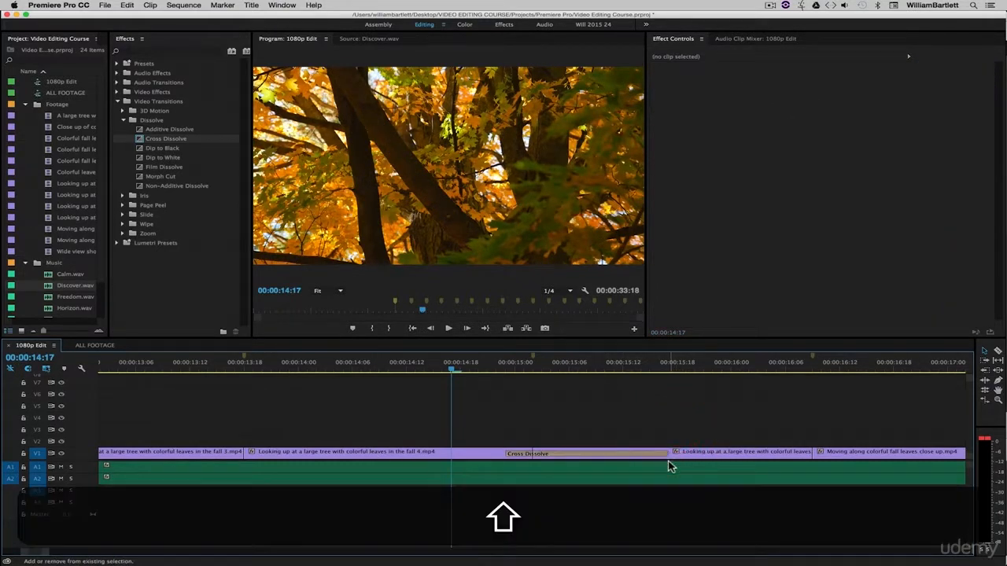
drag(669, 464, 785, 456)
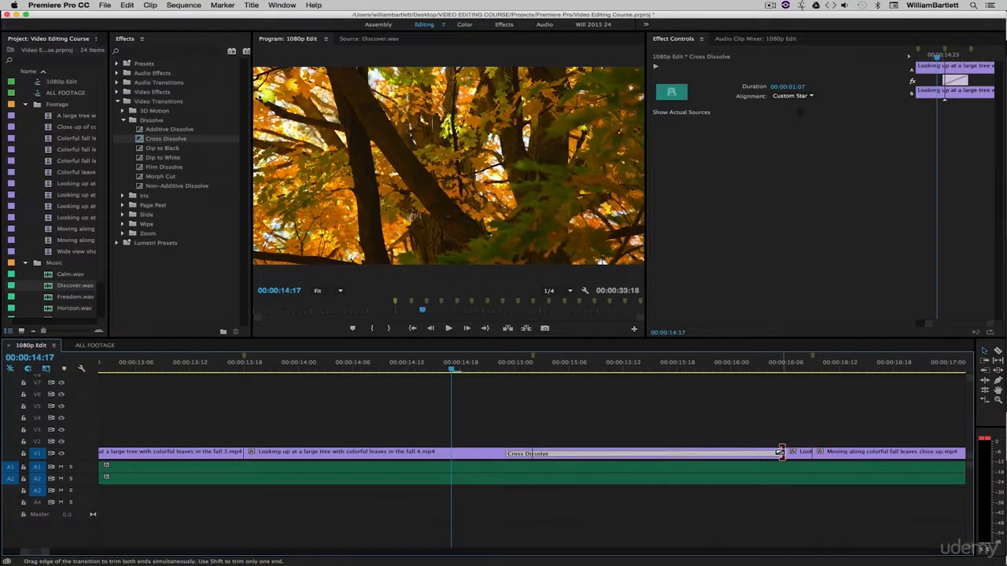
Step: Trim only the end of the Cross Dissolve back to the cut, leaving a two-frame transition
key(equal)
scroll(660, 406, down, 3)
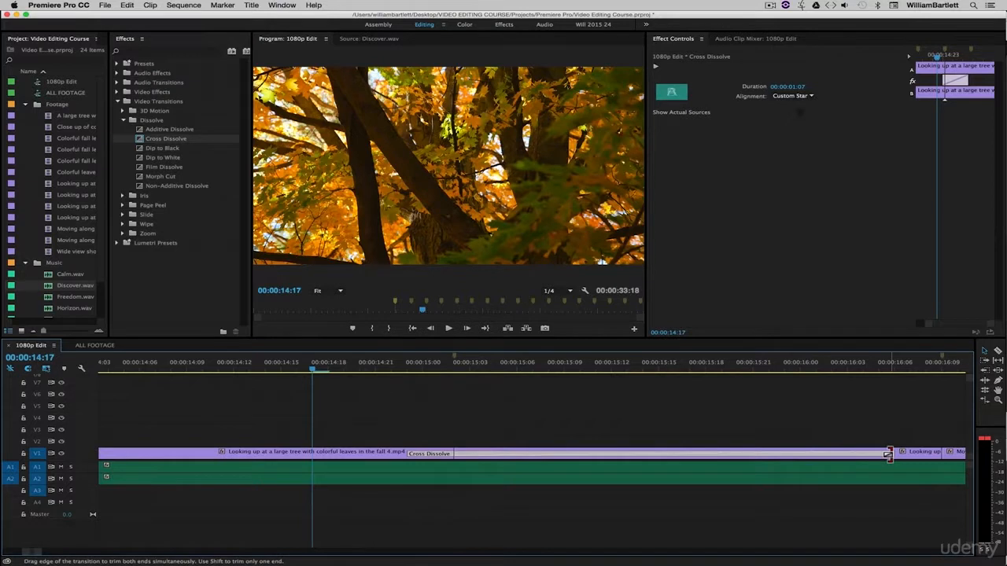
key(shift)
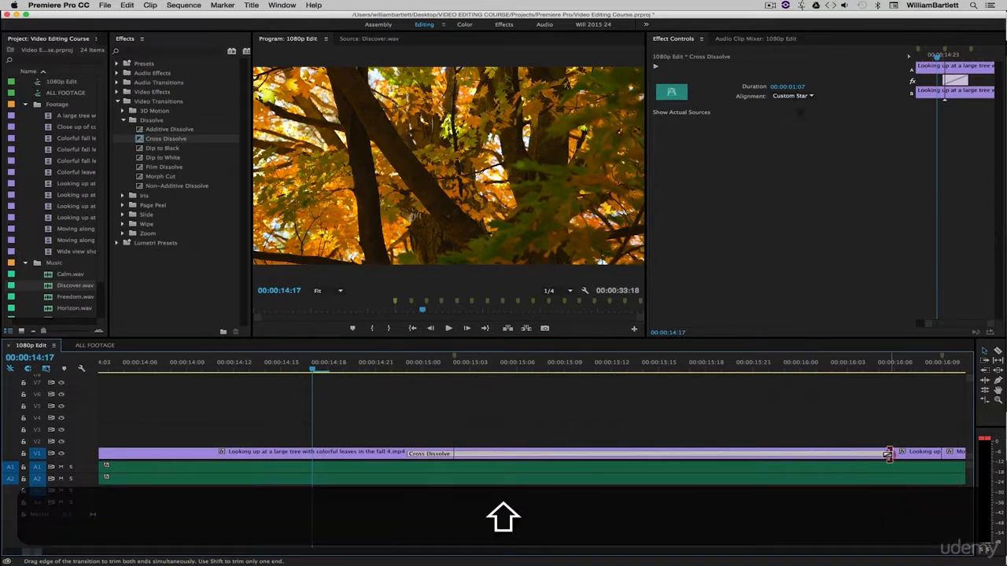
drag(888, 455, 495, 454)
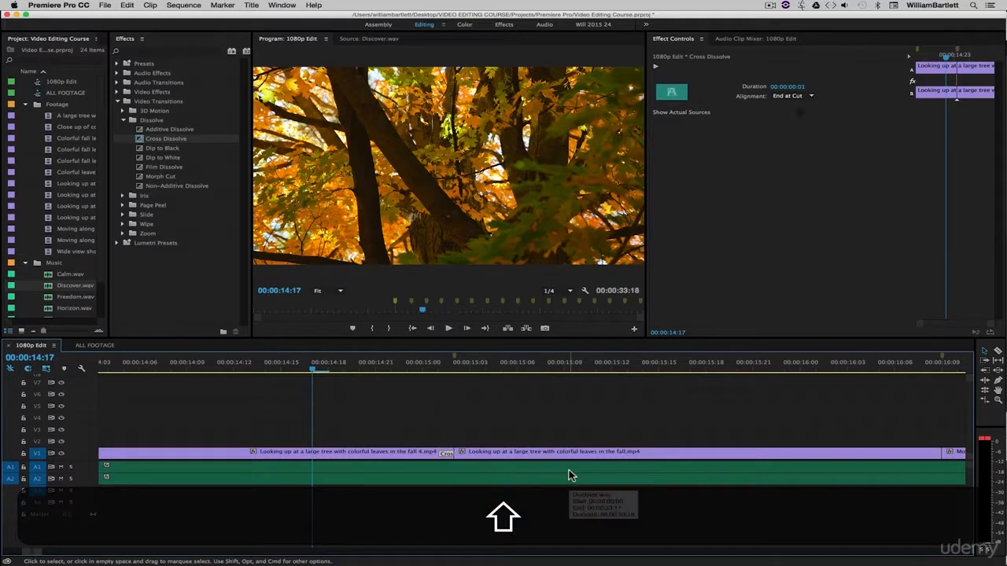
key(shift)
drag(461, 453, 467, 454)
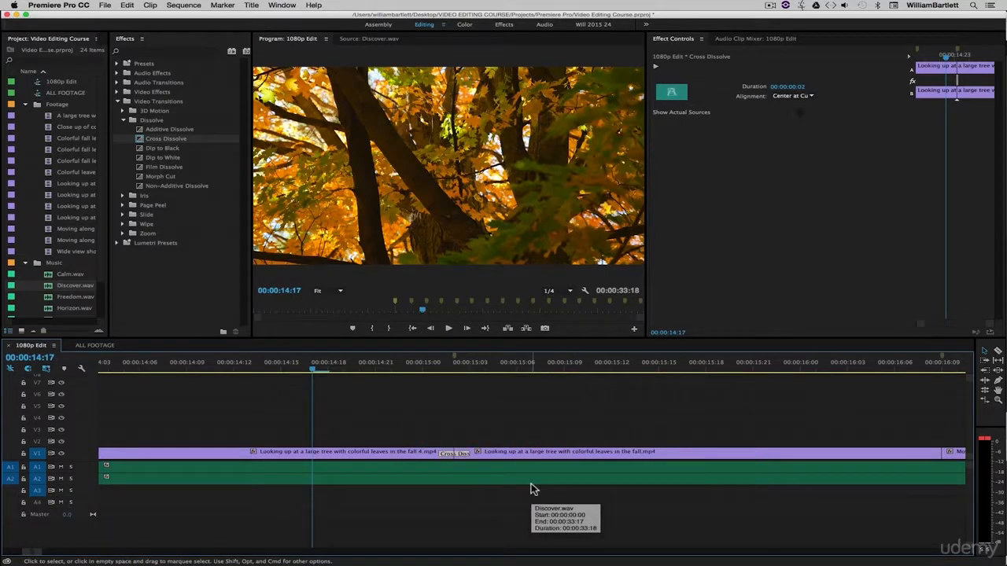
click(503, 428)
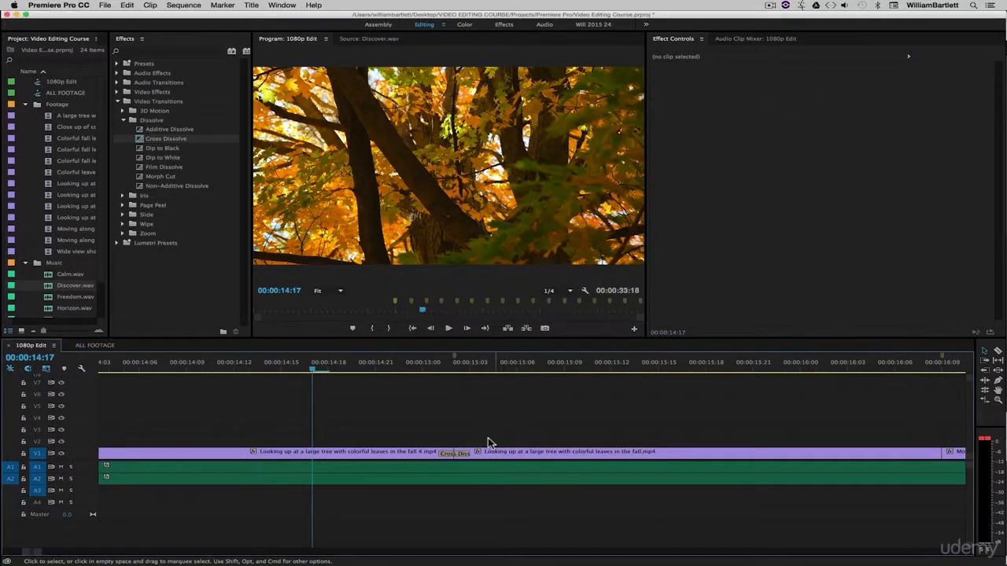
Step: Remove the Cross Dissolve between the second and third looking-up clips
right_click(460, 456)
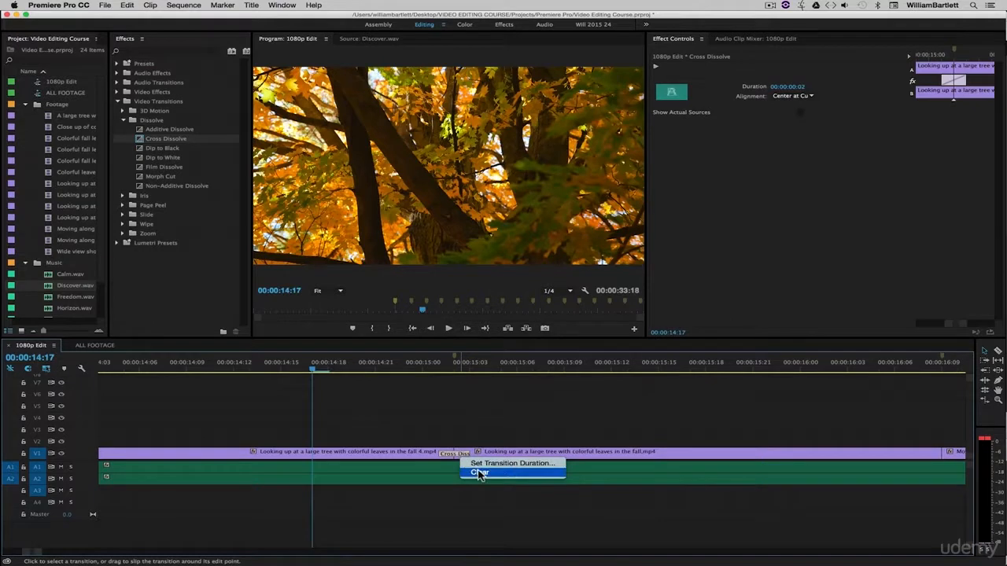
click(489, 435)
click(488, 431)
click(461, 455)
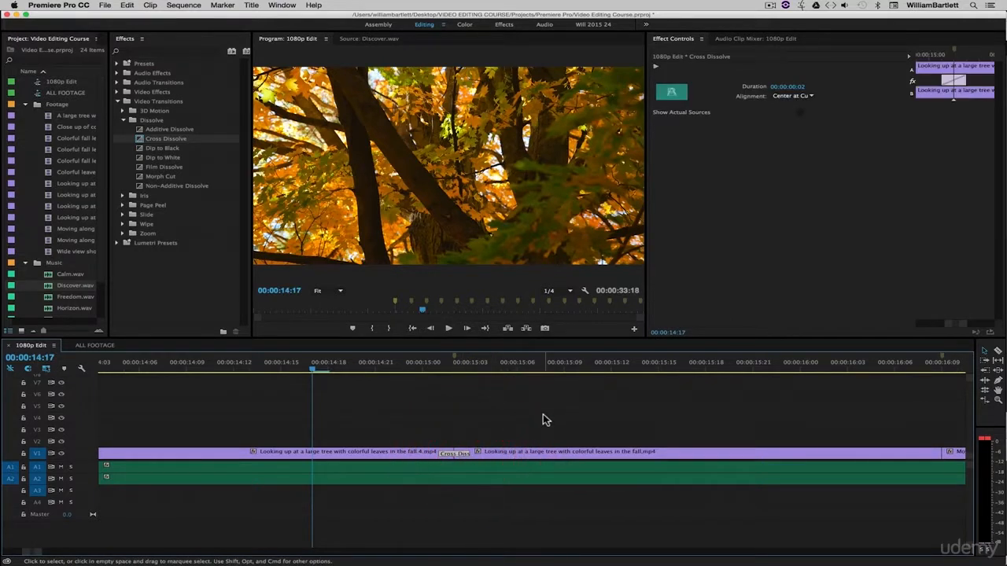
key(BackSpace)
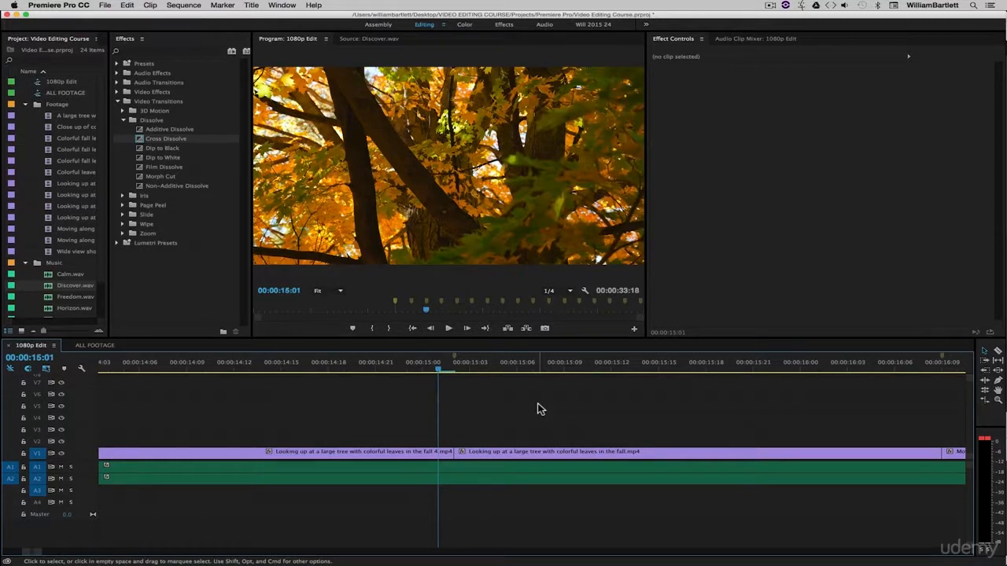
Step: Apply the default transition with the playhead on the cut at 00:00:15:02 and remove it again
drag(440, 374, 454, 370)
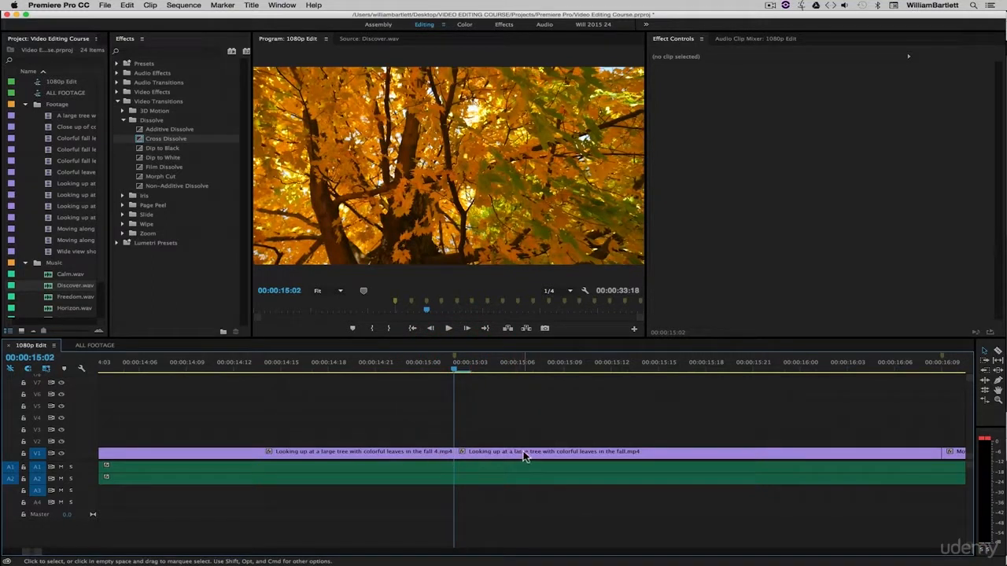
key(super+d)
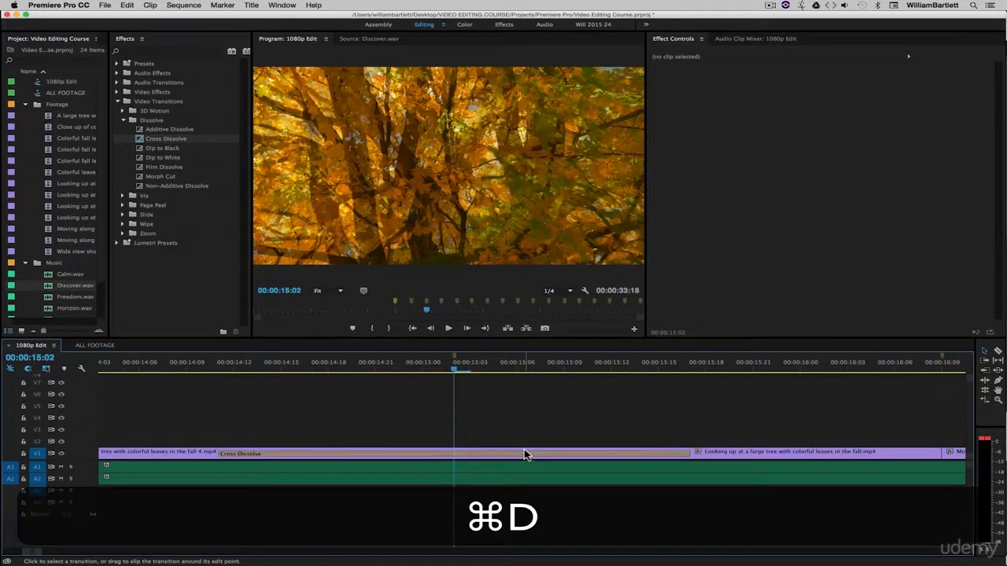
click(525, 455)
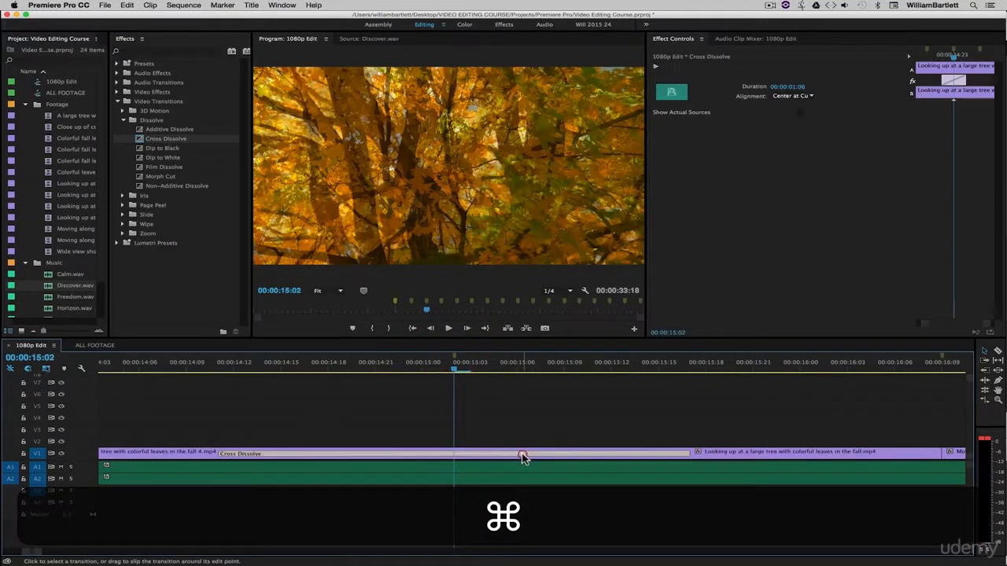
key(BackSpace)
Step: Try to apply the default transition with the playhead at 00:00:15:18, away from any cut
click(705, 370)
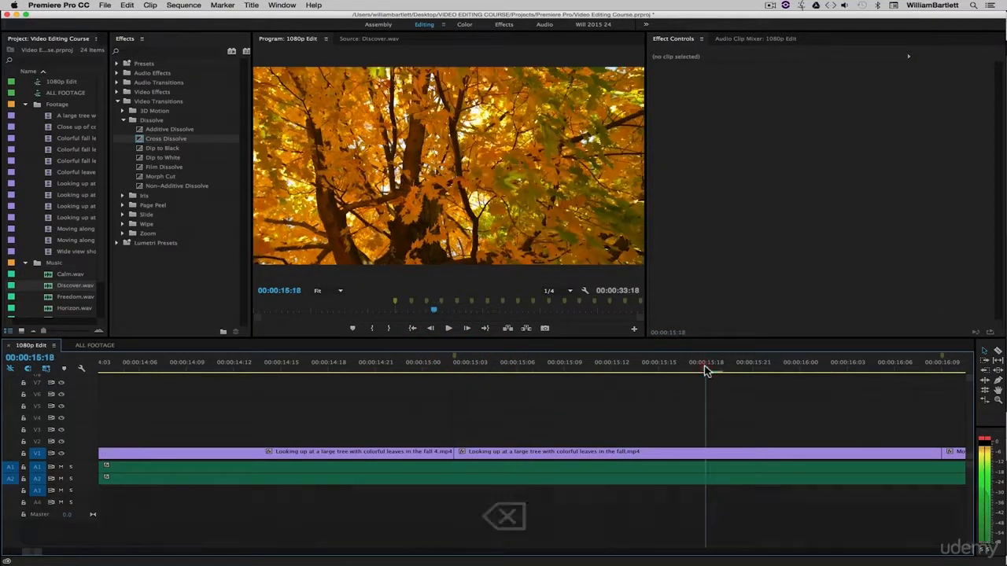
click(764, 429)
key(super+d)
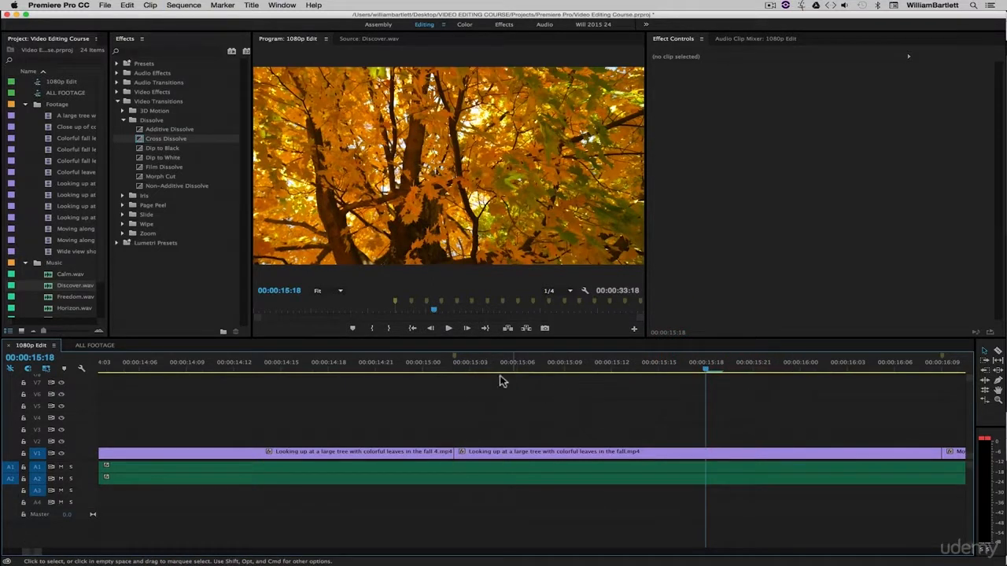
Step: Apply the default transition on the cut at 00:00:15:02 and shorten it evenly from both ends to two frames
click(455, 368)
key(super+d)
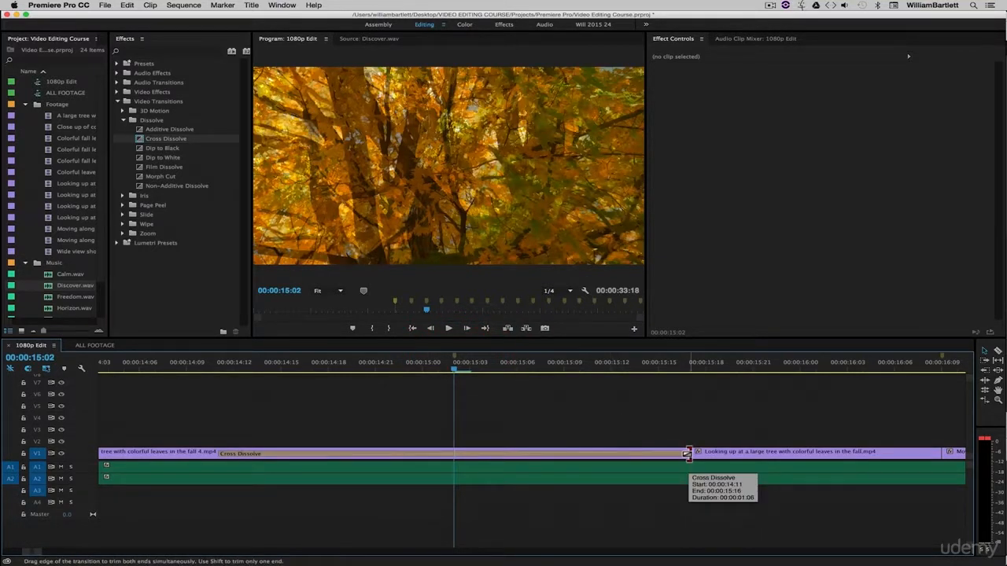
drag(687, 454, 336, 465)
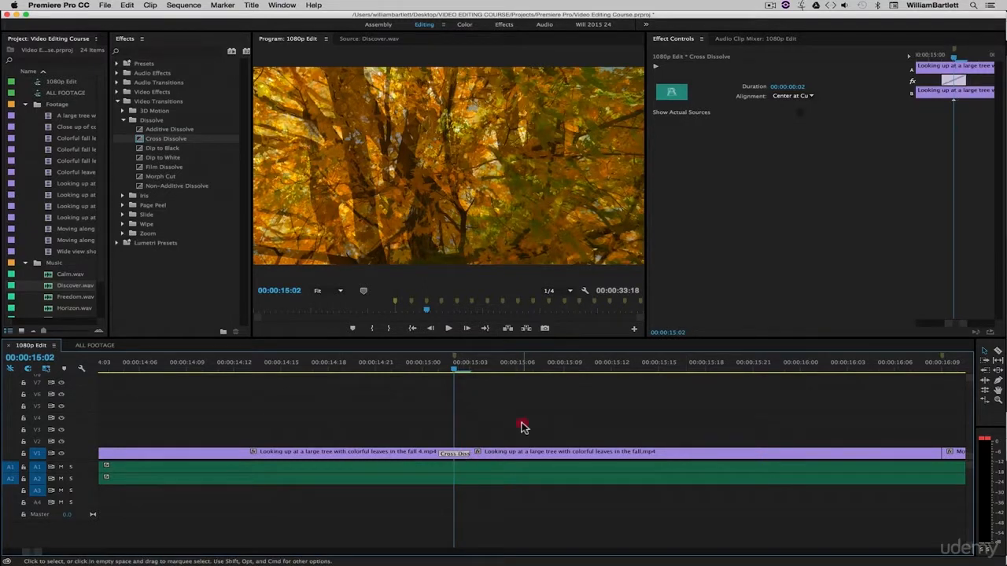
Step: Remove the two-frame Cross Dissolve from the cut at 00:00:15:02
click(522, 427)
click(464, 456)
key(BackSpace)
Step: Preview a Dip to Black transition on the cut between the second and third looking-up clips and remove it
key(minus)
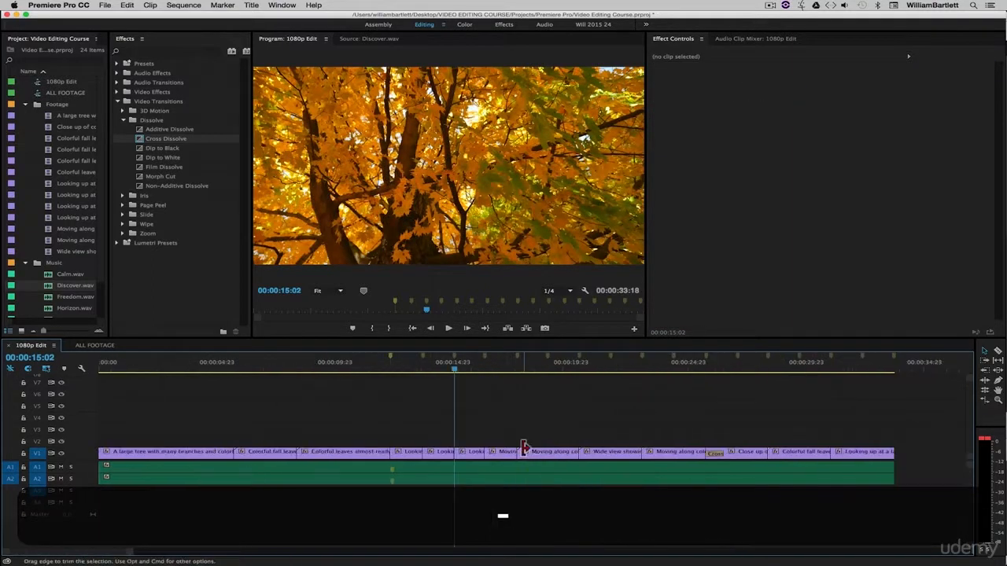
key(minus)
key(minus)
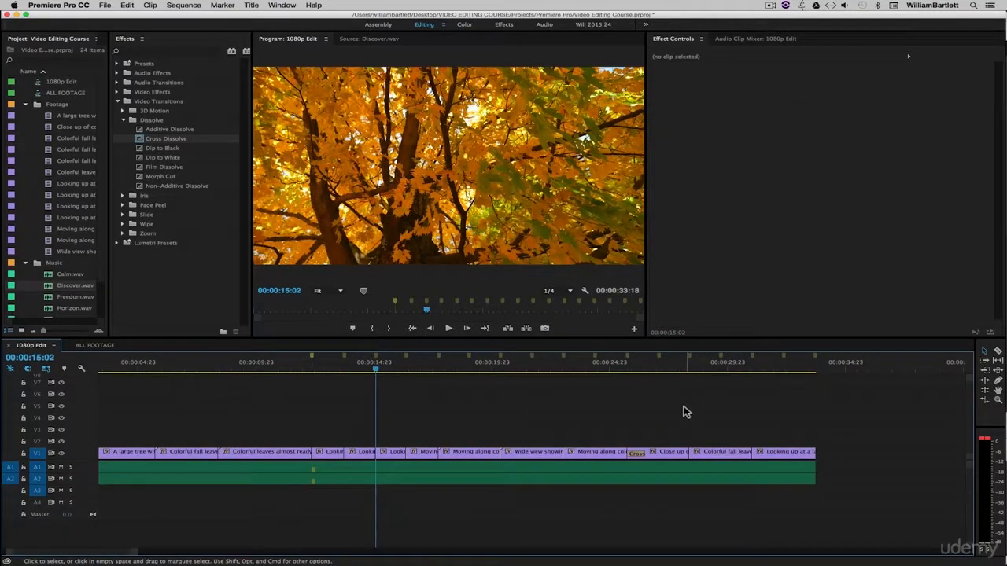
click(144, 150)
drag(144, 151, 375, 454)
click(359, 372)
key(space)
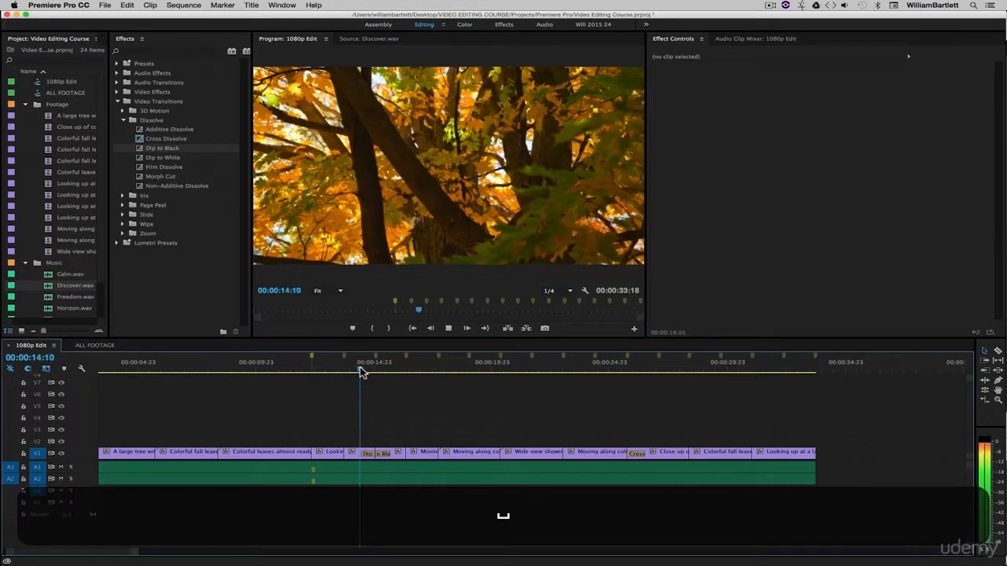
key(space)
click(376, 454)
key(BackSpace)
Step: Preview a Dip to White transition between the third looking-up clip and the first moving-along clip and remove it
drag(142, 159, 405, 454)
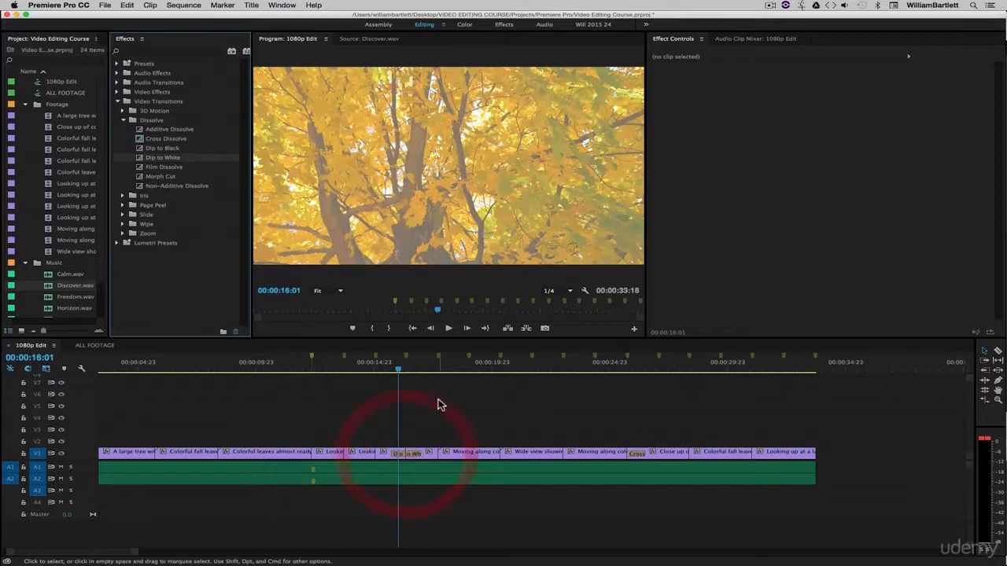
click(389, 369)
key(space)
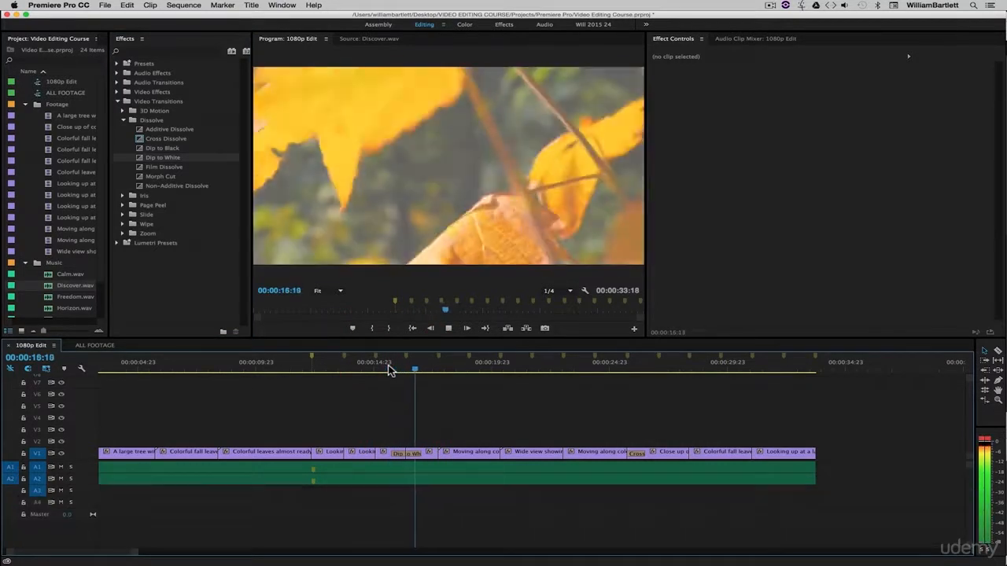
key(space)
click(419, 451)
key(BackSpace)
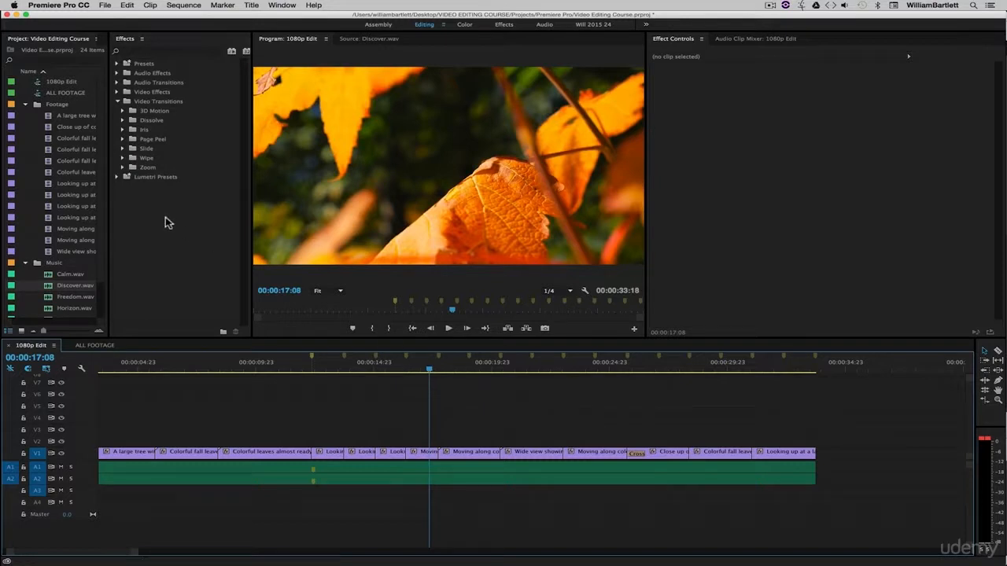
Step: Preview a Slide transition at the start of the second moving-along clip and remove it
click(123, 149)
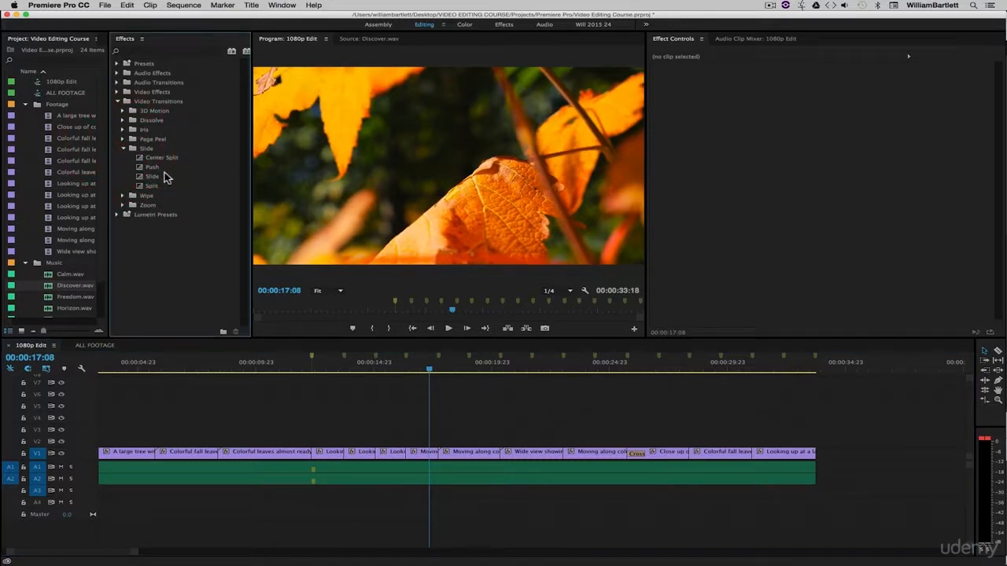
drag(139, 178, 440, 453)
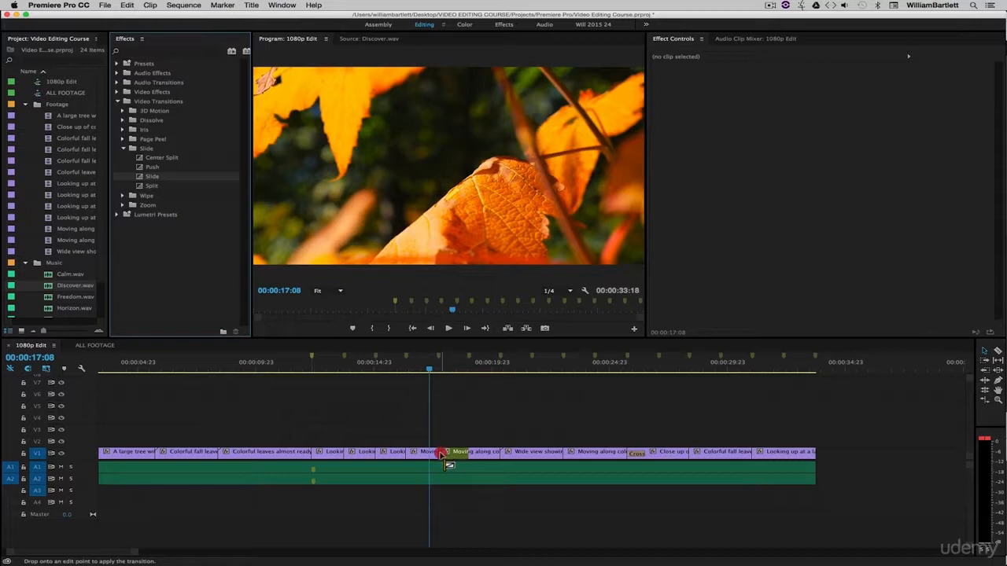
click(512, 397)
key(space)
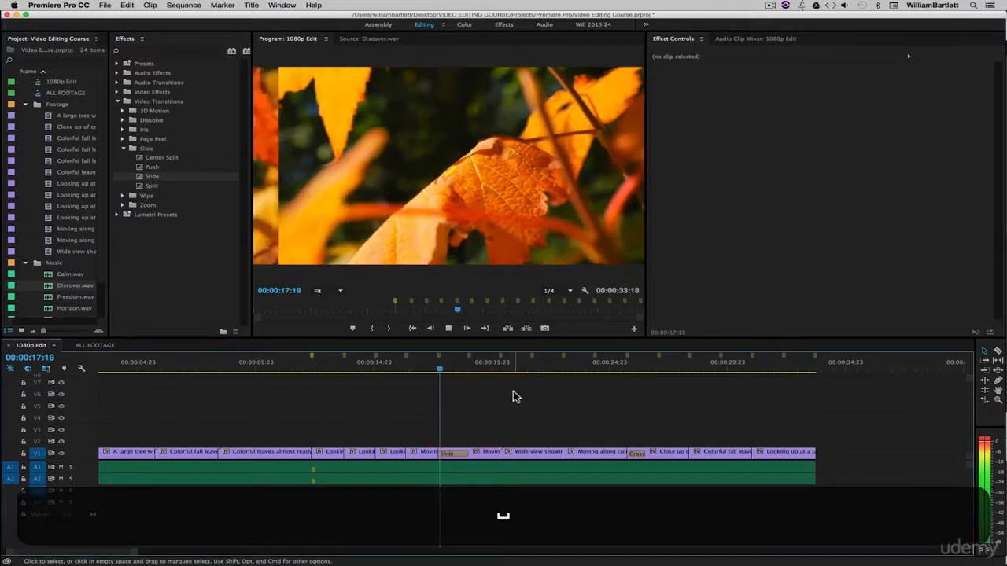
click(462, 454)
key(BackSpace)
Step: Apply the Split transition between the third looking-up clip and the first moving-along clip and place the playhead just before it
drag(149, 186, 401, 453)
click(383, 364)
click(431, 404)
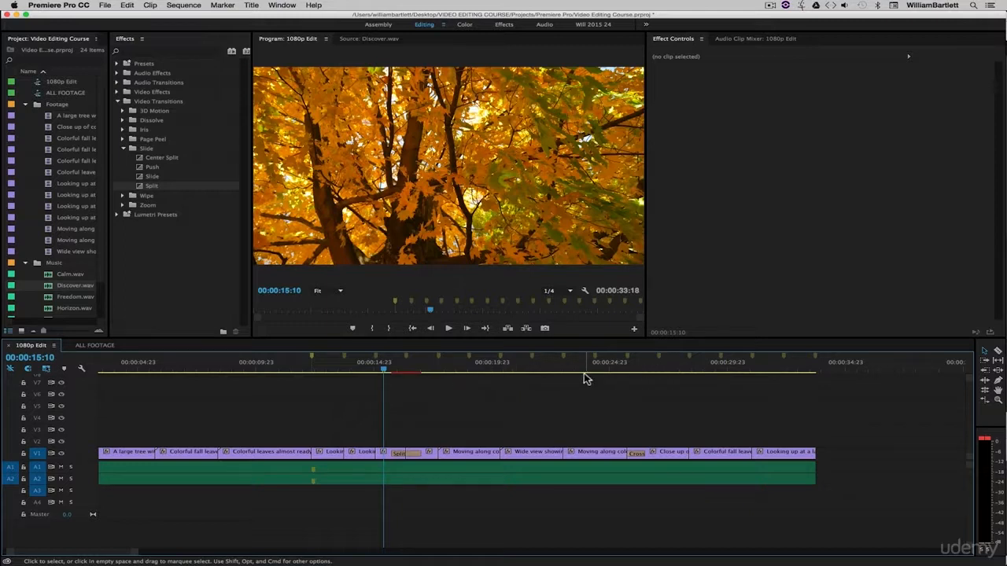
Step: Play through the Split transition and return the playhead to just before it
key(space)
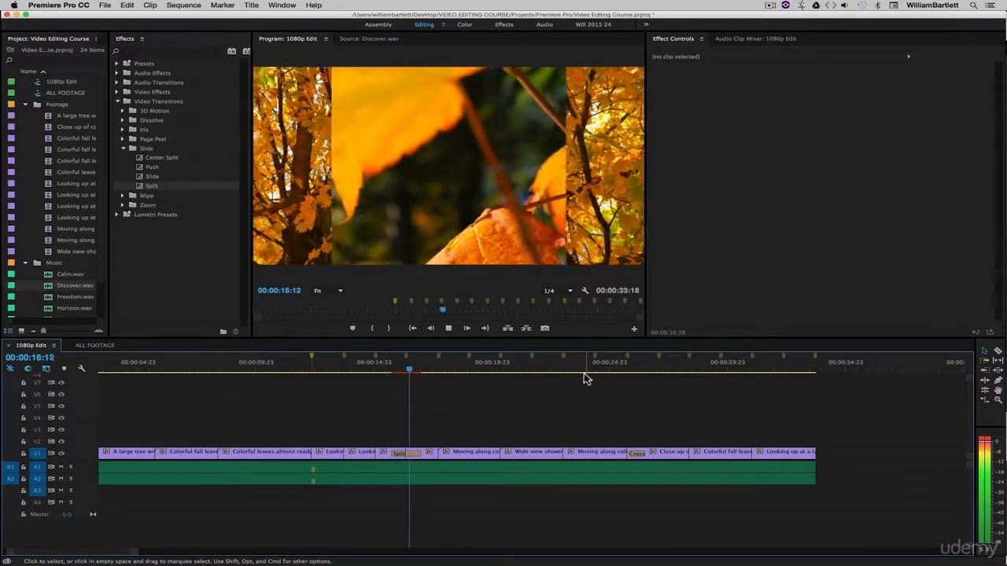
key(space)
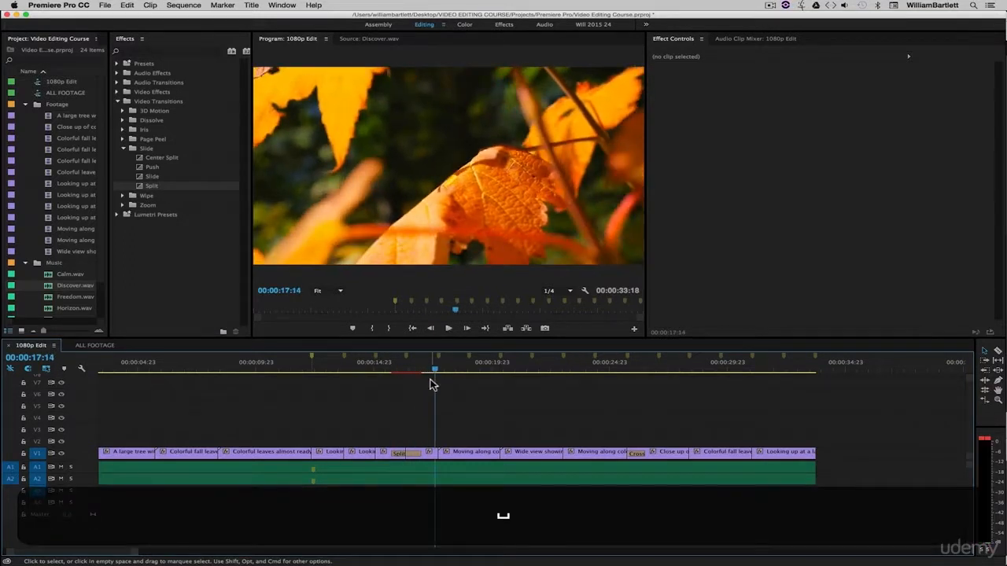
click(381, 369)
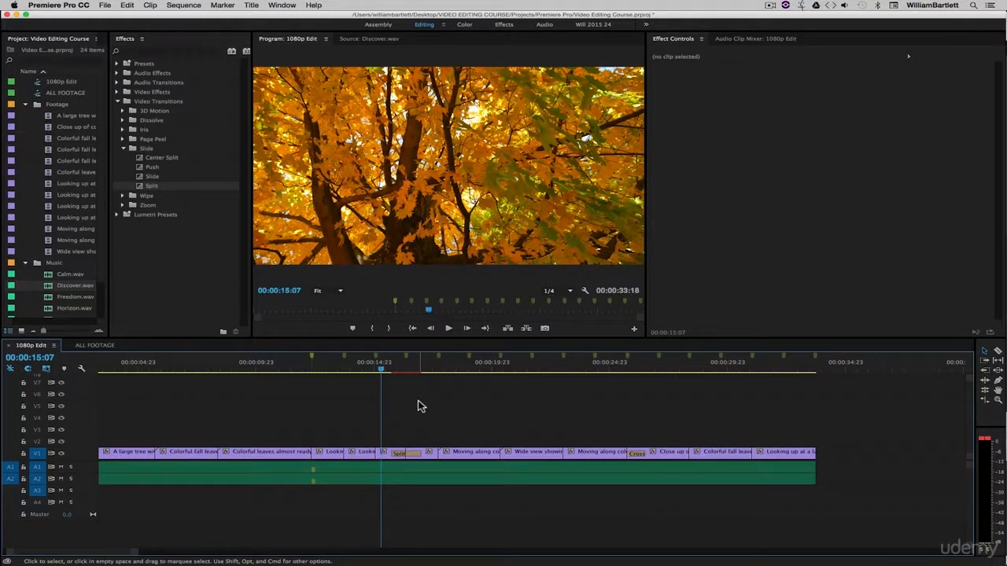
drag(440, 370, 388, 369)
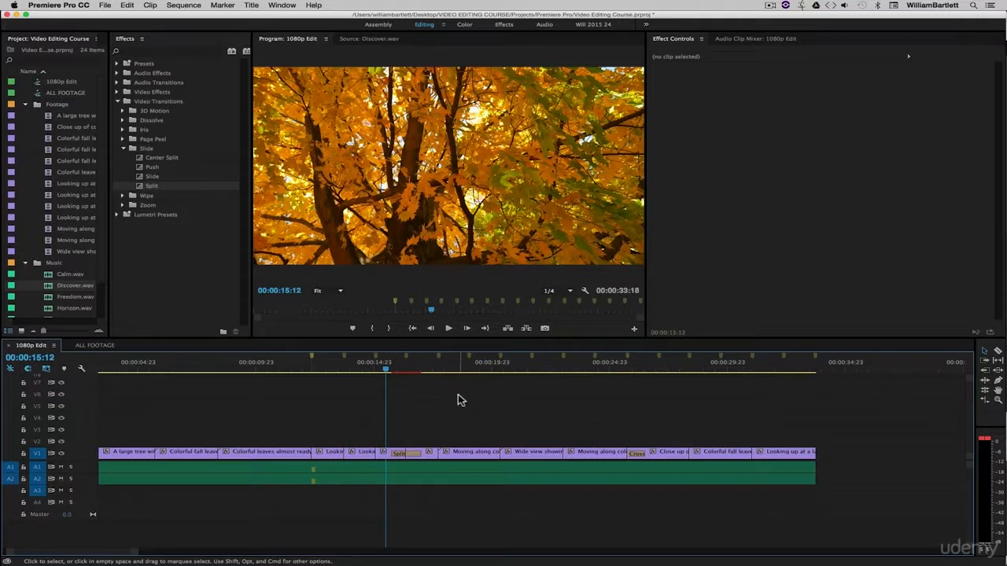
mouse_move(847, 415)
mouse_down()
mouse_move(417, 428)
mouse_move(108, 464)
mouse_up()
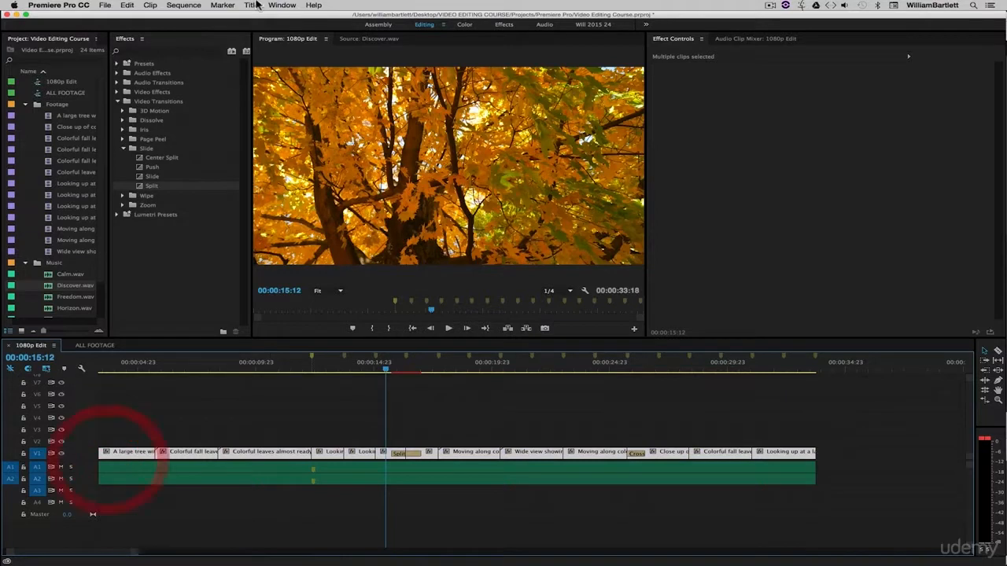
click(194, 5)
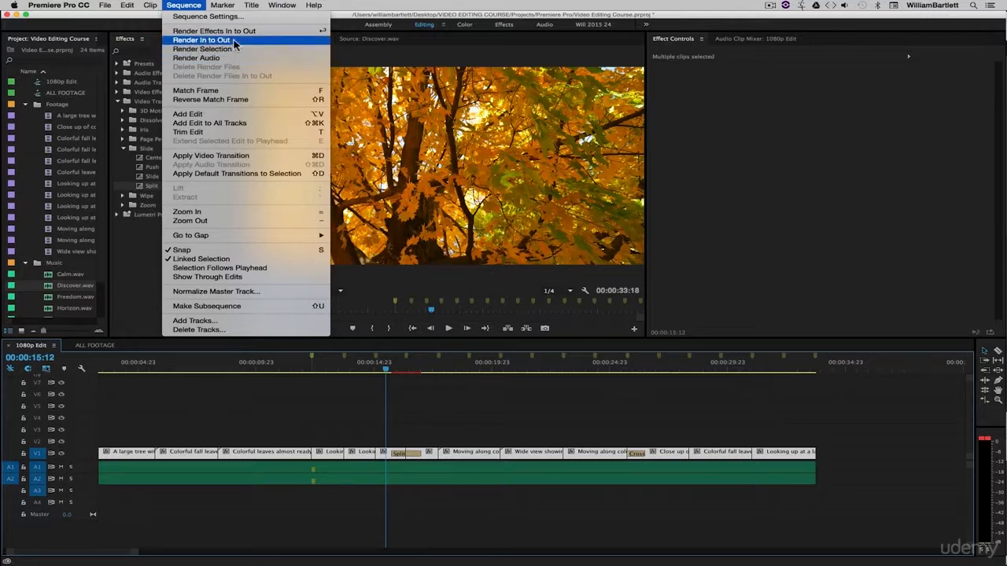
click(454, 382)
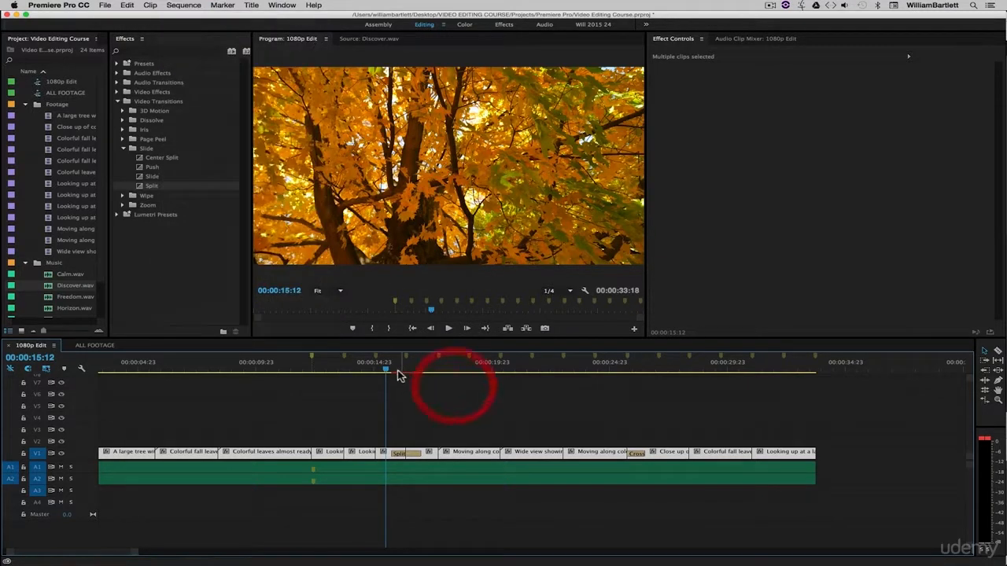
Step: Mark an In point at 00:00:15:12 and an Out point at 00:00:17:03 around the Split transition, and render In to Out
click(388, 369)
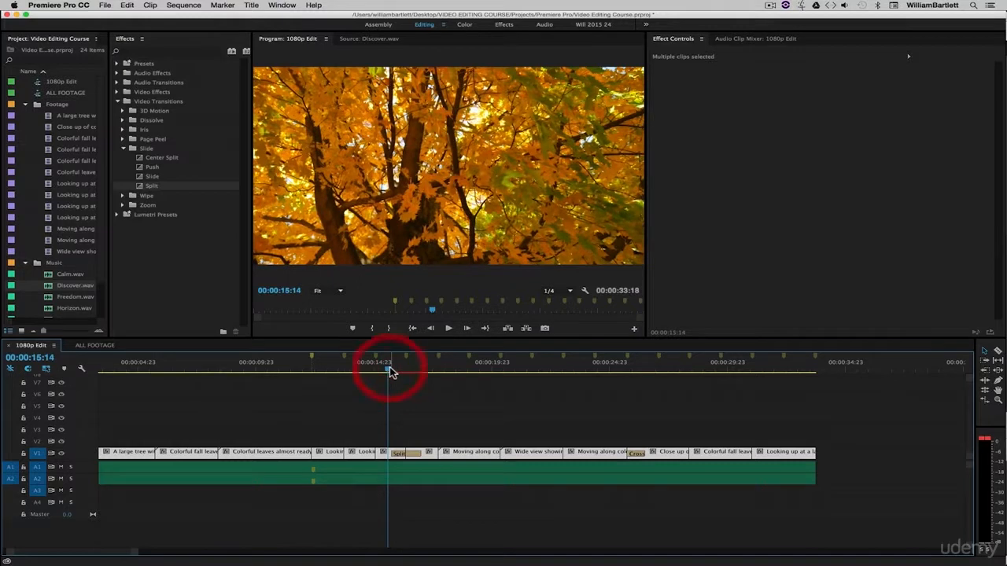
click(386, 370)
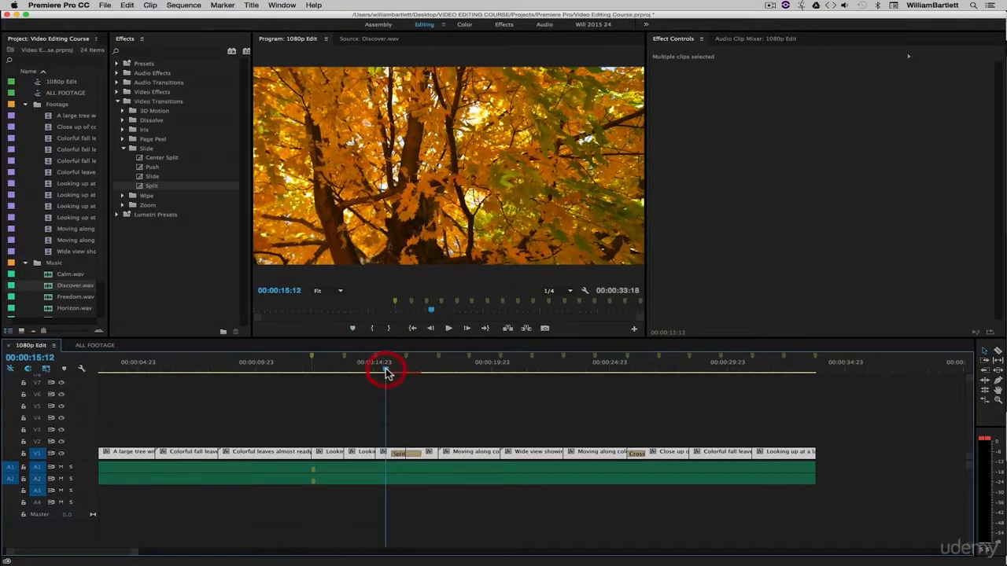
click(425, 371)
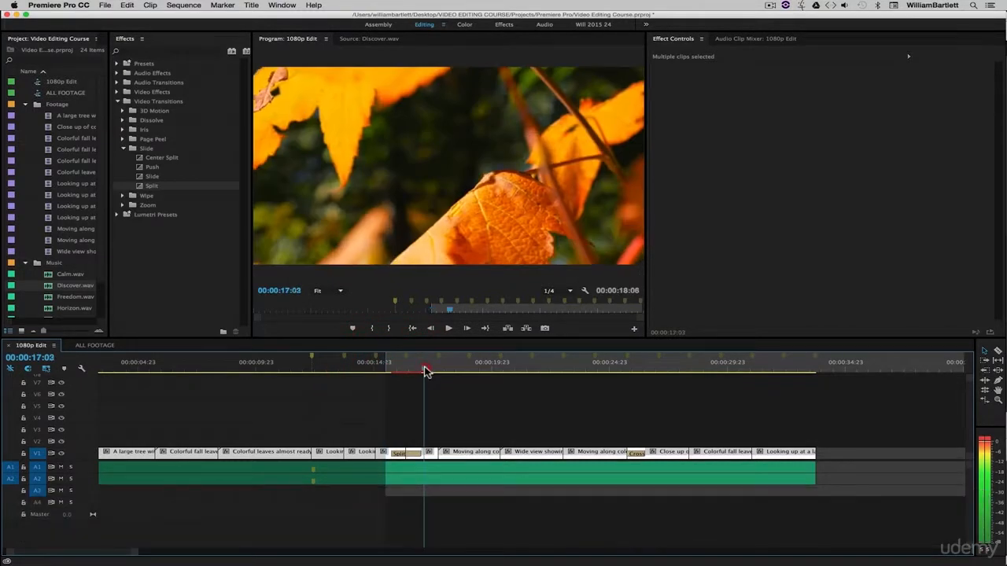
key(o)
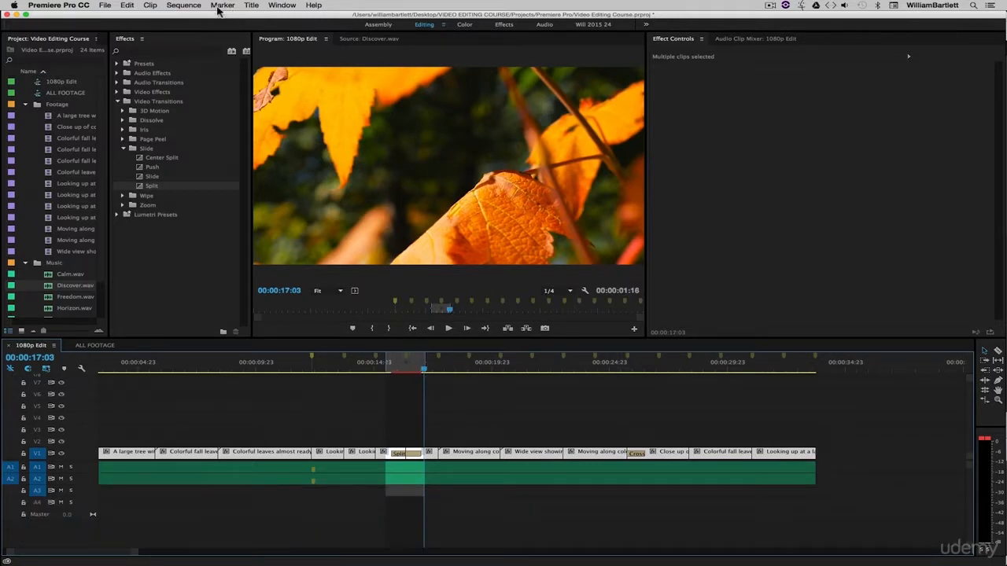
click(183, 4)
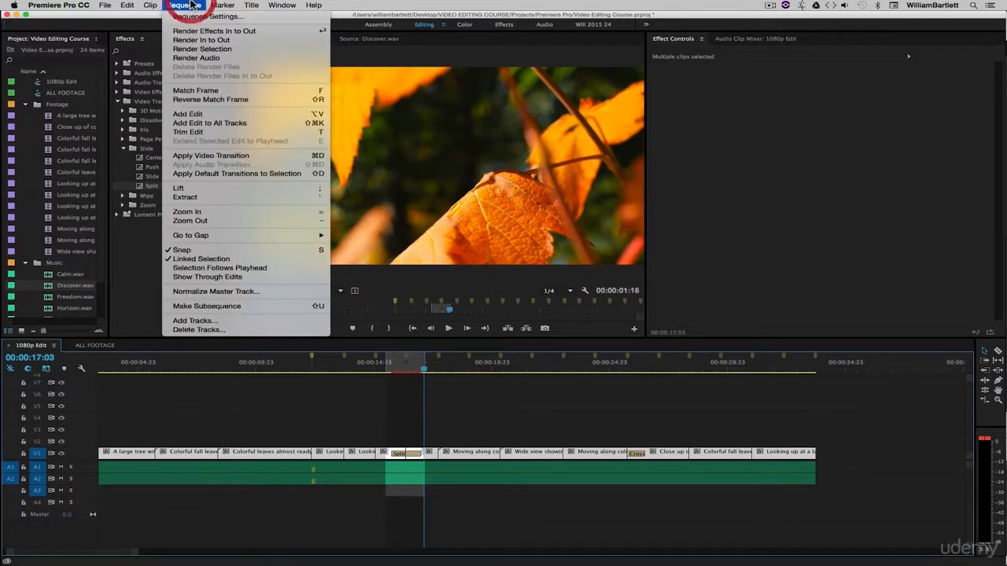
click(226, 41)
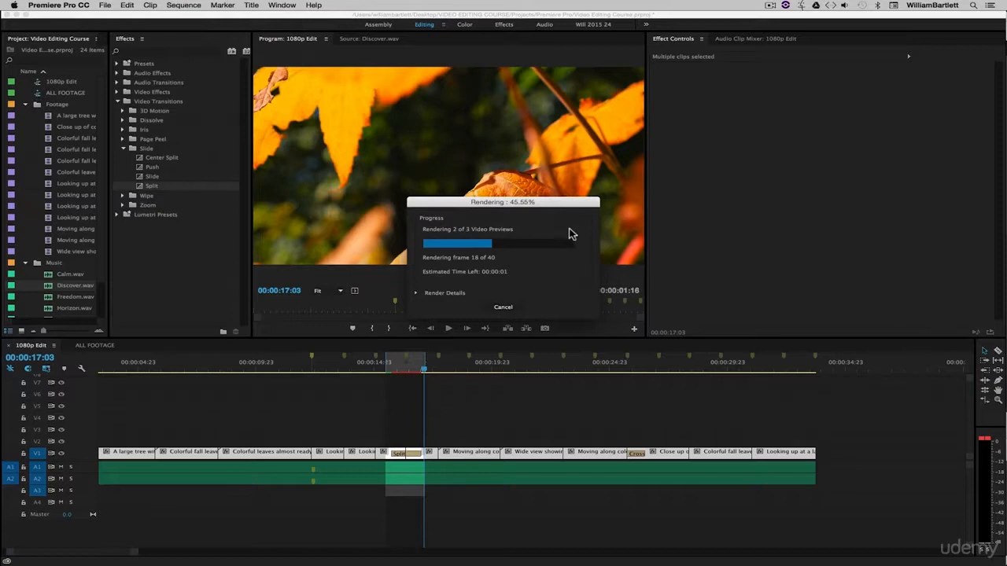
click(414, 295)
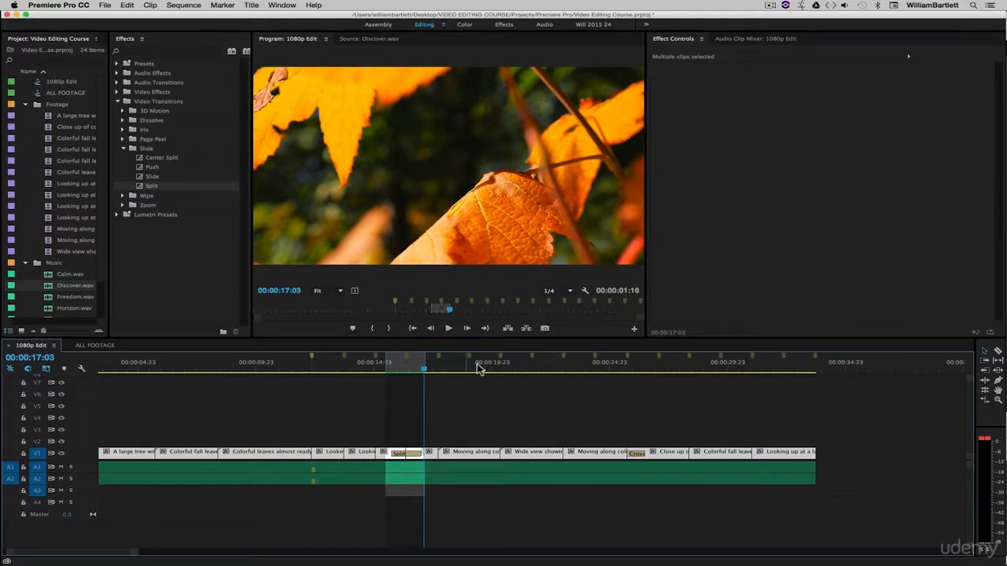
Step: Play back the rendered Split transition from shortly before the In point
click(370, 364)
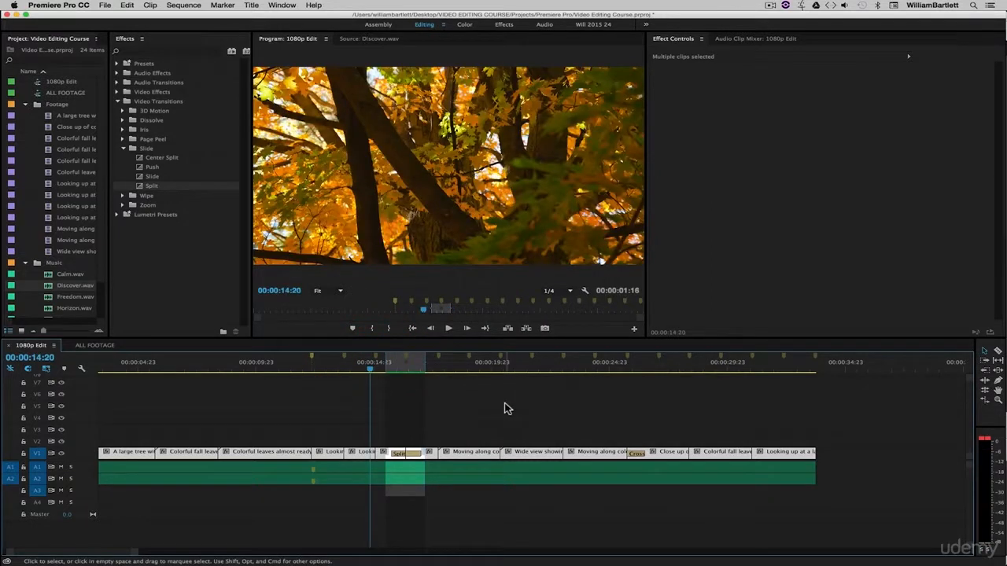
key(space)
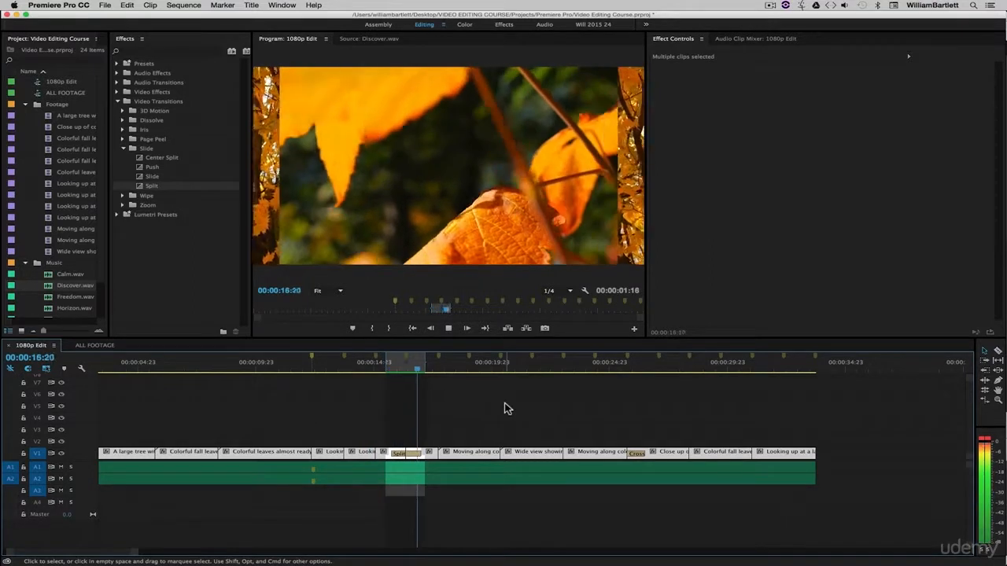
key(space)
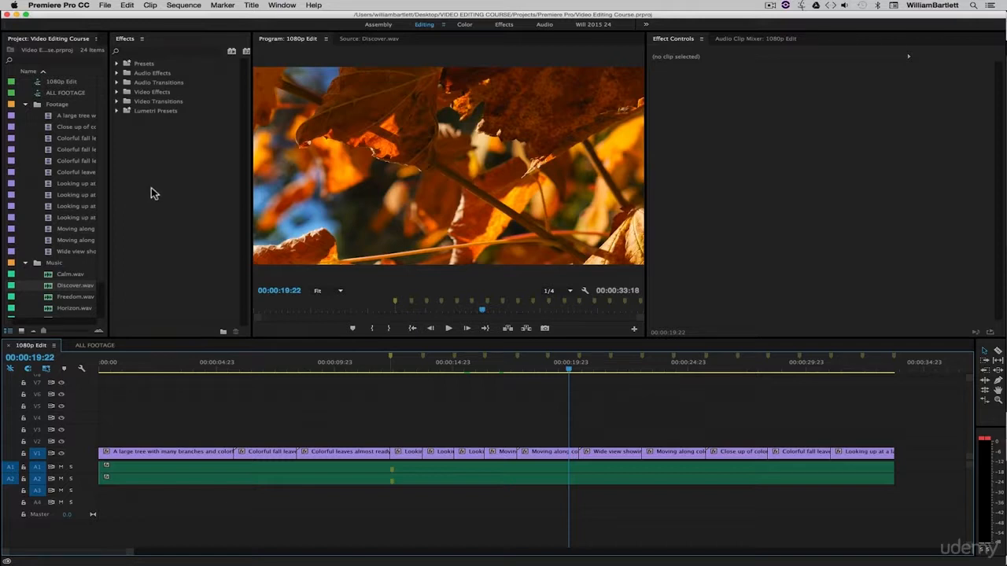
Step: Widen the project item list and collapse the Footage and Music bins
drag(108, 175, 234, 173)
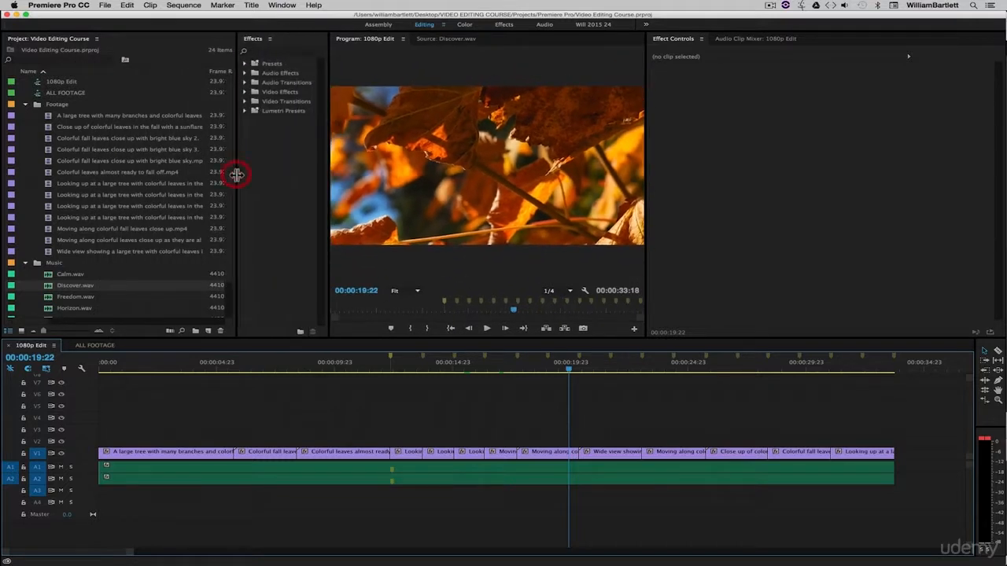
click(25, 105)
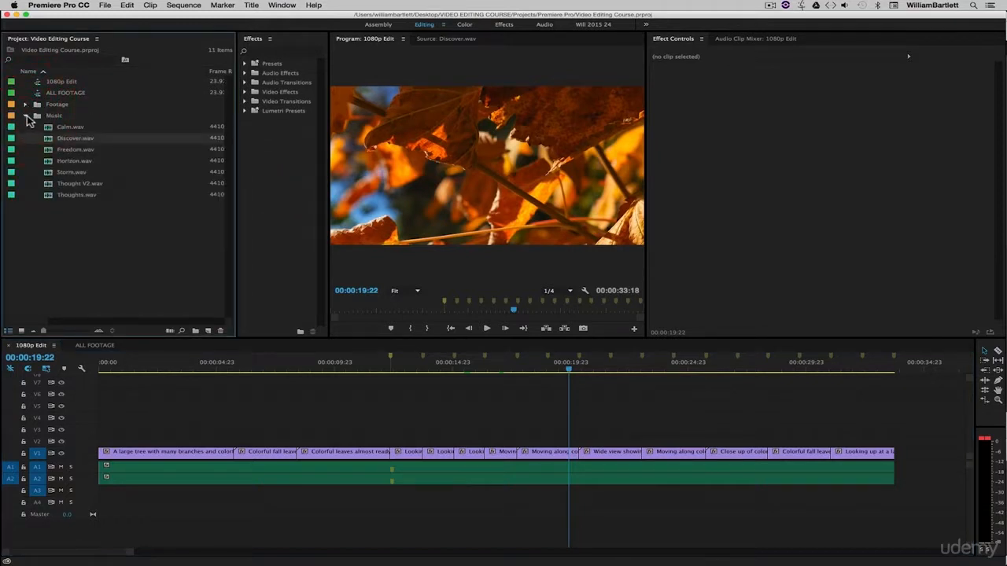
click(28, 118)
Step: Create two new top-level bins in the project named Titles and Sequences
click(195, 331)
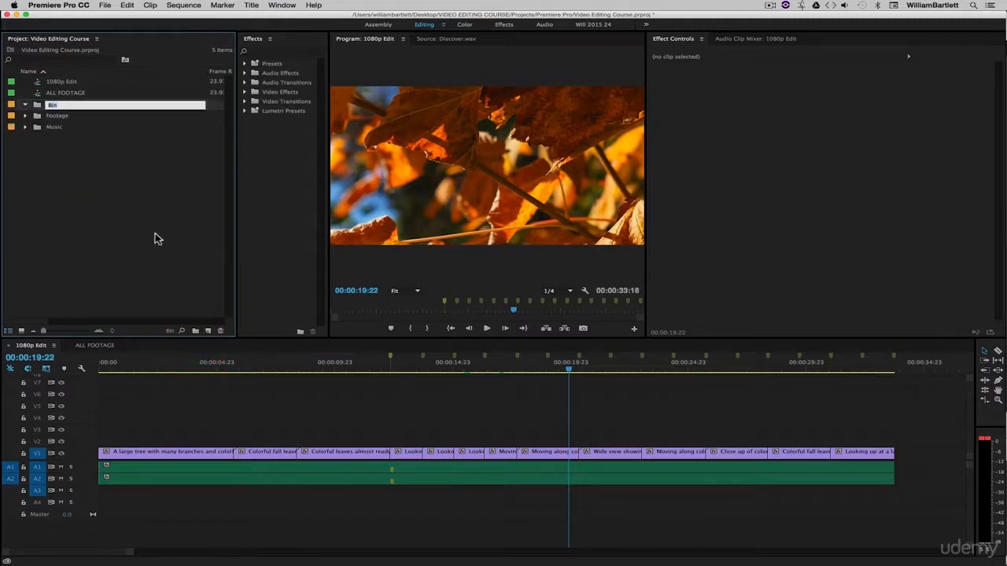
text(Titles)
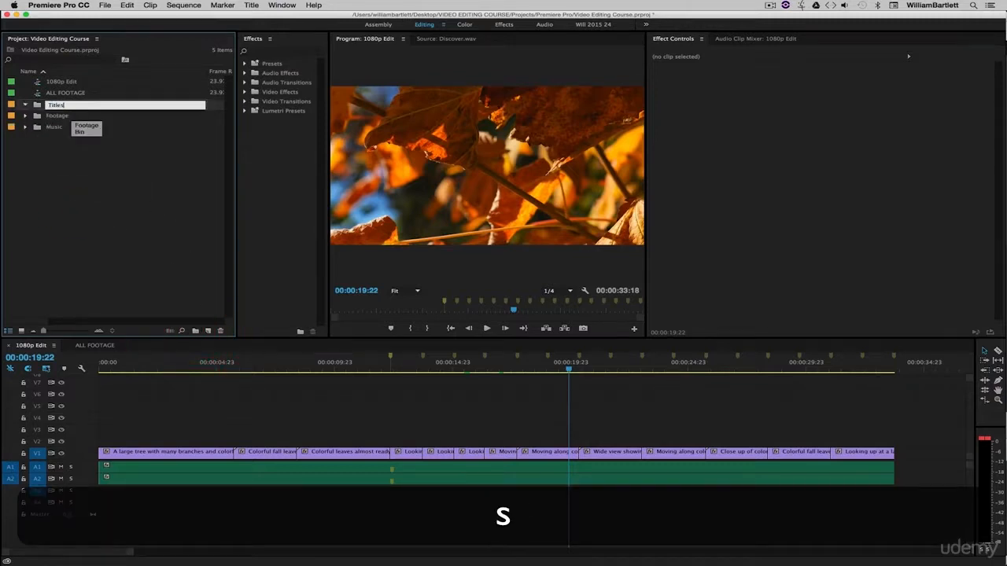
click(84, 203)
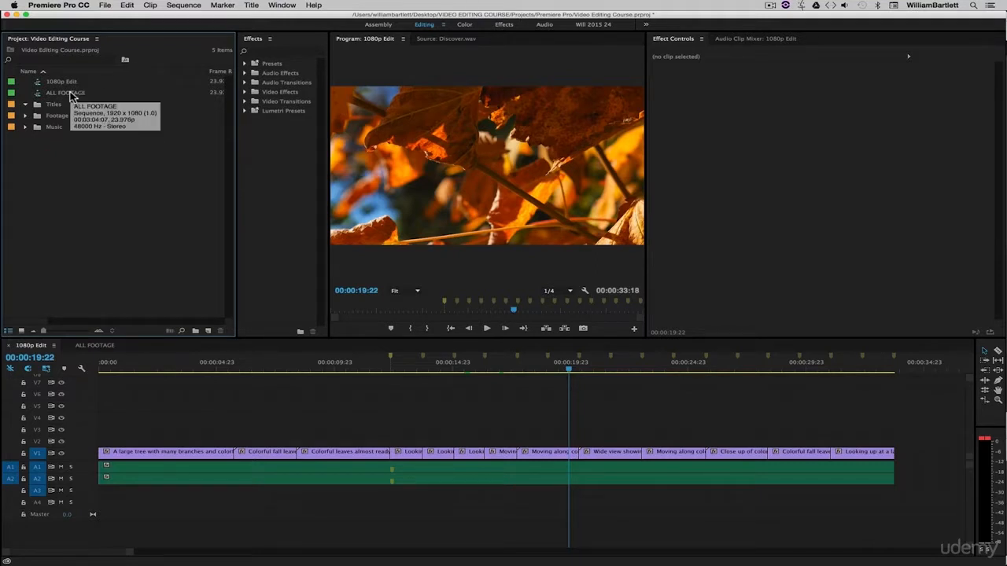
click(195, 330)
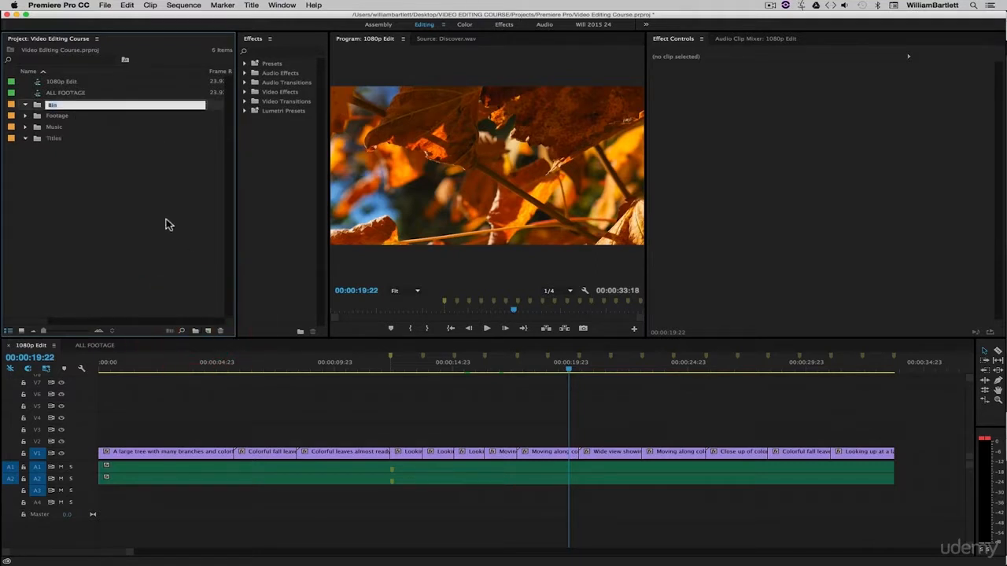
text(Sequences)
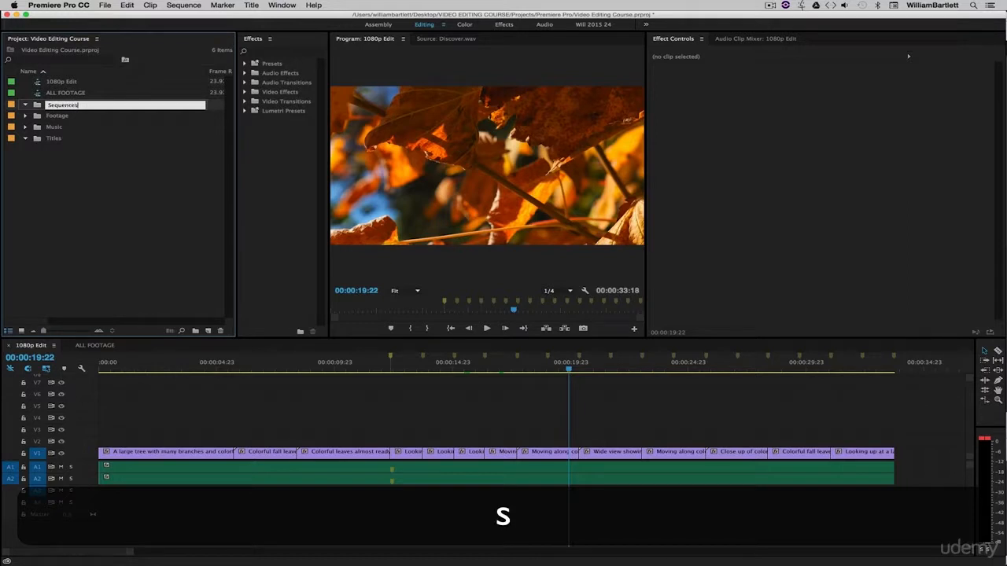
click(194, 213)
Step: Move the ALL FOOTAGE and 1080p Edit sequences into the Sequences bin and collapse the open bins
click(91, 94)
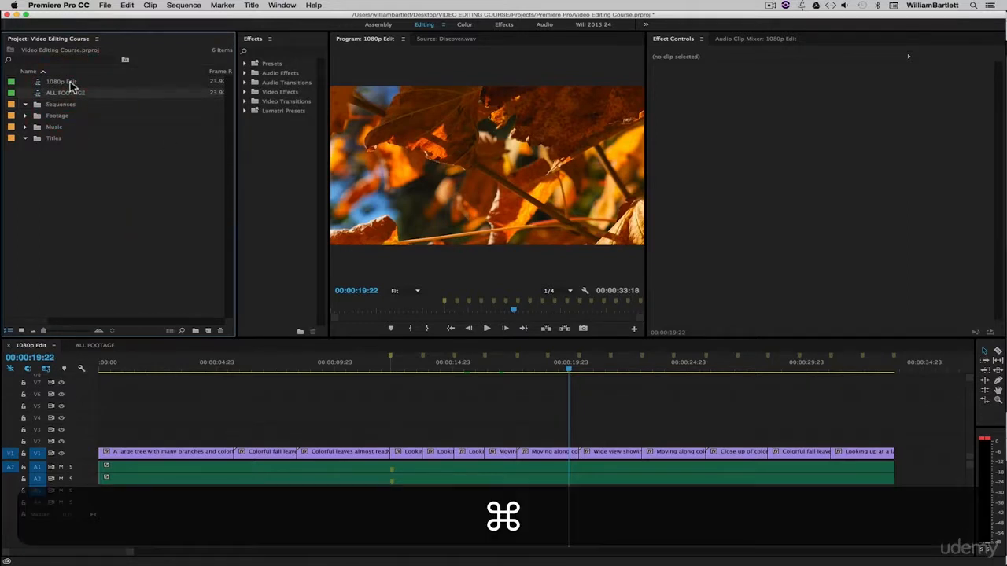
super+click(71, 85)
drag(54, 103, 56, 105)
click(25, 82)
click(87, 169)
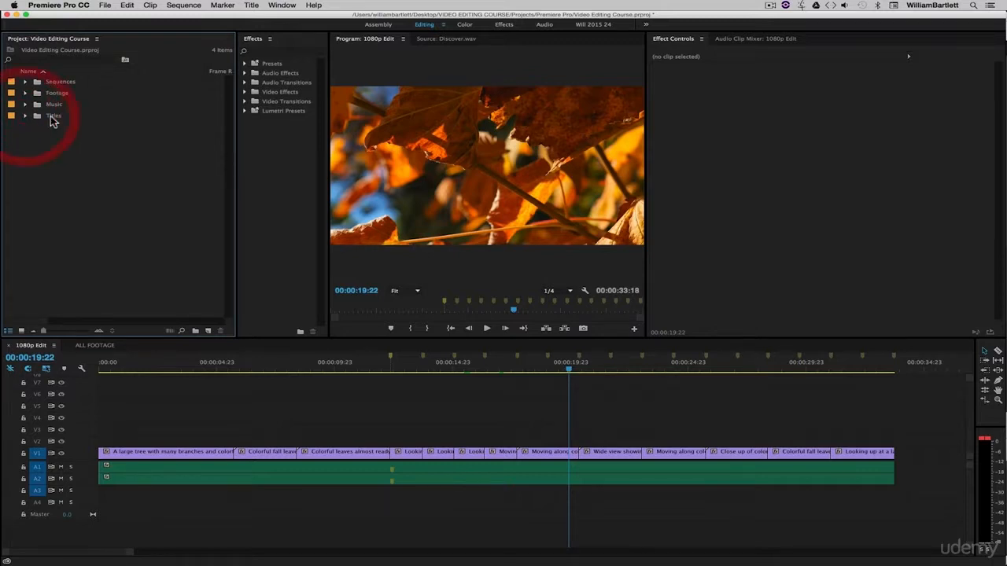
click(58, 143)
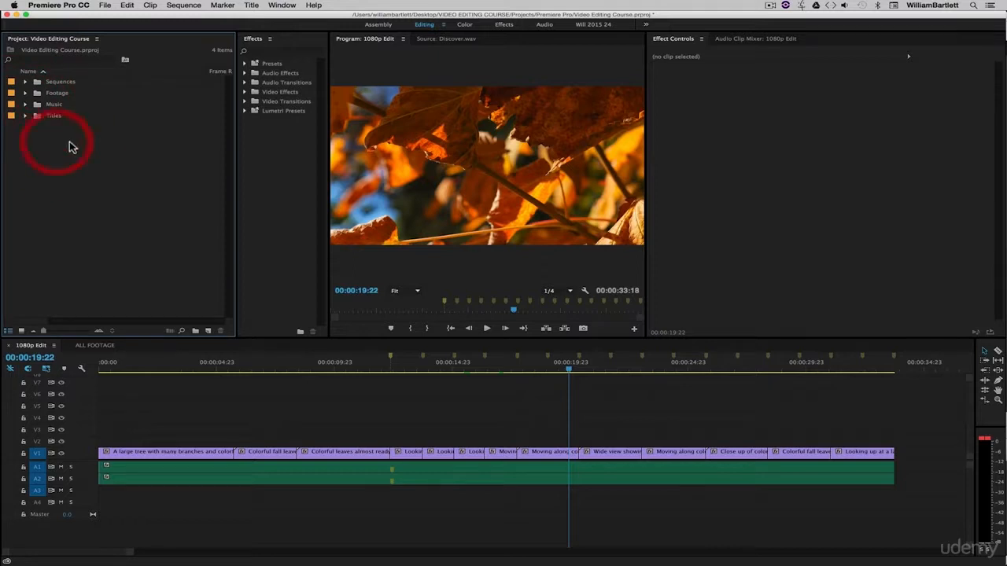
Step: Create a default still title named Intro Title, keeping the proposed video settings
click(251, 6)
mouse_move(276, 35)
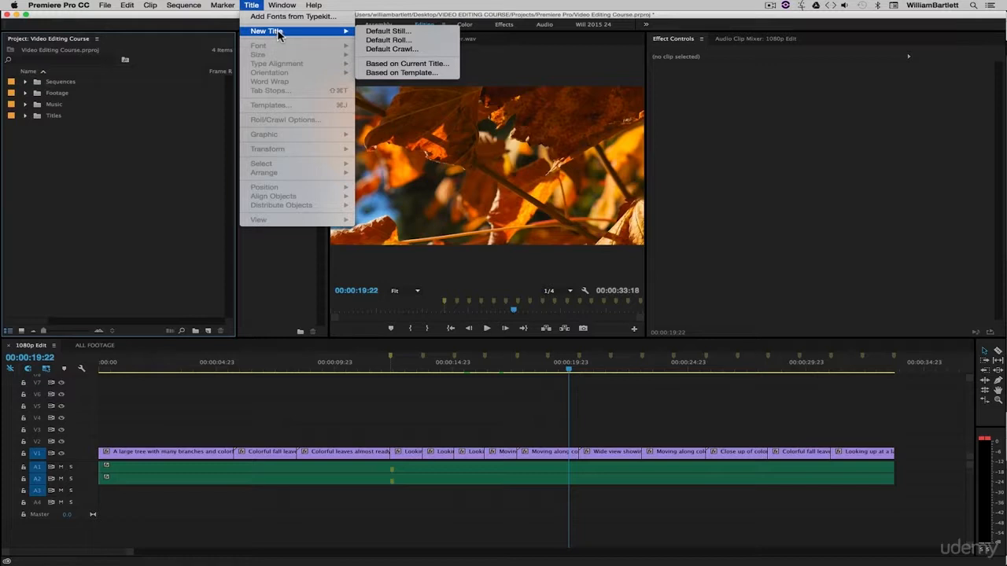
click(389, 33)
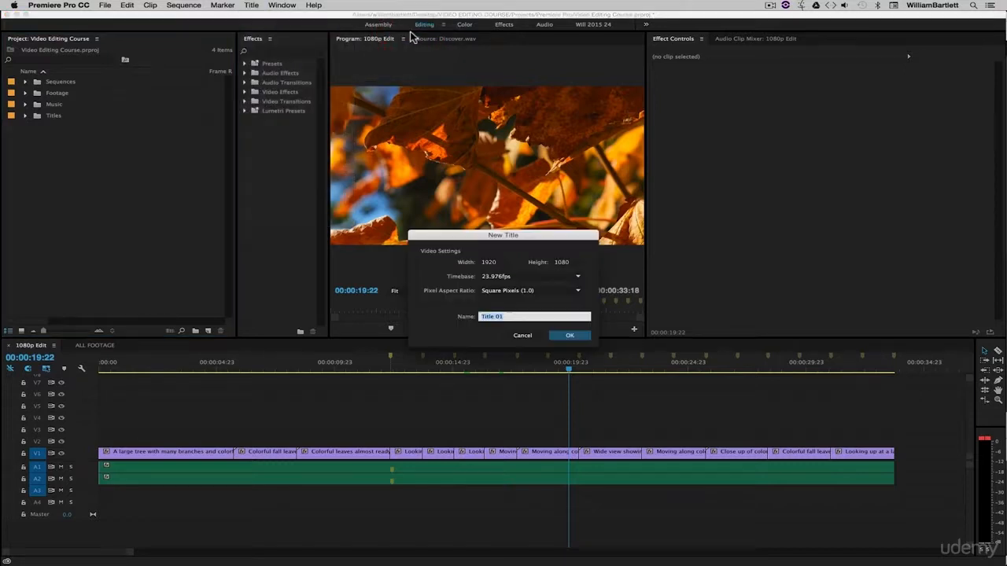
drag(540, 238, 513, 201)
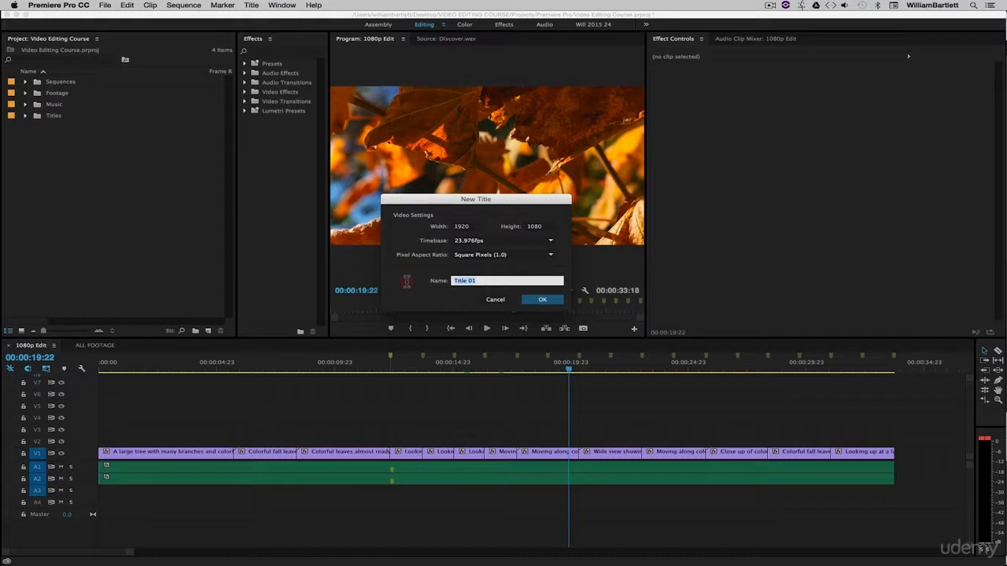
key(BackSpace)
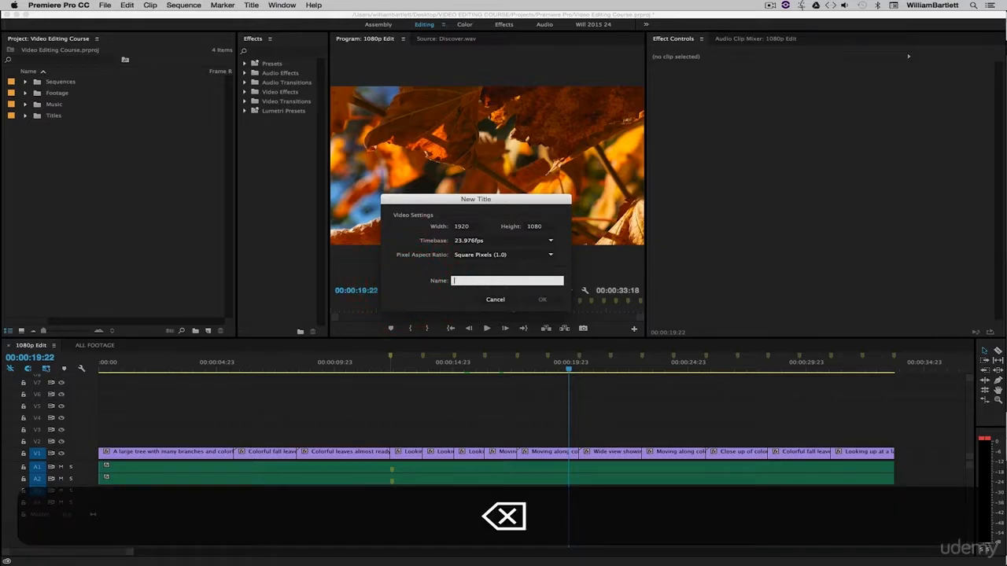
text(Intro Tit)
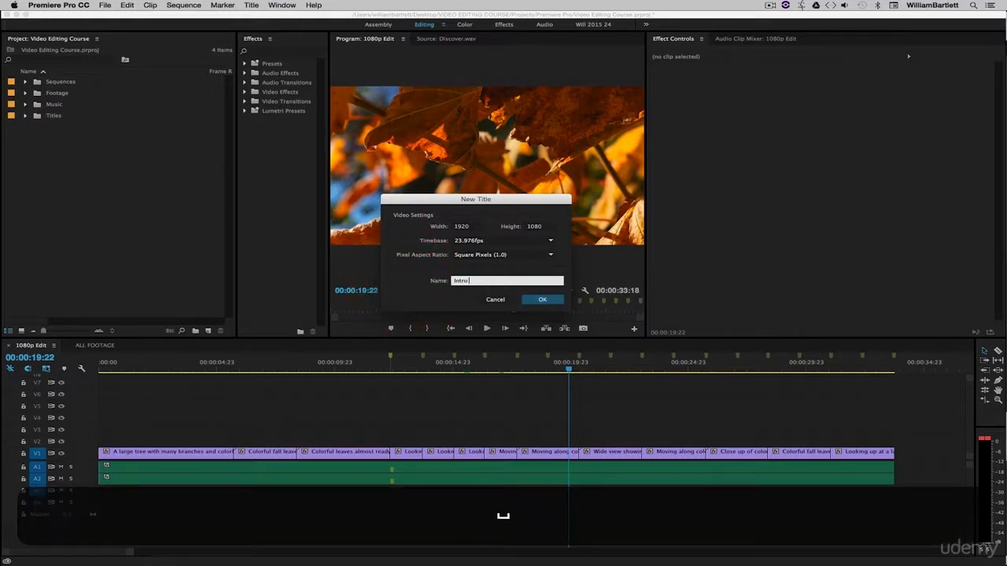
text(le)
click(541, 299)
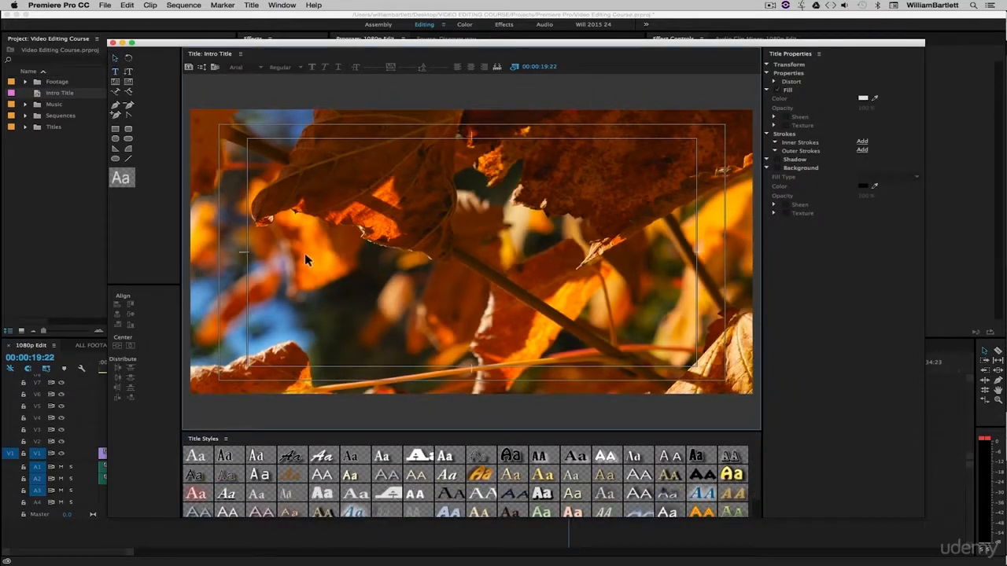
Step: Add the text "Fall 2015" to the Intro Title and select it as an object
click(116, 71)
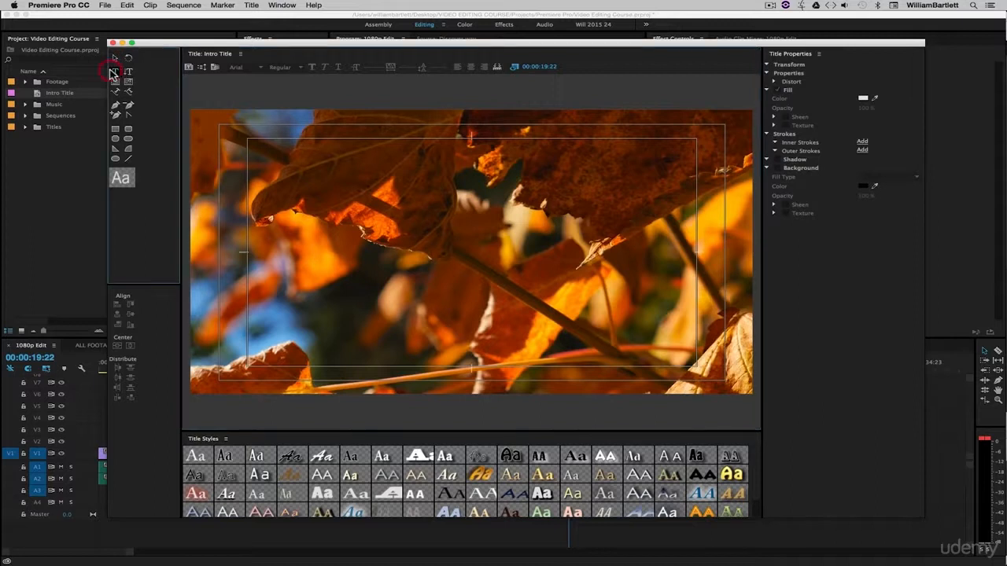
click(317, 271)
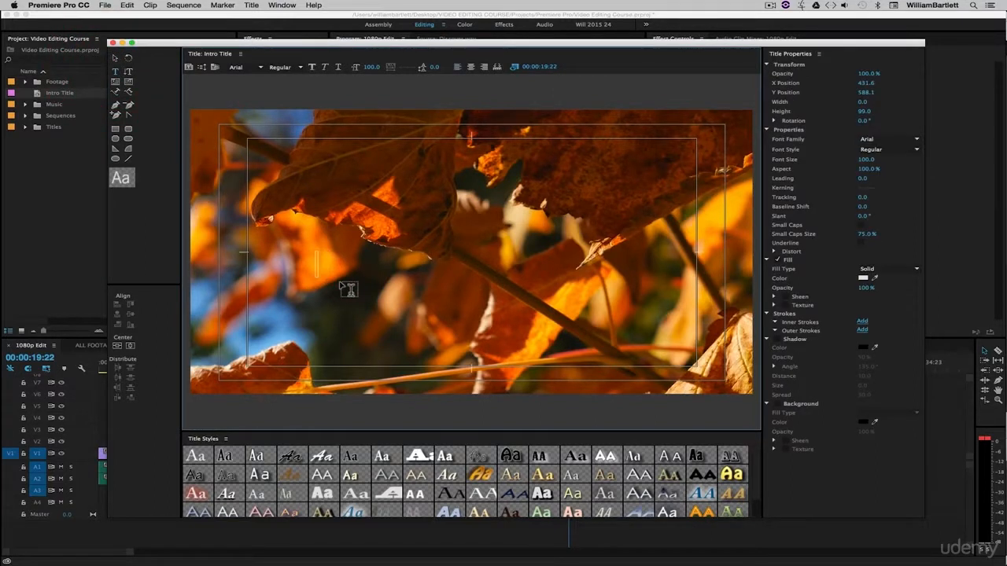
text(Fall 2015)
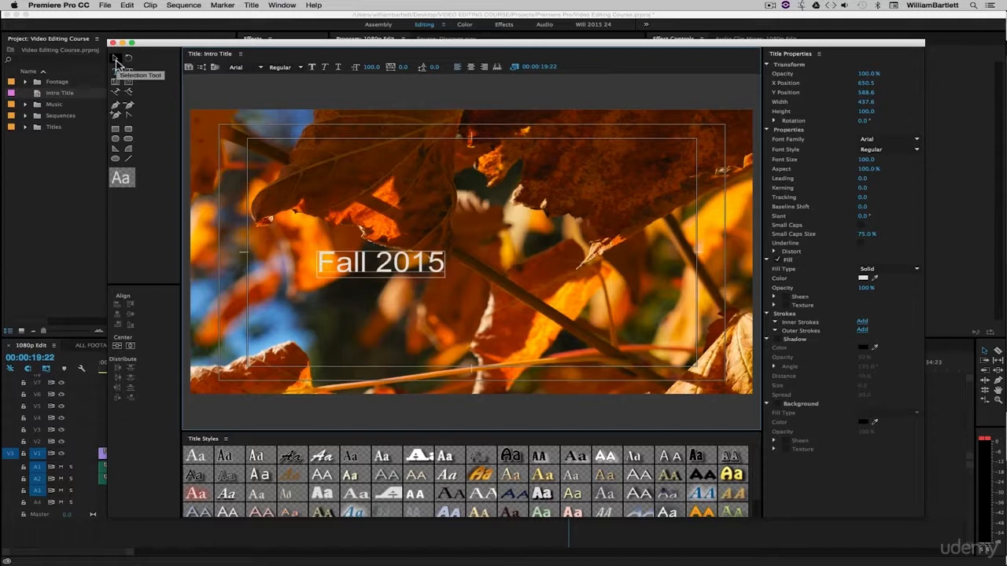
click(115, 59)
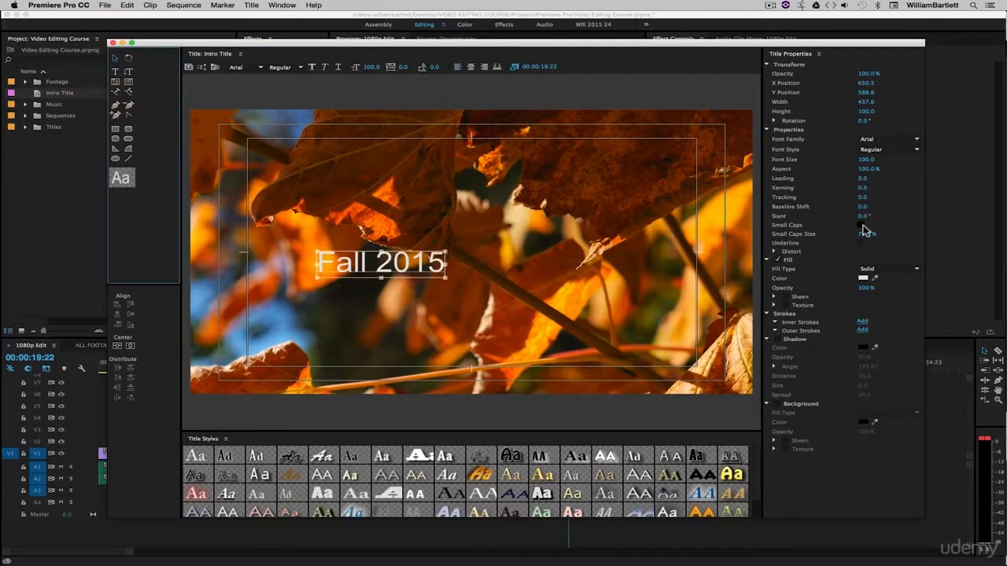
Step: Set the Fall 2015 text to the Bold font style with a font size of 222
click(884, 149)
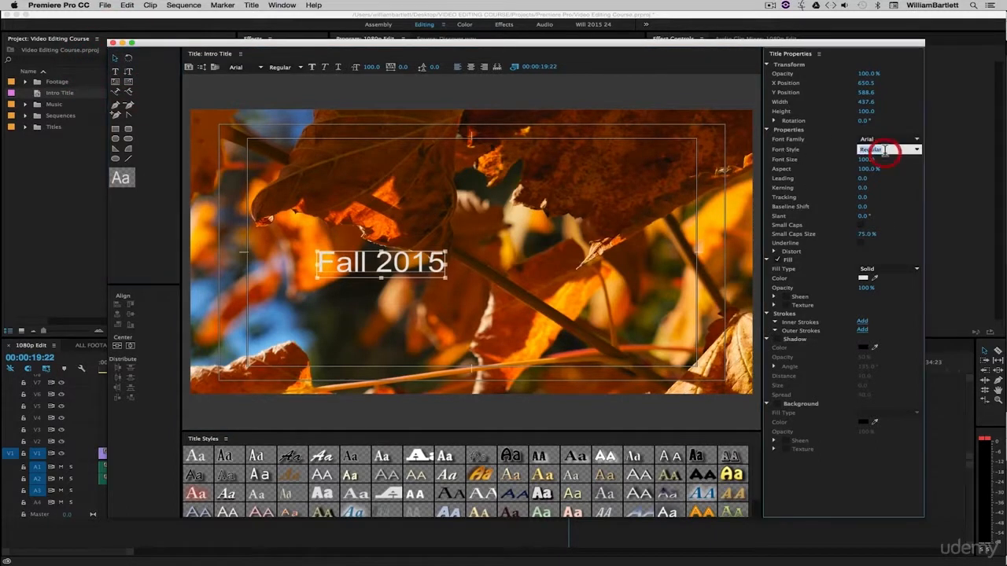
click(915, 149)
click(895, 160)
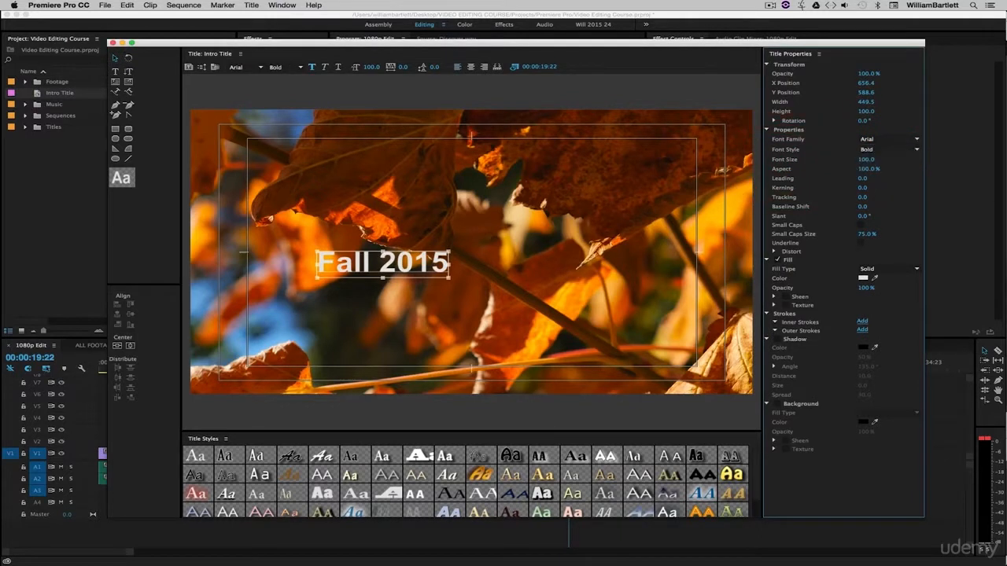
drag(866, 160, 929, 160)
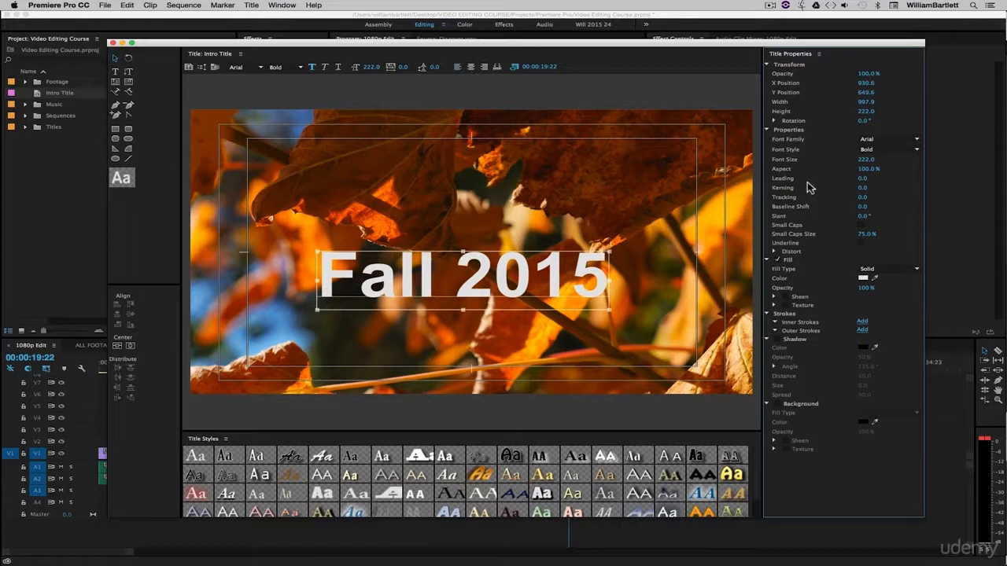
Step: Try a wider aspect on the Fall 2015 text and undo the change
drag(868, 168, 905, 168)
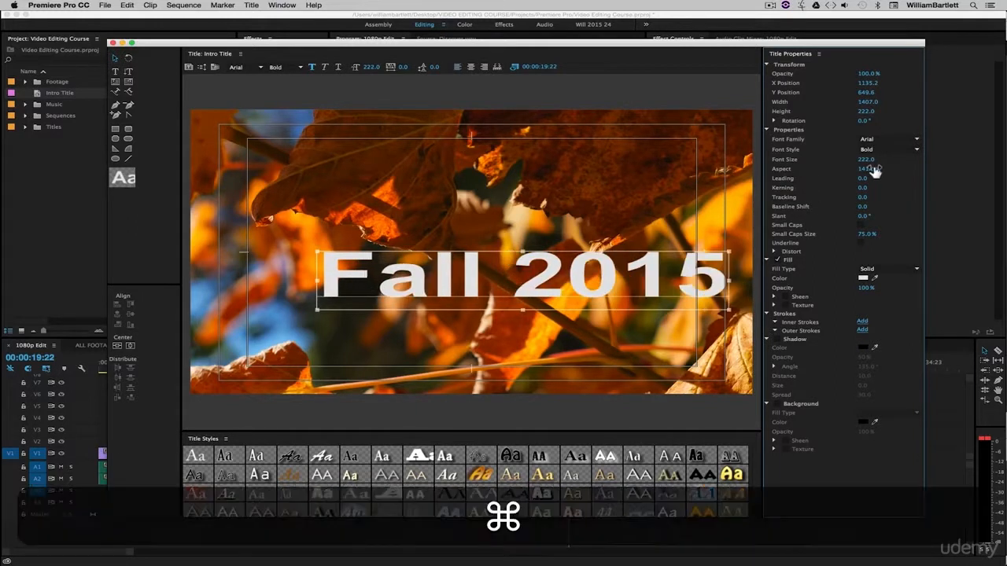
key(super+z)
Step: Try kerning and tracking of 19 on the Fall 2015 text, and switch small caps on and off
mouse_move(863, 189)
mouse_down()
mouse_move(897, 188)
mouse_move(877, 197)
mouse_up()
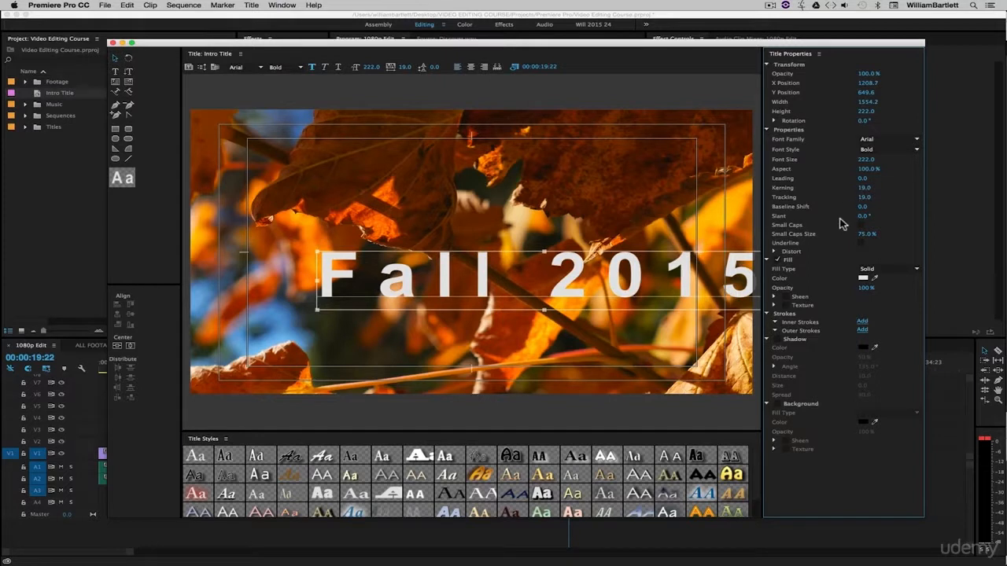
click(862, 226)
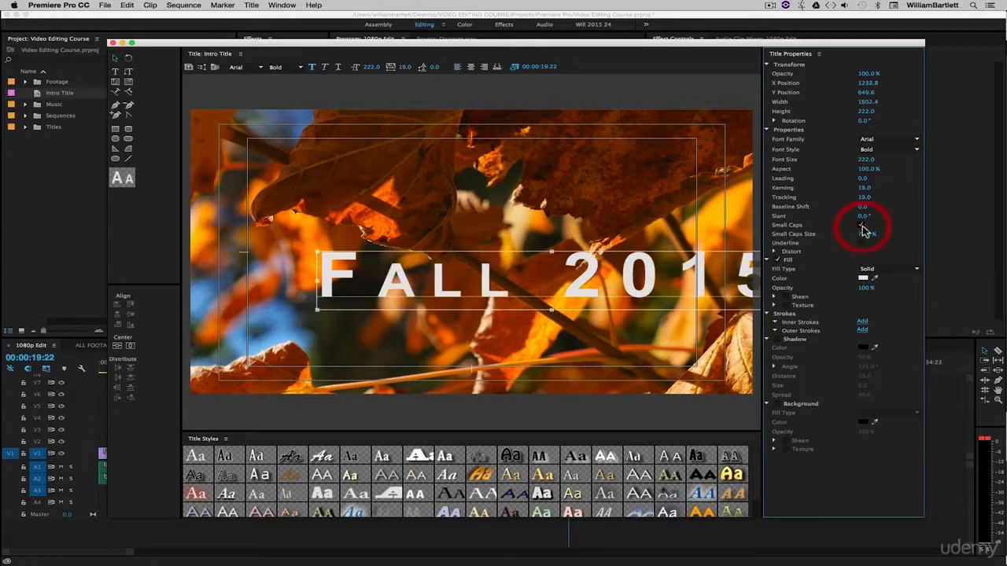
click(861, 225)
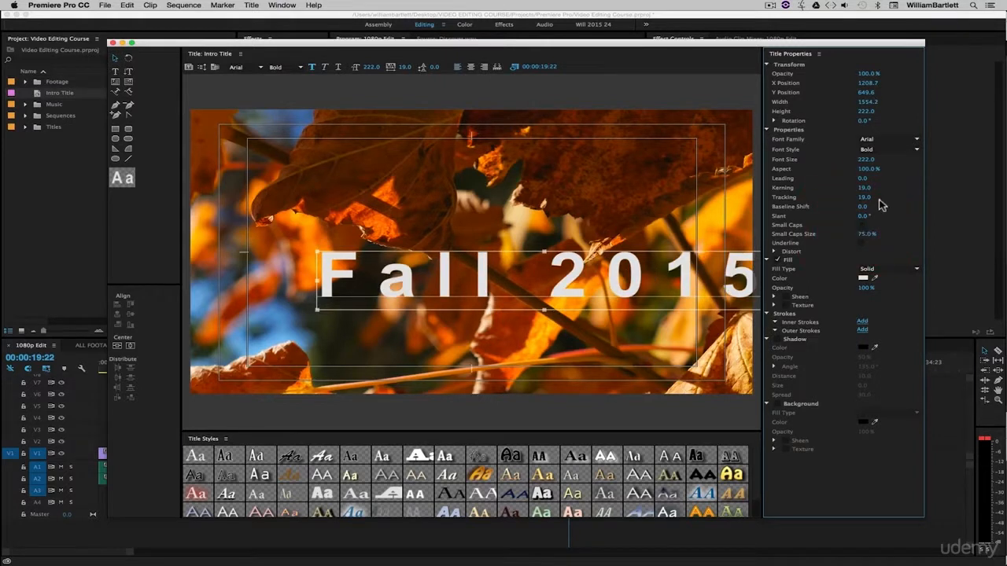
Step: Try a dark blue fill color on the Fall 2015 text
click(863, 277)
click(530, 218)
click(481, 191)
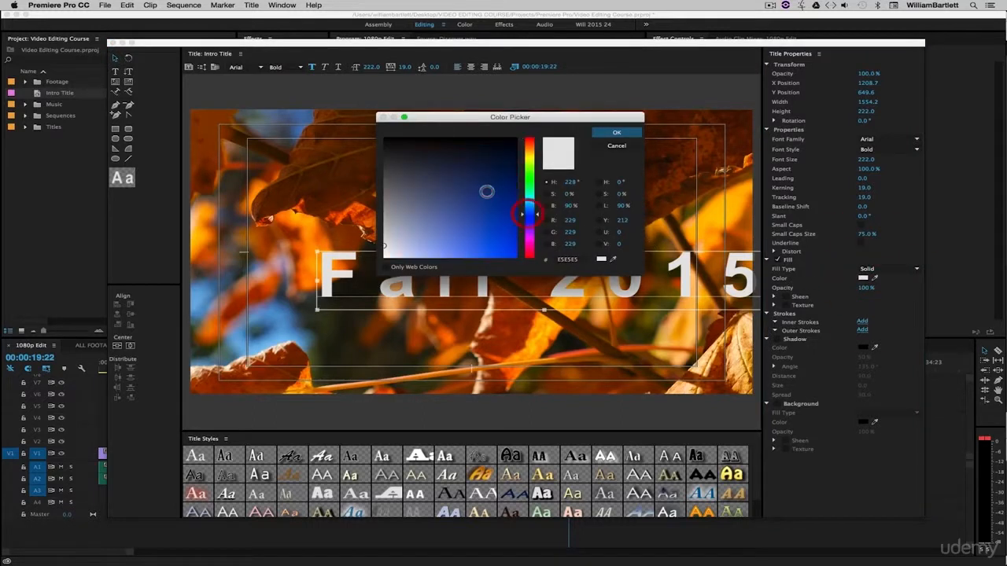
click(627, 132)
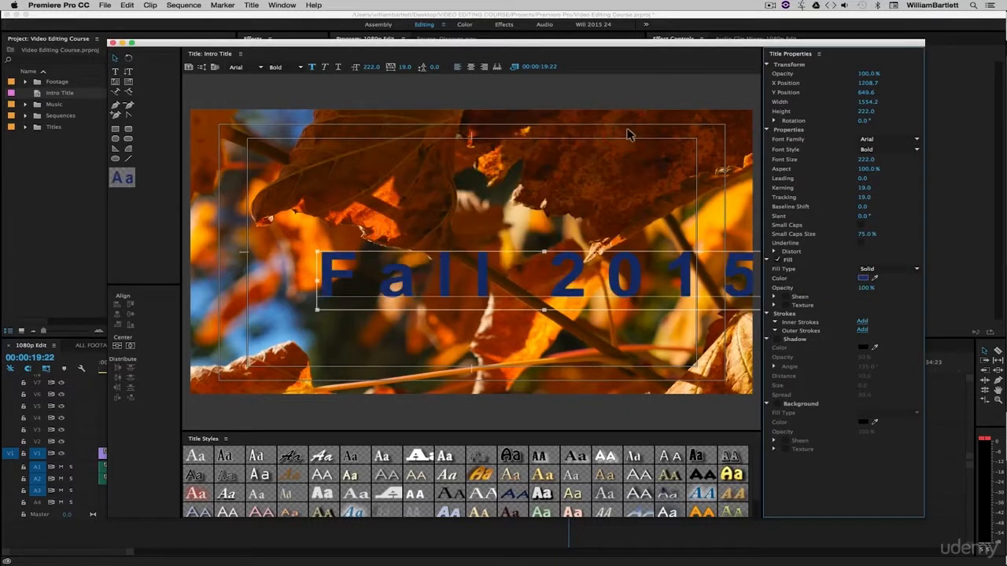
Step: Set the fill color of the Fall 2015 text to white
click(863, 277)
click(389, 236)
click(629, 132)
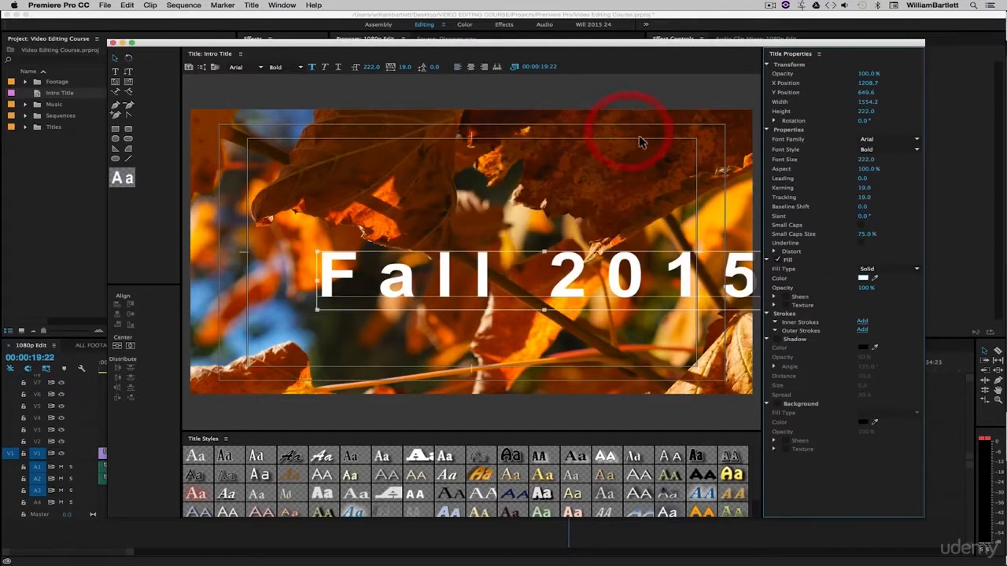
Step: Set both the kerning and the tracking of the Fall 2015 text to 0
click(865, 188)
text(0)
click(865, 197)
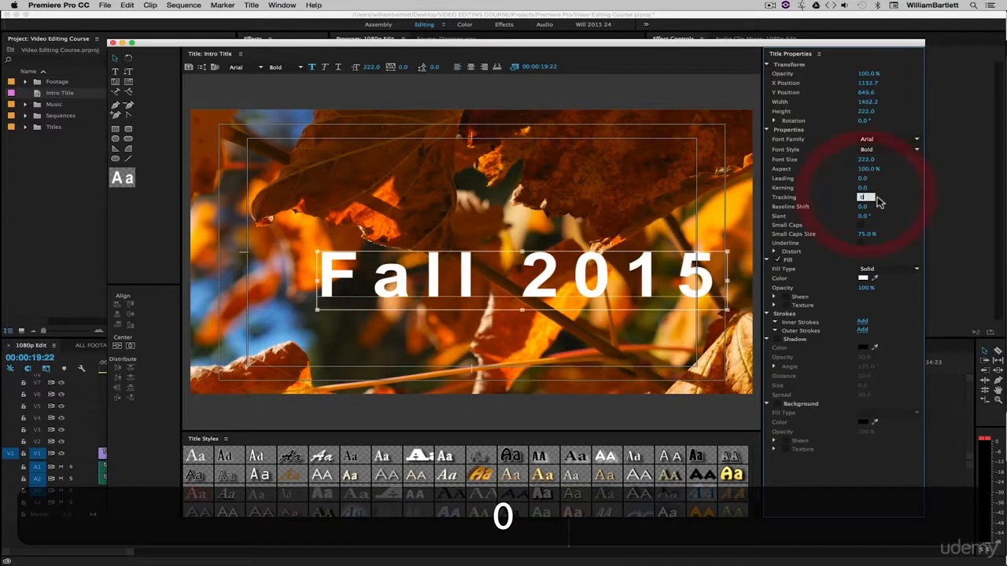
text(0)
click(894, 202)
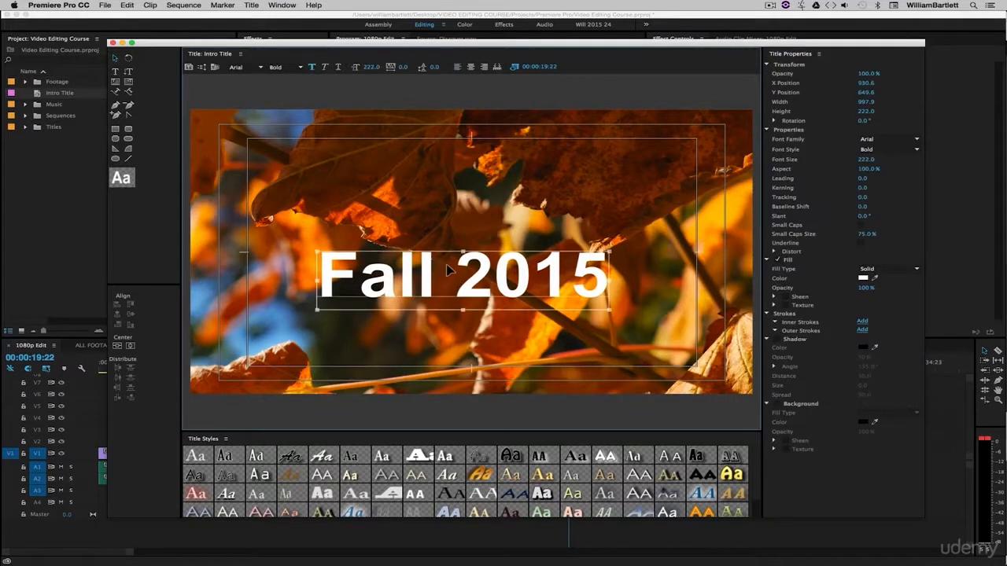
Step: Center the Fall 2015 text horizontally and vertically in the frame
drag(429, 273, 511, 366)
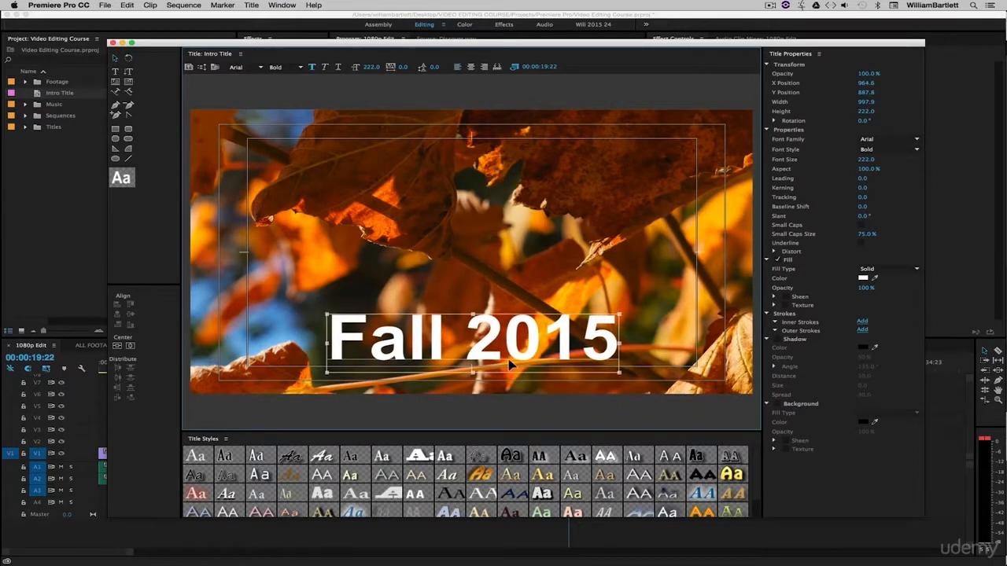
click(133, 347)
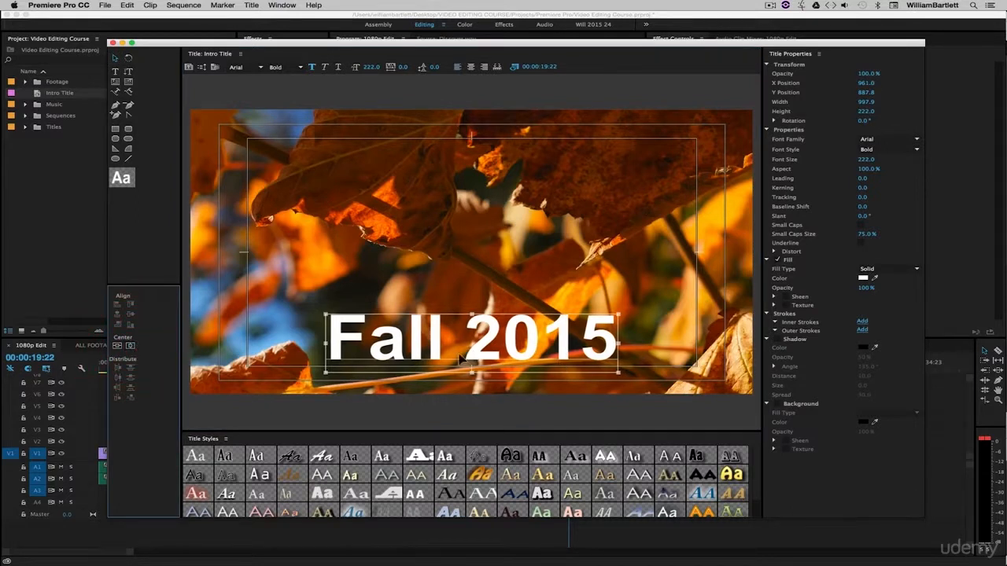
click(118, 349)
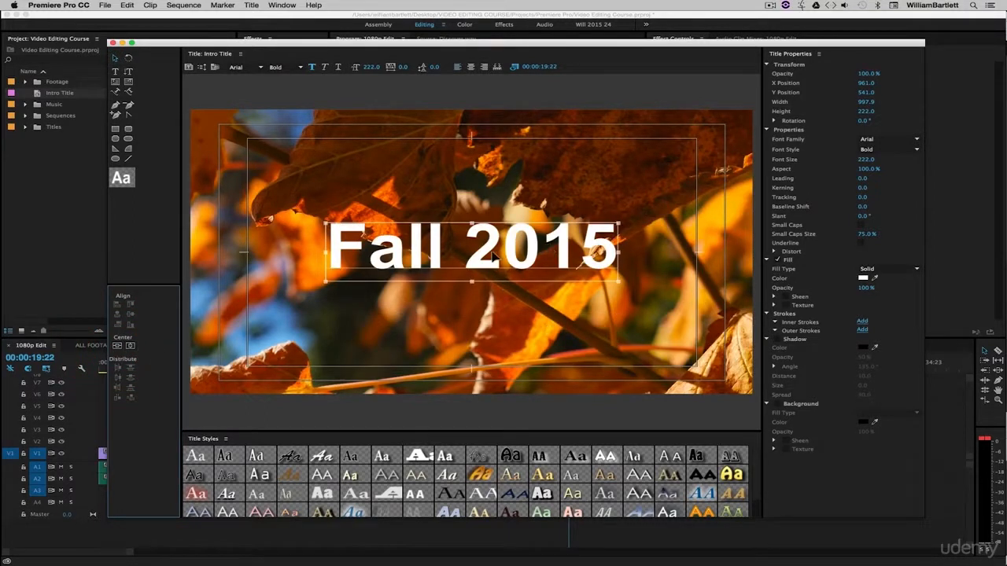
Step: Move the Fall 2015 text down to a Y position of about 894, keeping it horizontally centered, and deselect it
drag(494, 248, 493, 248)
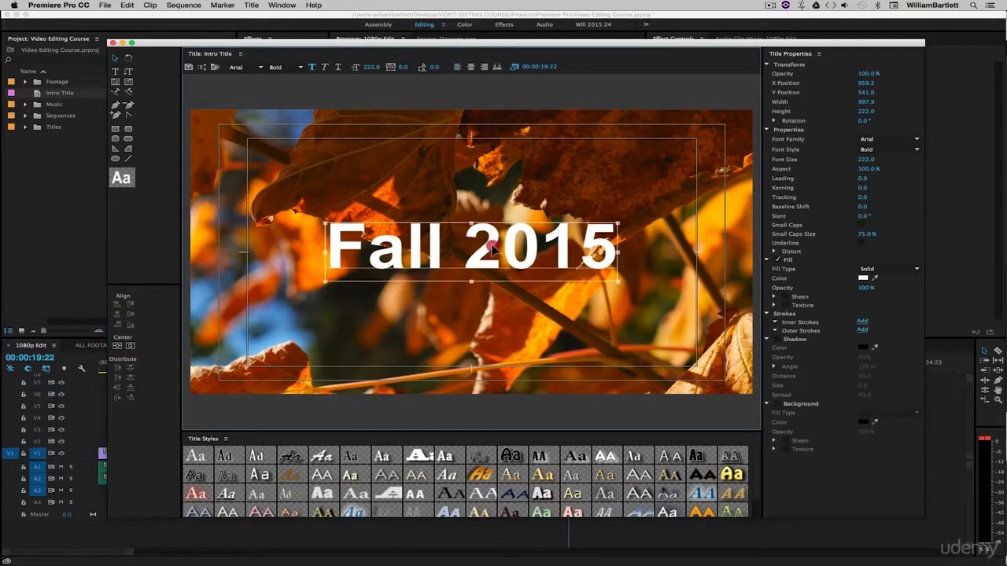
drag(490, 248, 464, 343)
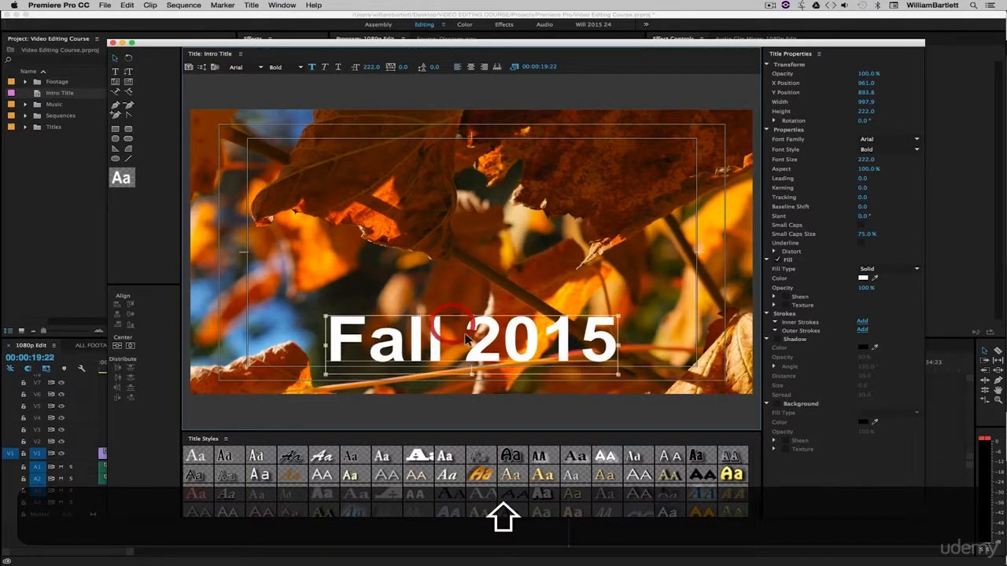
click(539, 237)
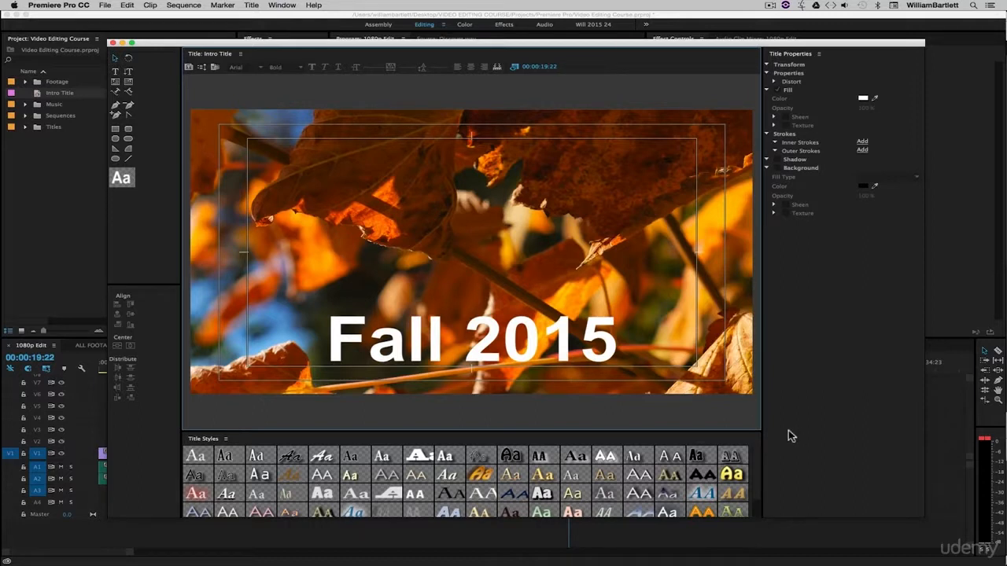
Step: Shrink the title editor window and compare the title with the background video hidden and shown
drag(916, 519, 822, 350)
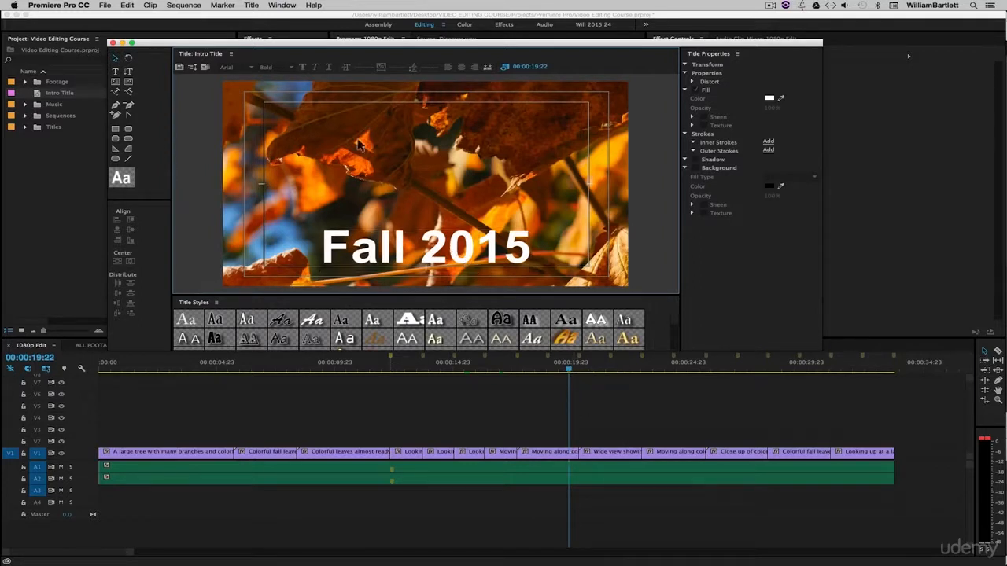
click(505, 67)
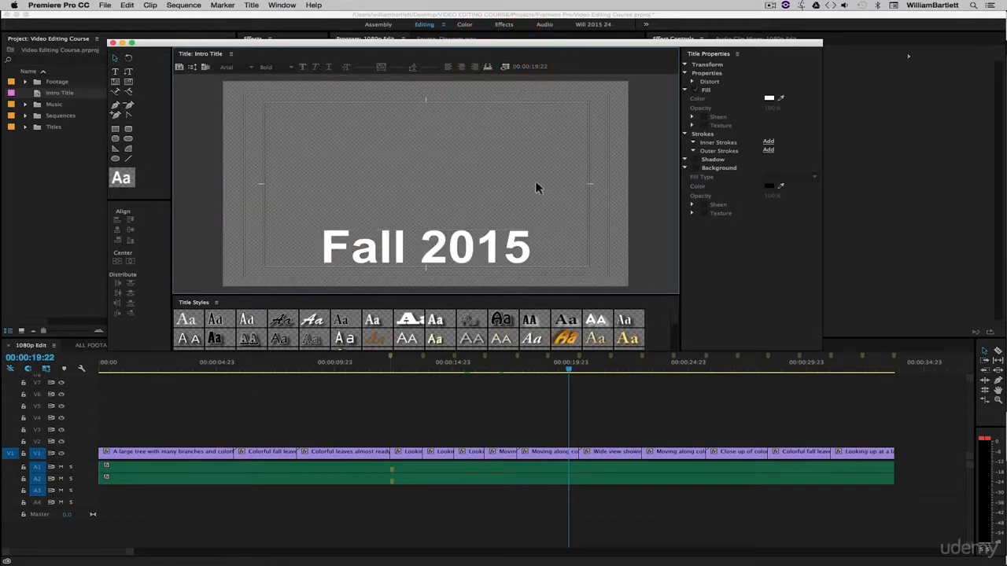
click(505, 67)
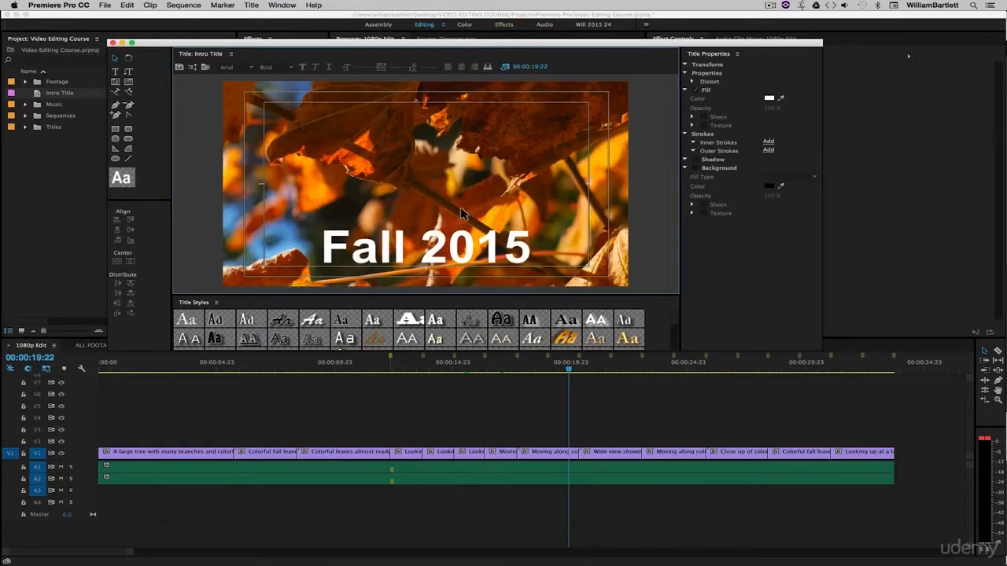
Step: Close the title editor and save the project
click(112, 43)
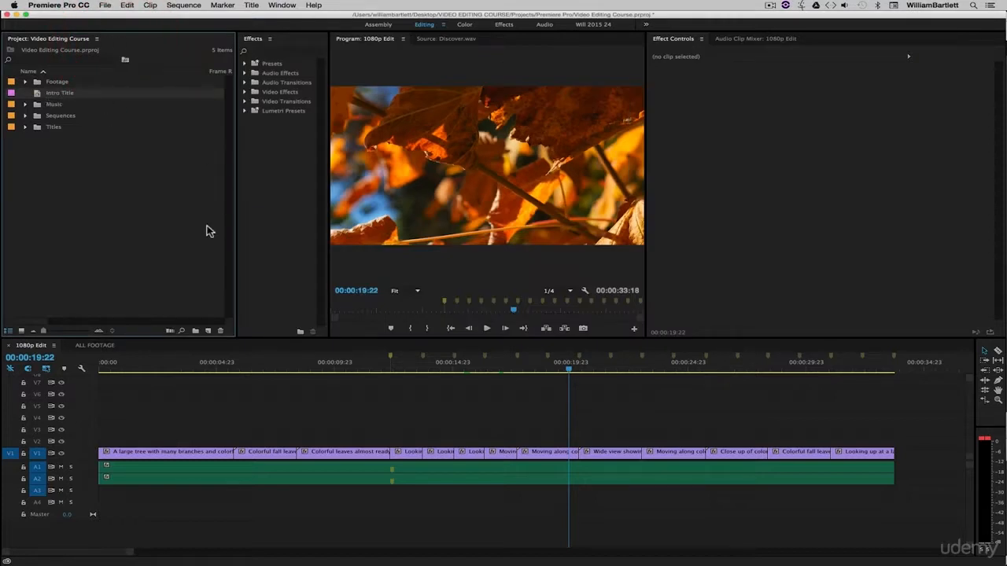
key(super+s)
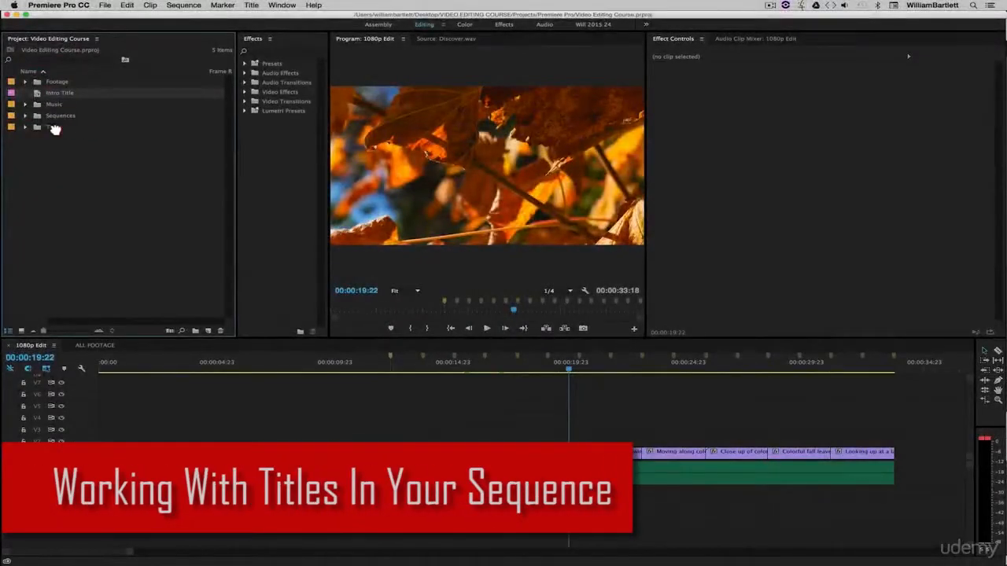
Step: Move the Intro Title into the Titles bin and expand that bin
drag(54, 129, 56, 128)
click(25, 116)
click(51, 129)
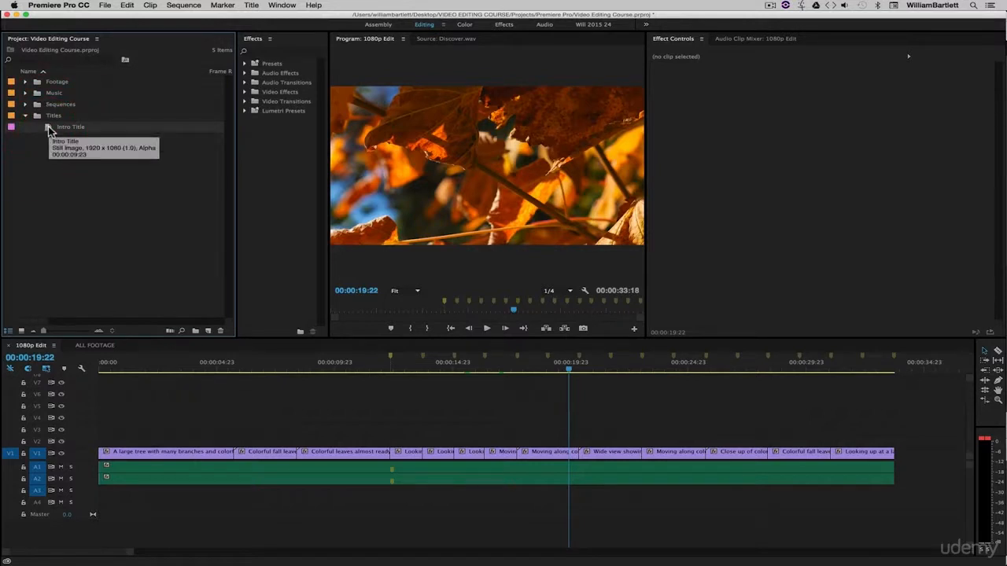
Step: Place the Intro Title on track V4 at the start of the 1080p Edit sequence and return the playhead to the beginning
drag(48, 130, 102, 417)
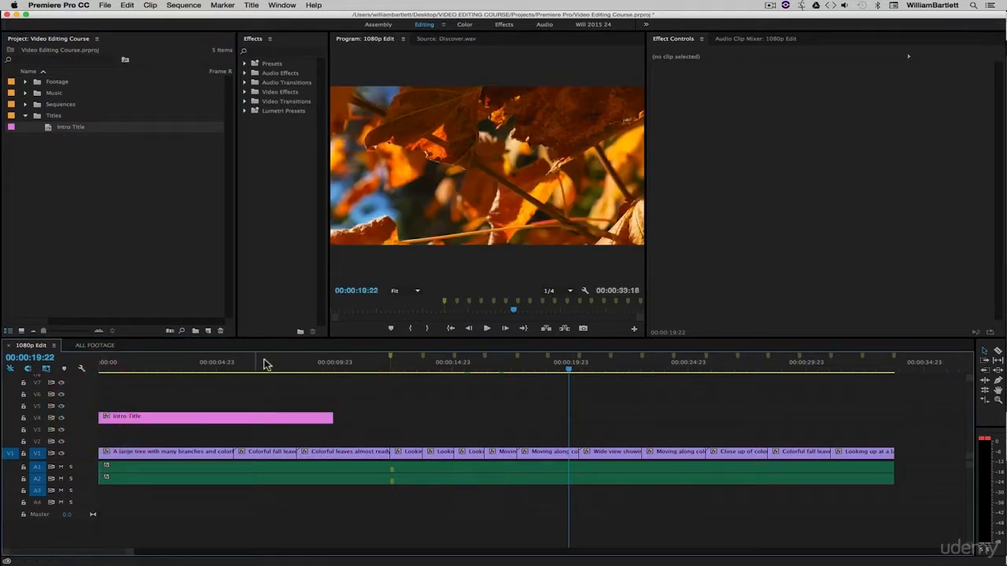
drag(475, 373, 209, 366)
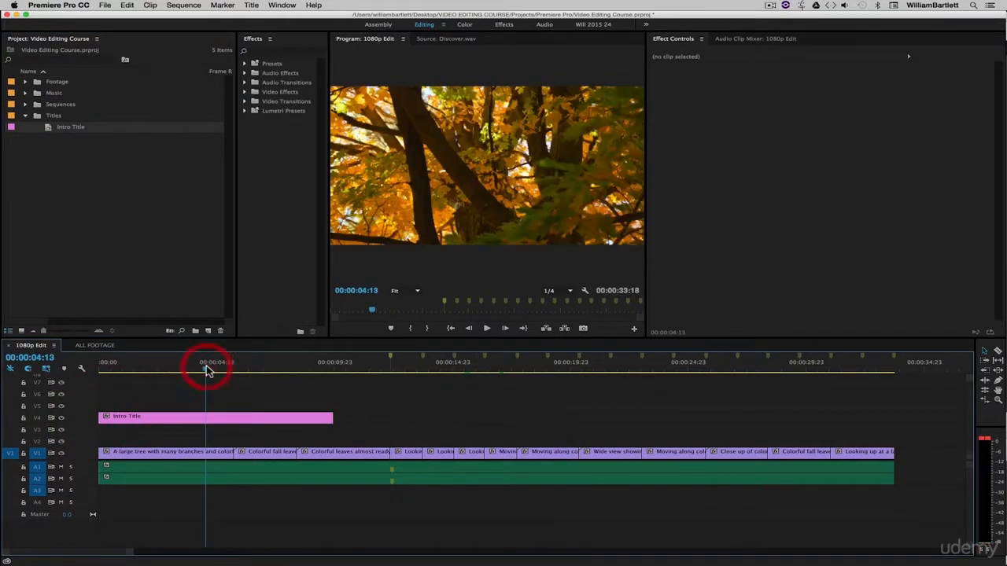
key(Home)
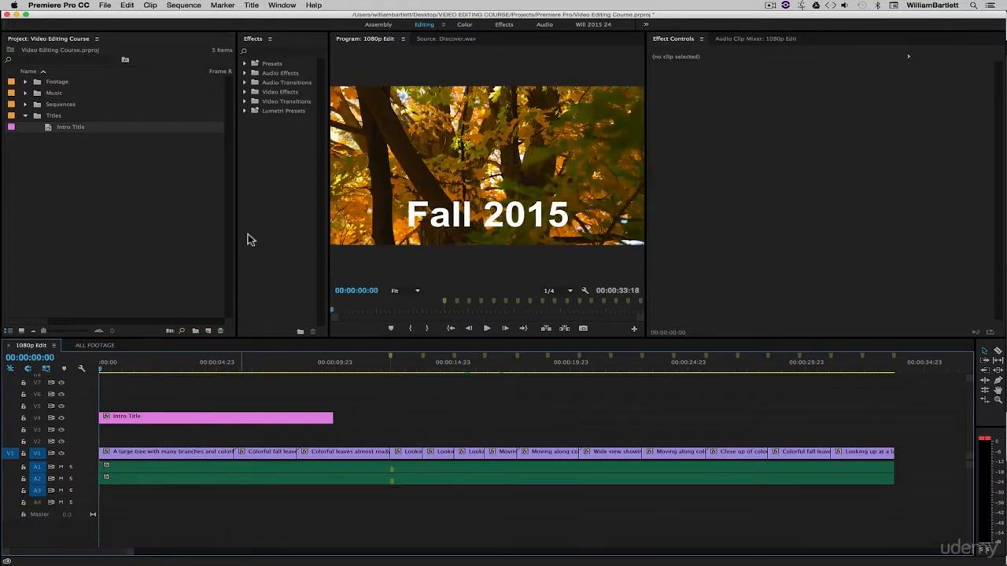
Step: Enlarge the program preview by narrowing the project list, the effects list and the effect controls area
drag(235, 209, 144, 209)
drag(327, 204, 234, 211)
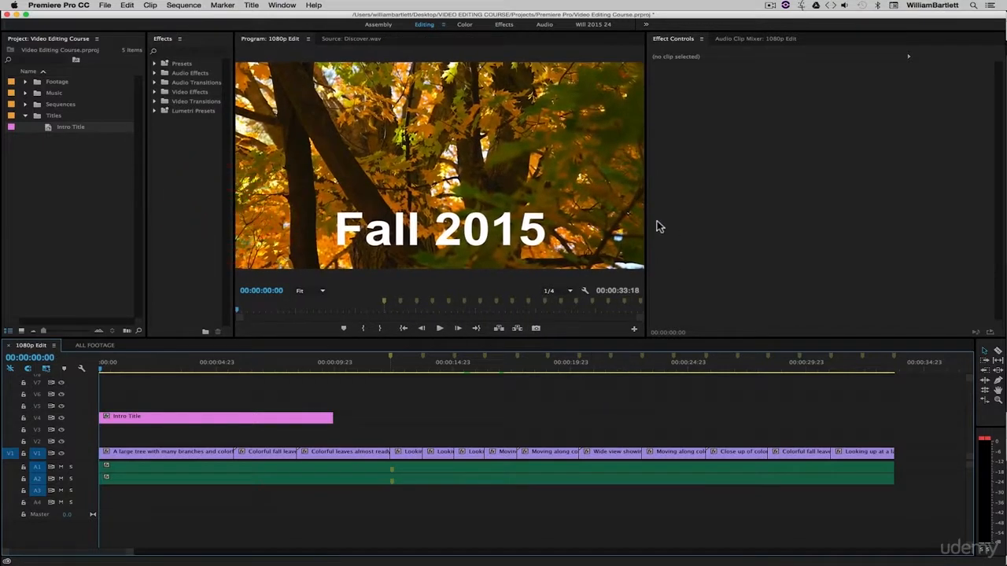
drag(645, 218, 686, 219)
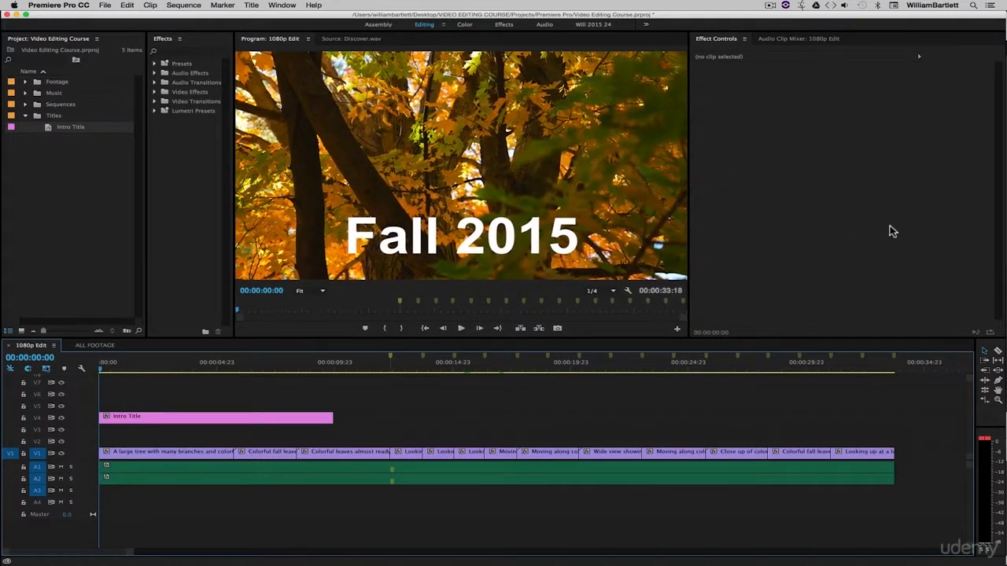
drag(926, 219, 867, 224)
drag(690, 219, 732, 218)
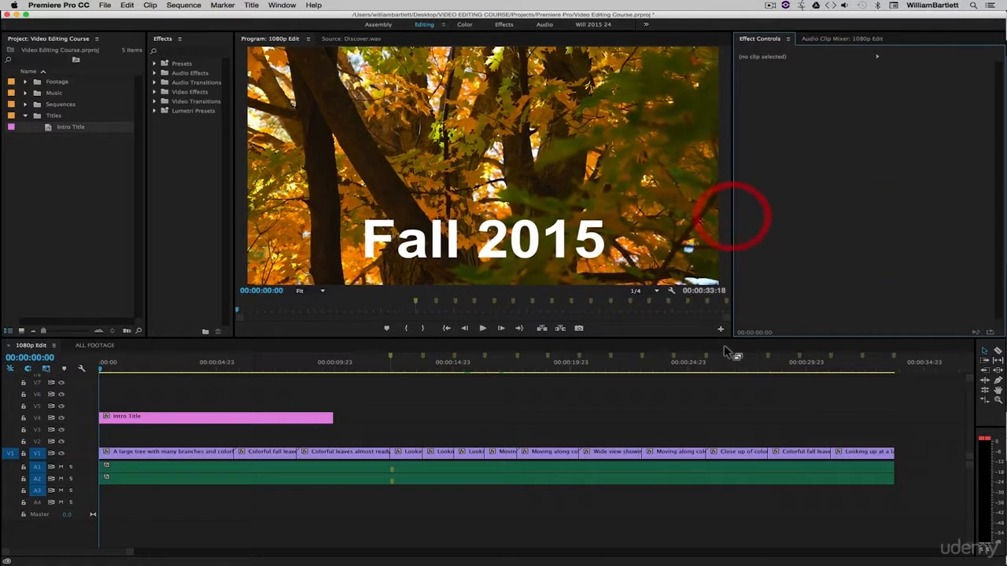
Step: Check the still image default duration in the General preferences without changing any settings
click(181, 420)
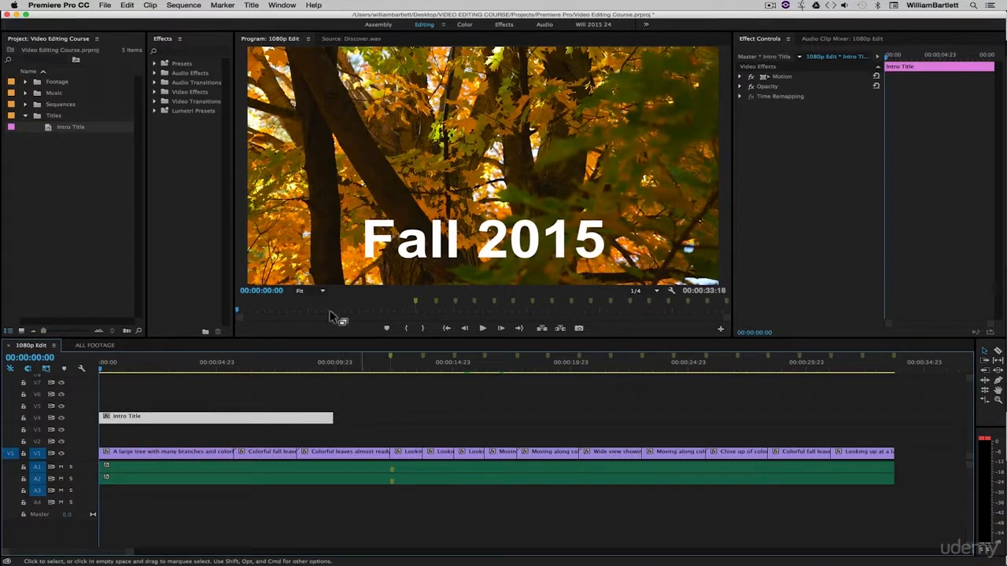
click(75, 6)
mouse_move(120, 32)
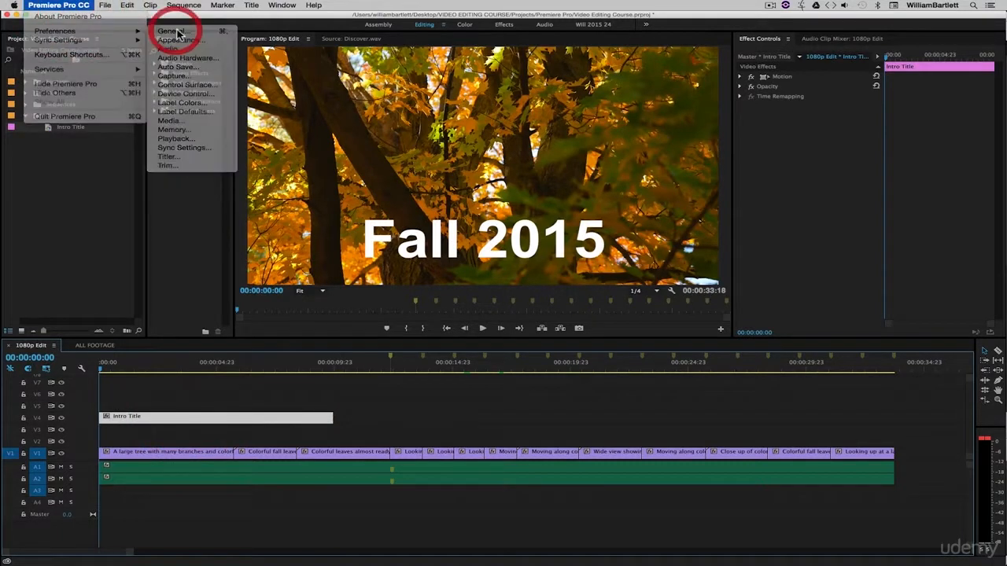
click(171, 32)
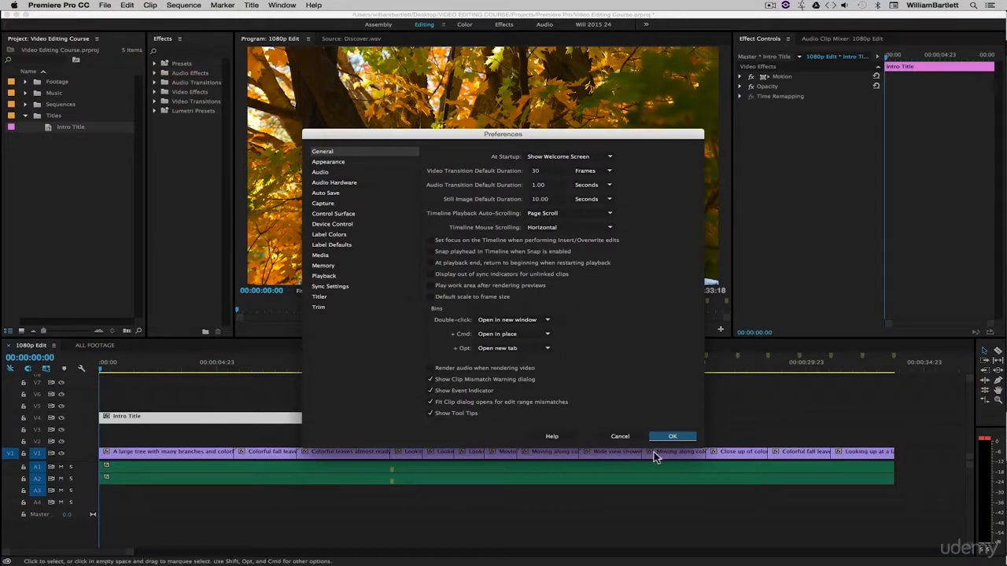
click(620, 438)
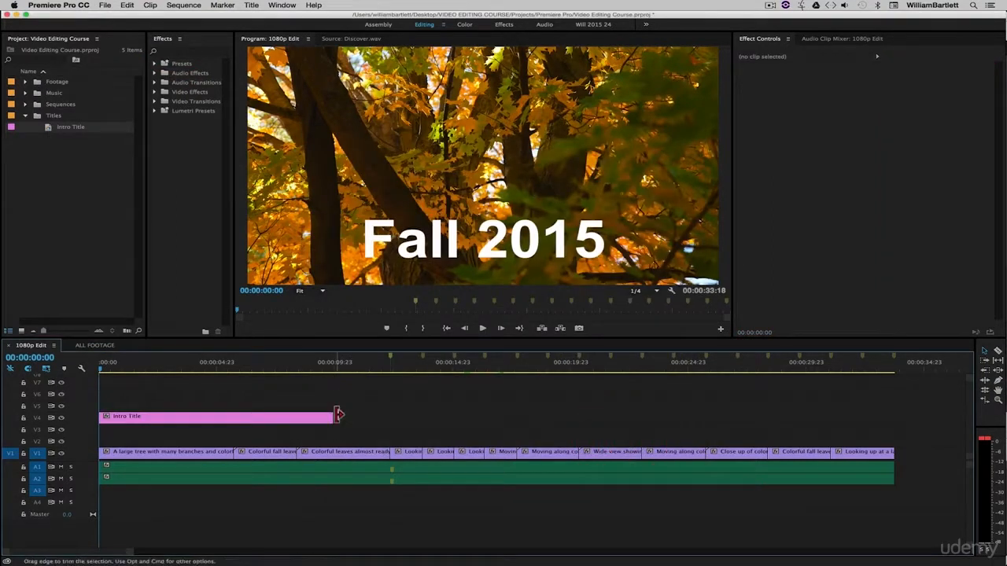
Step: Trim the end of the Intro Title on V4 to the cut between the first and second clips on V1
key(Down)
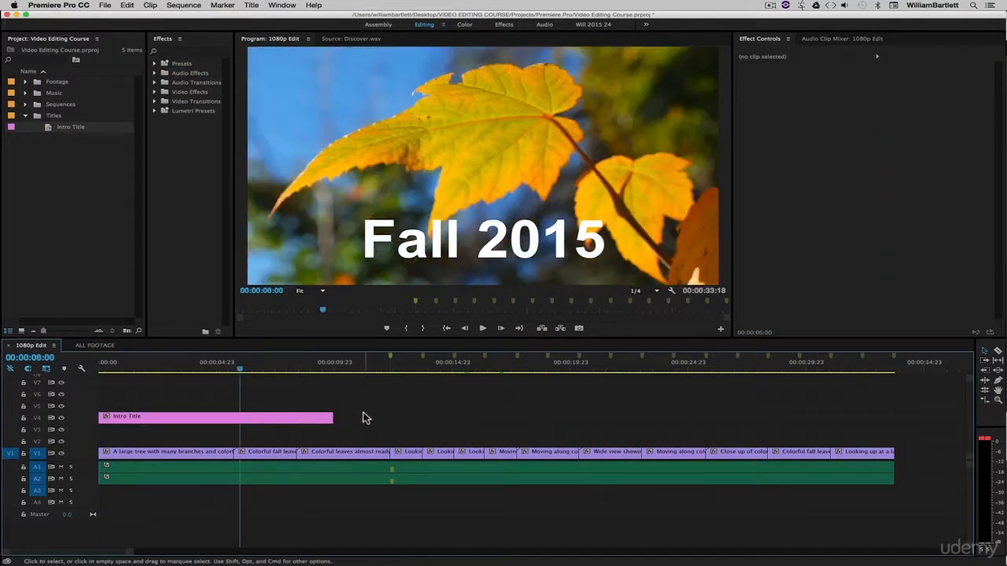
drag(328, 418, 239, 418)
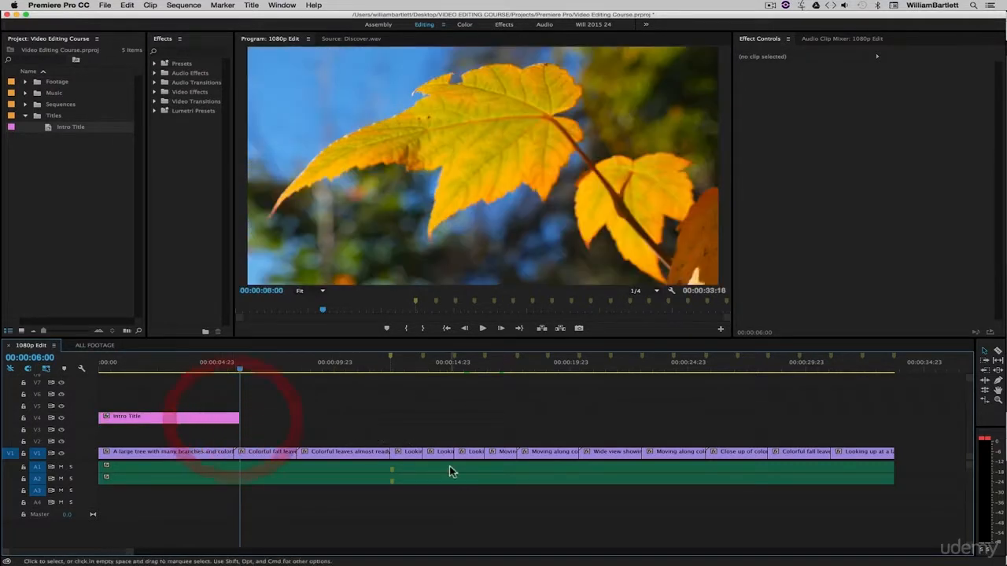
key(Home)
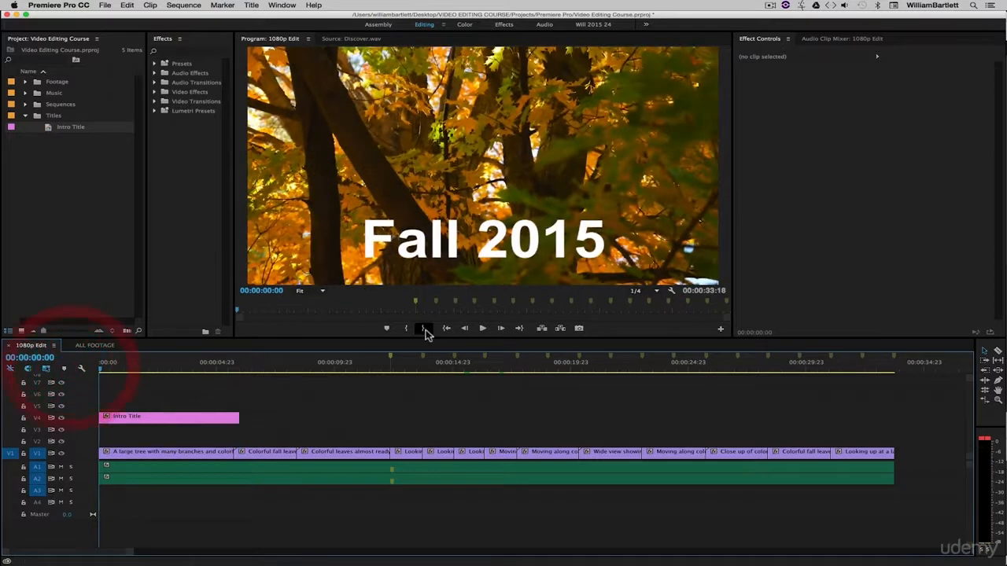
key(Down)
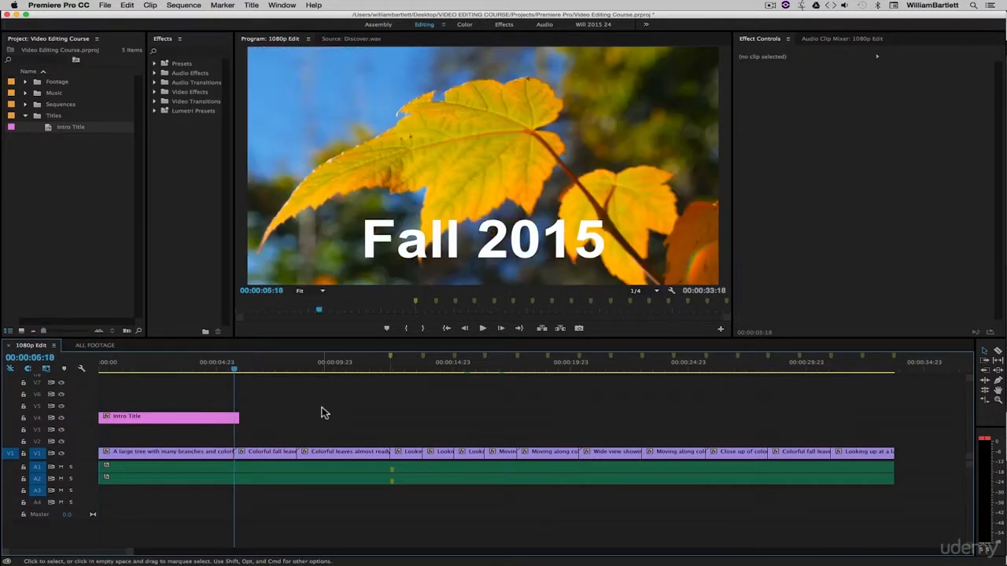
key(equal)
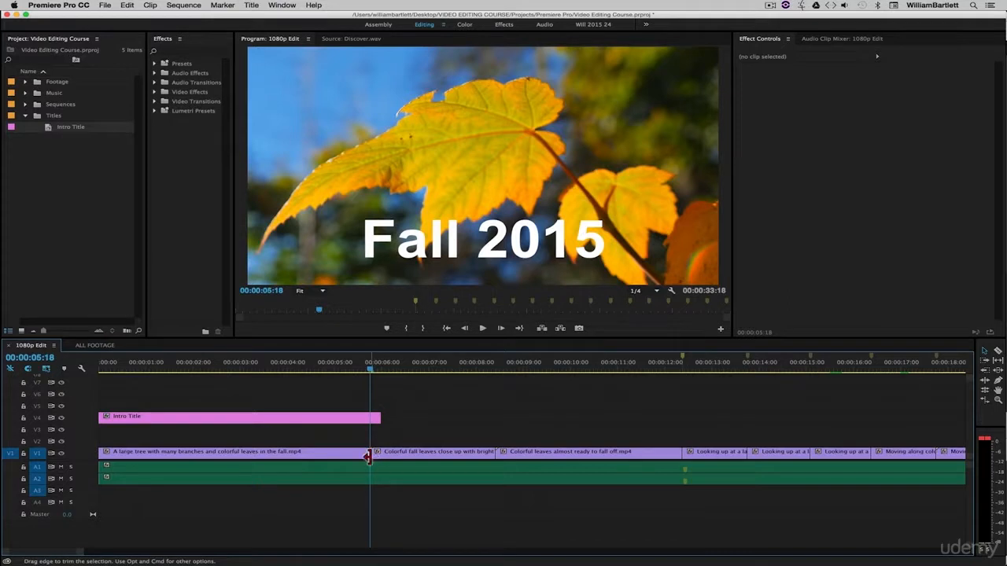
click(334, 365)
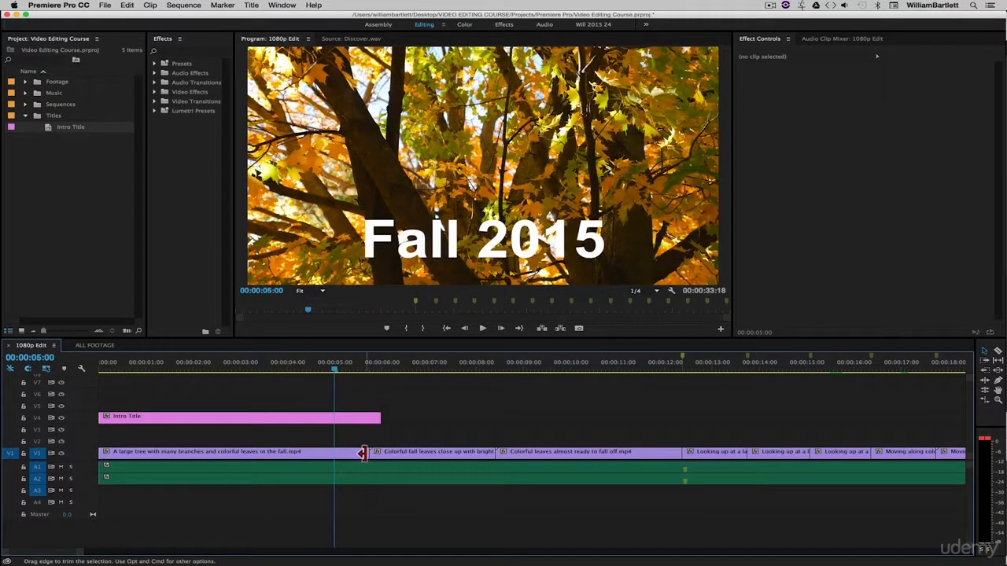
drag(382, 417, 367, 418)
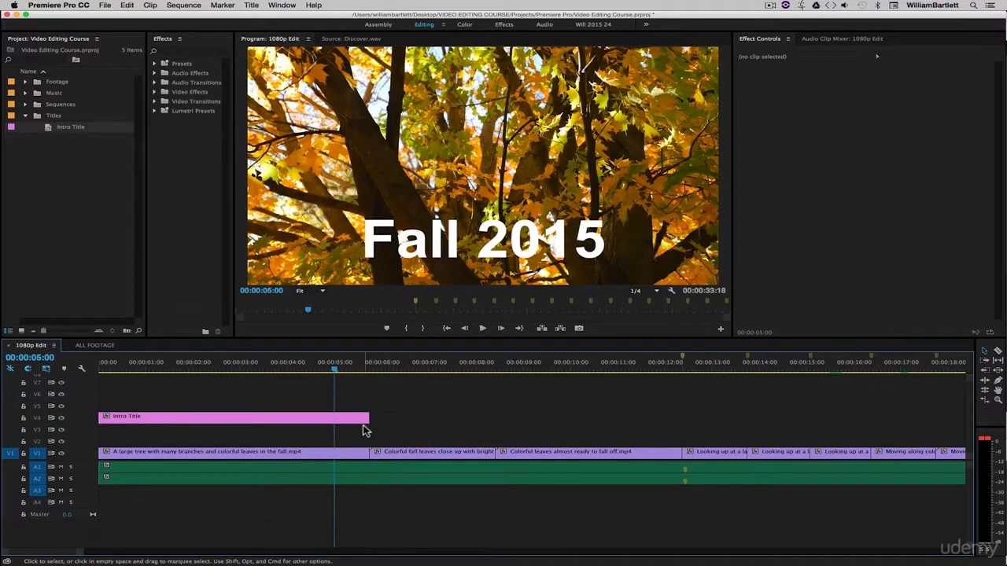
Step: Try the default Cross Dissolve on both ends of the Intro Title and undo it
key(Down)
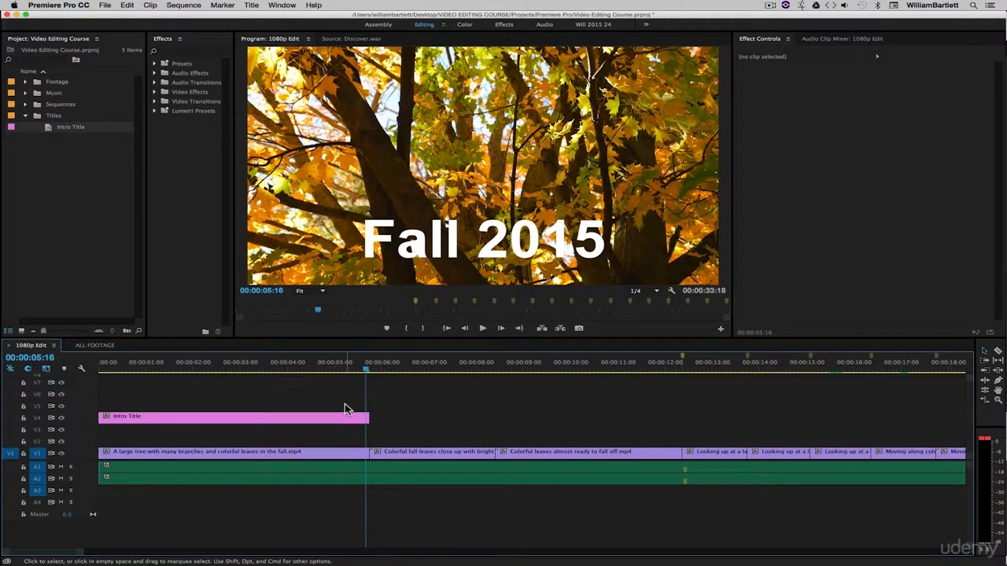
click(241, 419)
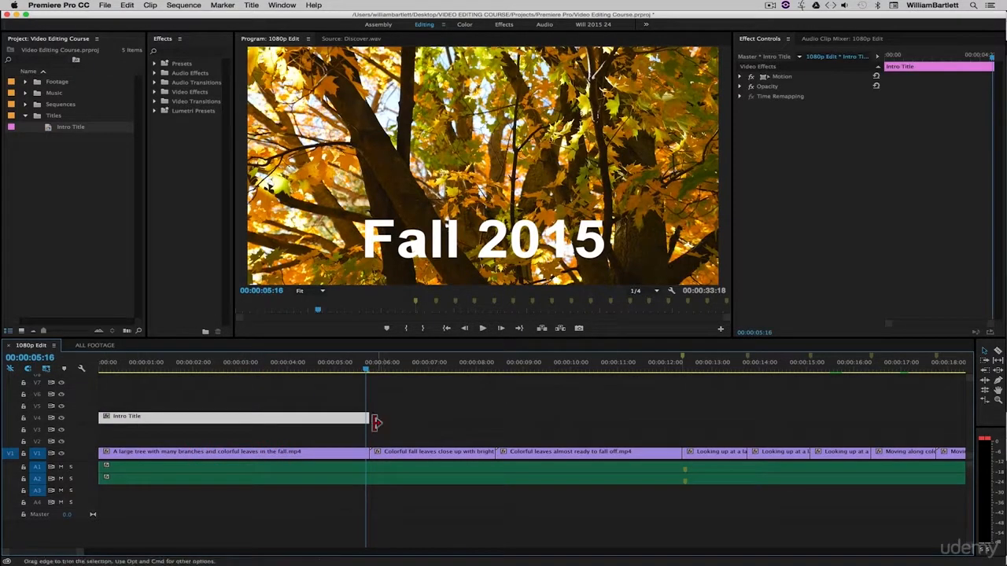
click(320, 402)
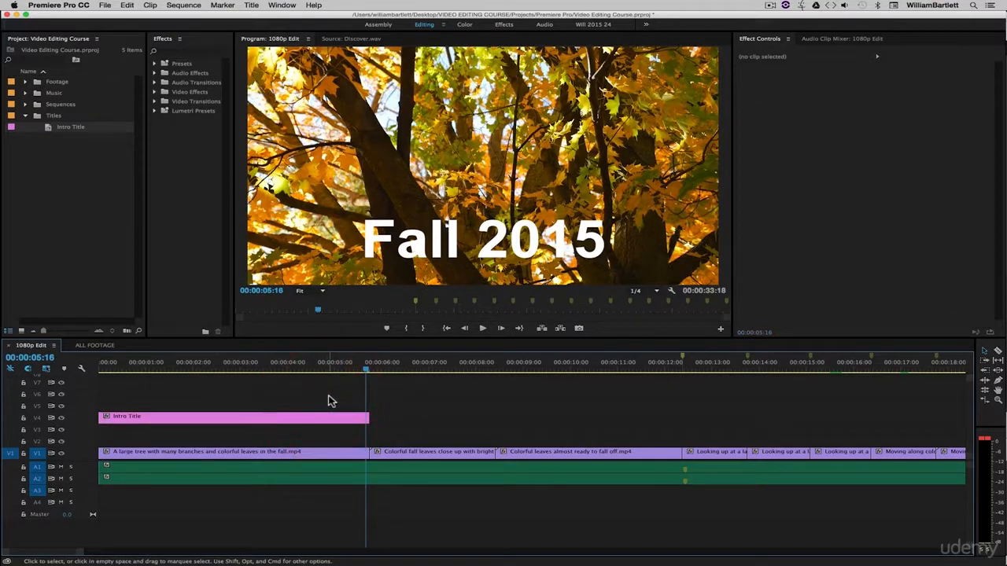
click(238, 422)
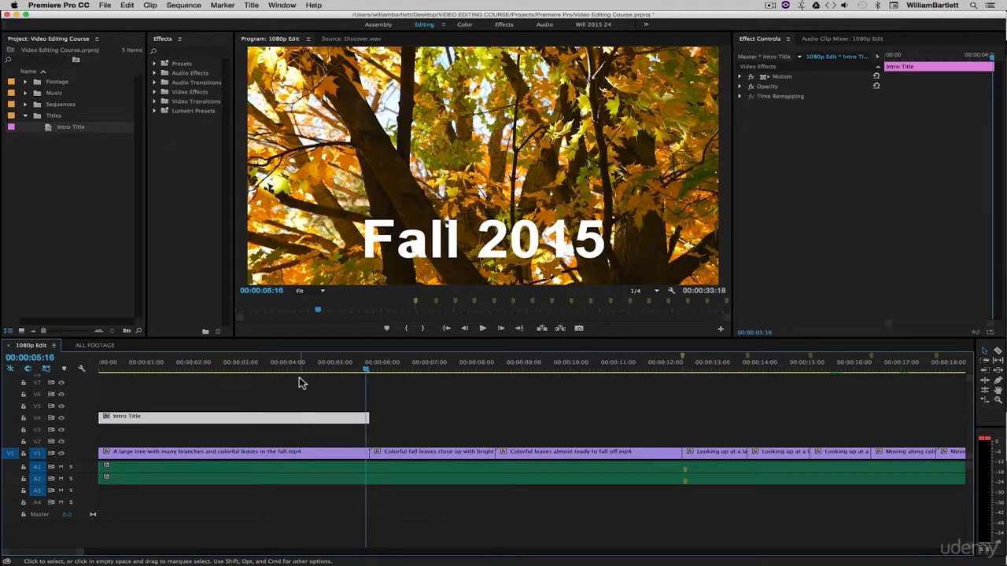
key(super+d)
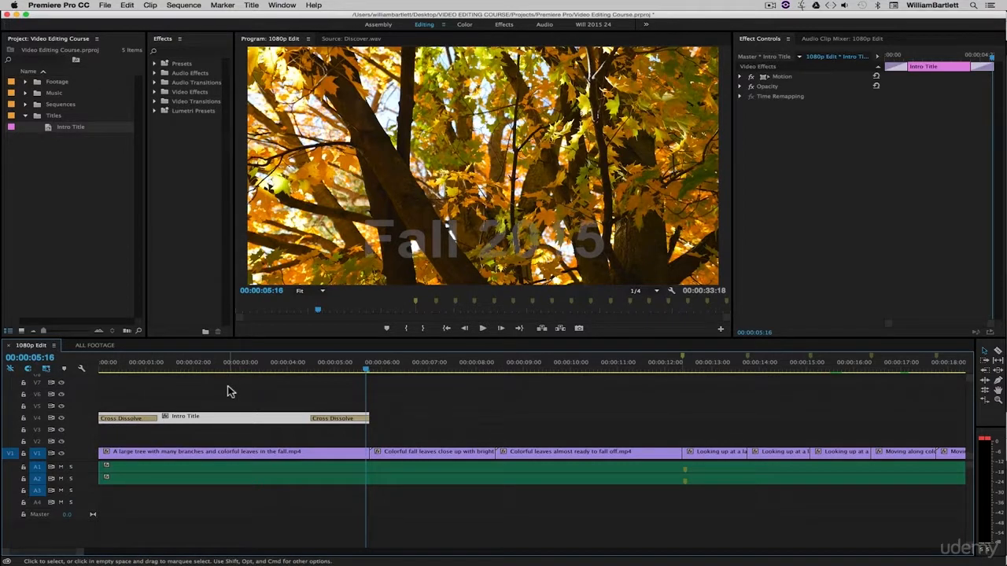
key(super)
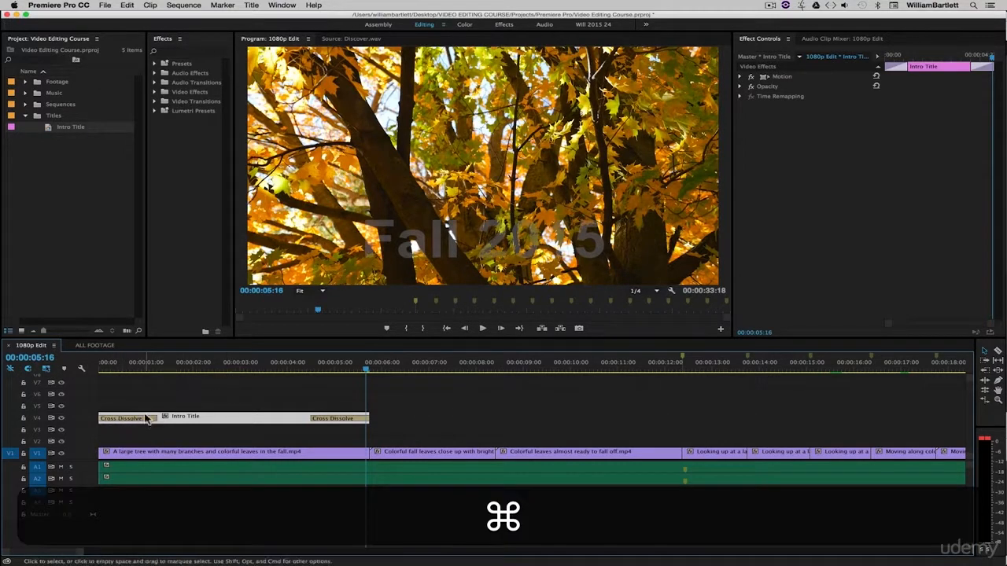
key(super+z)
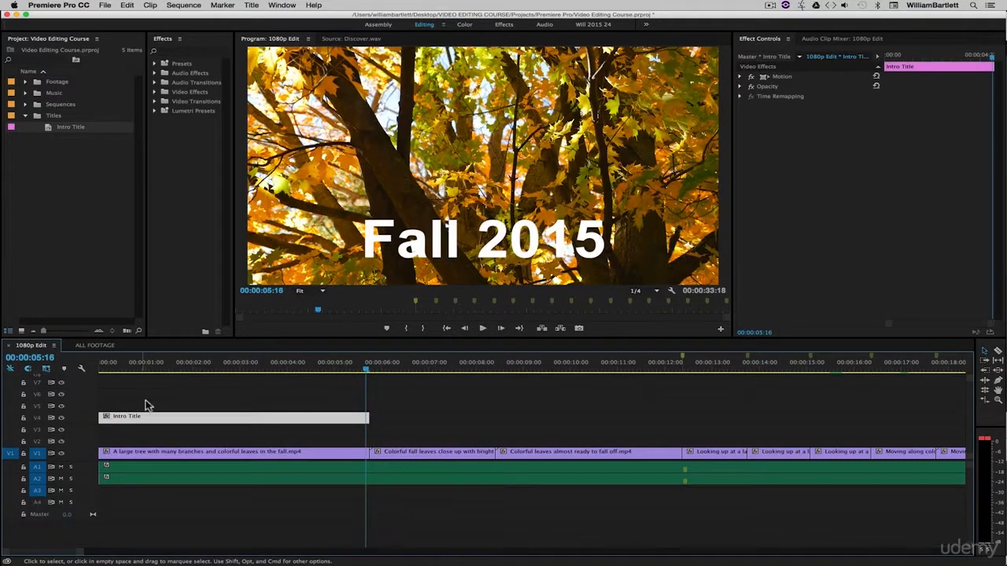
Step: Target V4 instead of V1 and add the default Cross Dissolve at the start of the Intro Title
click(162, 396)
drag(148, 364, 102, 371)
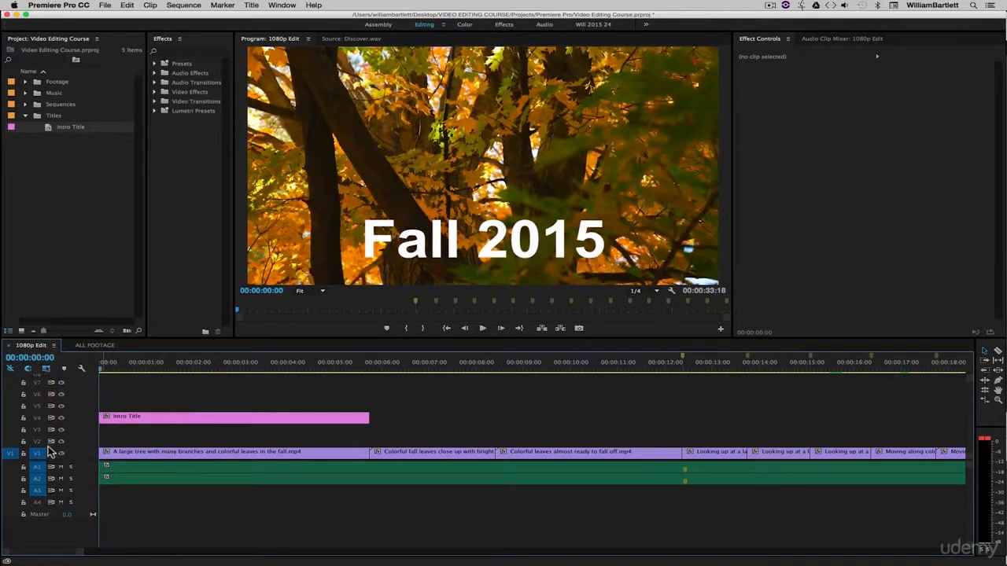
click(37, 418)
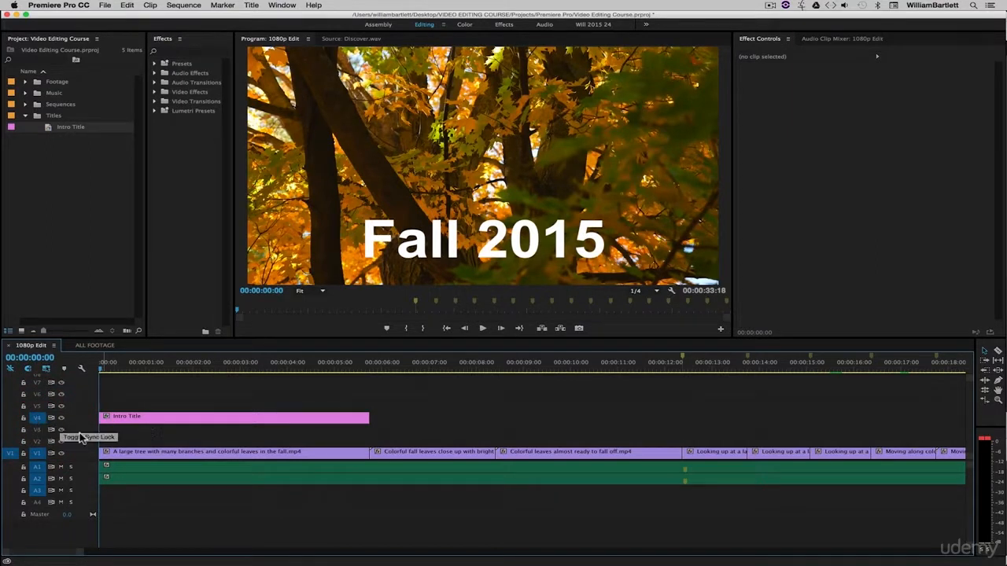
click(38, 454)
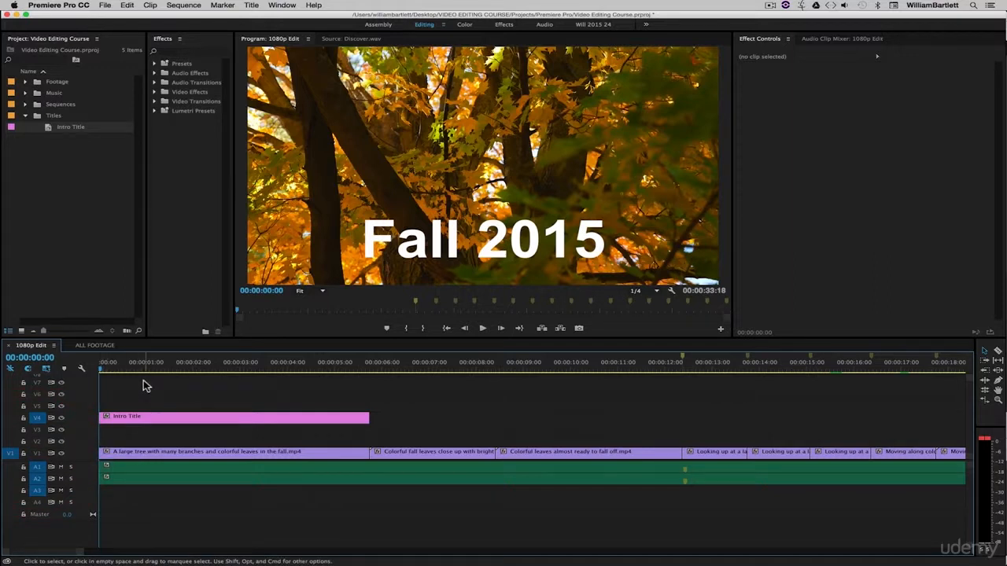
key(super+d)
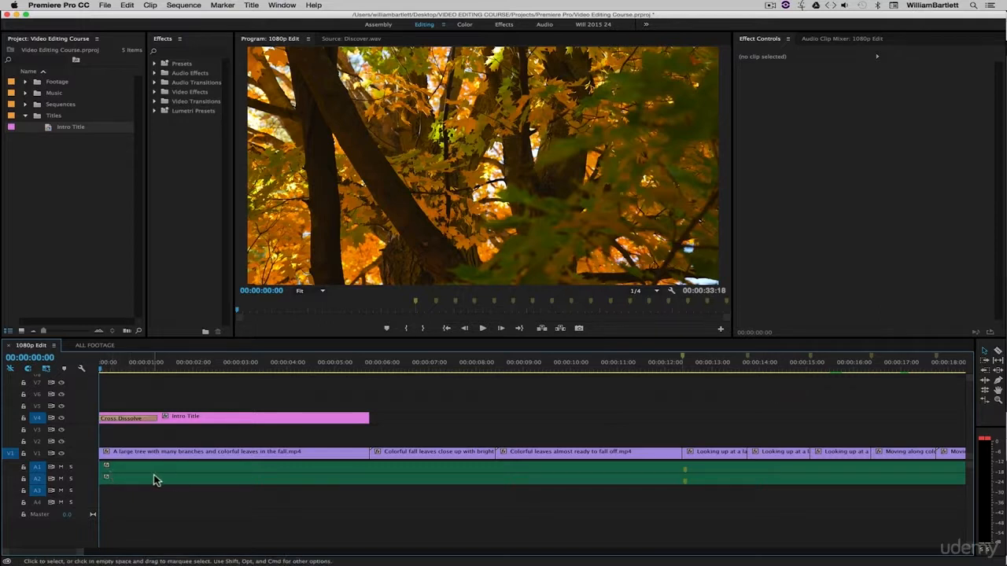
Step: Try the default transition on the start of the music's edit point and undo it
right_click(104, 469)
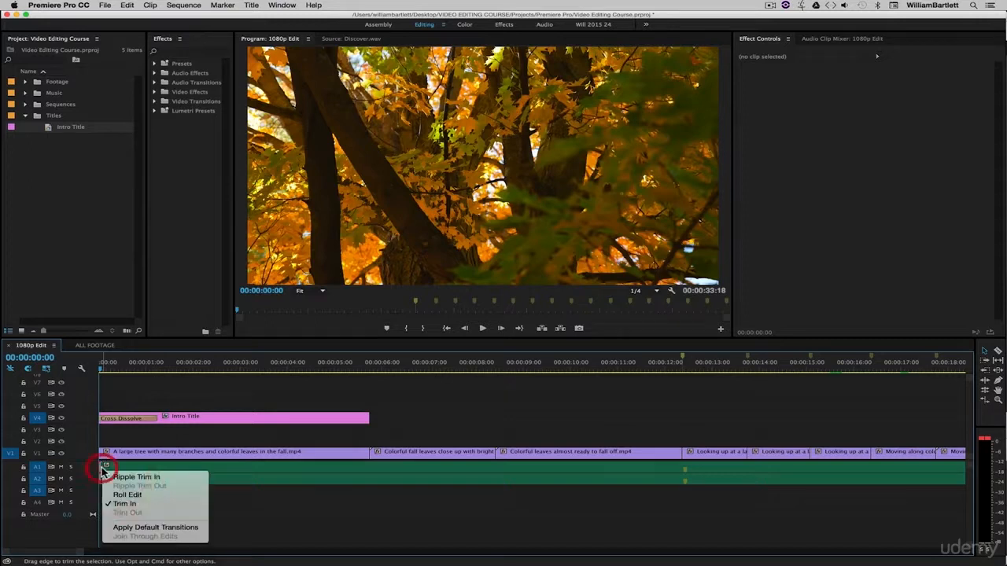
click(157, 527)
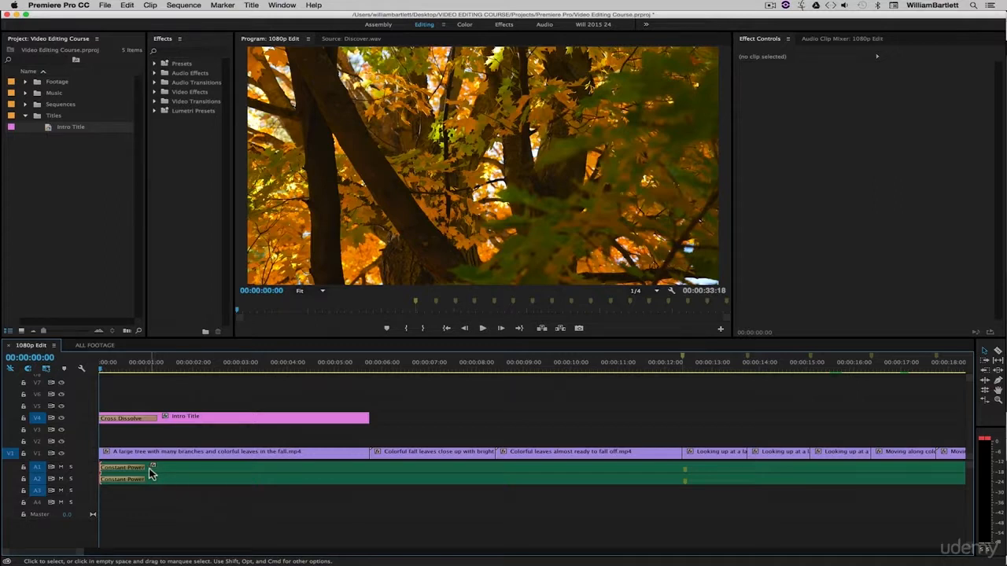
key(super+z)
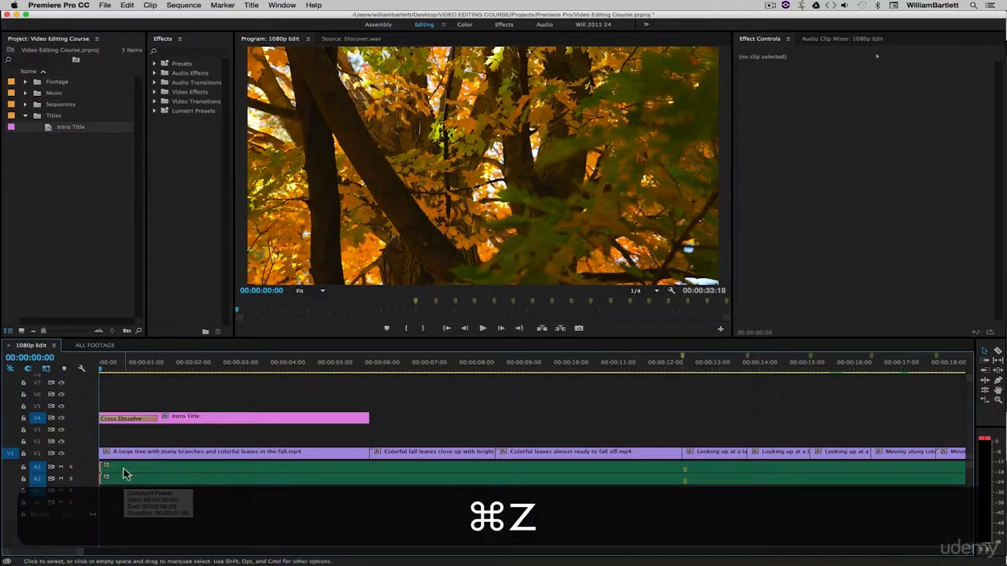
Step: Add Constant Power fades at the start of the A1 and A2 music clips and lengthen both to about 3 seconds
drag(110, 368, 80, 370)
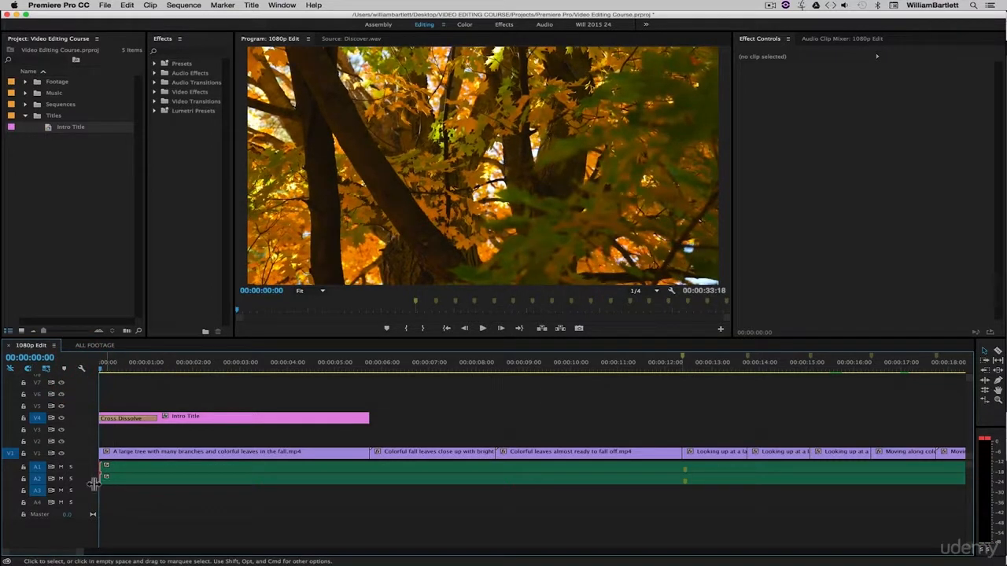
key(super)
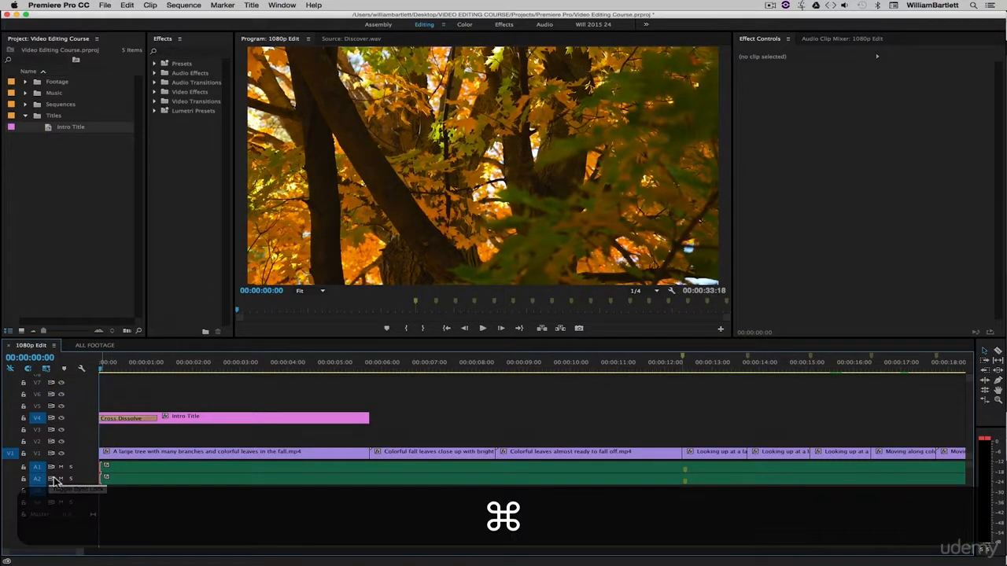
key(shift)
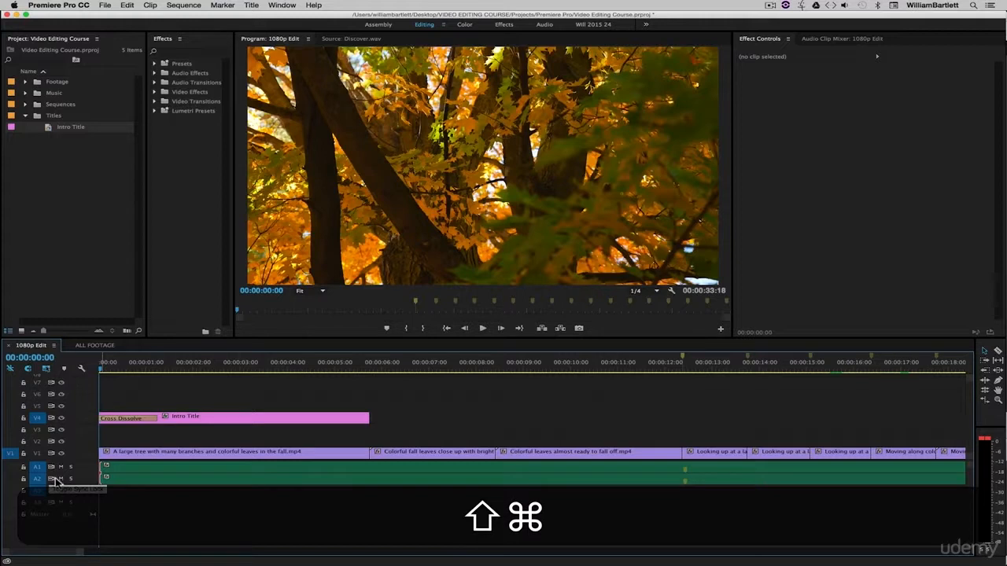
key(super+shift+d)
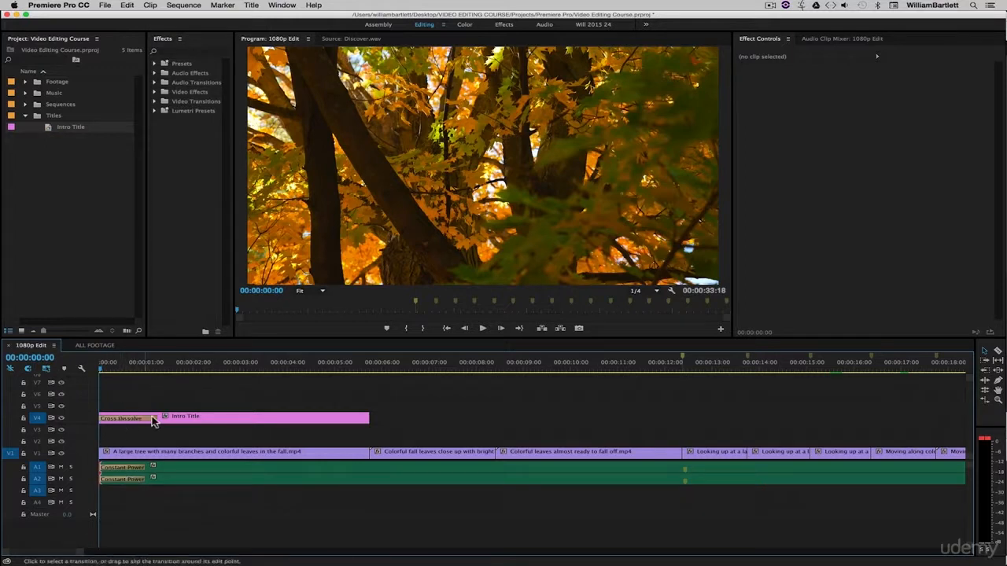
drag(146, 467, 239, 468)
drag(142, 479, 239, 479)
click(177, 526)
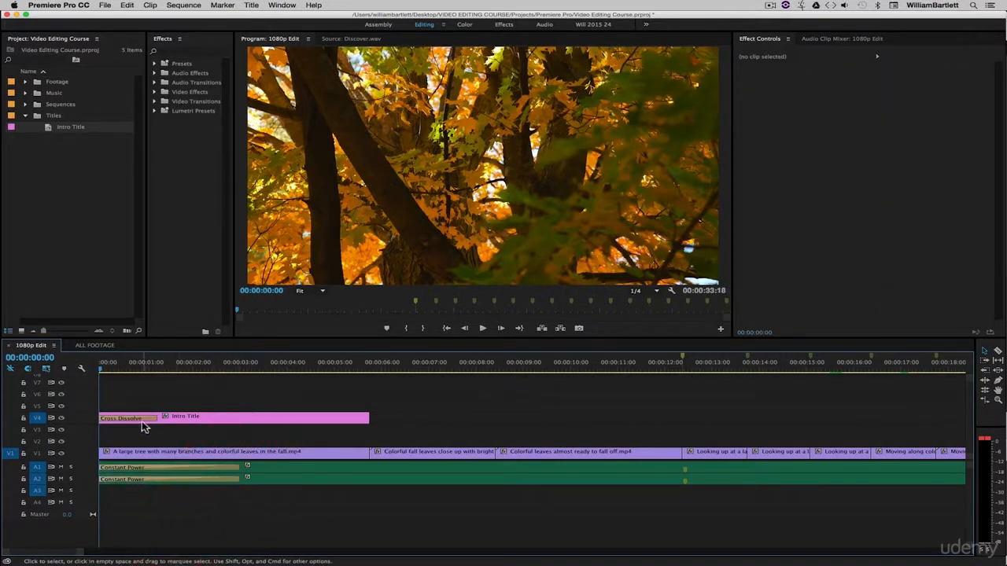
Step: Make V1 the targeted video track instead of V4 and play back the opening with the title and music fades
click(180, 418)
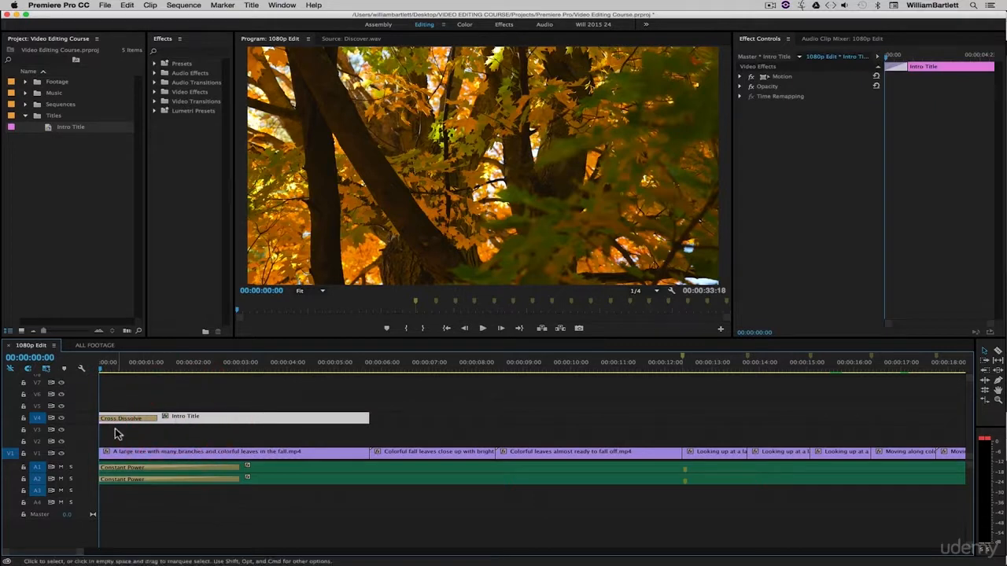
click(38, 454)
click(39, 419)
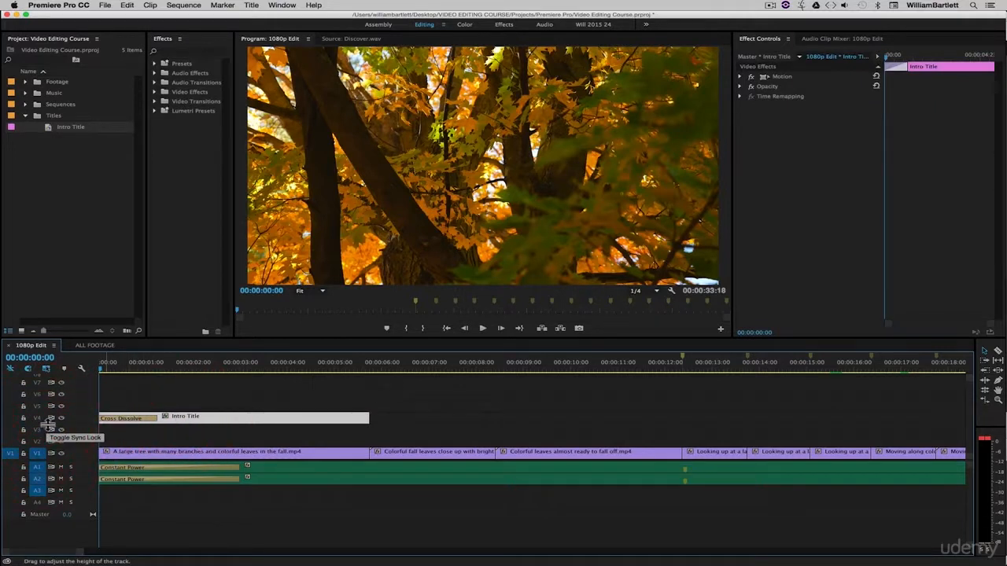
click(189, 398)
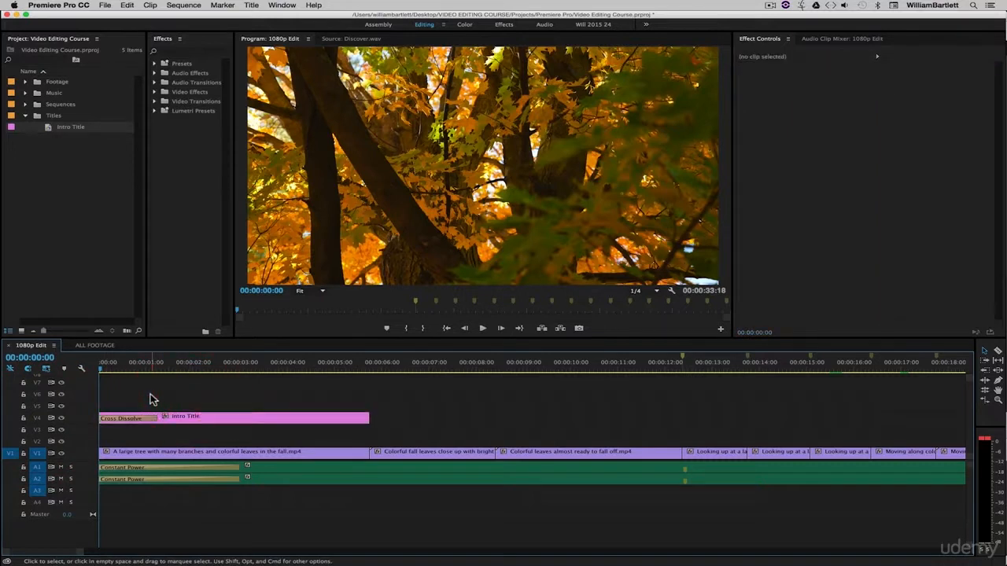
key(space)
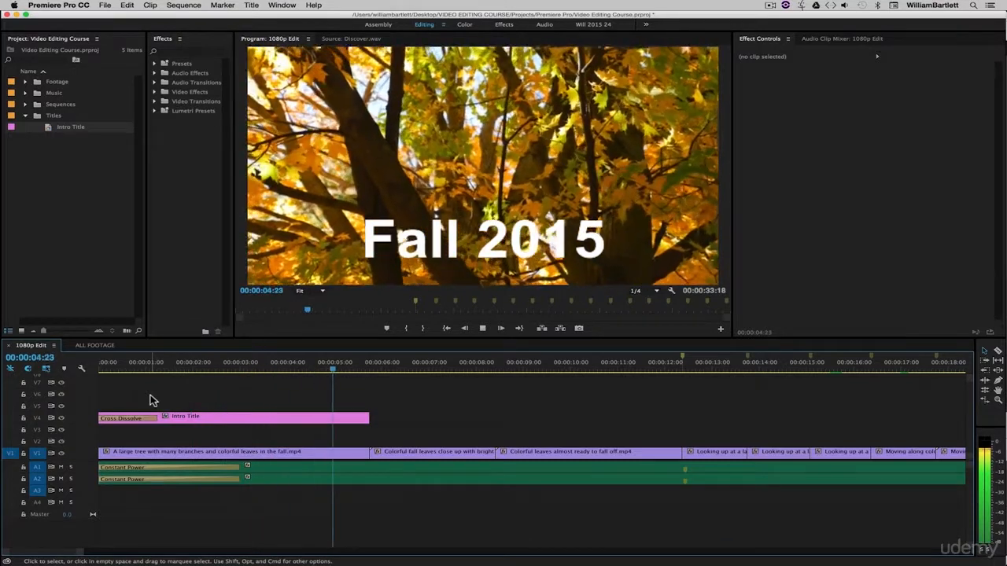
key(space)
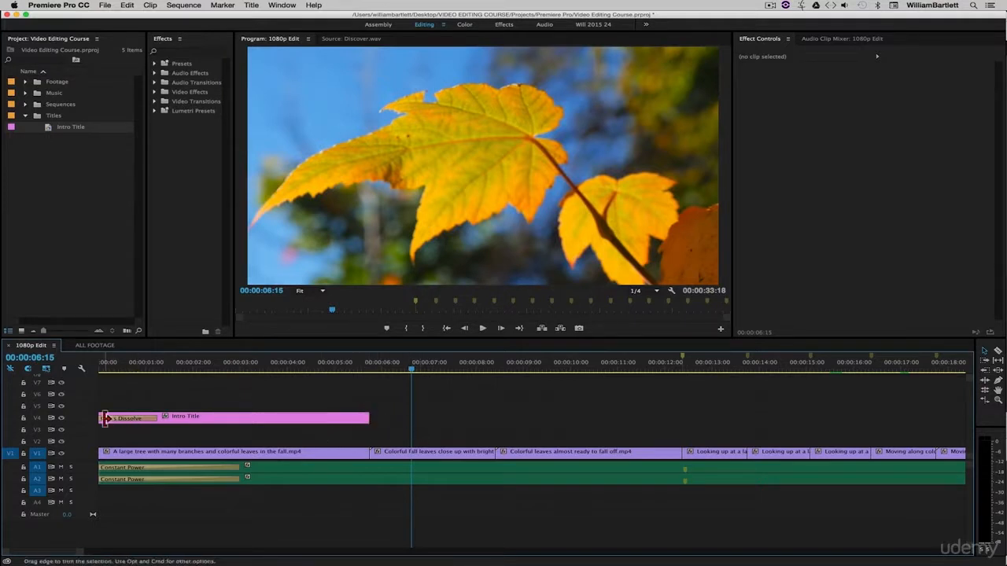
Step: Set the program playback resolution to 1/2 and play back the opening with the title and music fades
drag(193, 370, 258, 371)
click(655, 291)
click(647, 308)
drag(244, 362, 59, 379)
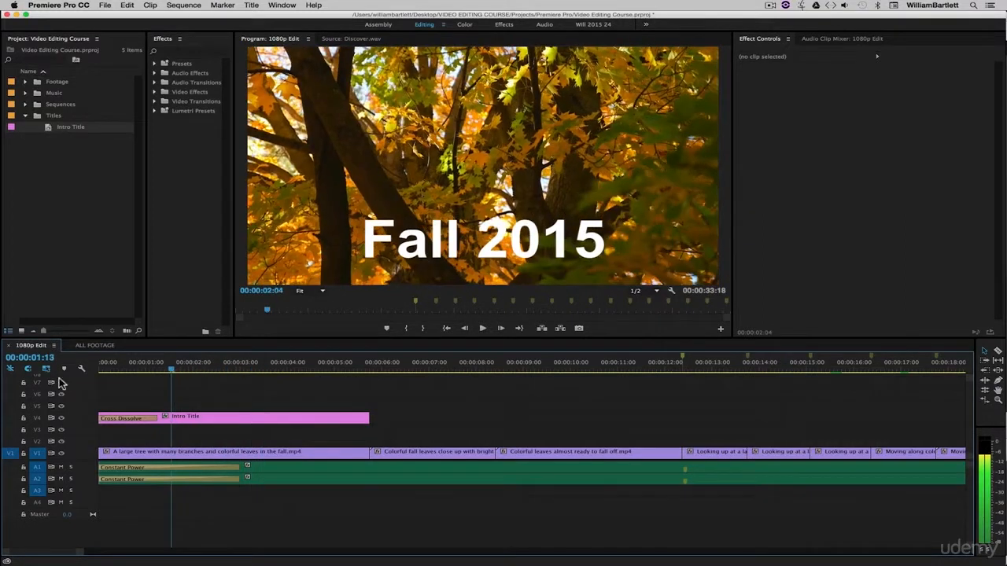
click(213, 377)
key(space)
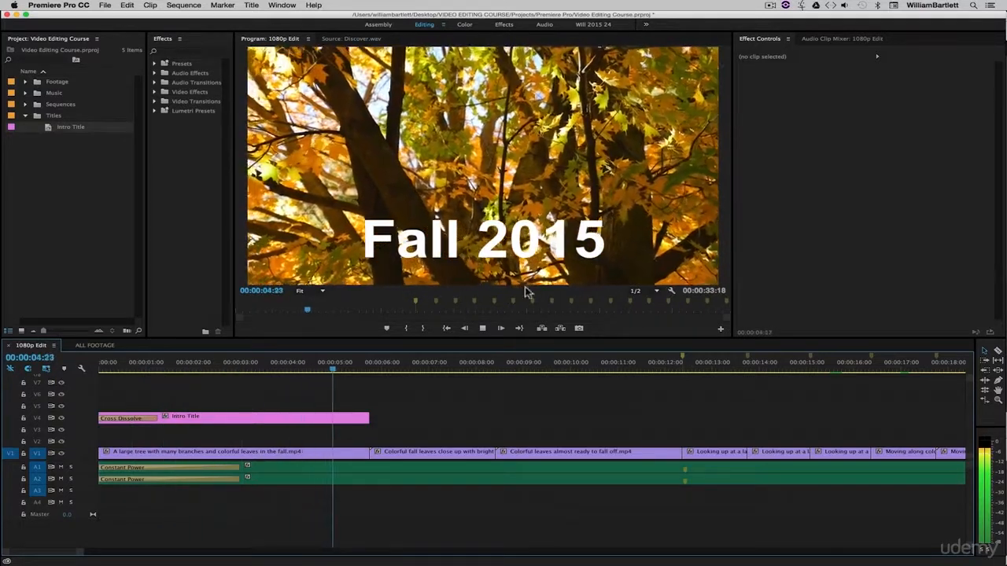
click(133, 368)
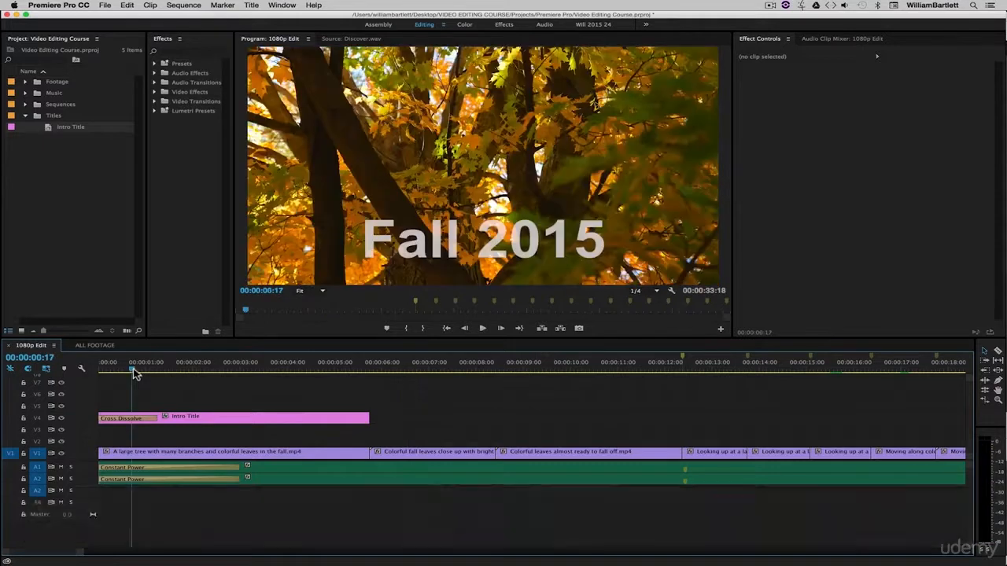
Step: Save the project and lengthen the Intro Title's Cross Dissolve to 00:00:04:05, checking the slower fade in playback
key(super+s)
drag(158, 418, 297, 420)
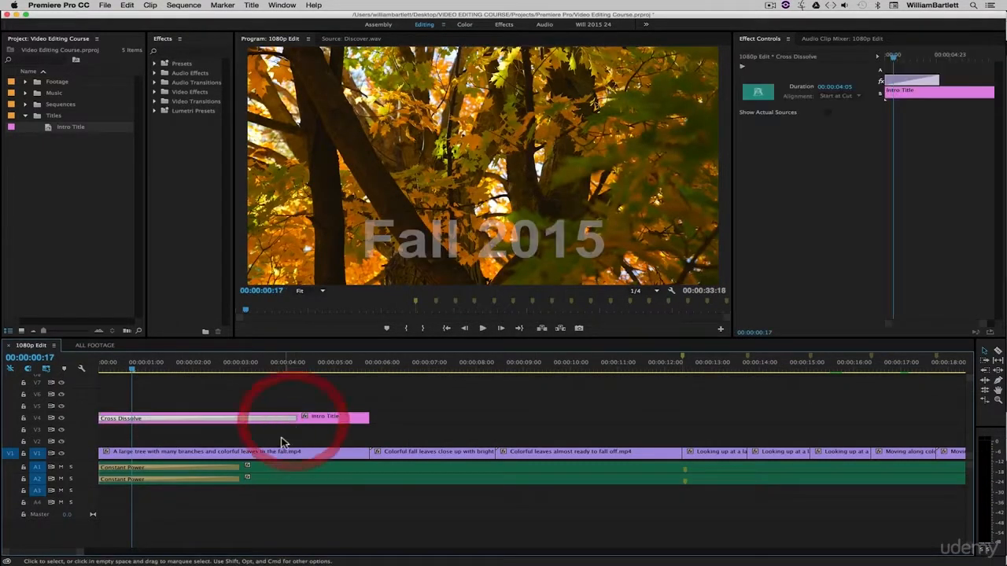
drag(134, 367, 85, 376)
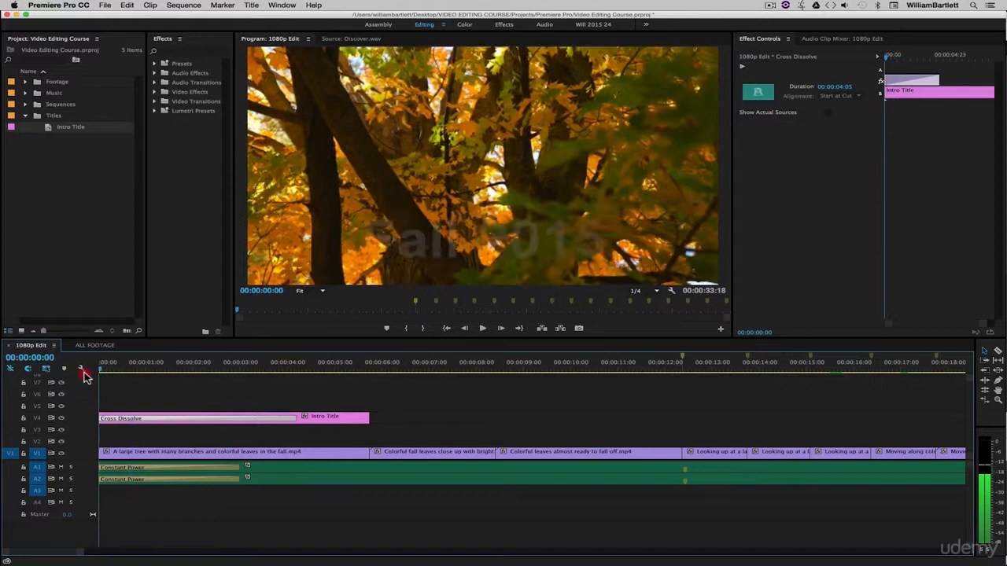
click(300, 380)
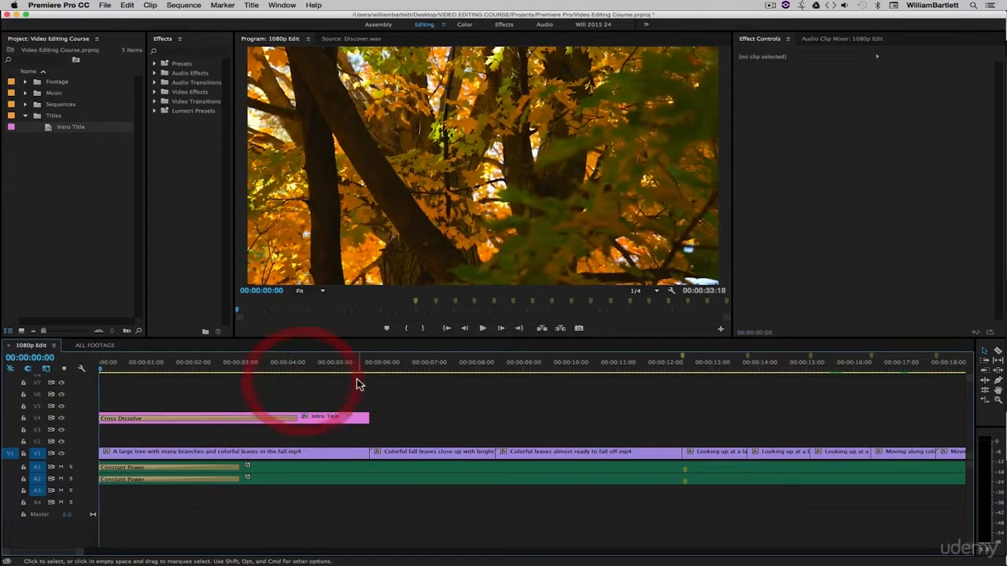
key(space)
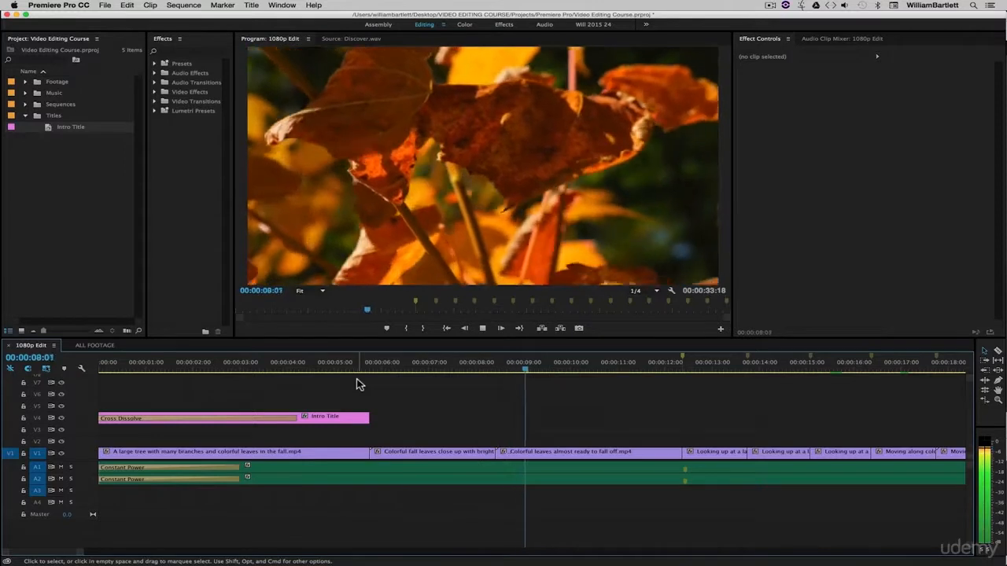
key(space)
Step: Park the playhead at 00:00:04:14 on the Intro Title, search the effects for "drop" and apply Drop Shadow to the title clip
click(312, 368)
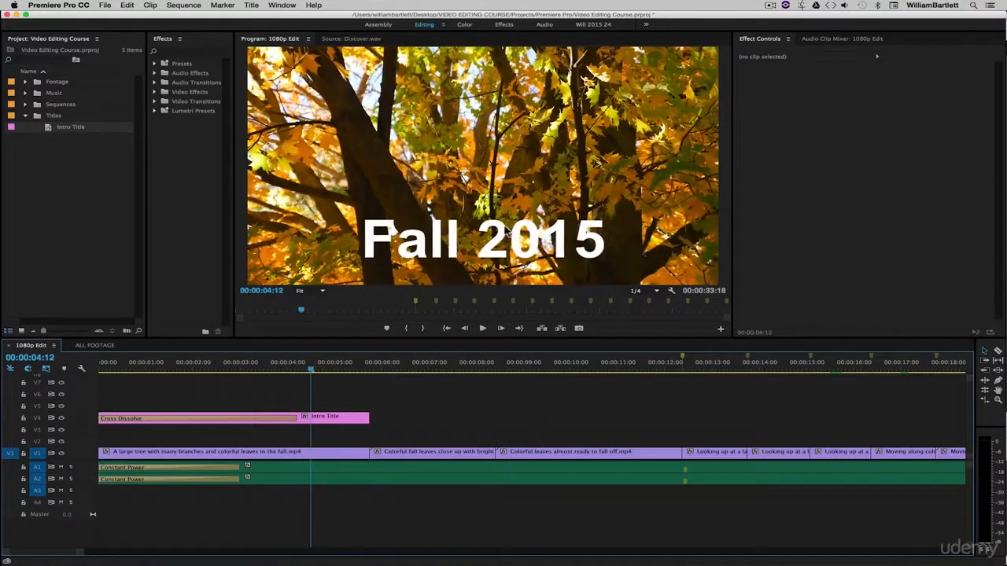
key(Right)
key(Right)
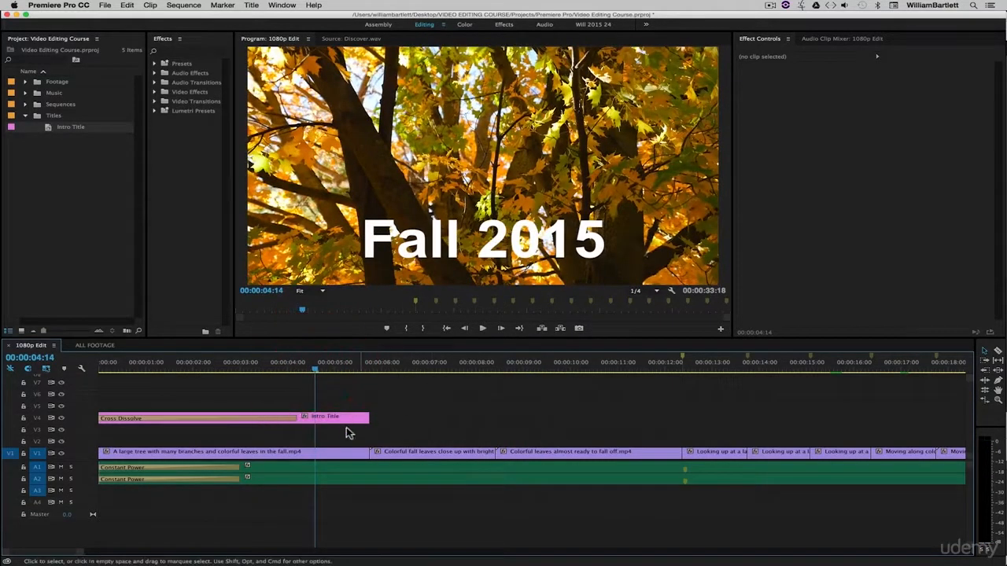
click(340, 380)
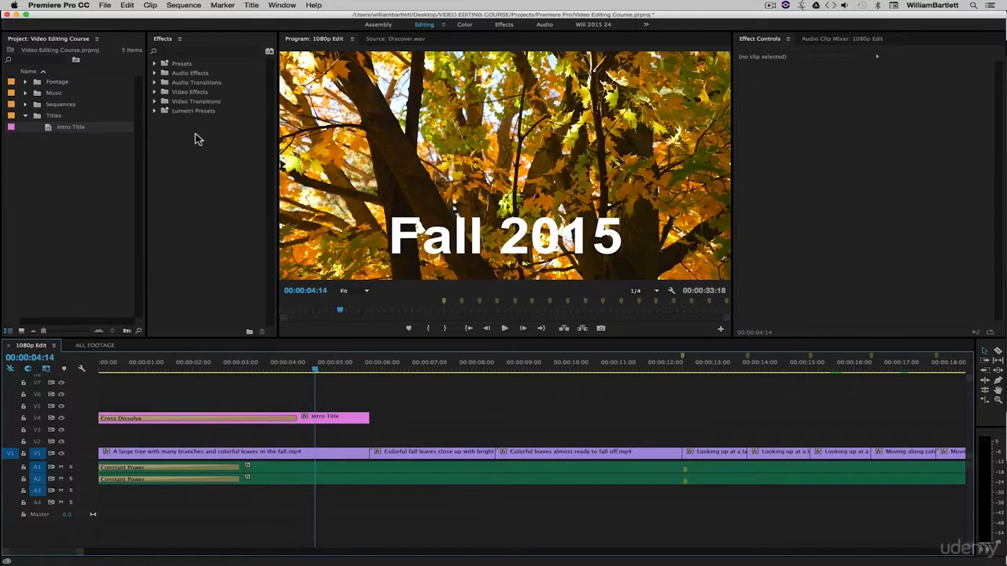
click(195, 136)
click(155, 92)
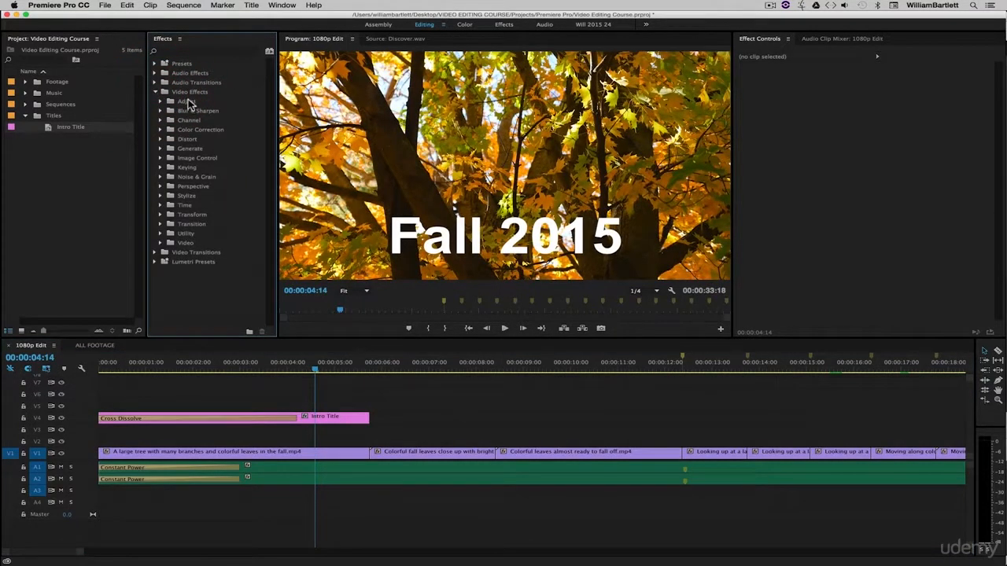
click(188, 52)
text(drop)
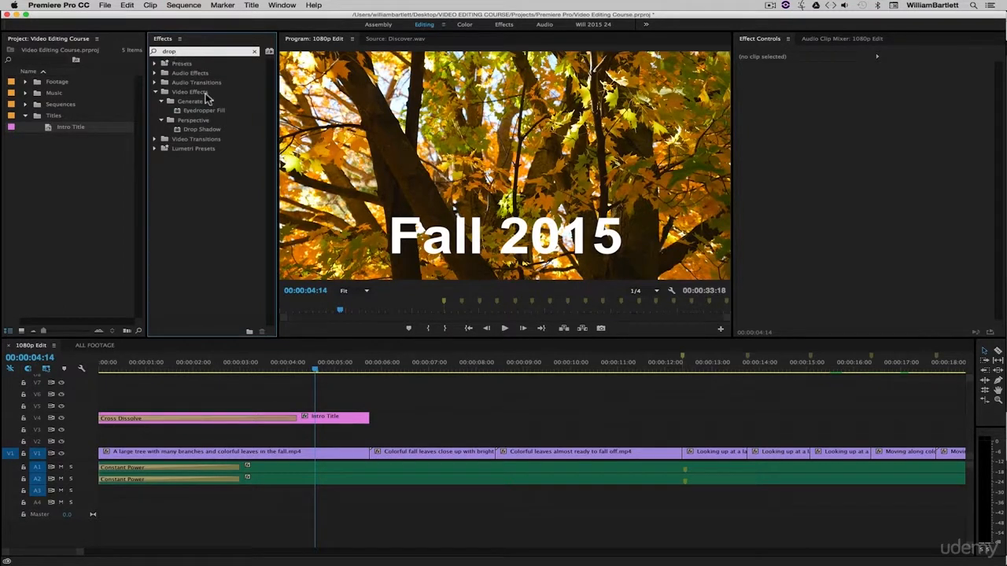
click(211, 131)
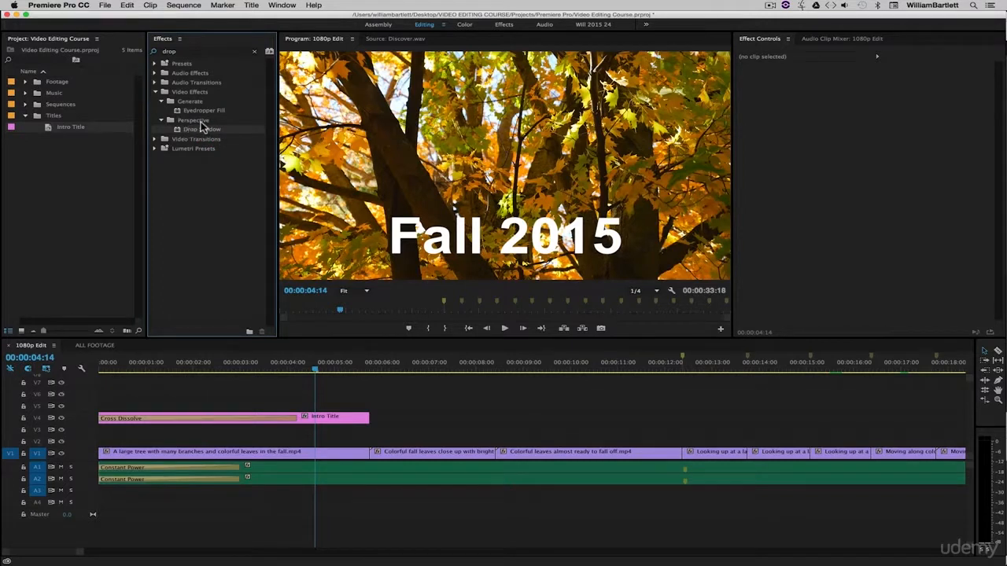
click(177, 132)
drag(178, 132, 343, 418)
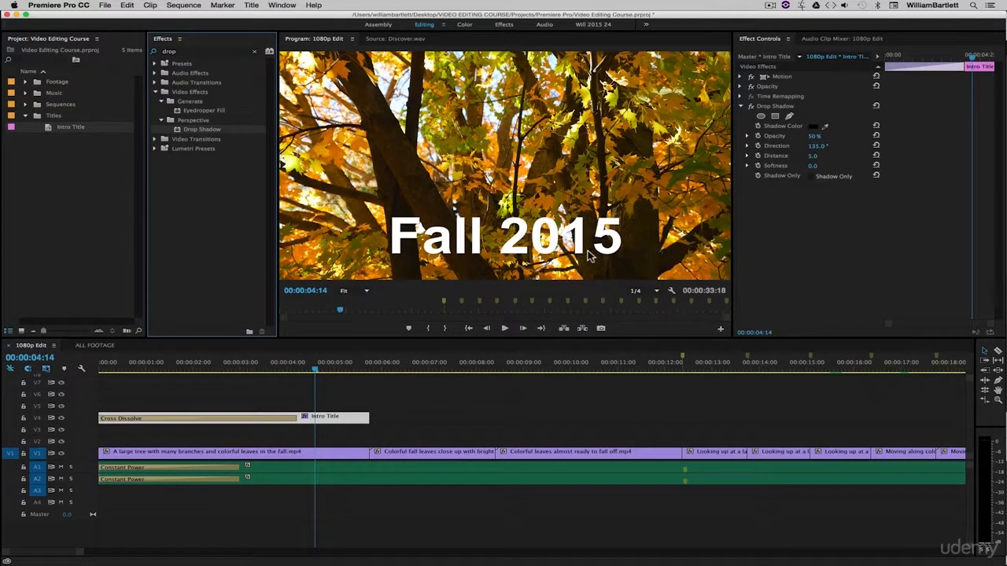
Step: Set the Intro Title's Drop Shadow to 100% opacity, distance 10 and softness 26, and compare the title with the effect off and on
click(388, 398)
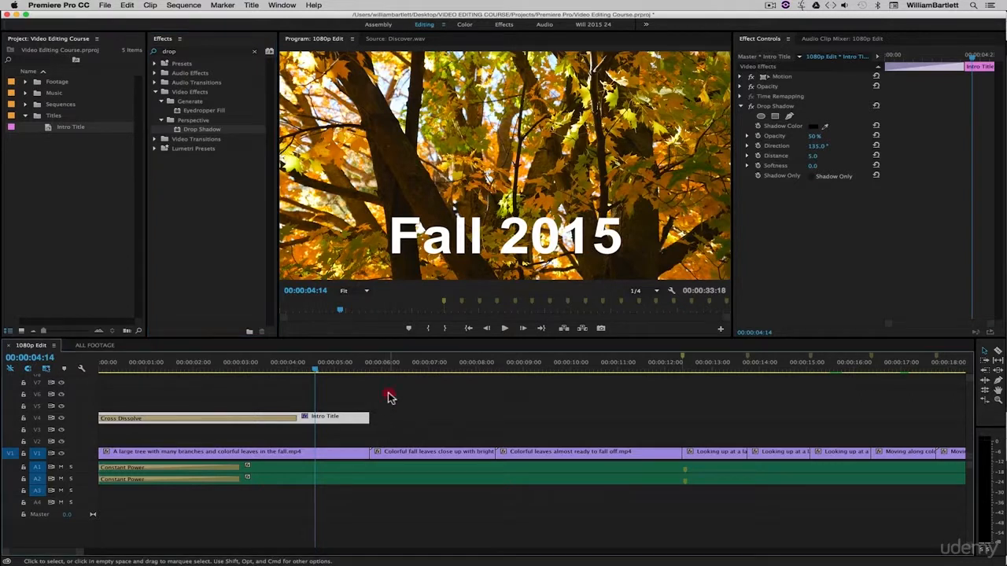
click(336, 421)
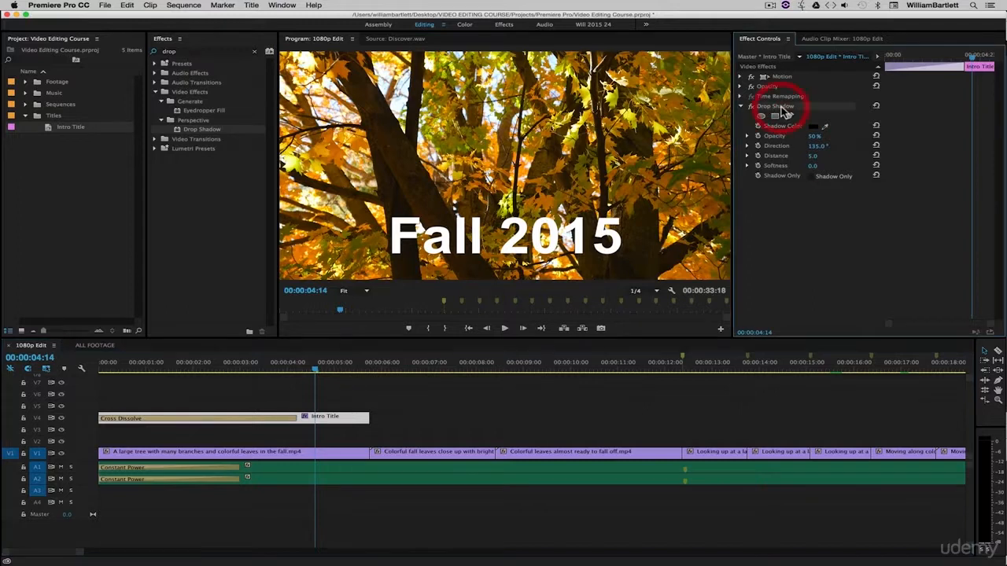
click(390, 402)
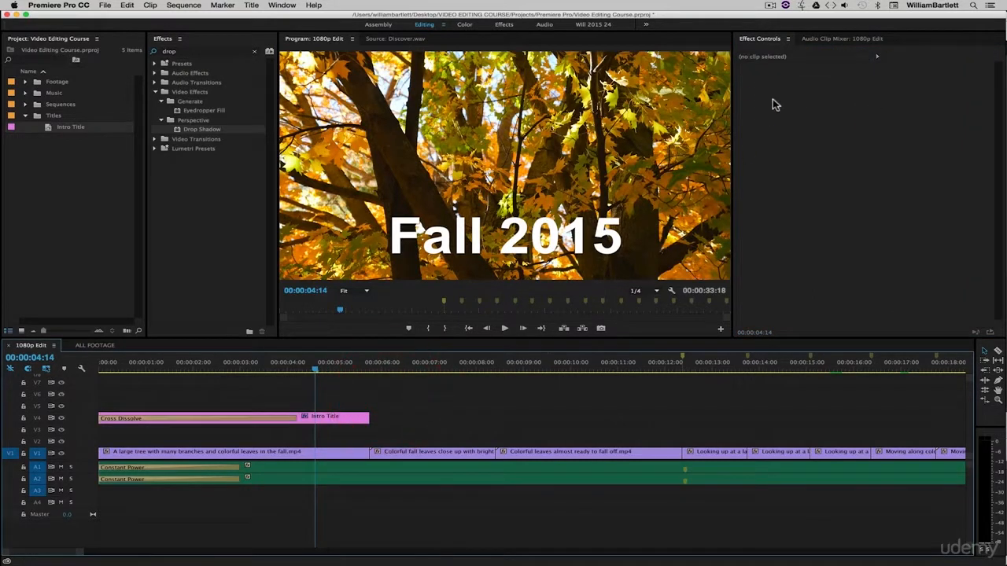
click(350, 417)
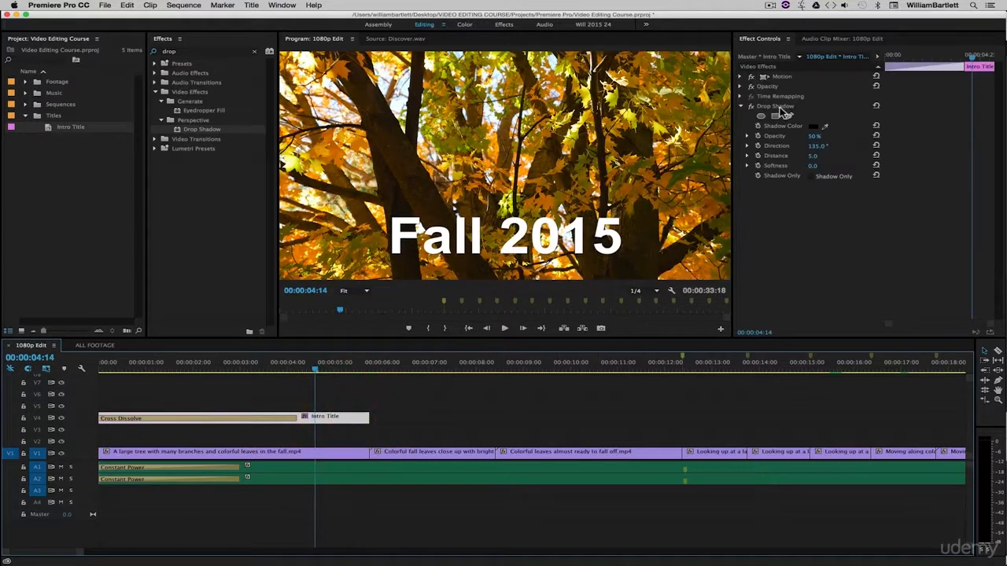
drag(818, 140, 822, 139)
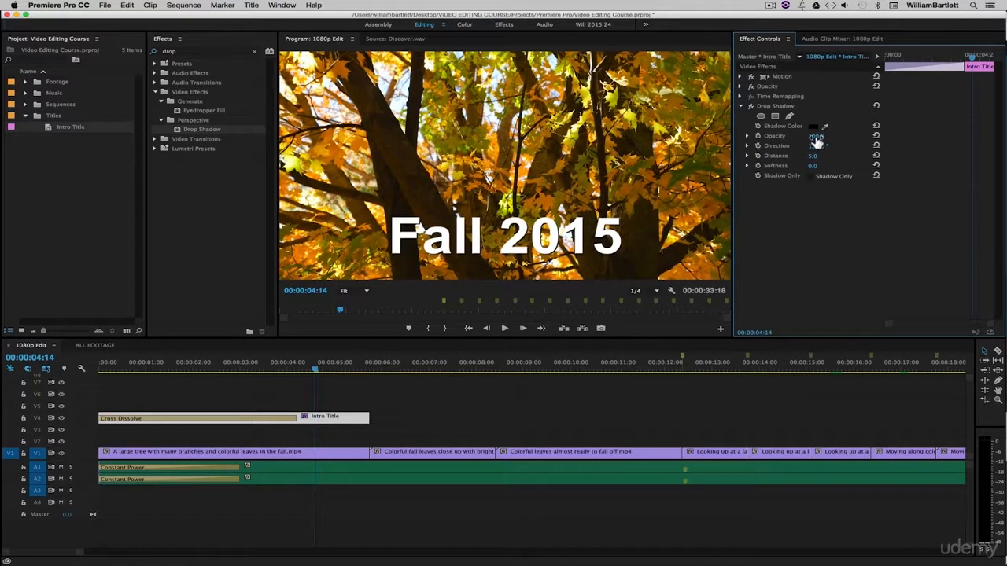
drag(813, 155, 822, 156)
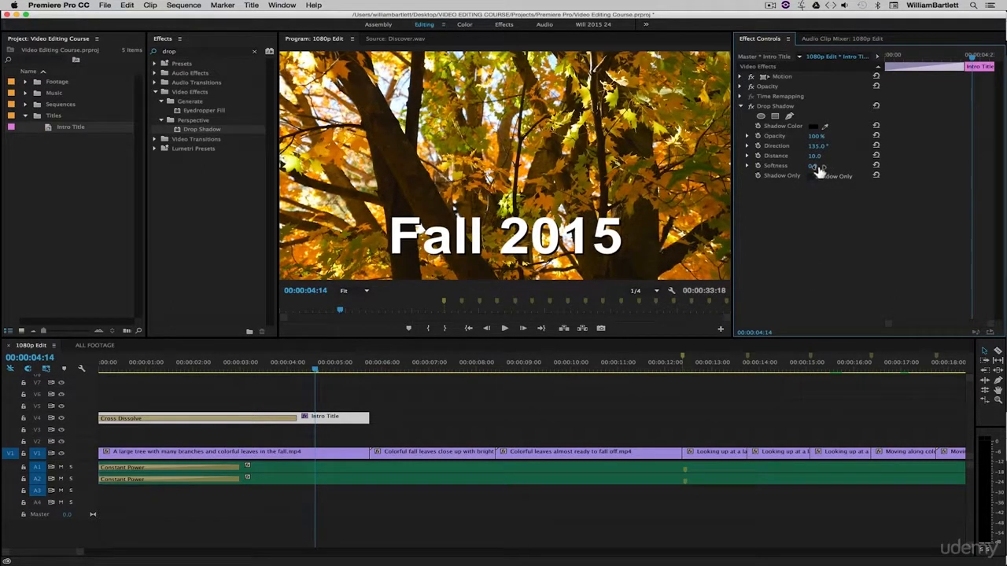
drag(812, 166, 820, 166)
click(751, 107)
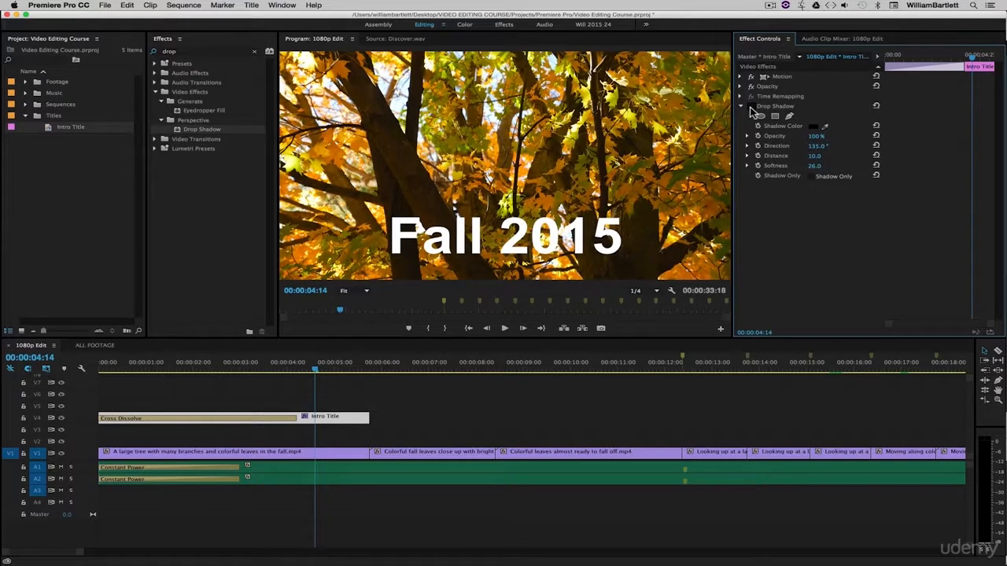
click(750, 107)
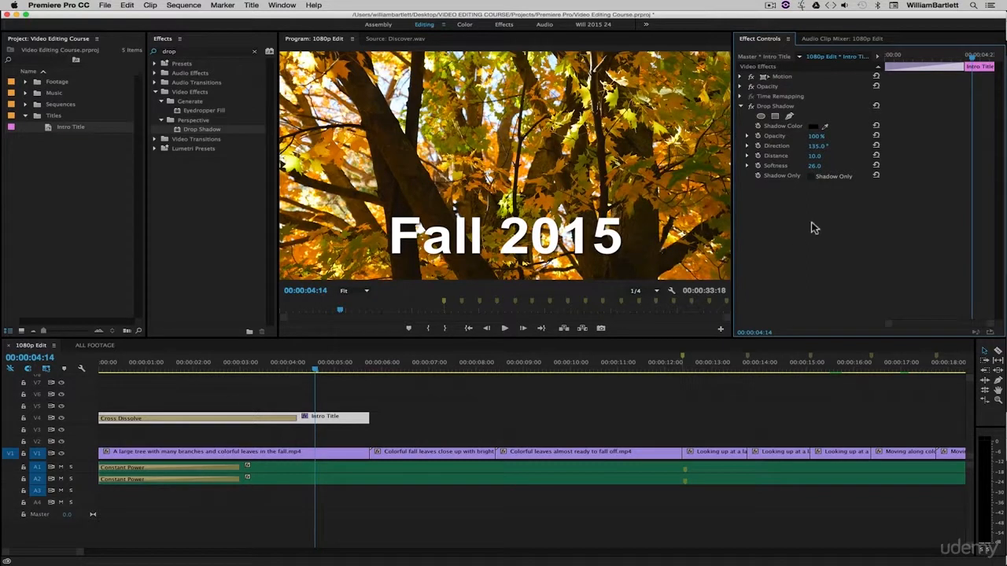
Step: Try the title's Drop Shadow with Shadow Only enabled and its softness raised to about 100
click(811, 177)
click(811, 176)
click(811, 176)
drag(815, 166, 864, 166)
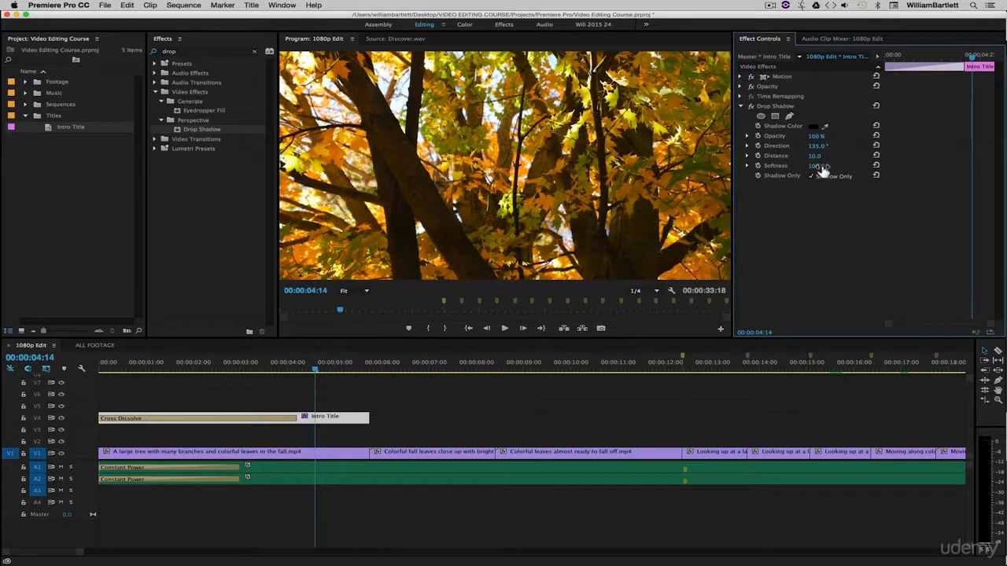
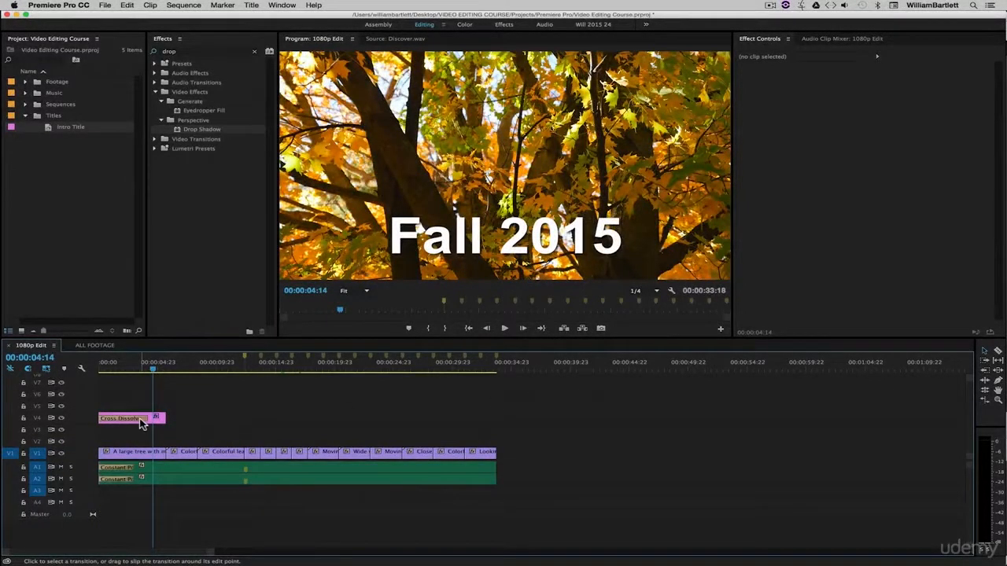
Step: Start a new color matte in the project at 1920 x 1080, 23.976 fps and Square Pixels (1.0)
click(73, 173)
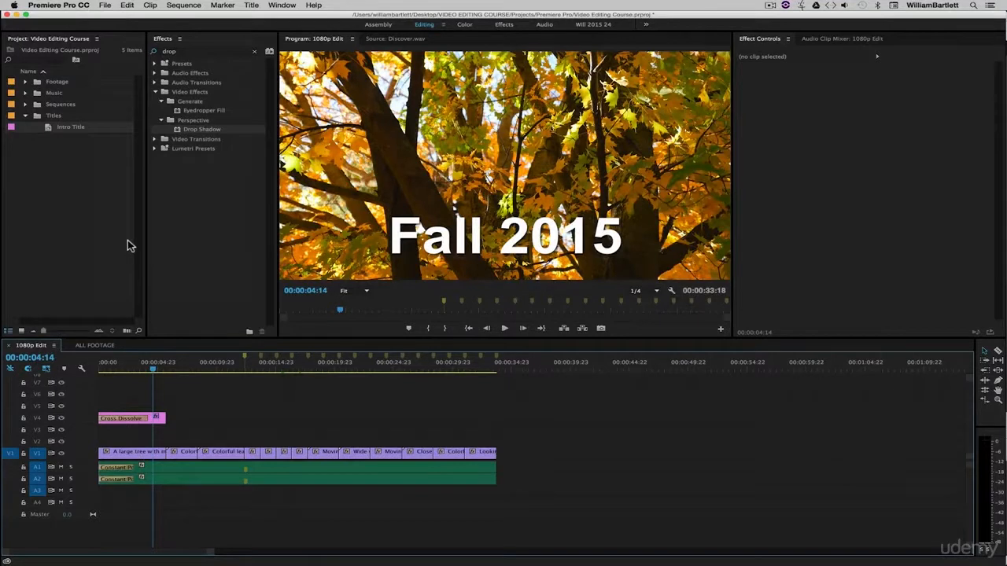
click(106, 6)
mouse_move(118, 17)
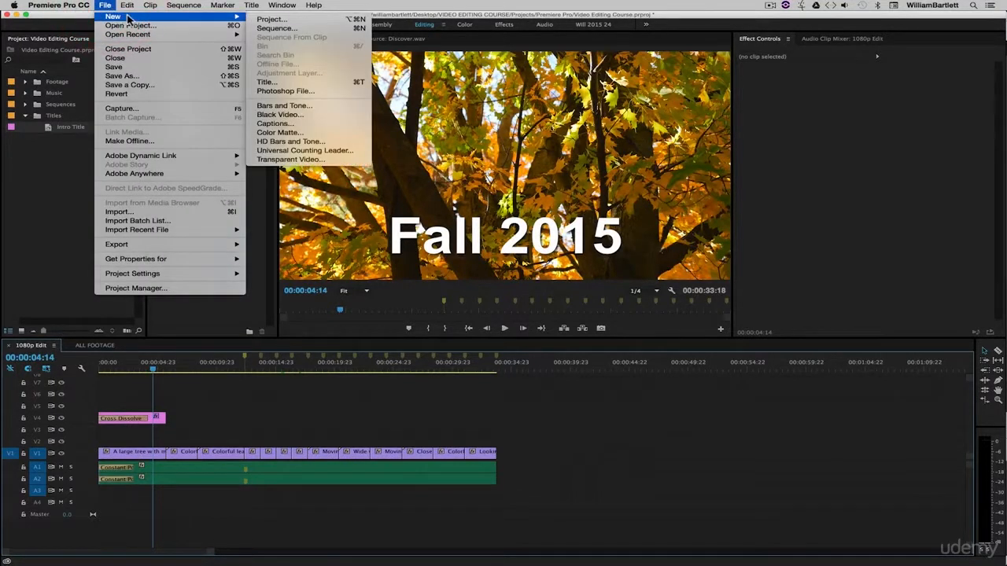
click(314, 134)
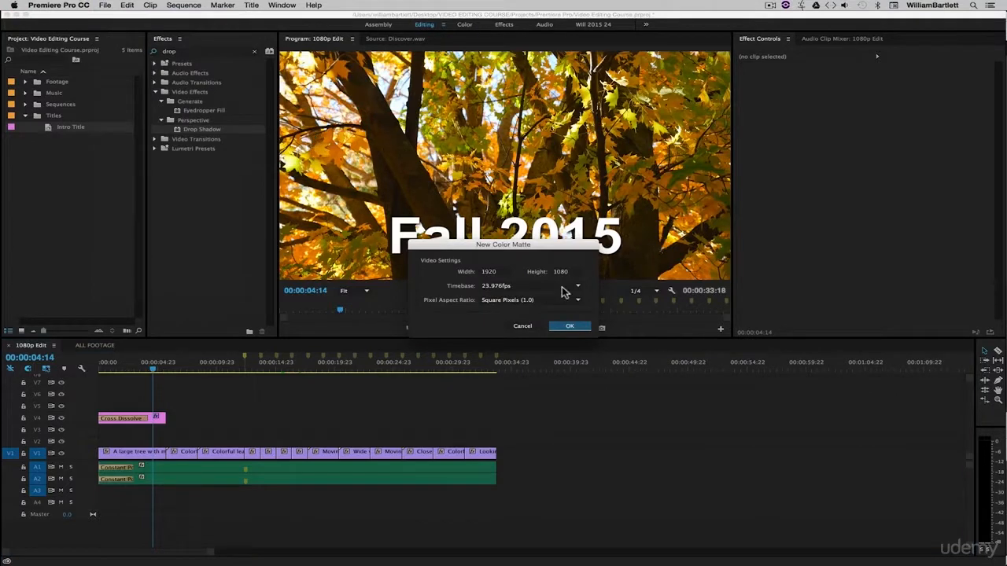
drag(530, 242, 504, 226)
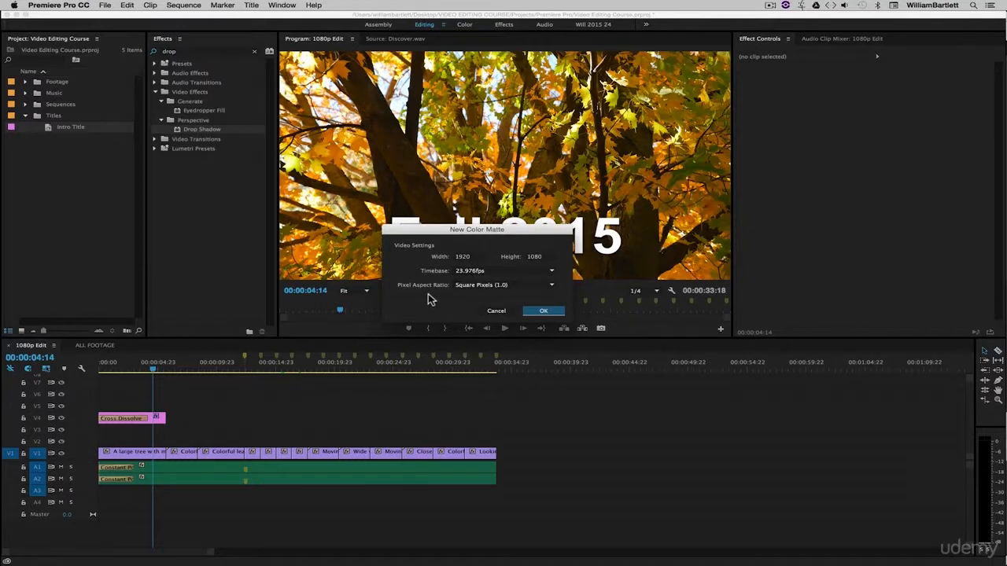
click(544, 311)
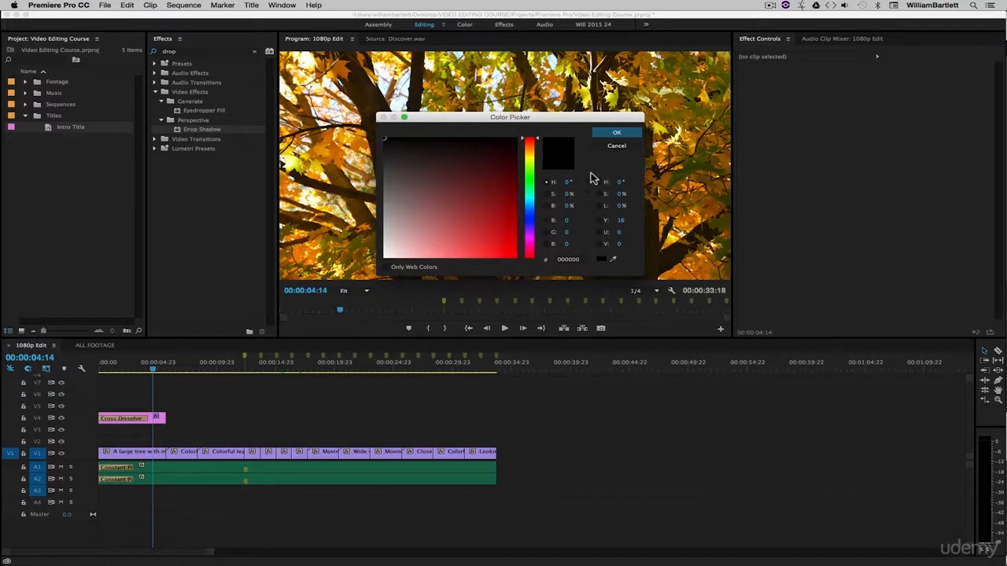
Step: Choose an orange of R 181, G 86, B 34 for the matte and name it "Color Matte orange"
drag(539, 118, 607, 349)
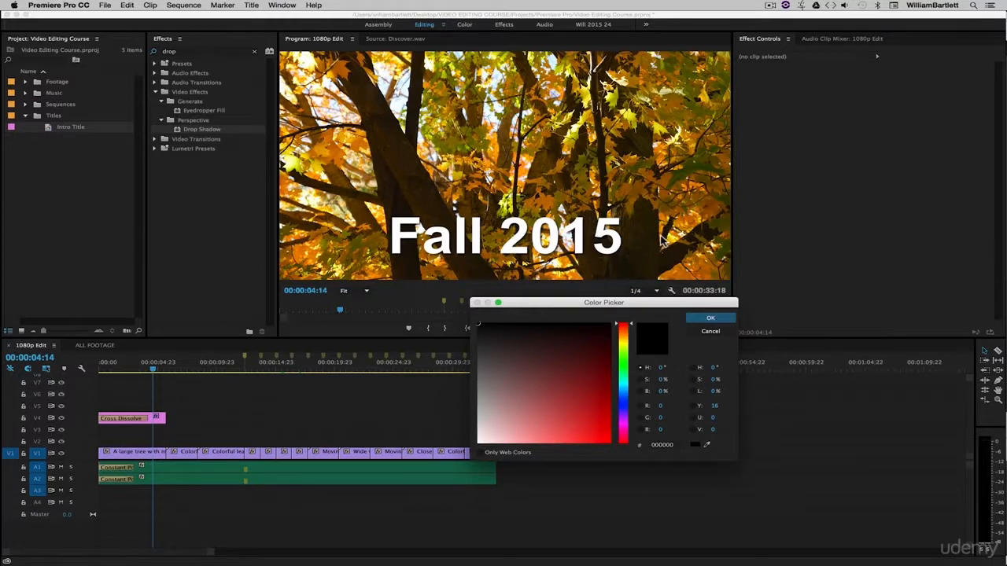
mouse_move(630, 328)
mouse_down()
mouse_move(631, 348)
mouse_move(628, 328)
mouse_up()
drag(588, 418, 588, 408)
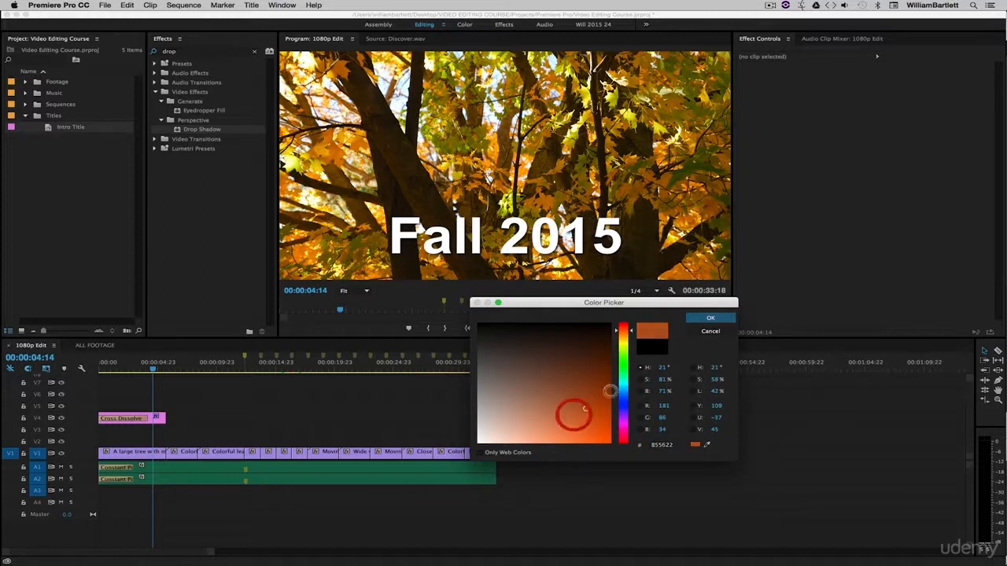
click(710, 318)
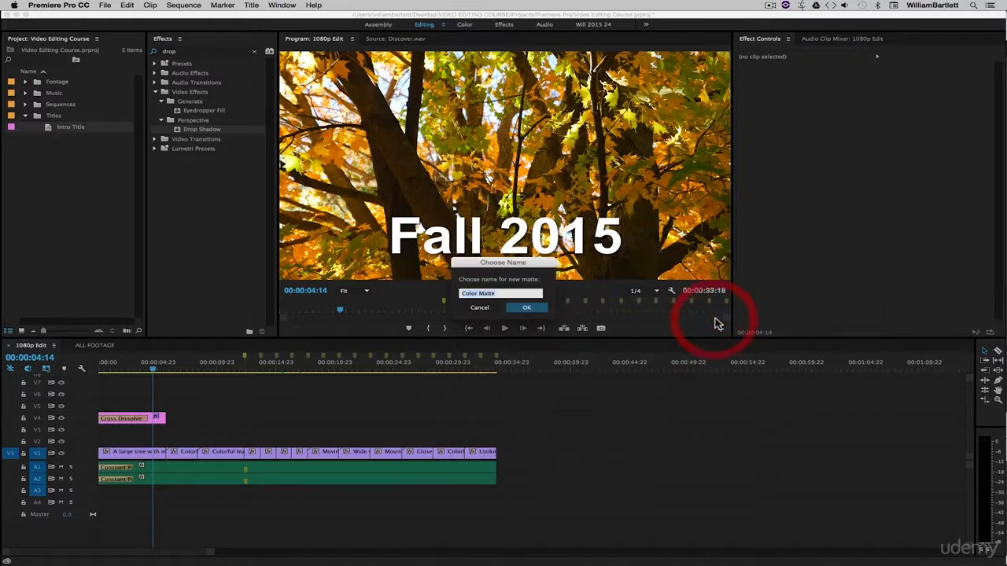
click(519, 294)
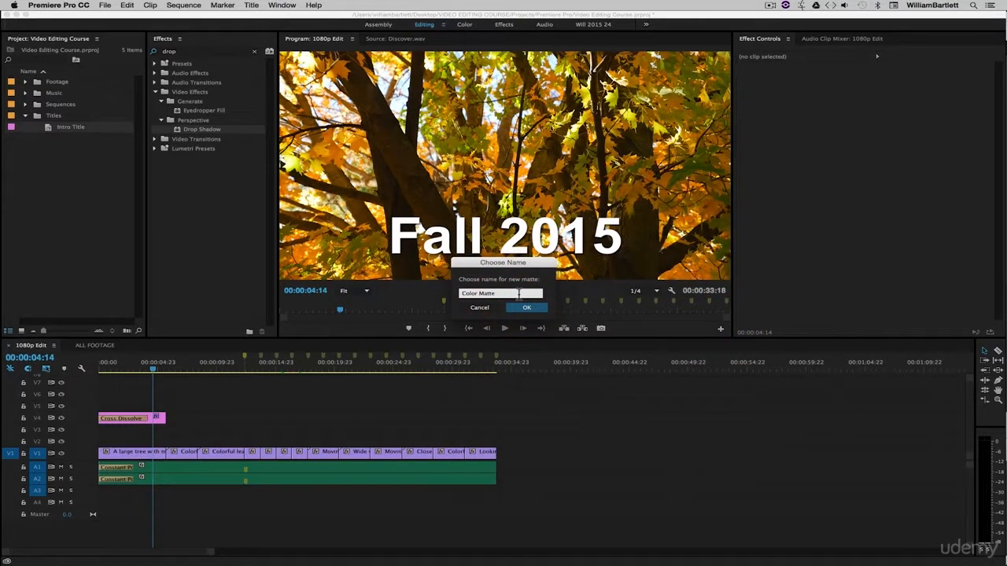
text(orange)
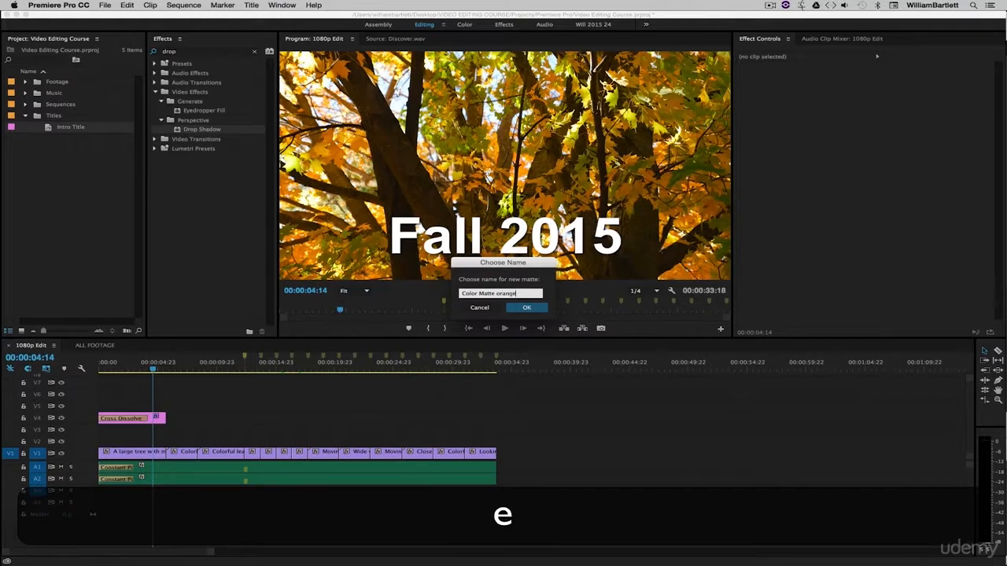
click(526, 308)
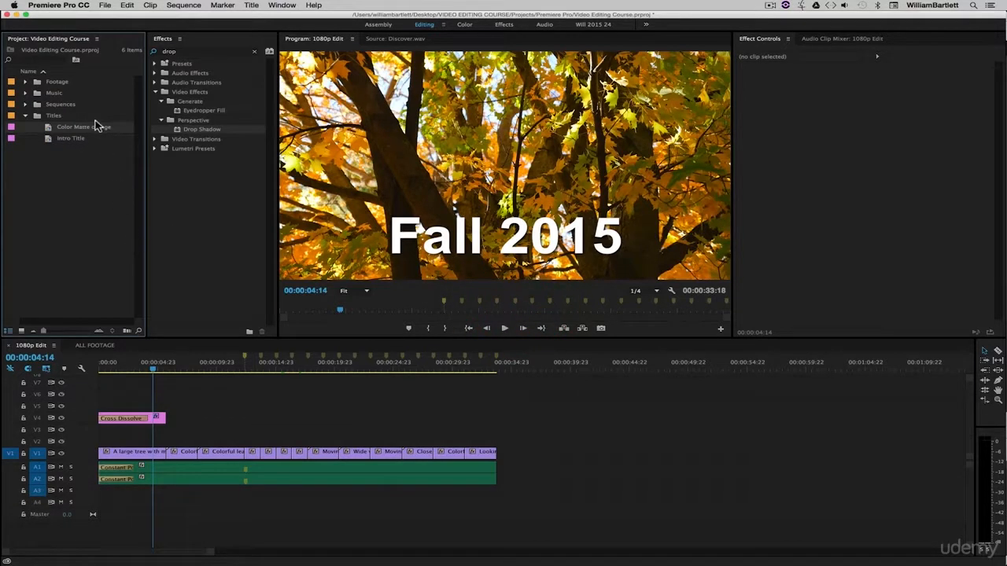
Step: Place Color Matte orange on V3 at the sequence start beneath the Intro Title and trim its end to match the title's
click(26, 116)
click(26, 116)
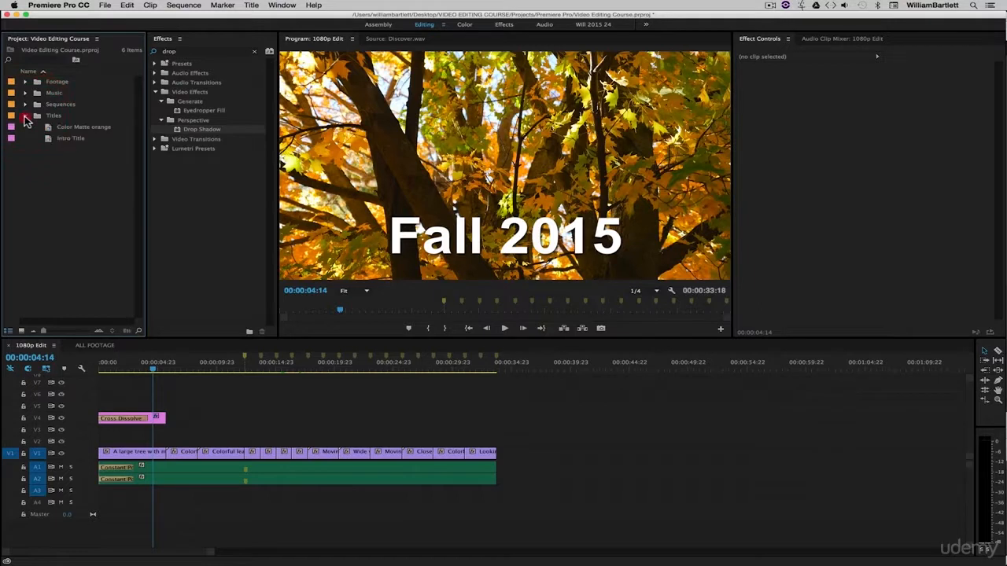
drag(45, 128, 109, 431)
key(=)
key(=)
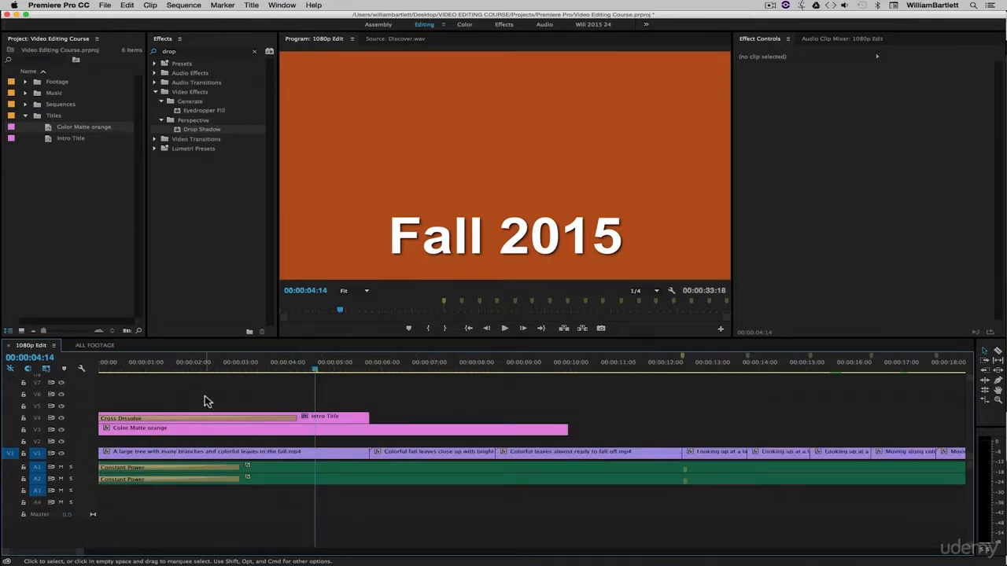
drag(563, 430, 370, 431)
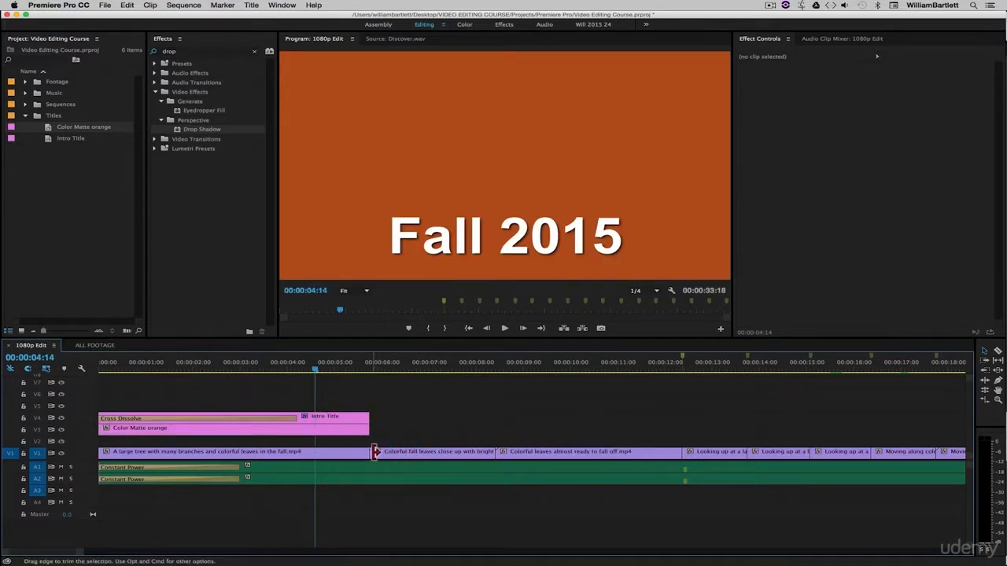
key(super+z)
drag(567, 430, 367, 431)
Step: Play the sequence from the start through the cut to the second clip to review the title over the orange matte
click(352, 372)
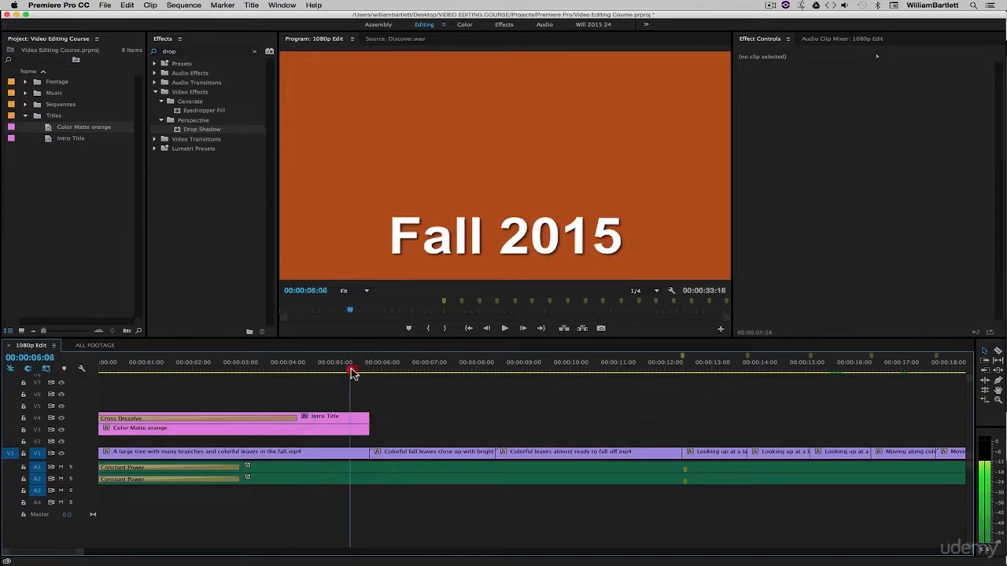
key(Home)
click(388, 392)
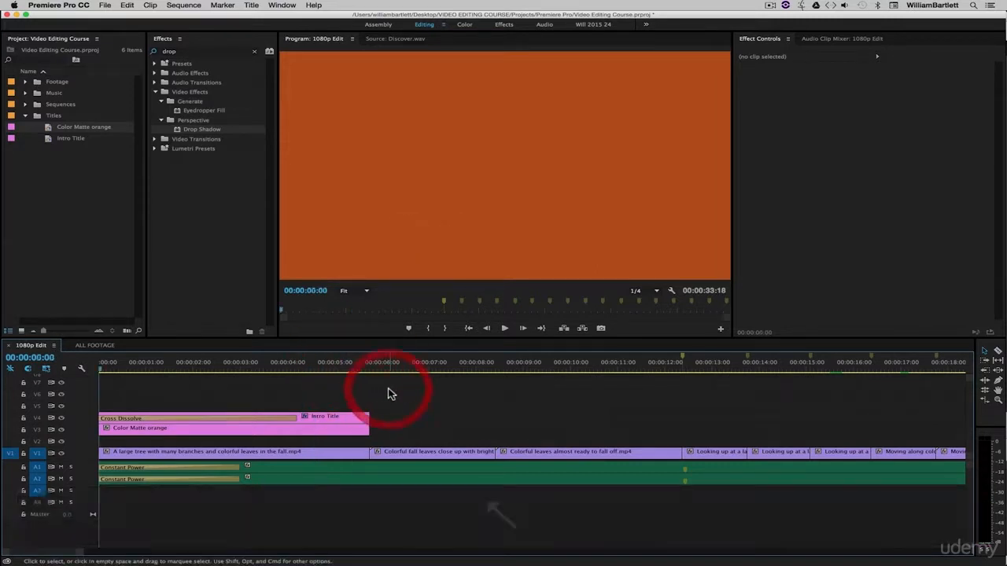
key(space)
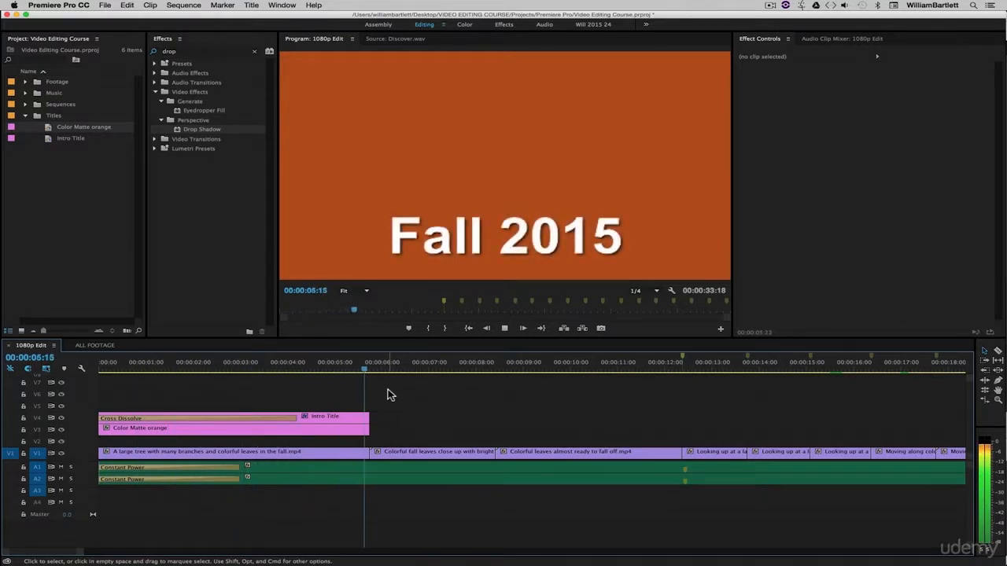
key(space)
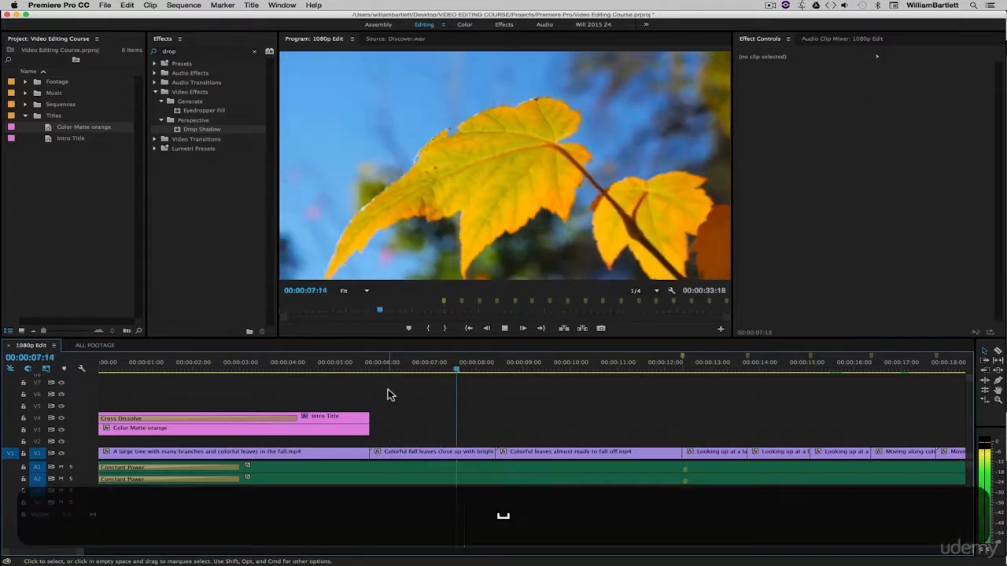
Step: Find the Crop video effect and apply it to the Color Matte orange clip on V3, parking the playhead at 00:00:04:19
click(325, 370)
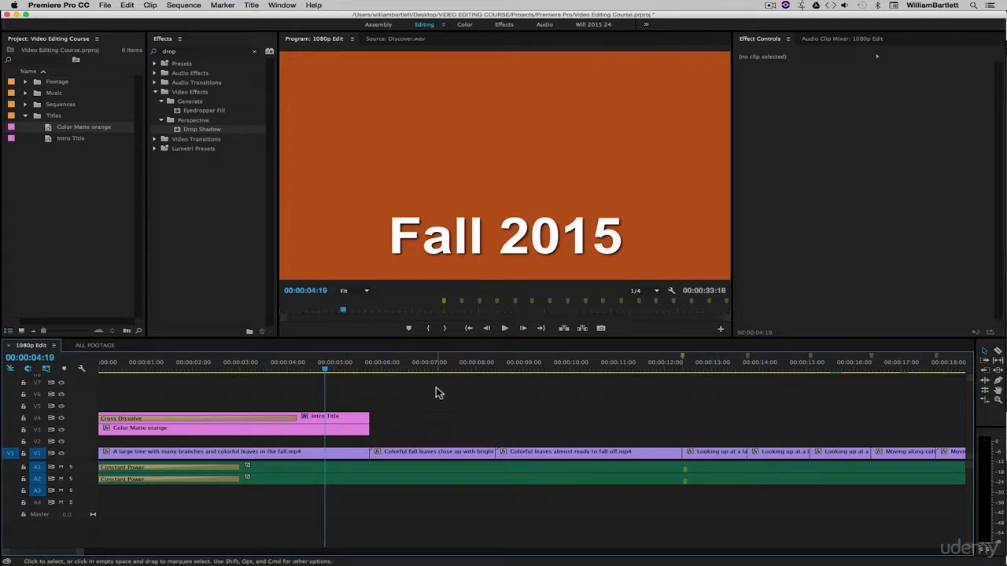
click(182, 51)
key(super+a)
text(crop)
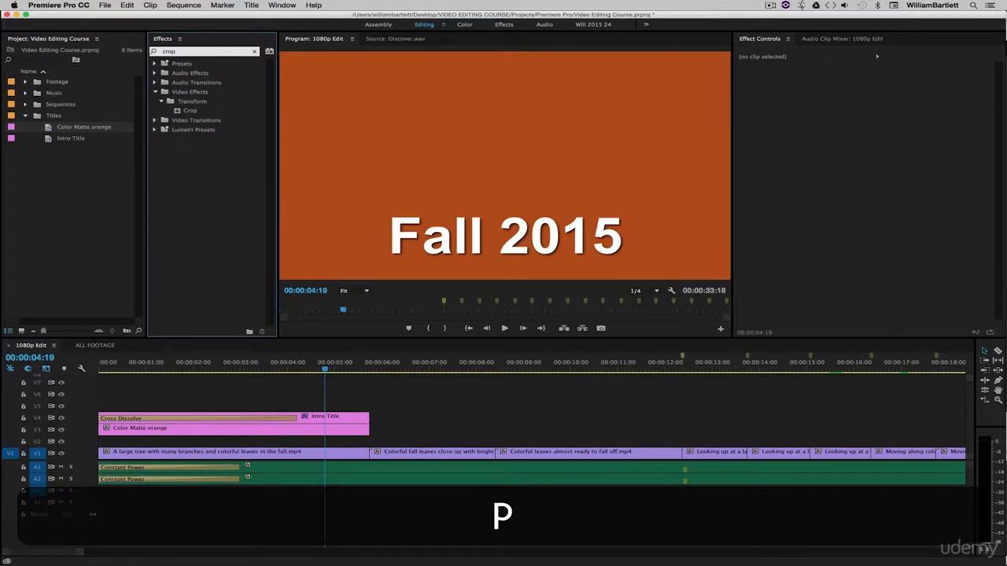
drag(189, 111, 163, 430)
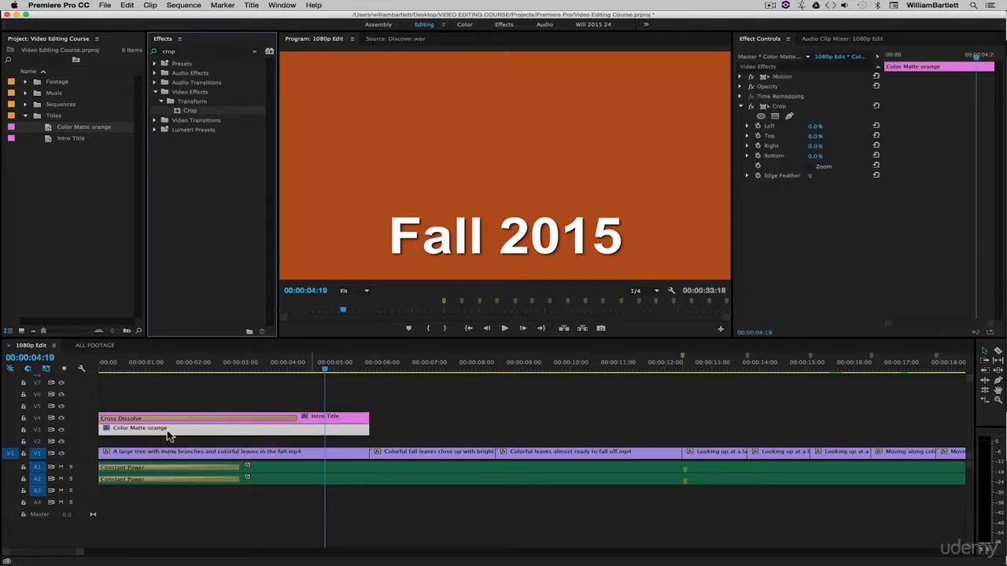
click(445, 435)
click(325, 425)
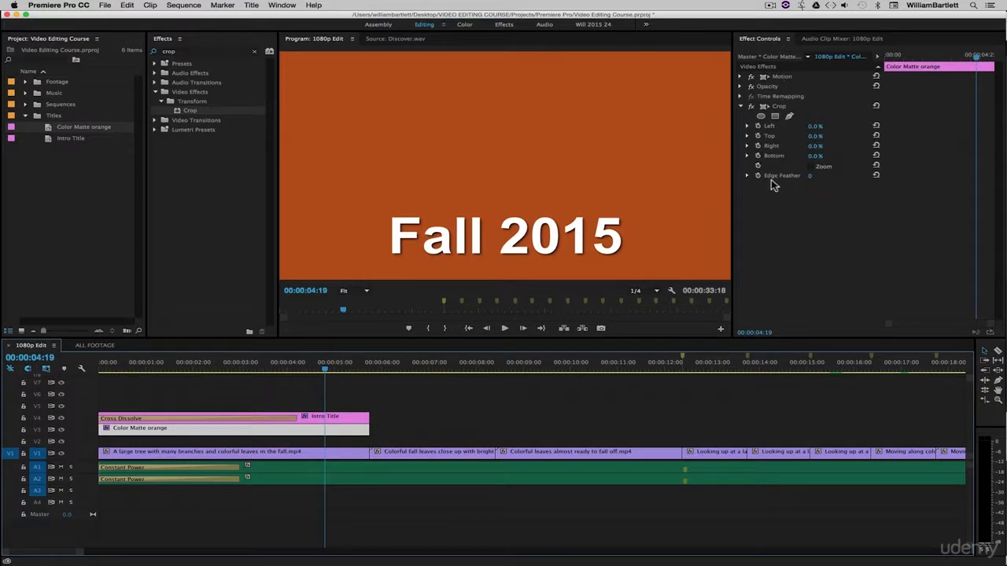
Step: Crop the orange matte to a band behind the title with Top 73%, Bottom 12% and Edge Feather 191
drag(814, 140, 881, 140)
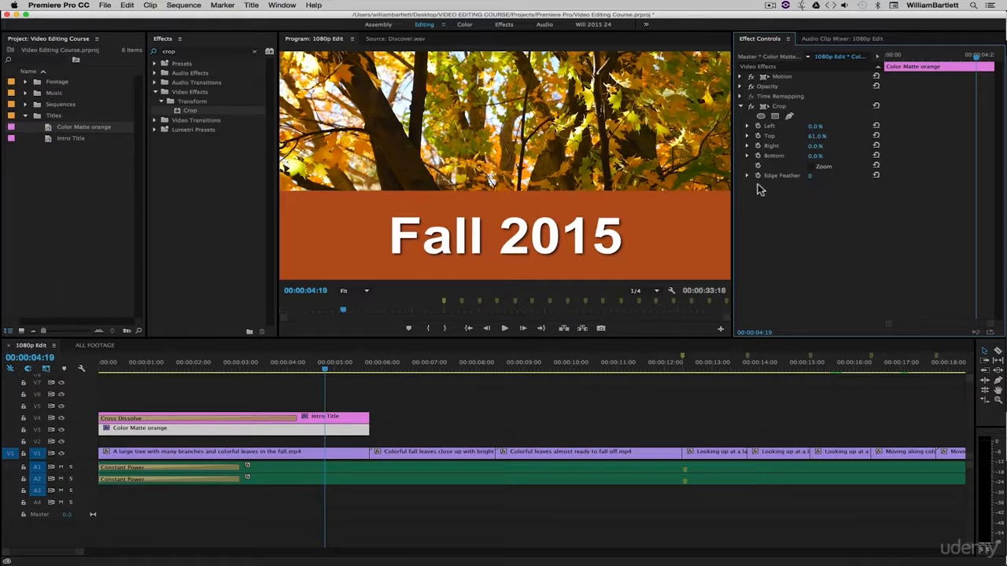
drag(811, 175, 953, 175)
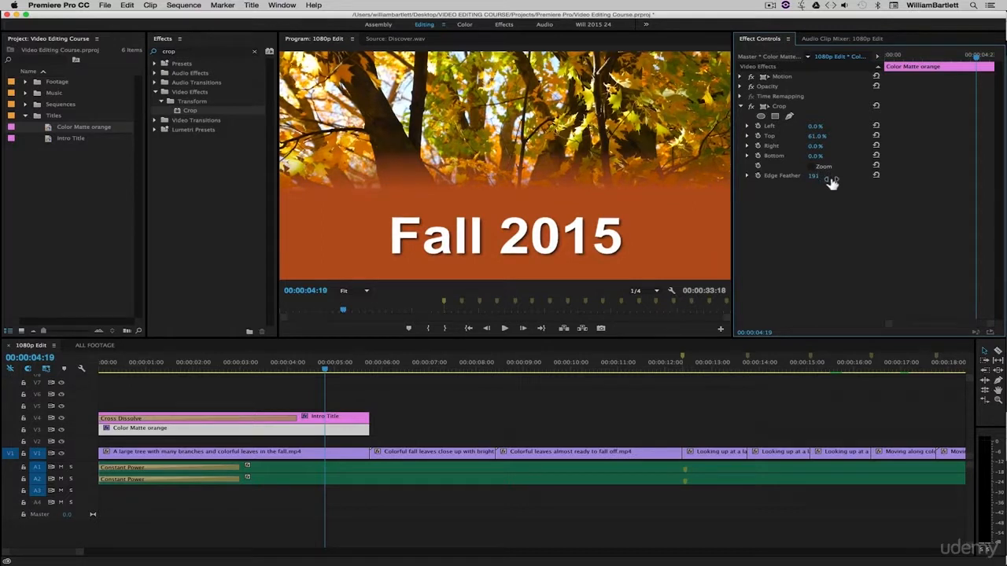
drag(817, 136, 820, 138)
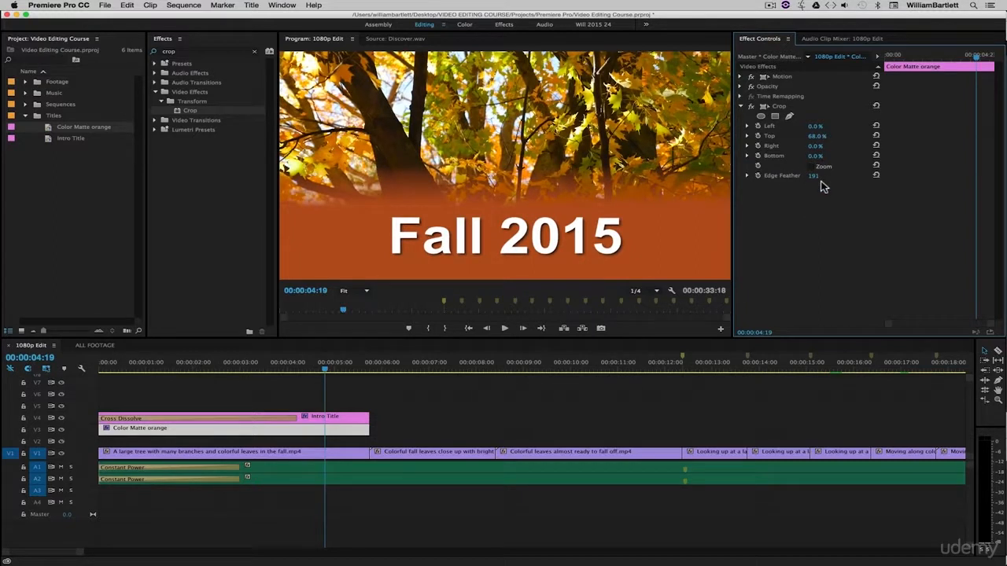
drag(815, 155, 825, 136)
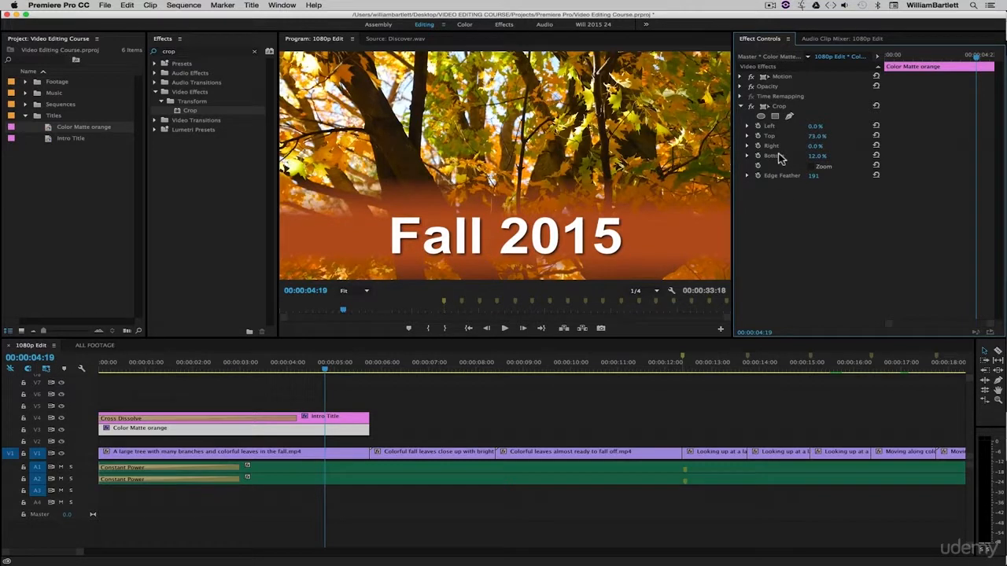
Step: Try cropping the orange matte's sides with Right 22% and Left 23%, and reset both values
drag(815, 145, 829, 145)
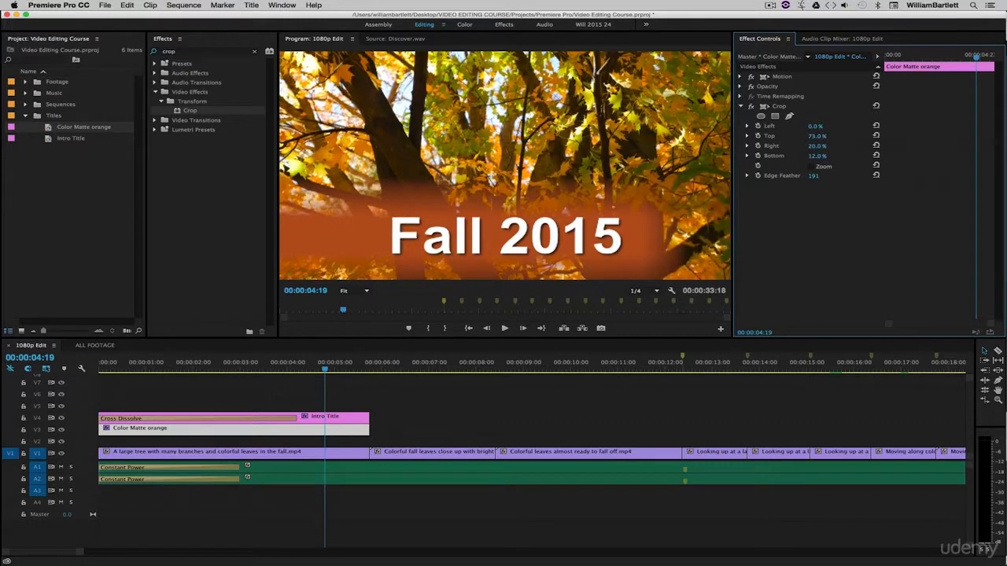
drag(815, 126, 821, 127)
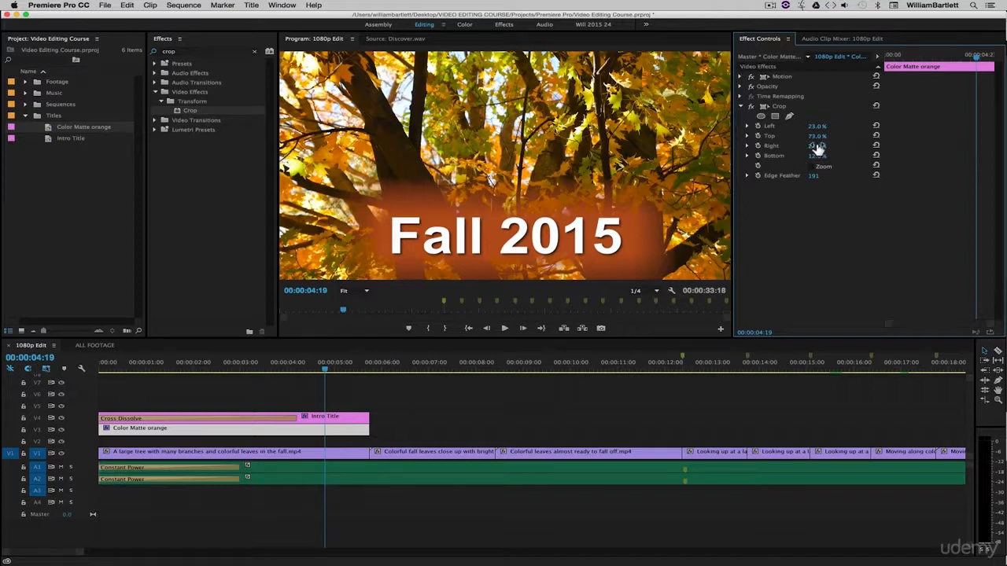
click(876, 126)
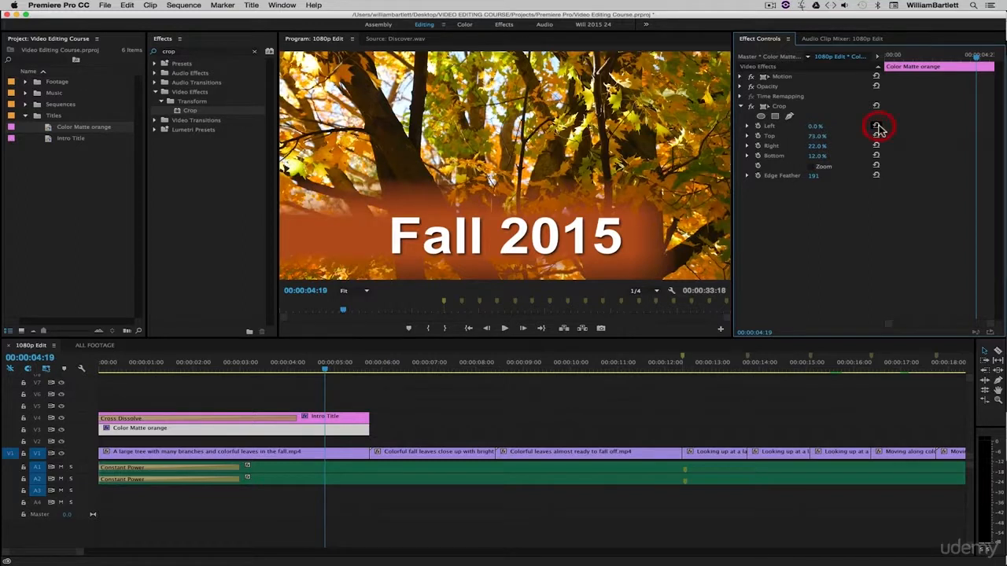
click(876, 146)
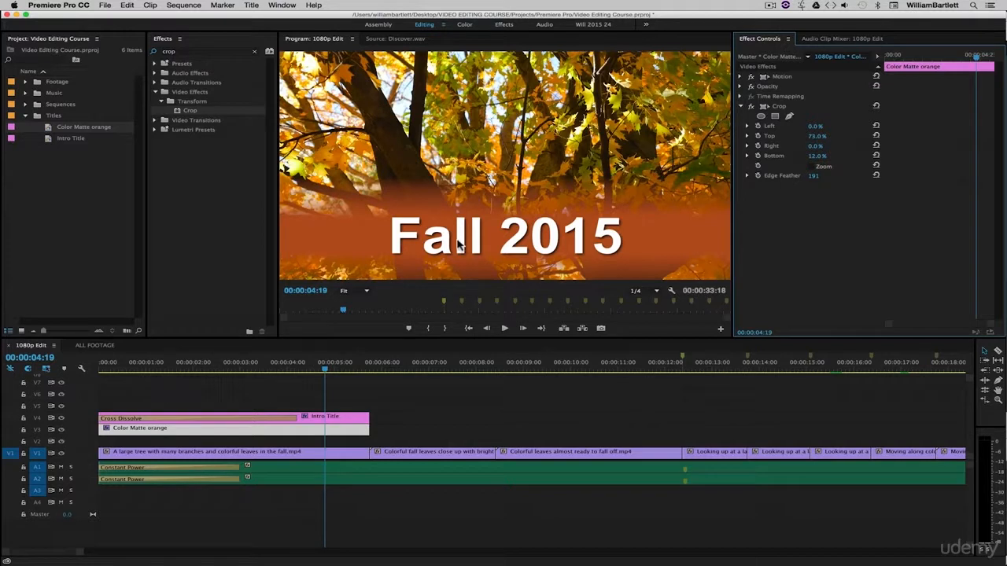
Step: Set the orange matte's Crop Edge Feather to 42 and deselect the clip
drag(813, 176, 778, 176)
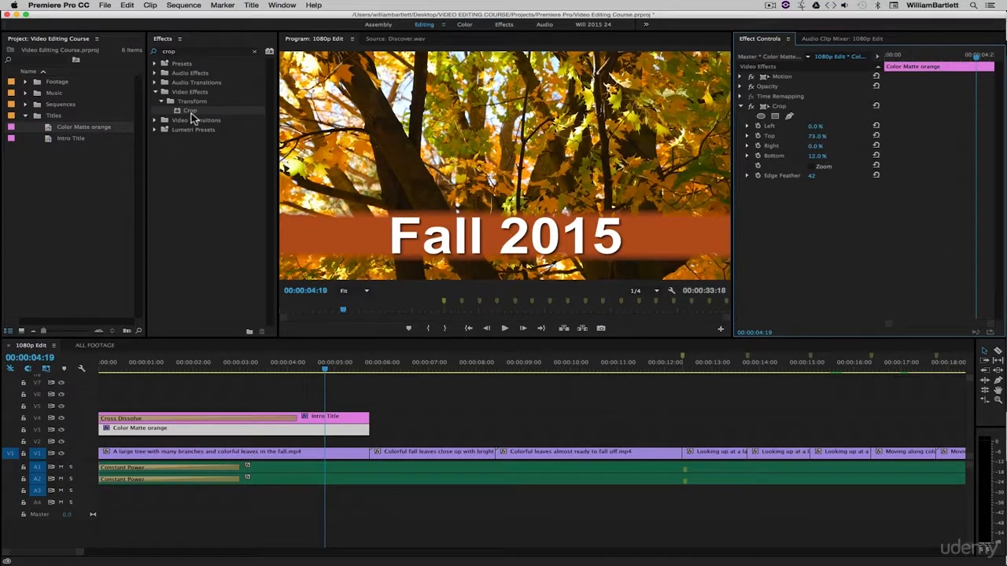
click(168, 434)
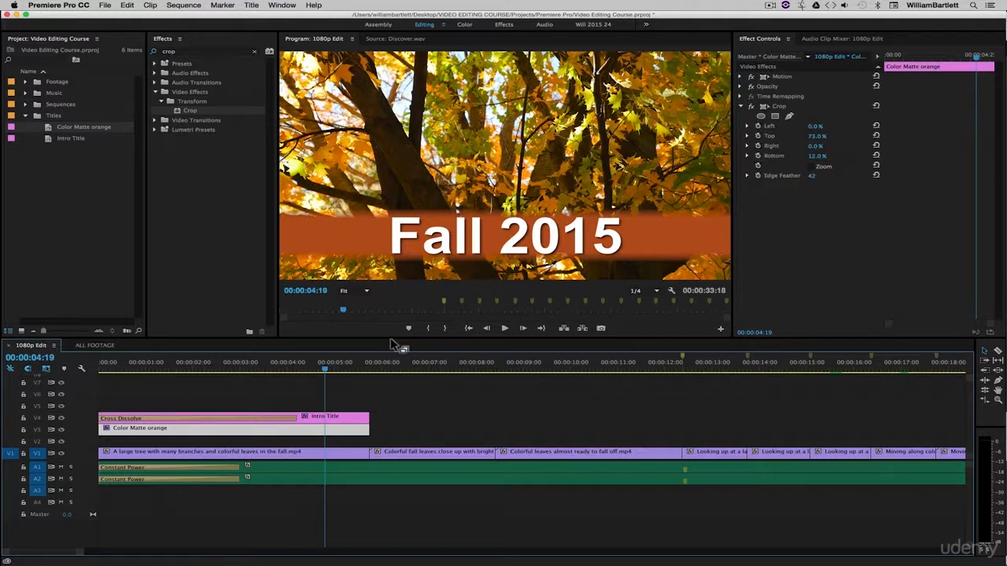
click(357, 382)
Step: At the sequence start, enable keyframing for the matte's Crop Top and Bottom and set both to 0%
drag(193, 370, 68, 375)
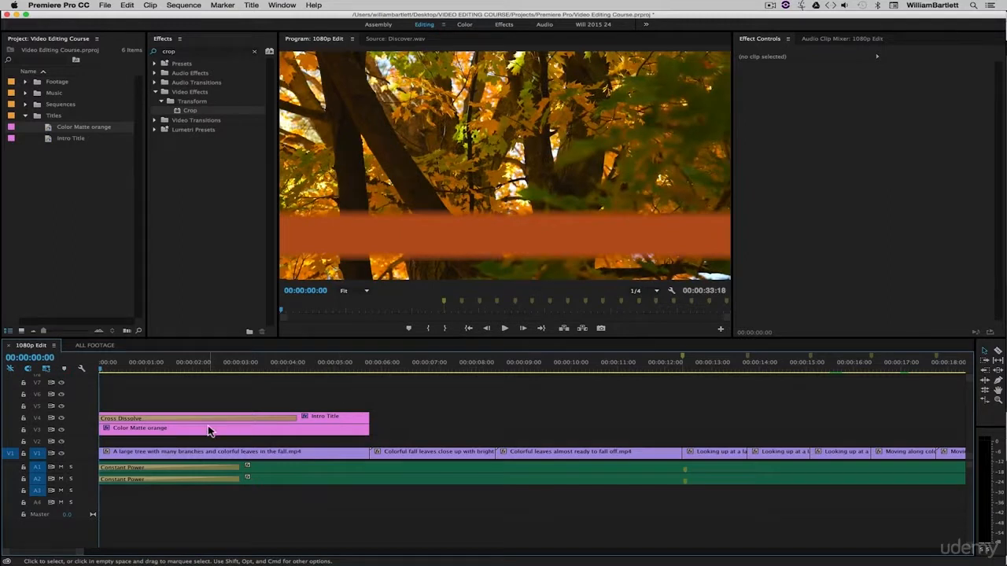
click(260, 431)
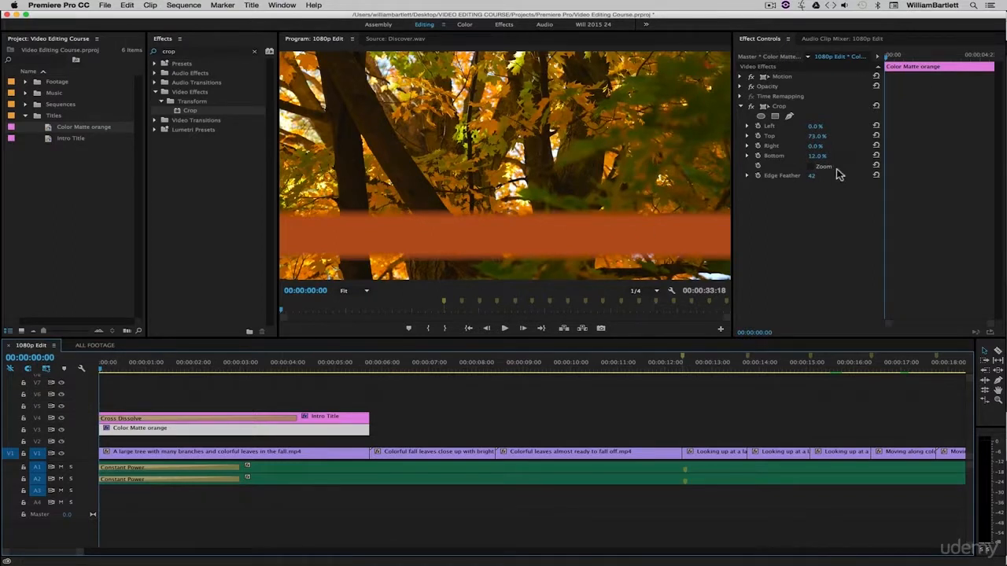
click(759, 137)
click(758, 155)
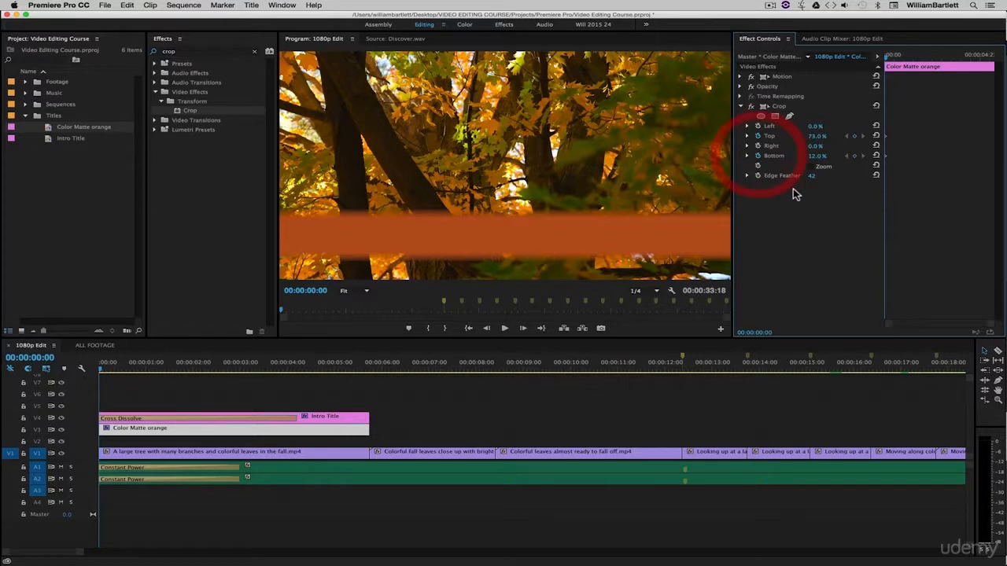
drag(816, 137, 756, 136)
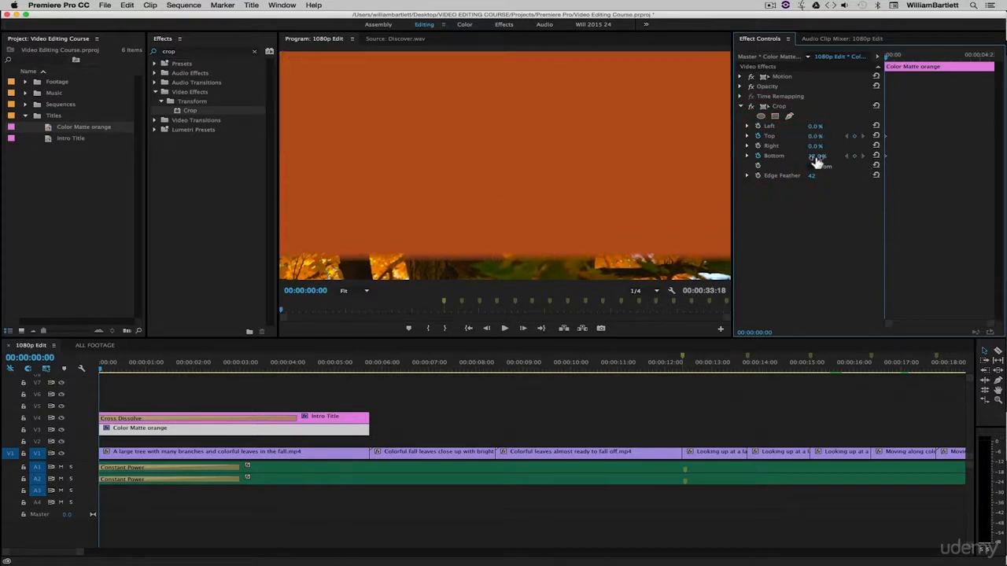
drag(816, 157, 800, 156)
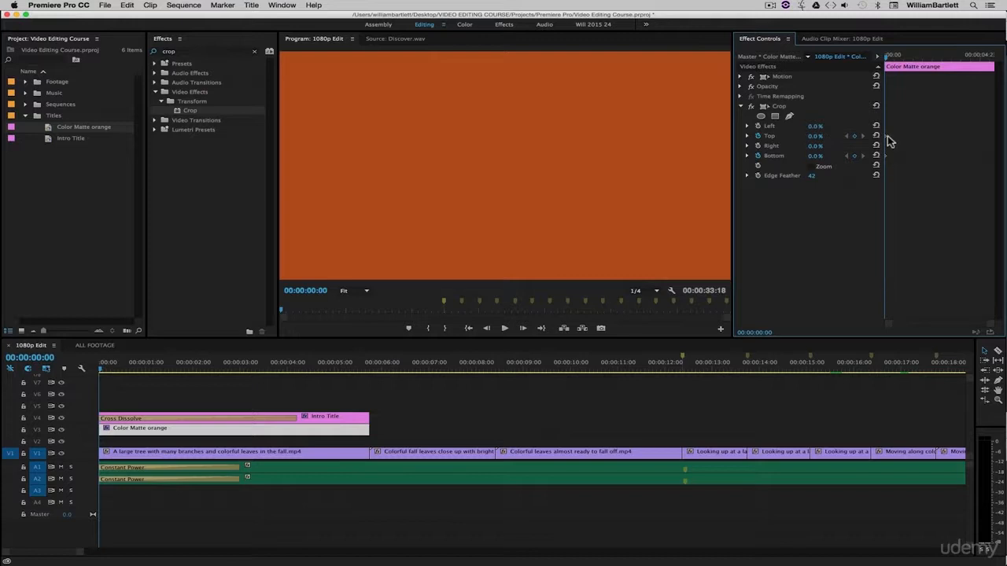
Step: Add Crop Top and Bottom keyframes to the orange matte at 00:00:01:12, keeping both values at 0%
drag(189, 365, 168, 373)
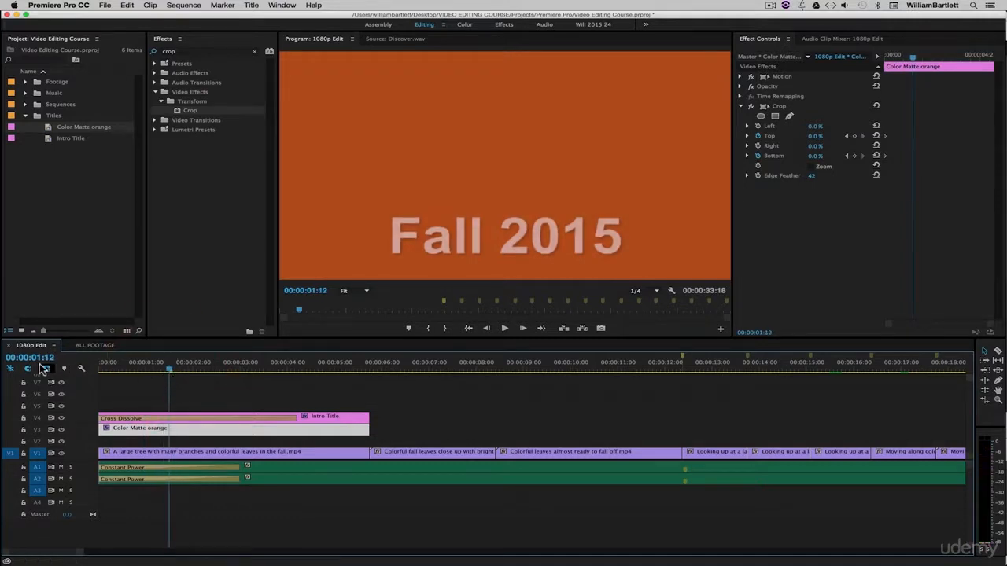
click(854, 135)
click(854, 155)
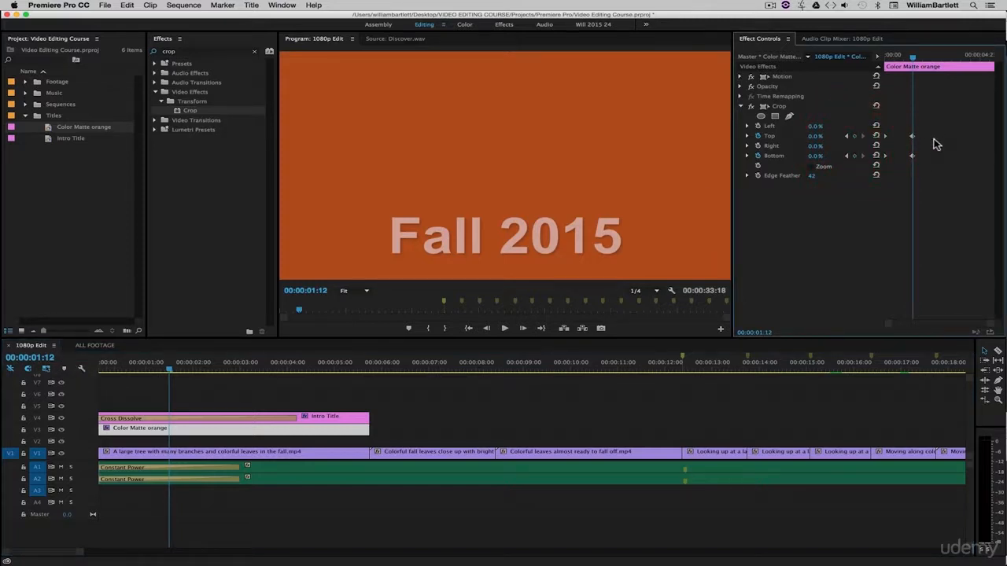
Step: Try creating the Crop Top keyframe by changing its value to 15%, and re-add the Top and Bottom keyframes at 0%
key(super+z)
drag(815, 136, 887, 140)
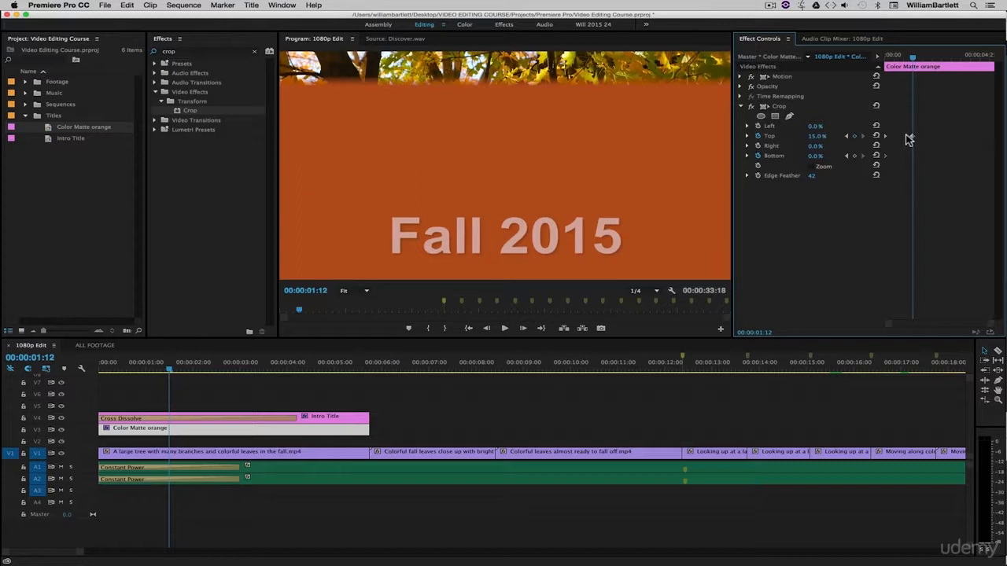
key(super+z)
click(855, 137)
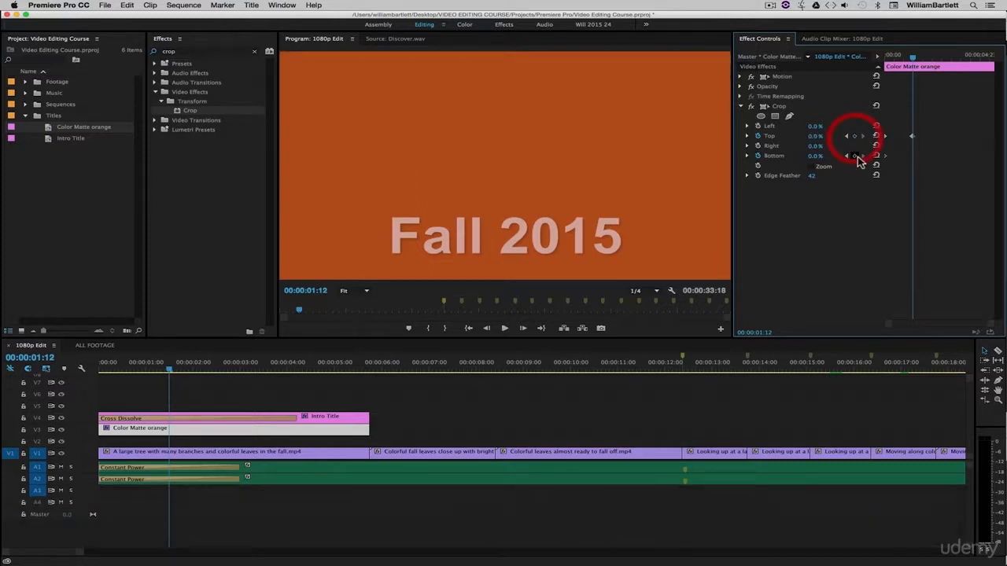
click(855, 156)
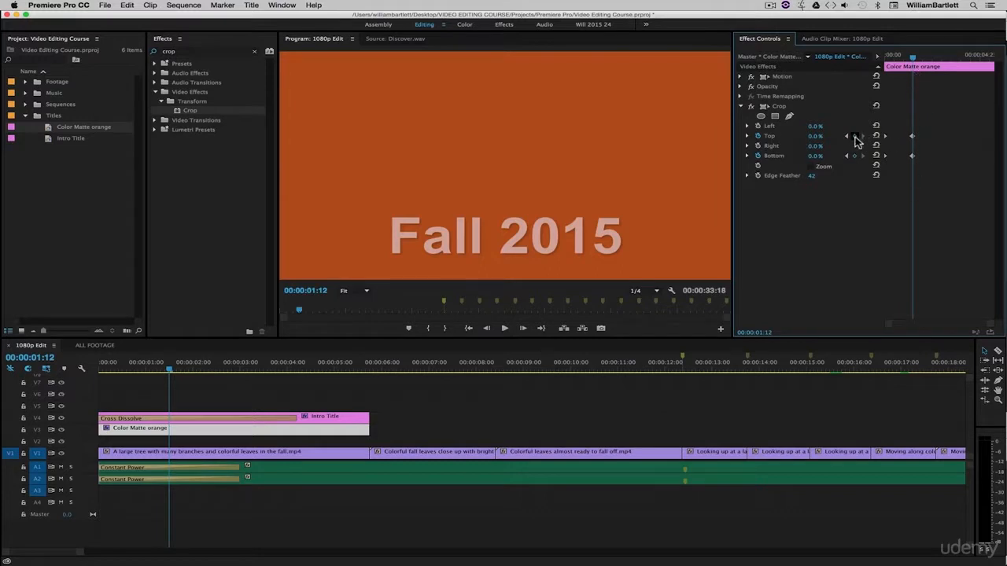
Step: At the 00:00:01:12 keyframes, set the orange matte's Crop Top to 72% and Bottom to 12%
click(919, 59)
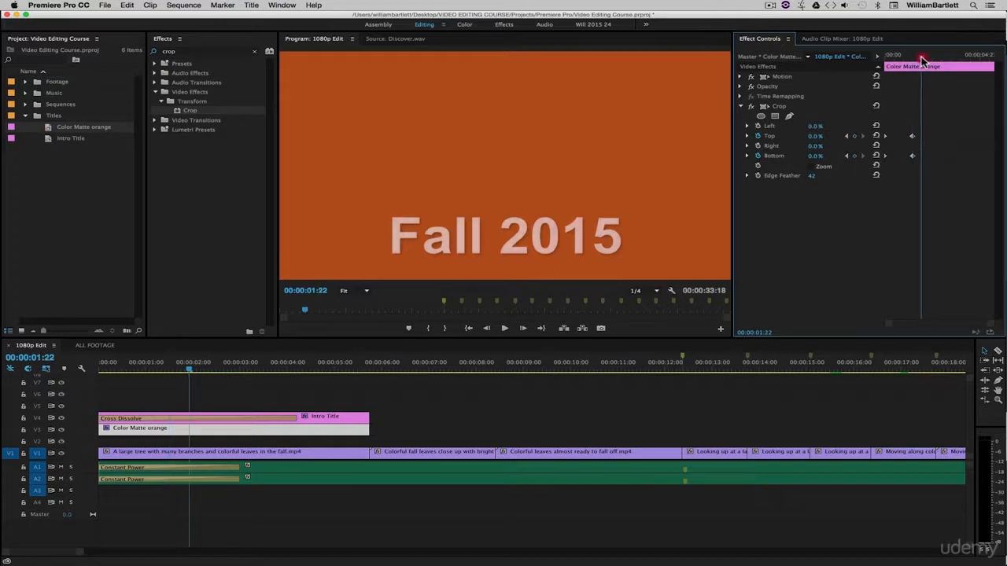
drag(922, 60, 915, 66)
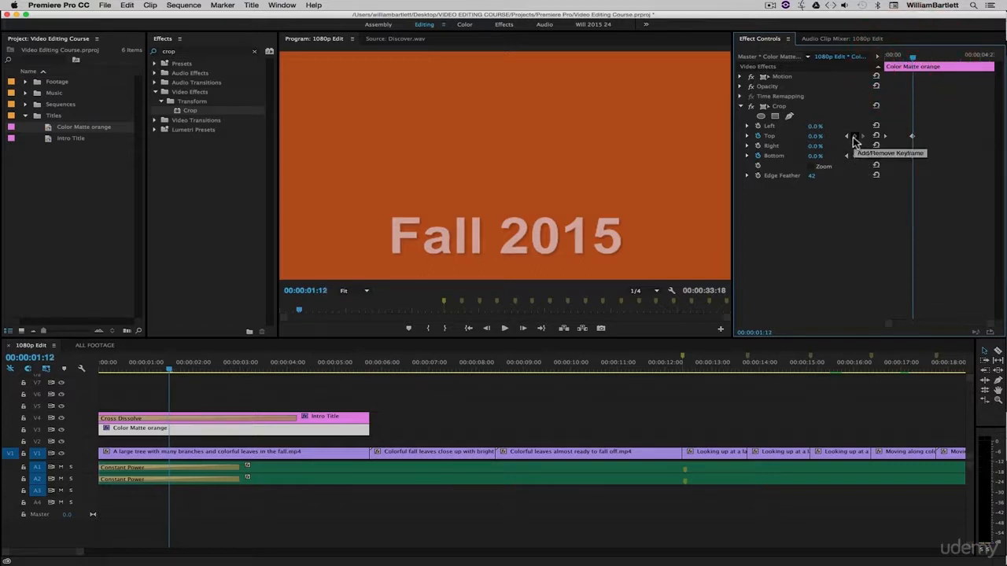
click(924, 55)
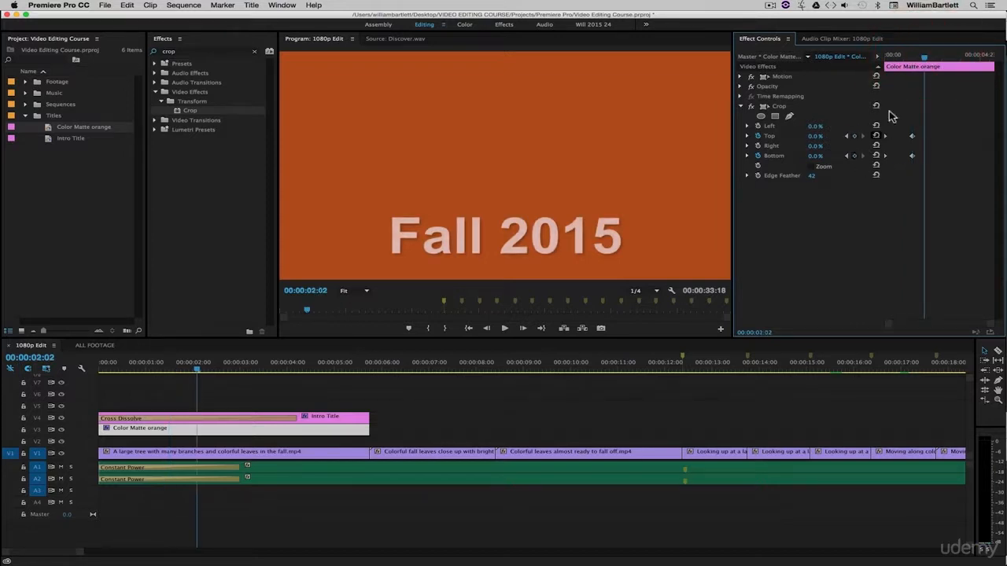
click(913, 59)
drag(913, 58, 914, 59)
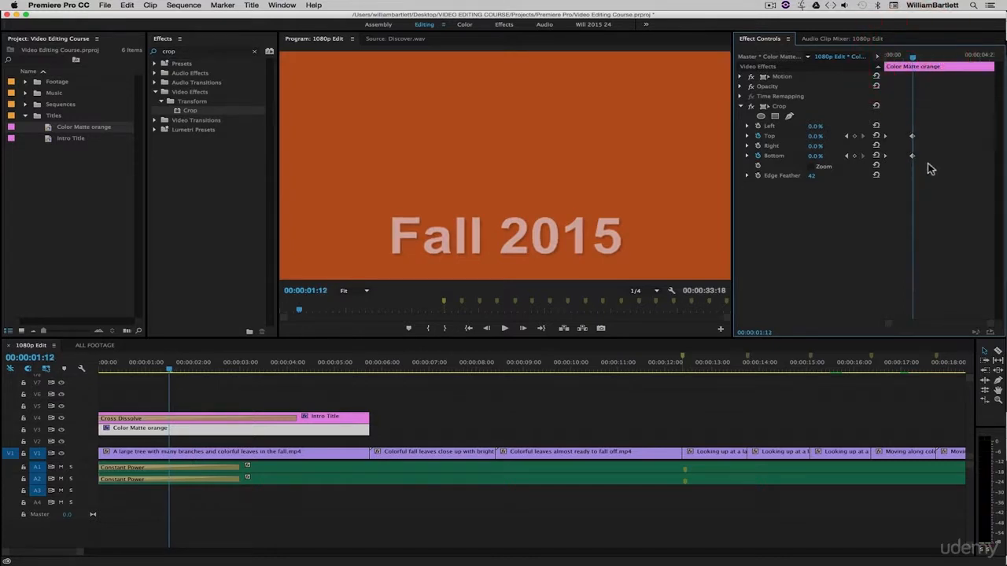
drag(814, 138, 871, 138)
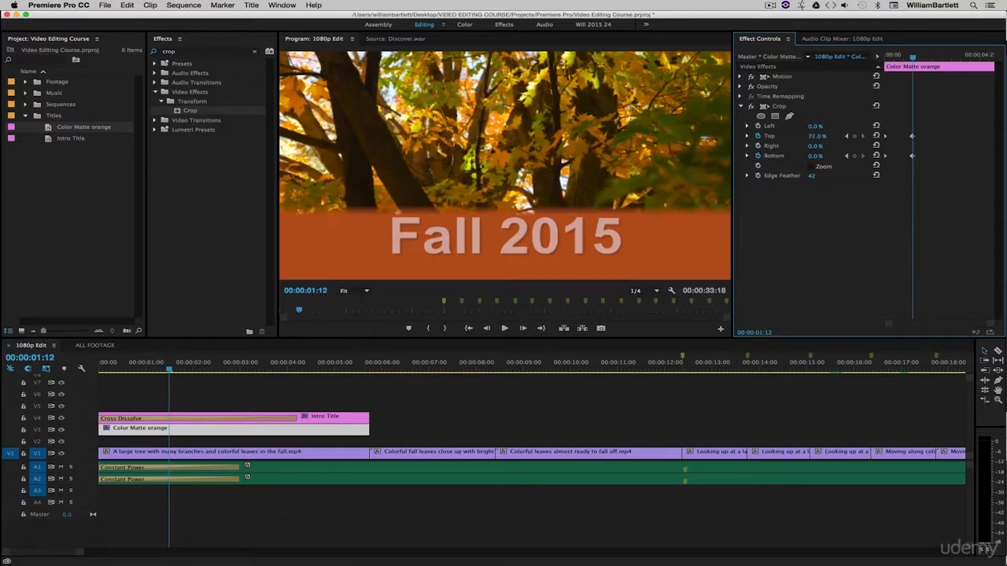
drag(816, 155, 826, 156)
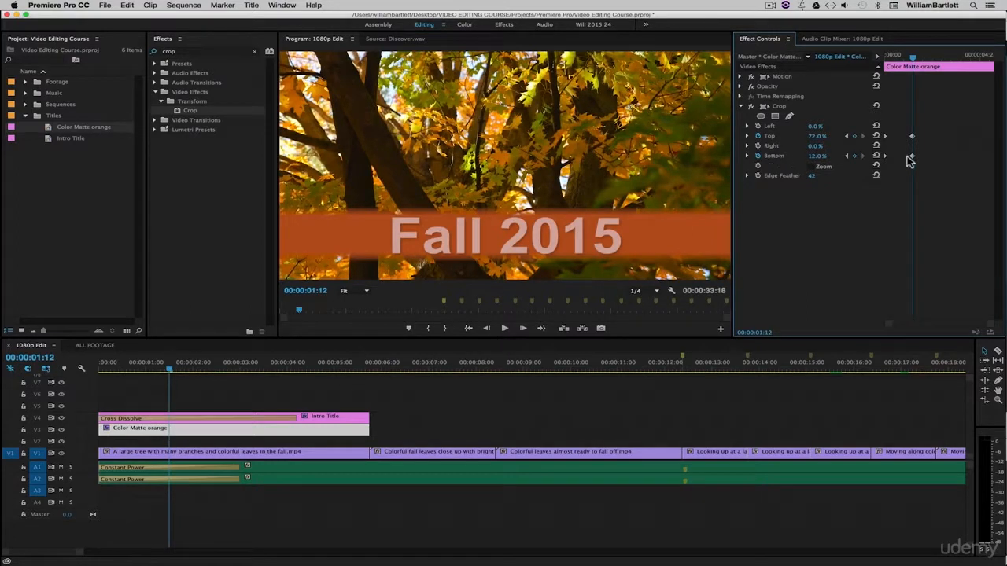
Step: Check the matte's Crop keyframes at the start and at 00:00:01:12, and play the opening animation from the beginning
key(Home)
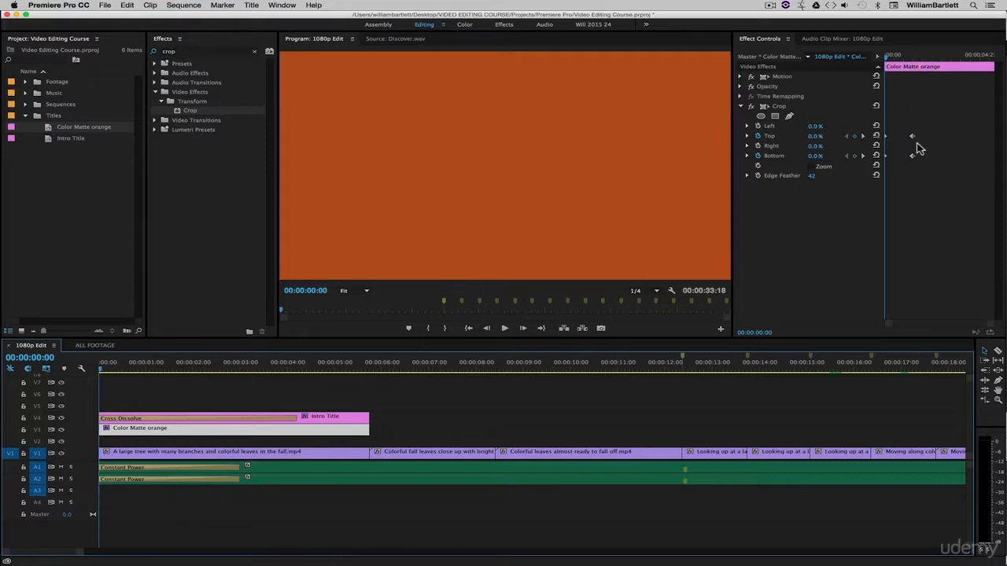
click(913, 57)
drag(913, 62, 914, 62)
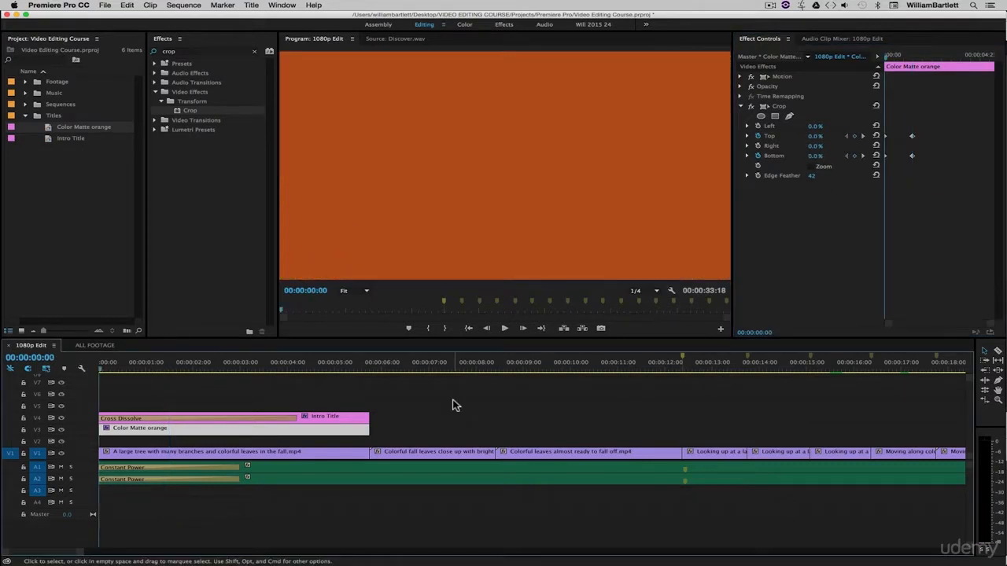
key(space)
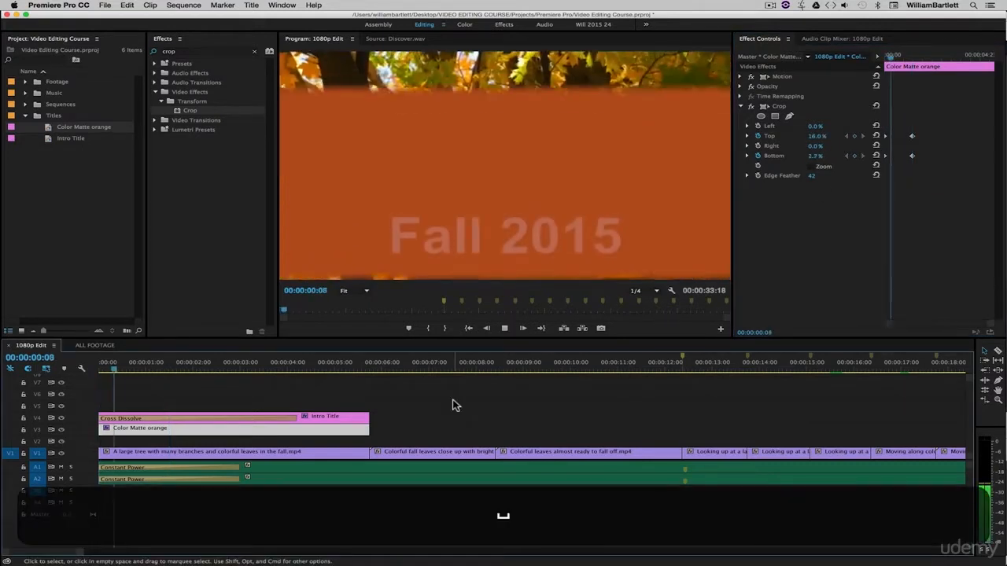